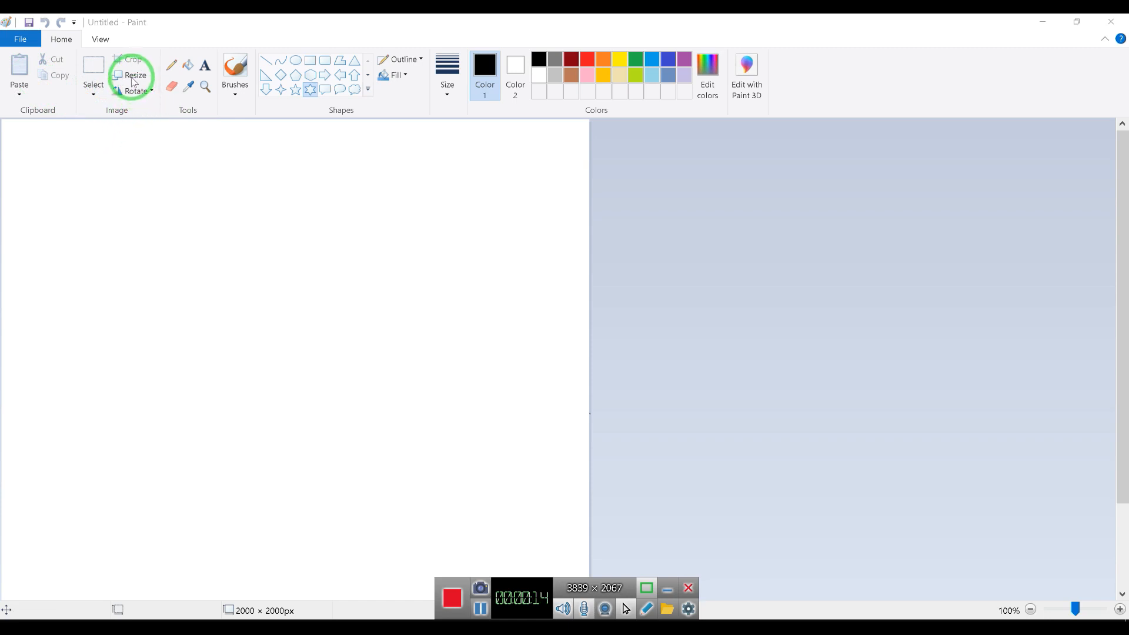
Resize the canvas to 1000 × 900 pixels without maintaining the aspect ratio
left_click(134, 79)
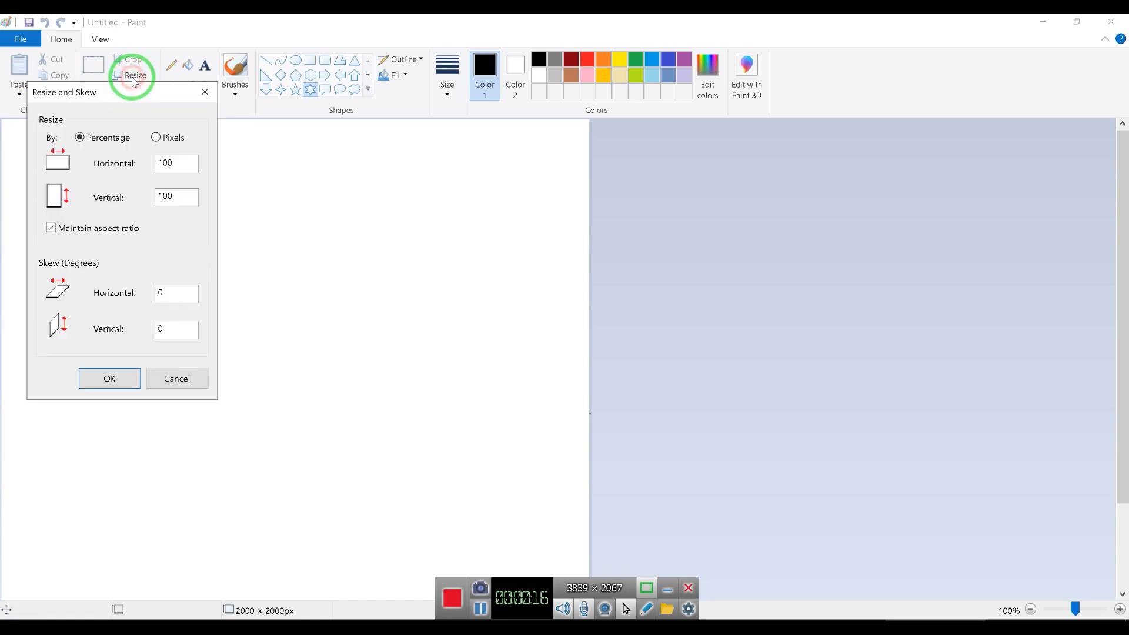
left_click_drag(123, 95, 376, 100)
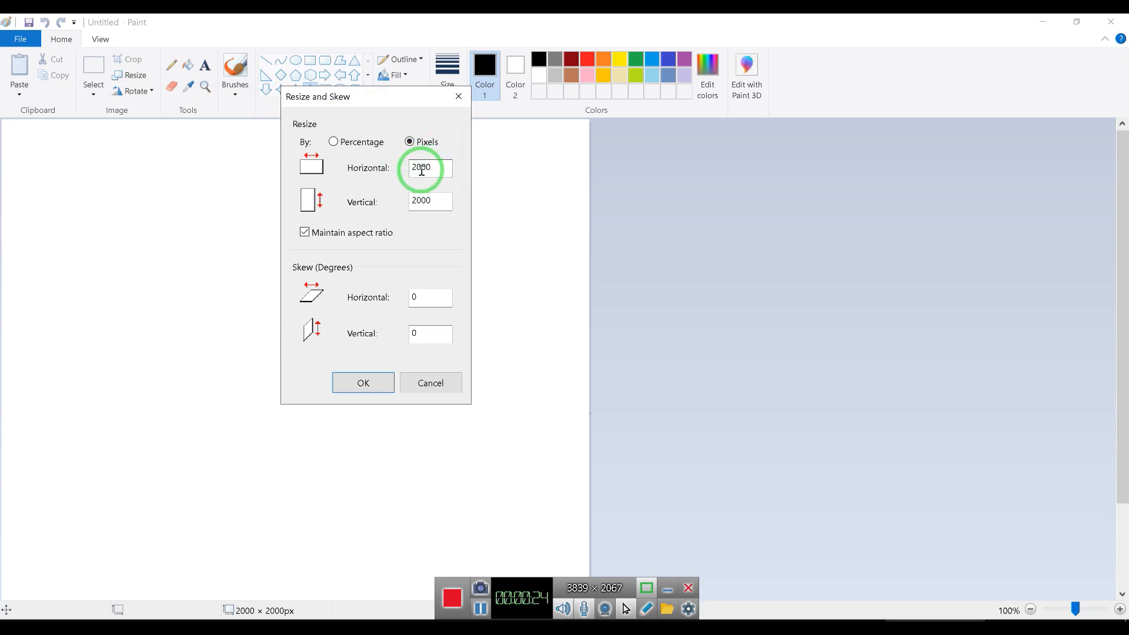
left_click_drag(415, 167, 329, 163)
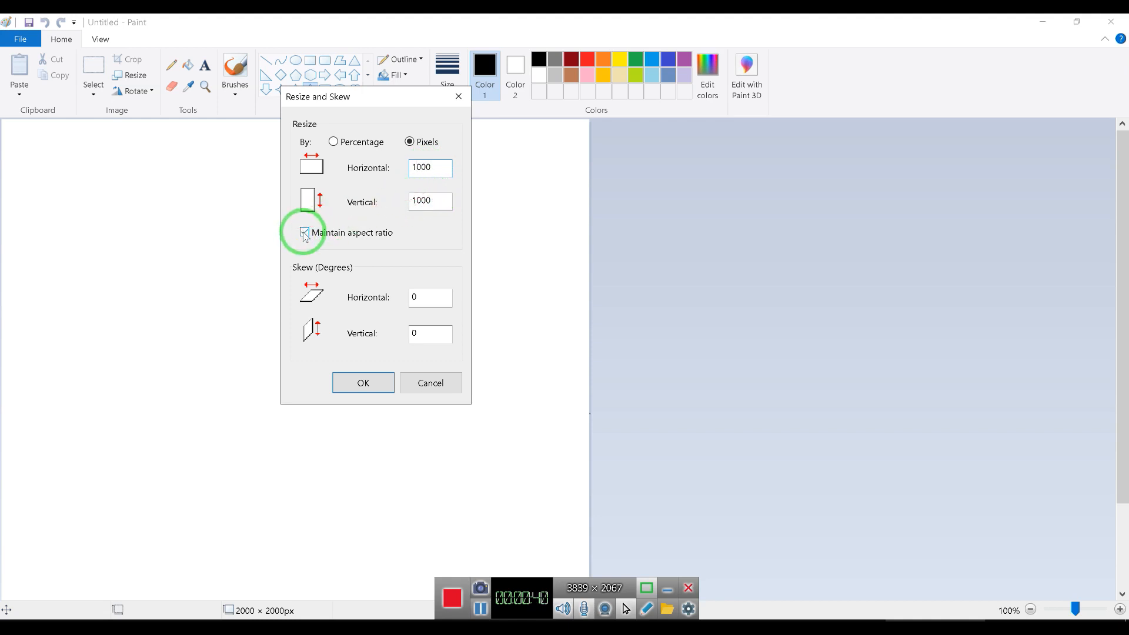
double_click(412, 166)
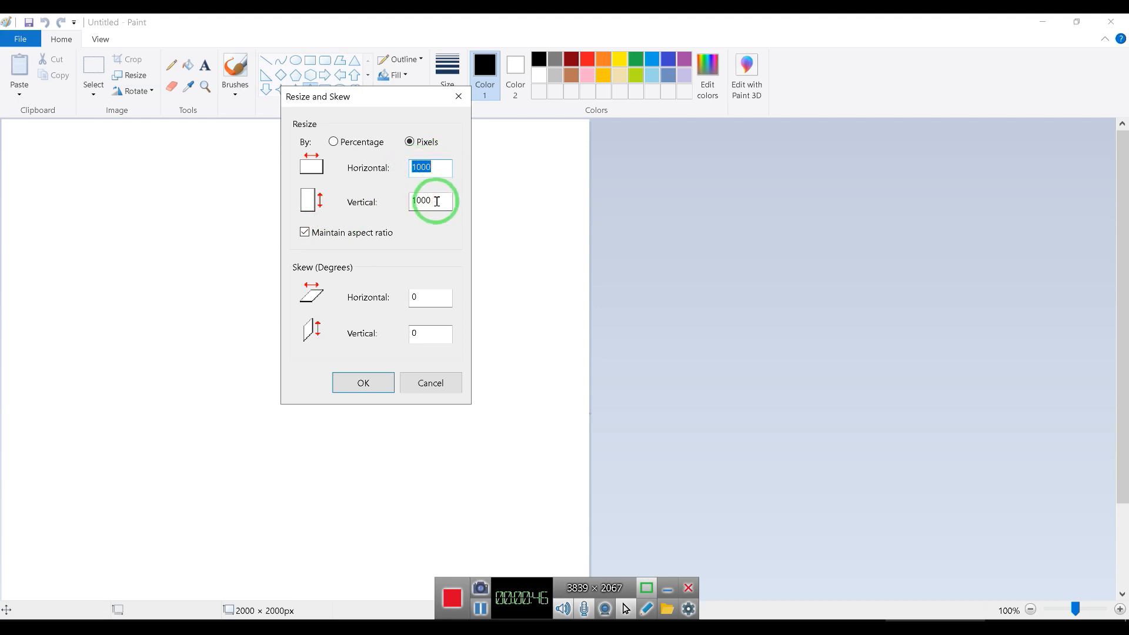
left_click_drag(436, 201, 379, 201)
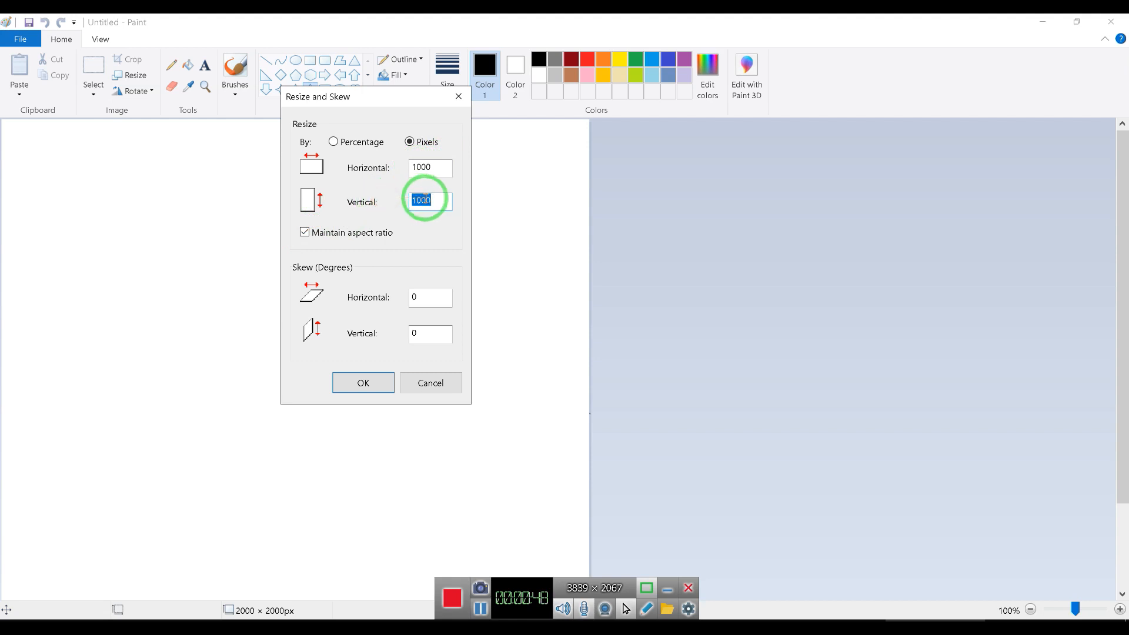
left_click(305, 233)
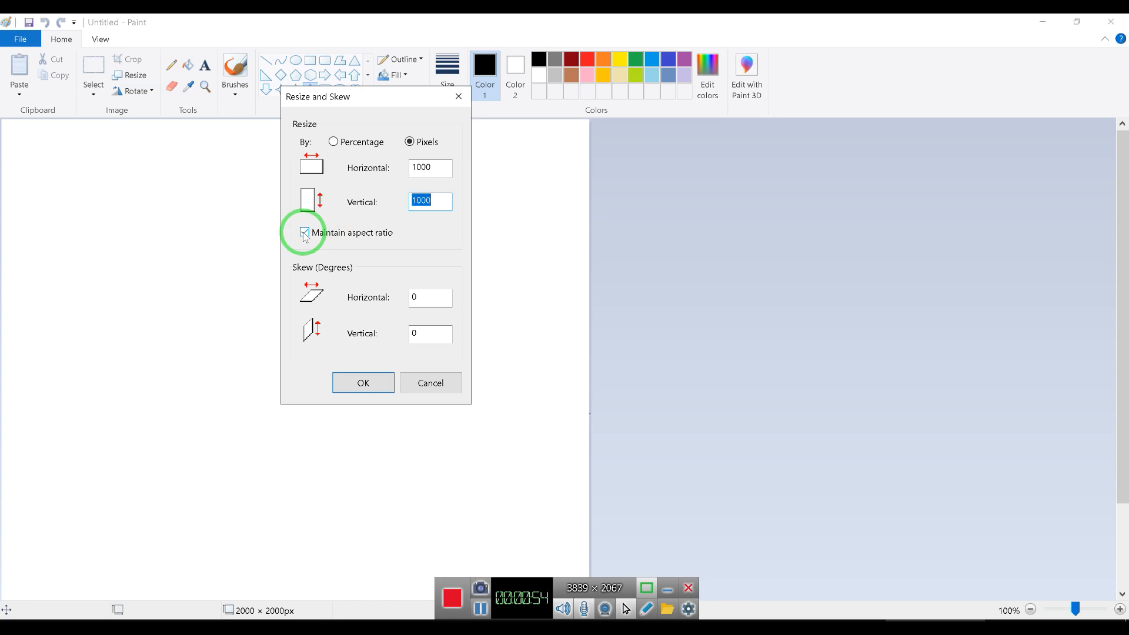
left_click_drag(419, 200, 330, 180)
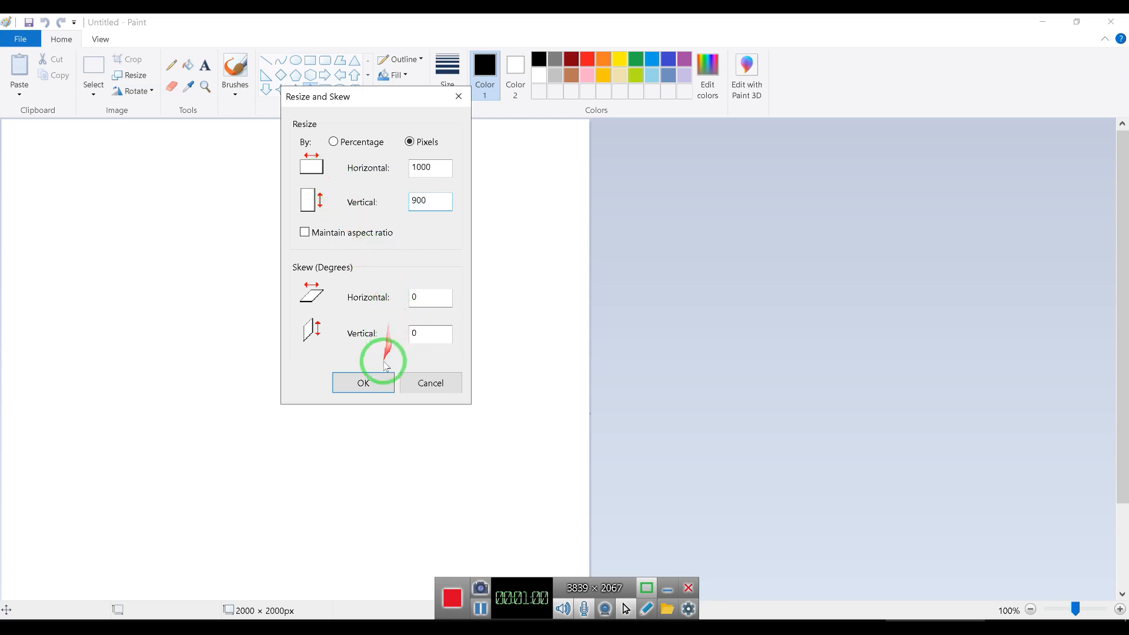
left_click(364, 386)
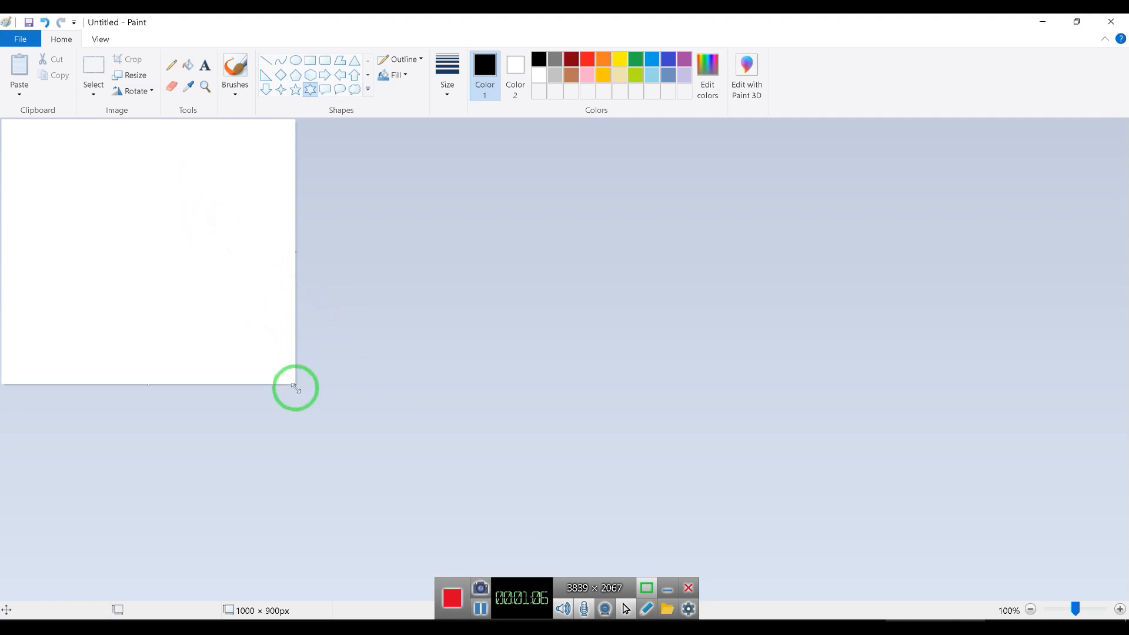
Enlarge the canvas freehand by its corner to about 1702 × 1559 px and shrink it to about 1422 × 1076 px
left_click_drag(296, 386, 501, 576)
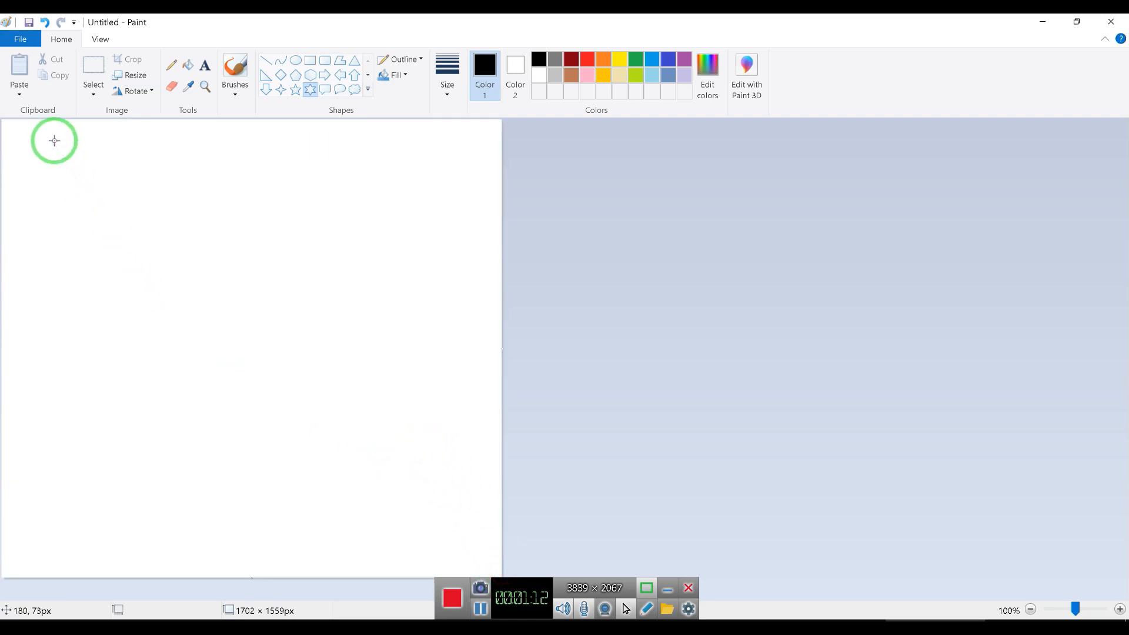
left_click_drag(448, 584, 615, 588)
left_click_drag(503, 576, 420, 435)
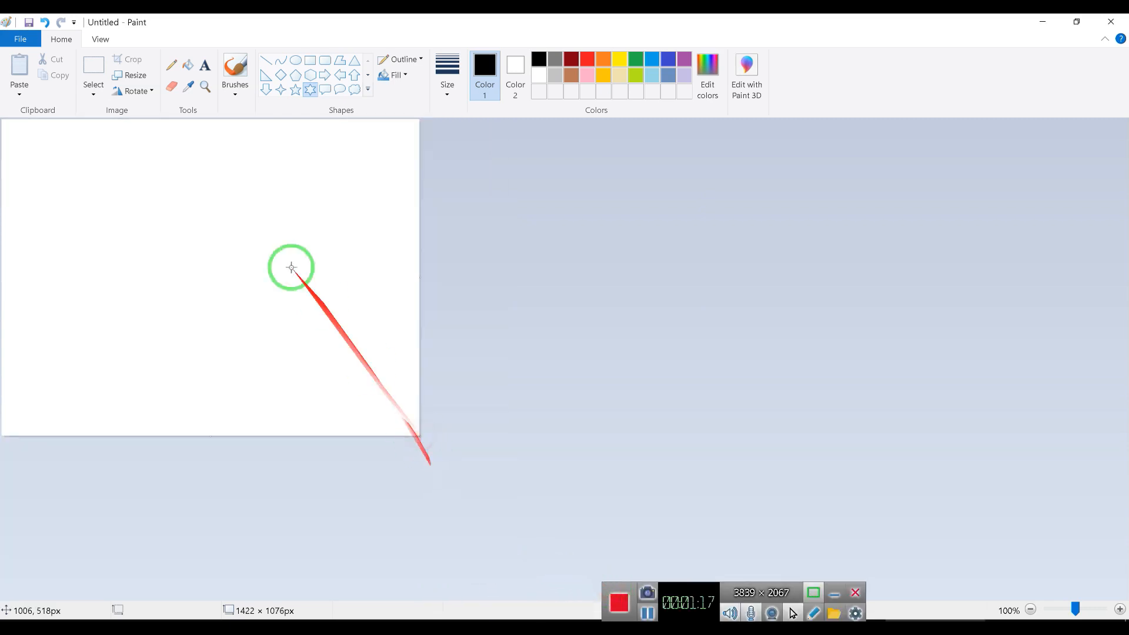
Resize the canvas to exactly 1425 × 1075 pixels with the aspect ratio unlocked
left_click(137, 75)
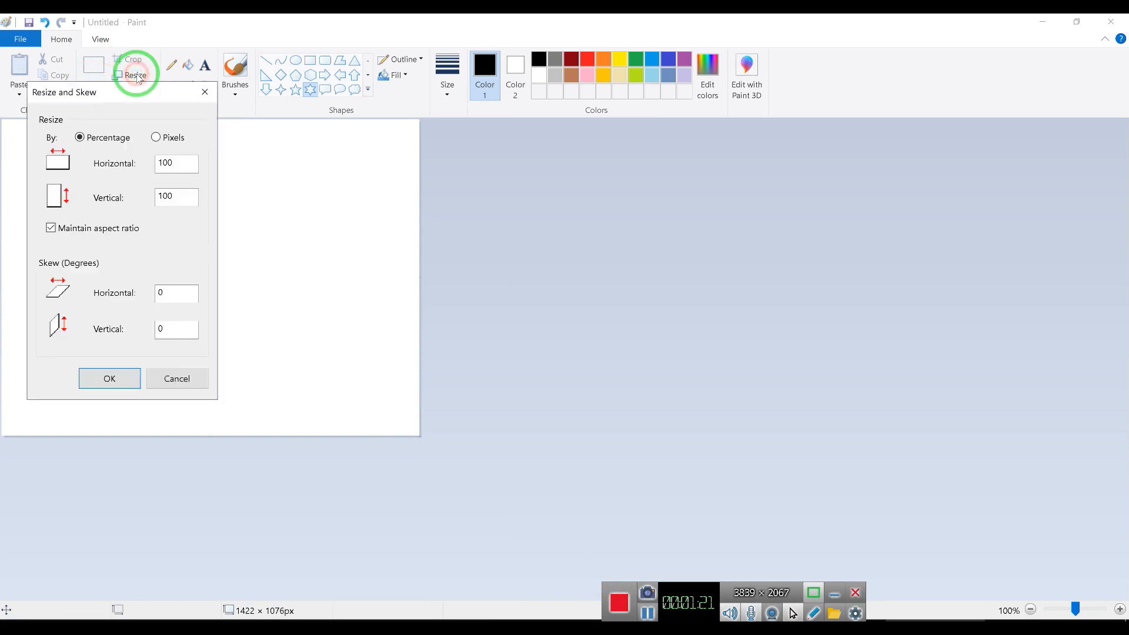
left_click(155, 138)
left_click(51, 228)
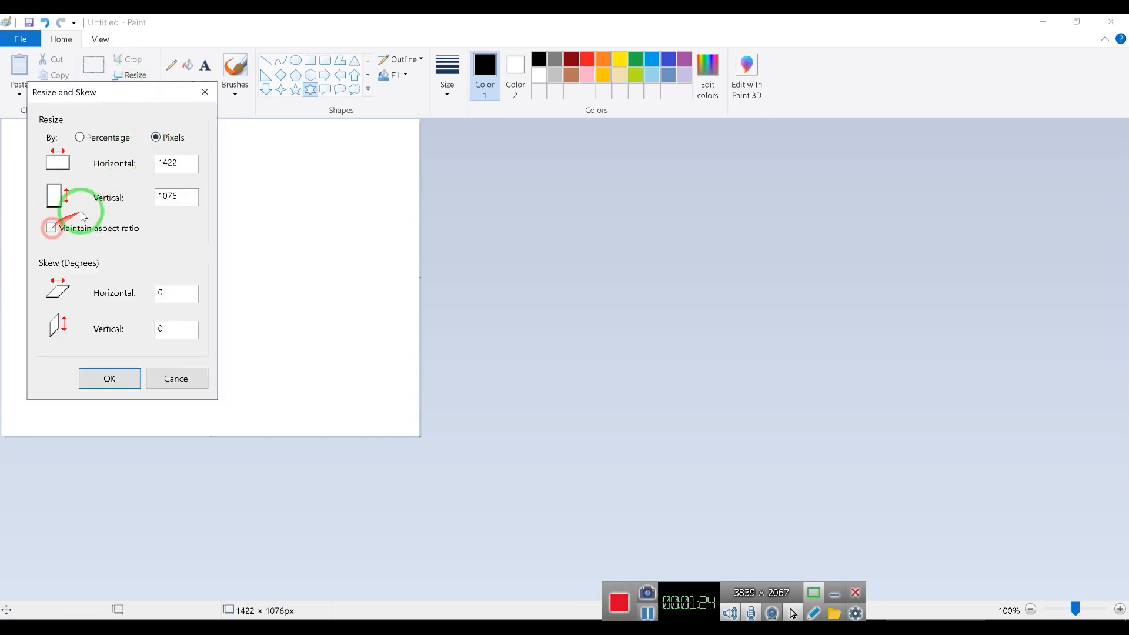
left_click_drag(170, 164, 186, 160)
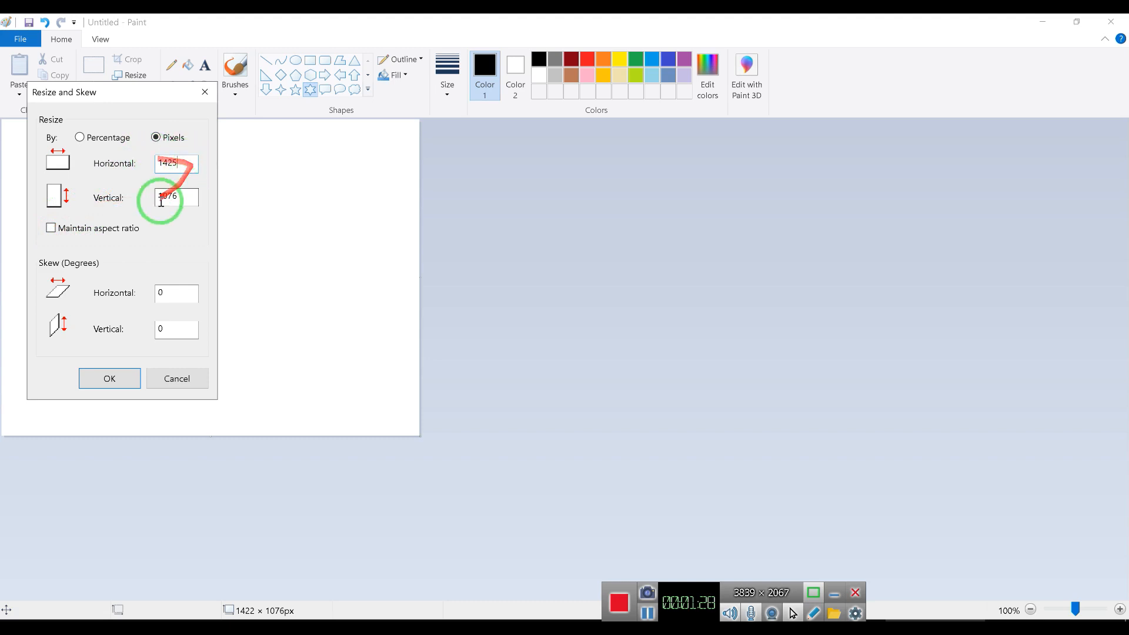
left_click_drag(187, 197, 173, 195)
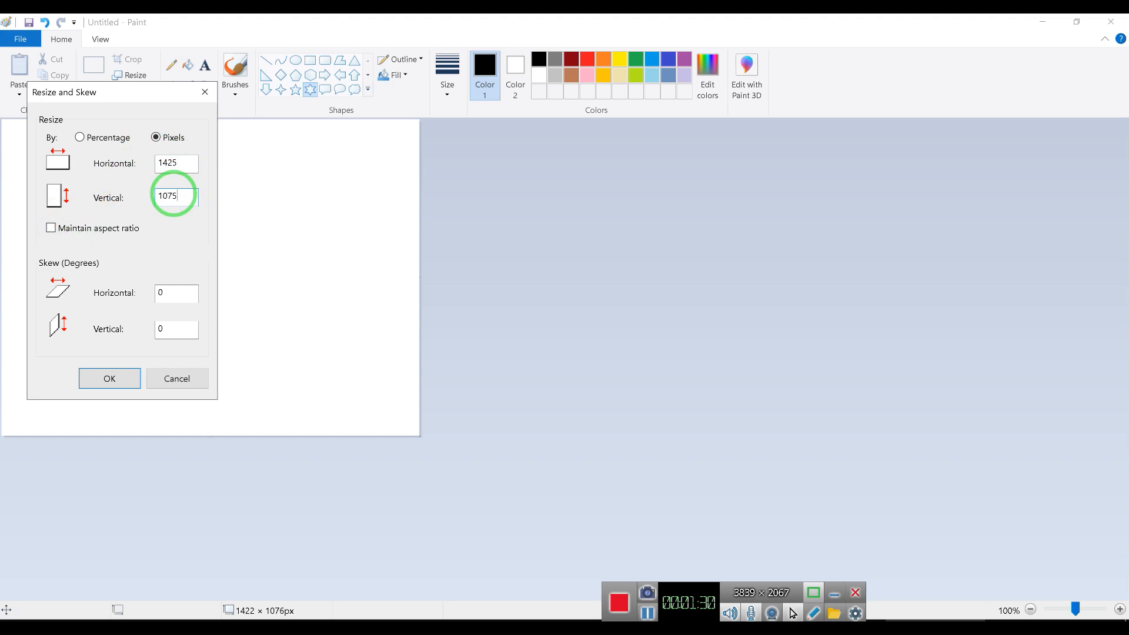
left_click(110, 380)
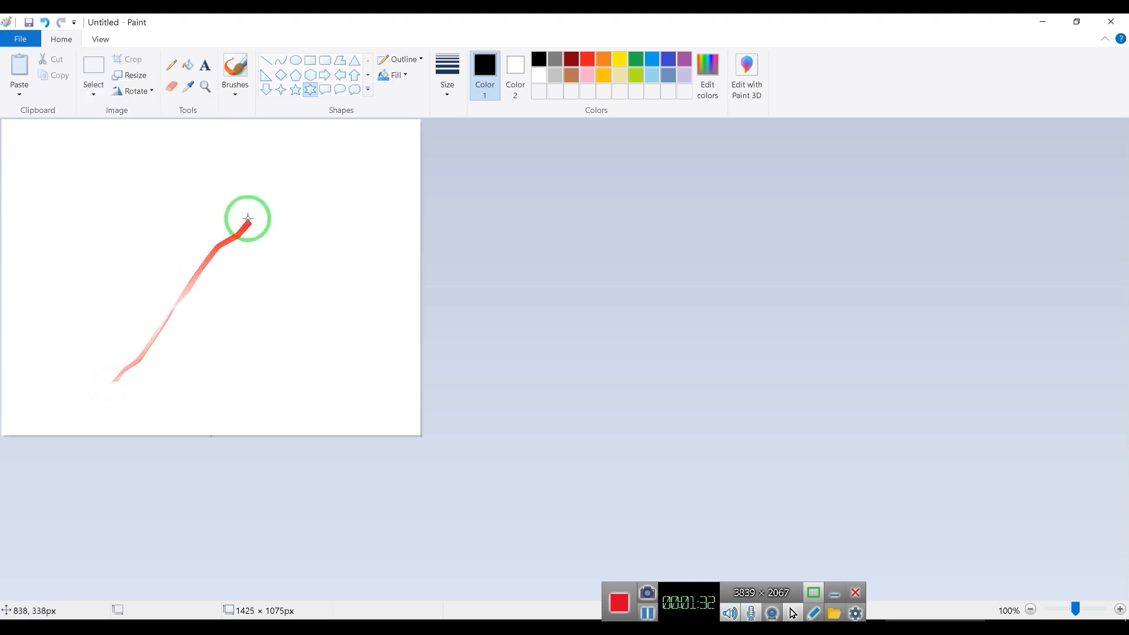
Activate the color fill tool and try out light red, dark green, purple and dark brown shades in the color editor
left_click(189, 69)
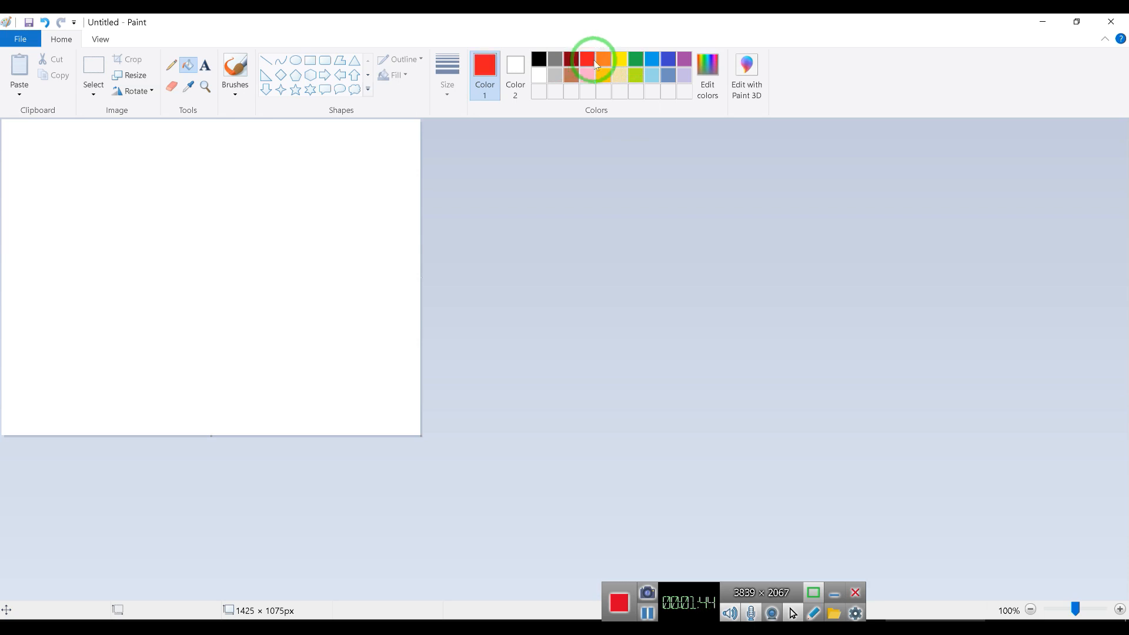
left_click(712, 71)
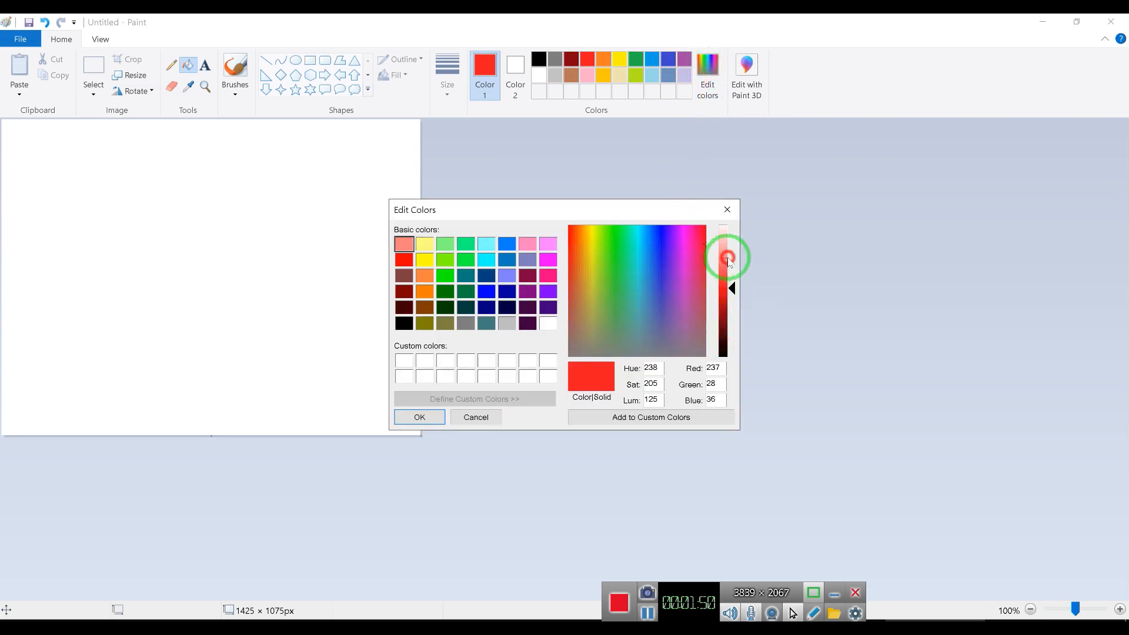
left_click_drag(723, 263, 726, 257)
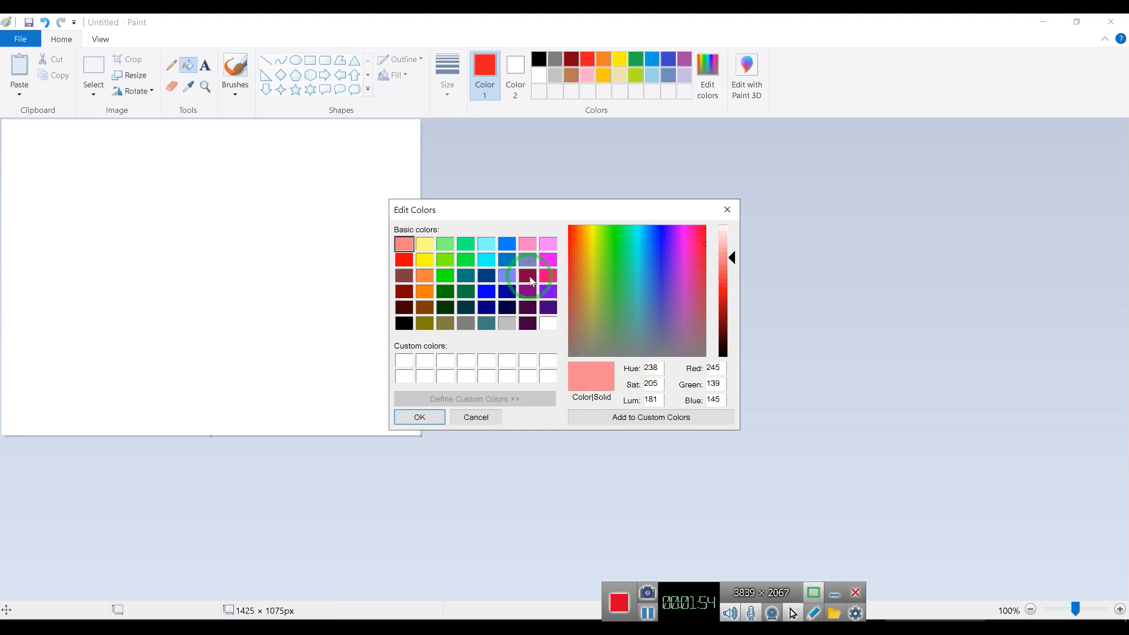
left_click(611, 245)
left_click_drag(727, 297, 727, 325)
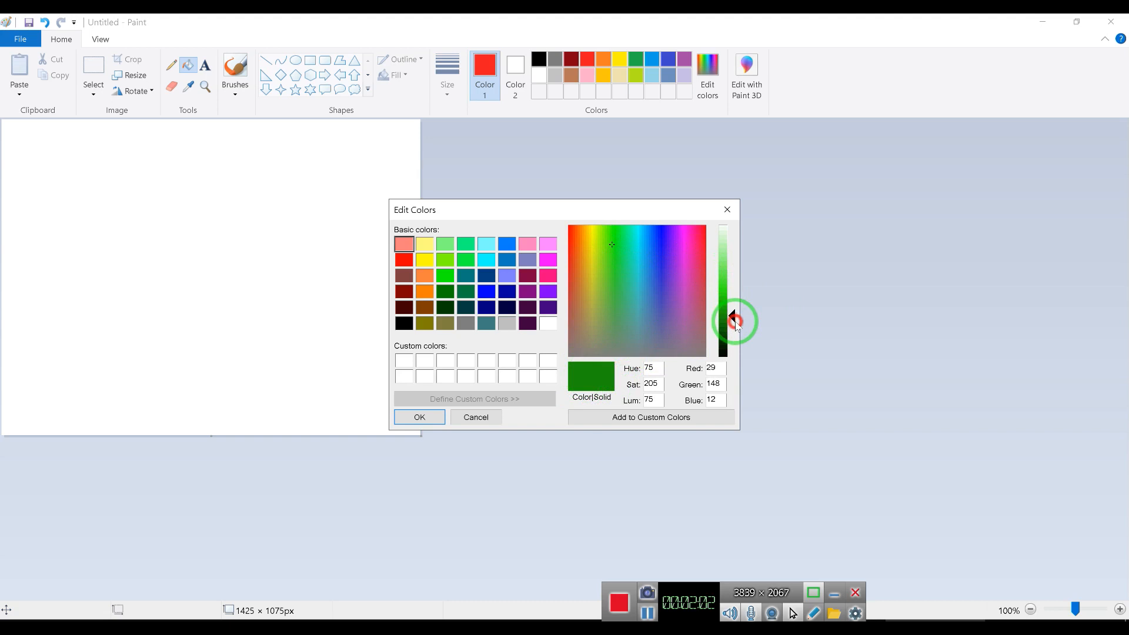
left_click(527, 291)
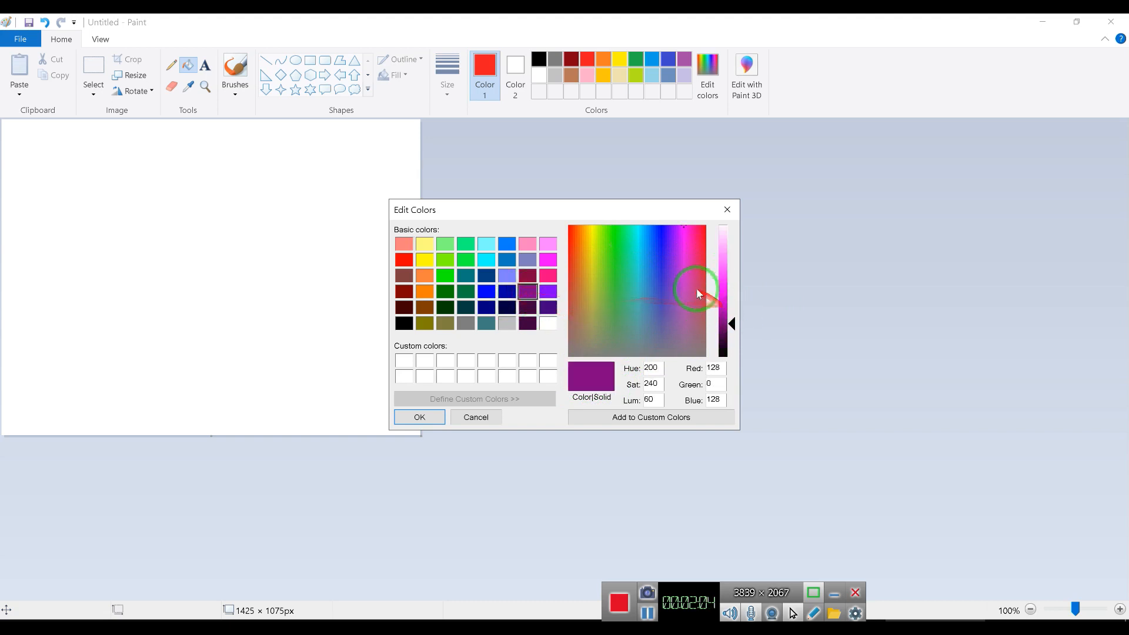
left_click(568, 292)
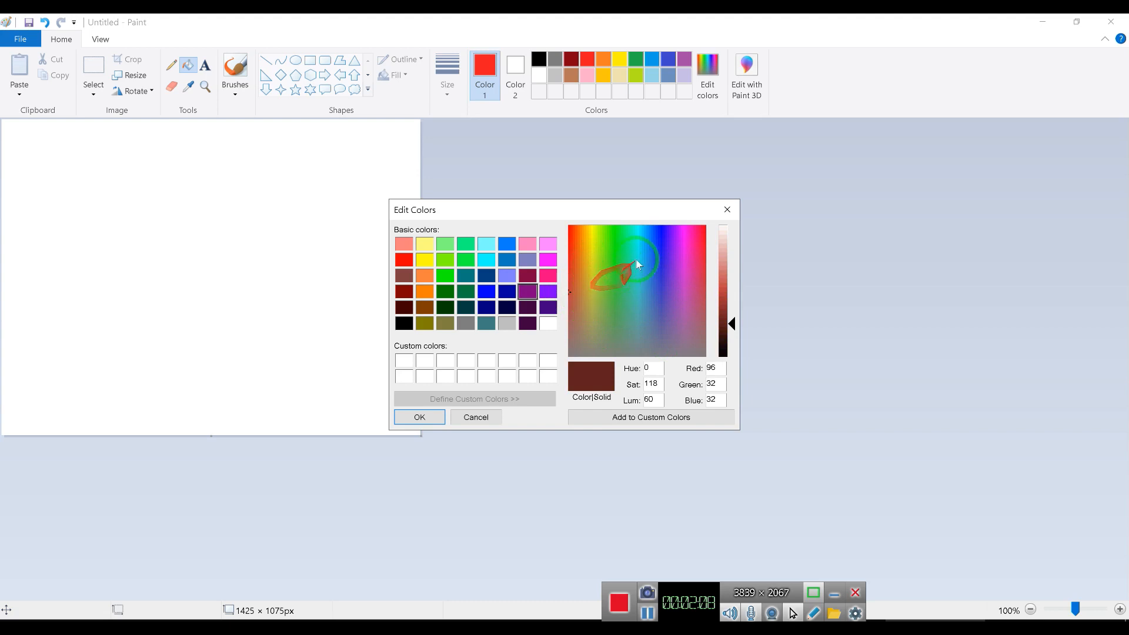
Choose the basic cyan color (RGB 0, 255, 255) as Color 1 and fill the whole canvas with it
left_click(484, 260)
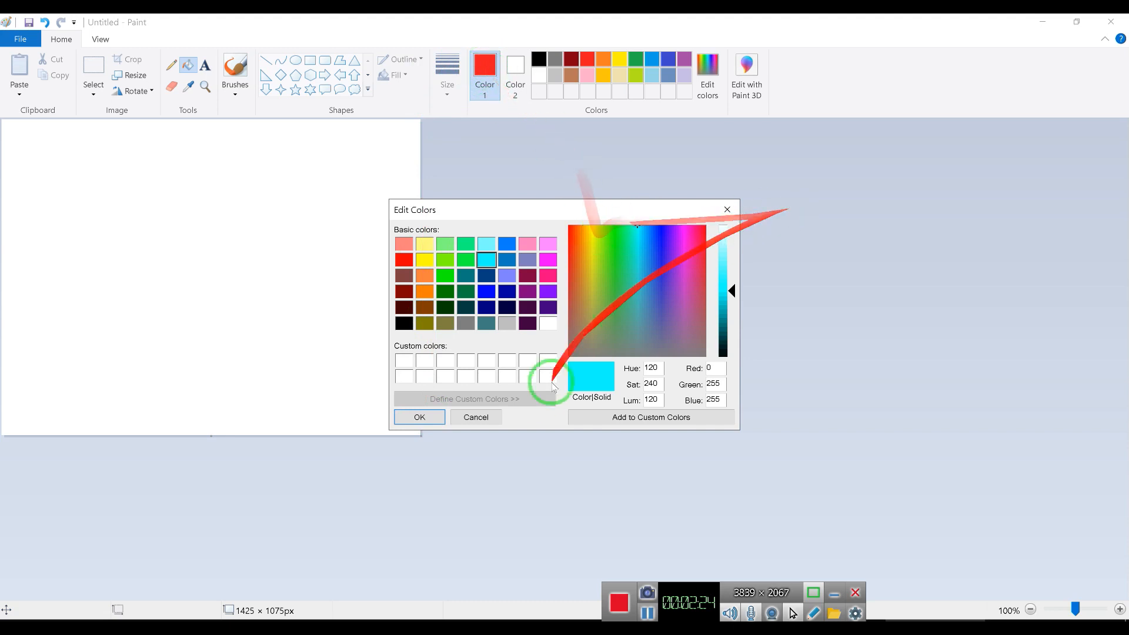
left_click(426, 418)
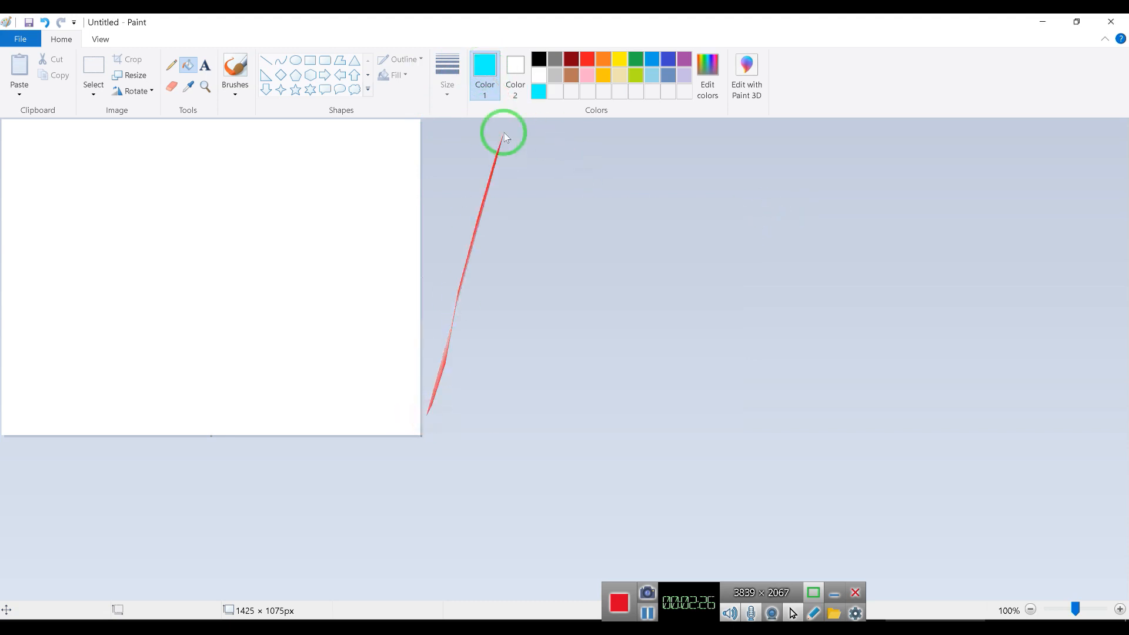
left_click(287, 260)
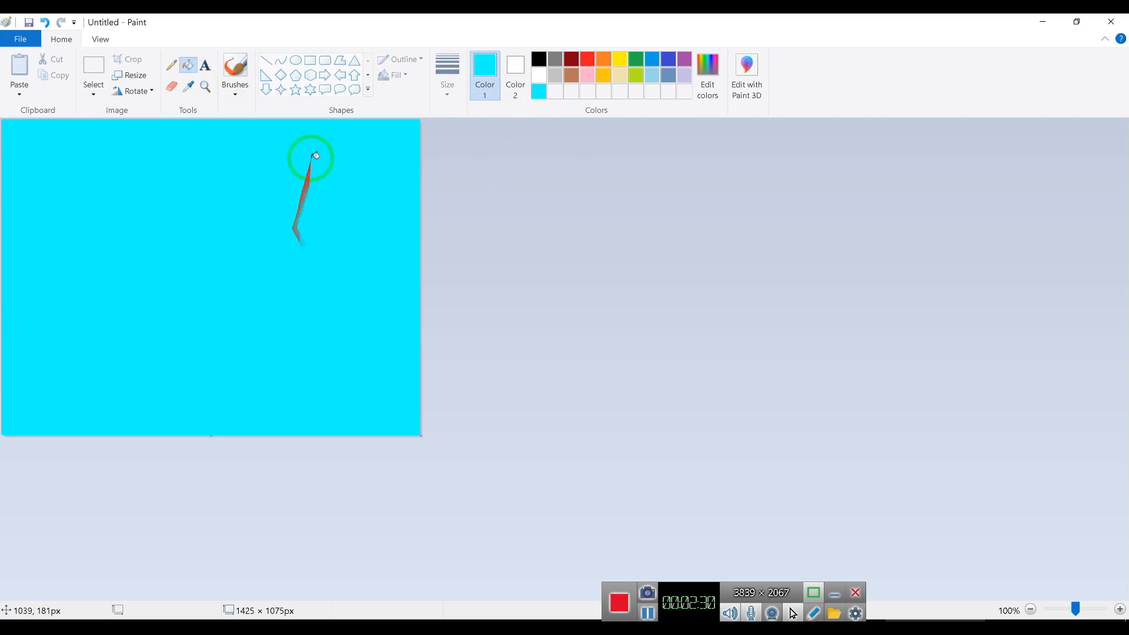
Set Color 2 to red and the thickest line size, and draw an ellipse about 373 × 355 px in the canvas's upper middle
left_click(296, 60)
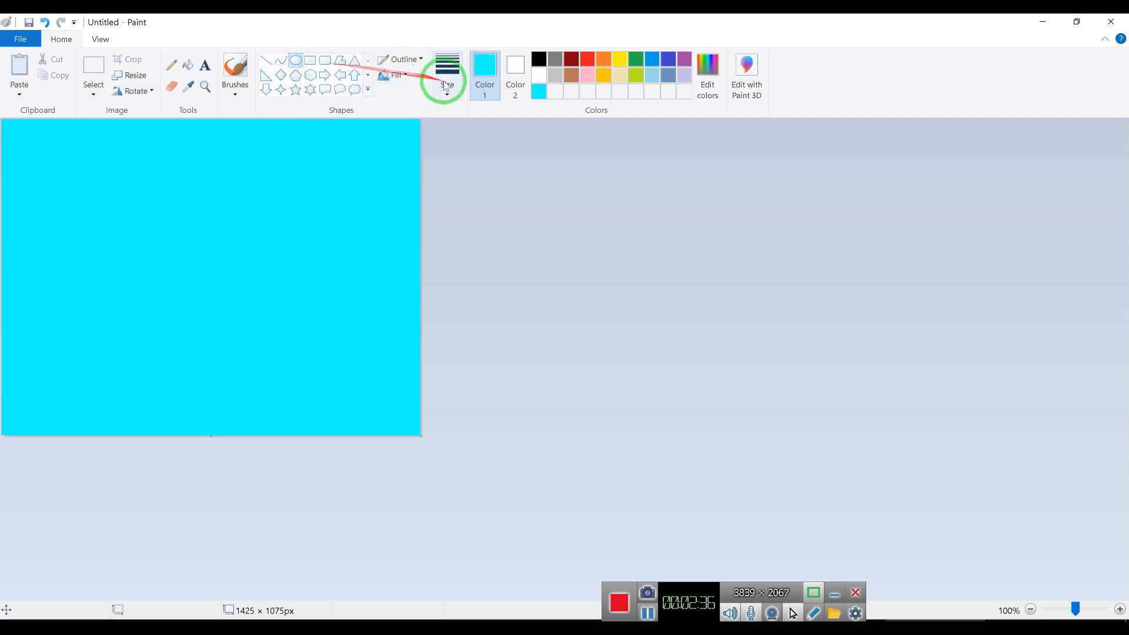
left_click(515, 70)
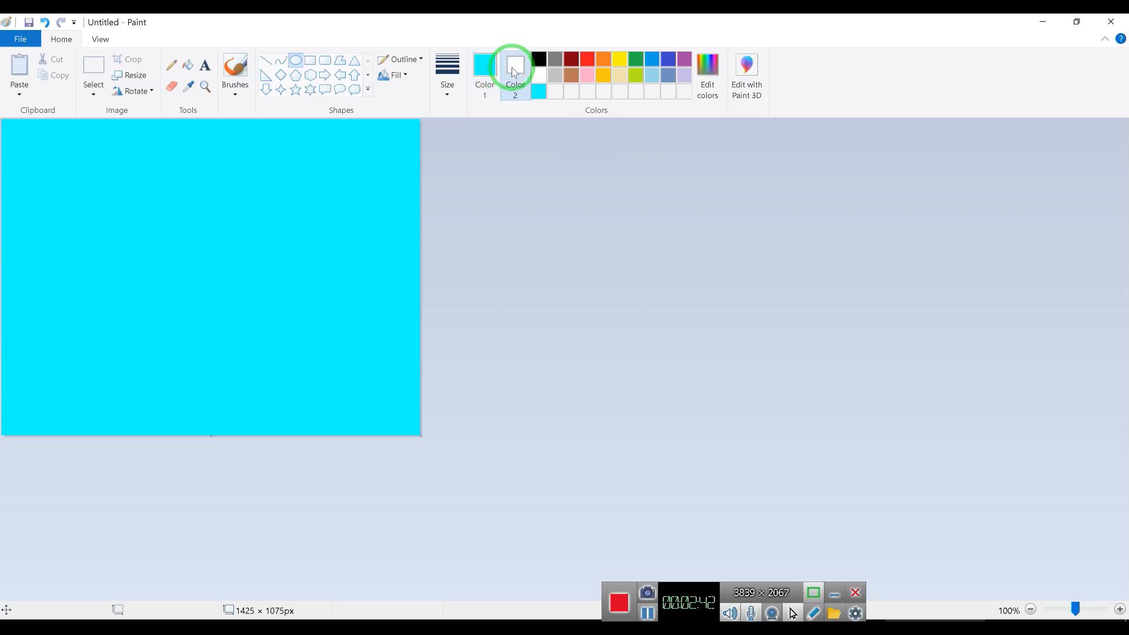
left_click(587, 59)
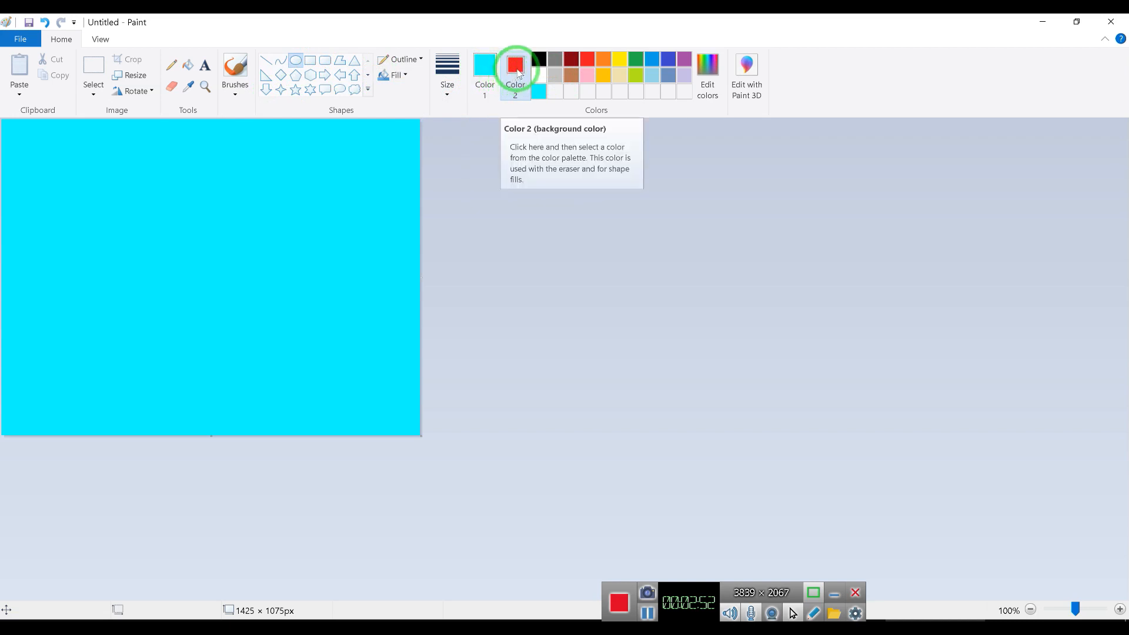
left_click(447, 85)
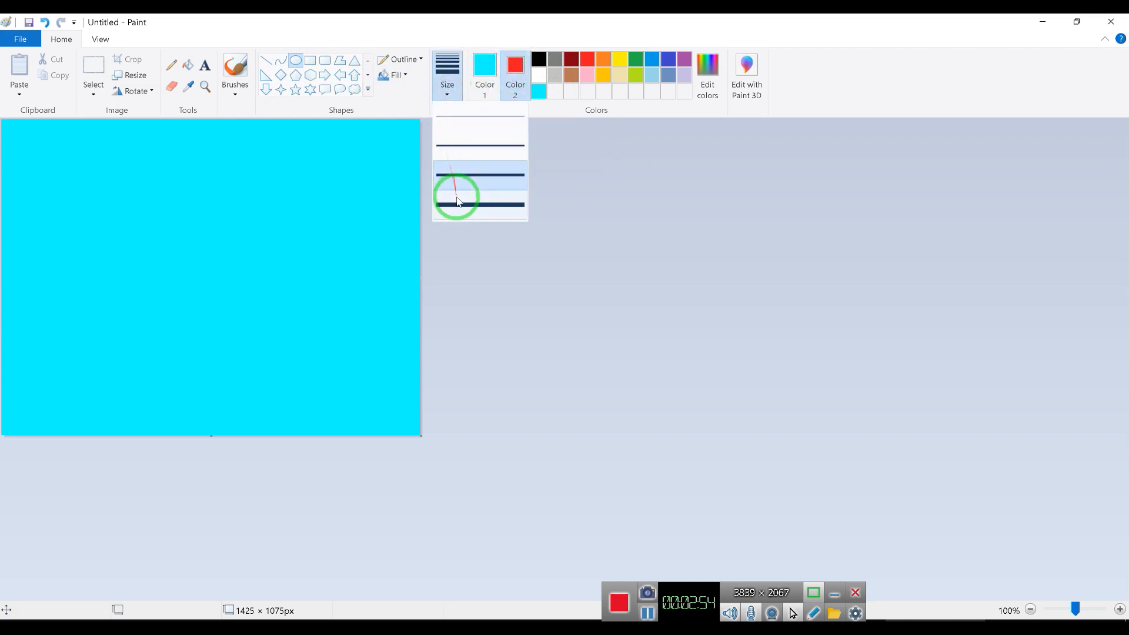
left_click(454, 204)
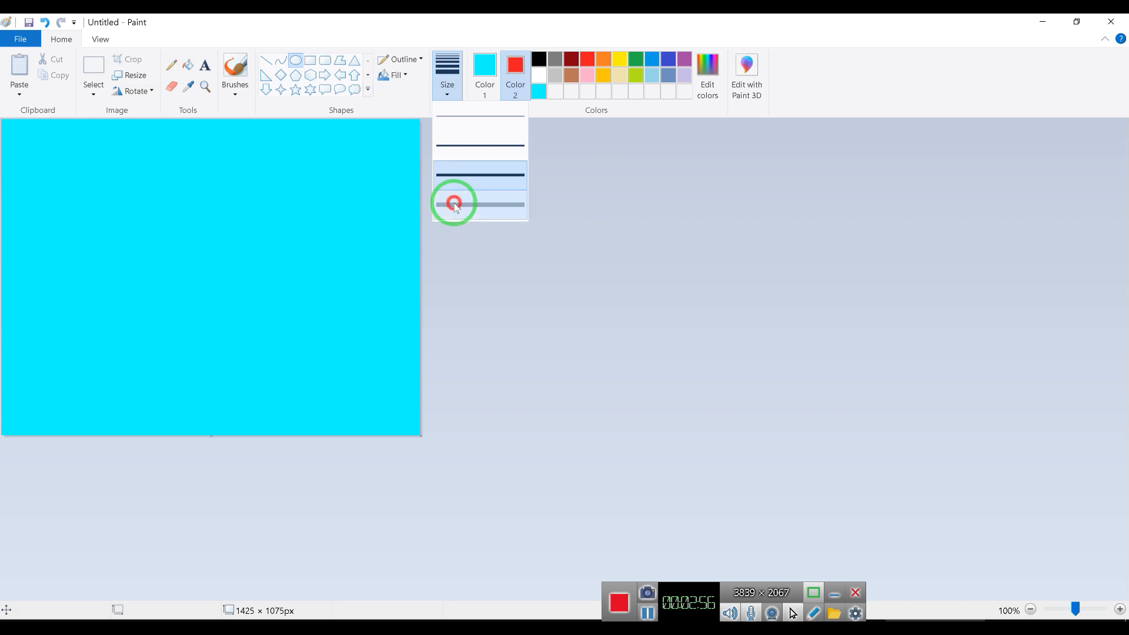
left_click(217, 143)
left_click_drag(218, 143, 328, 246)
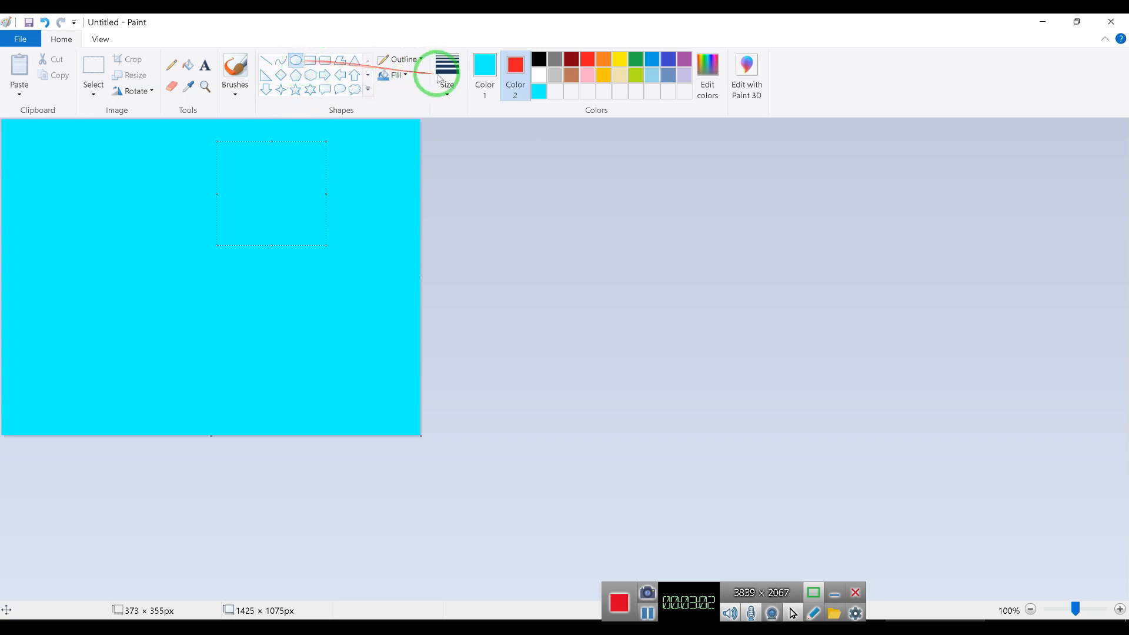
Set Color 1 to black and draw a circle about 345 × 338 px in the upper middle of the canvas
left_click(484, 68)
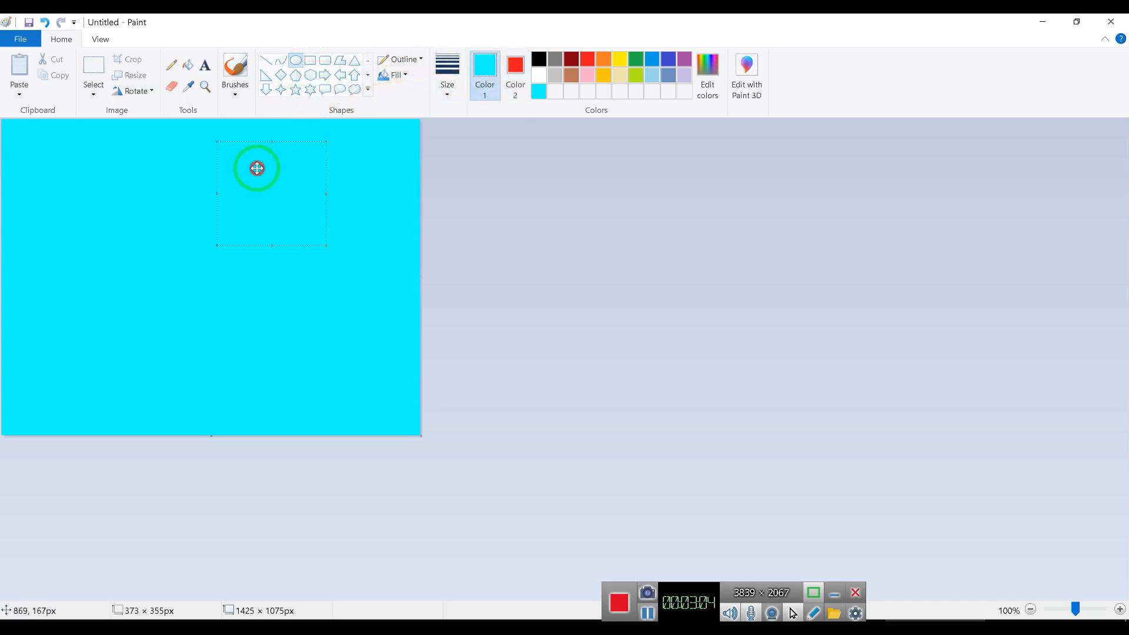
left_click(297, 59)
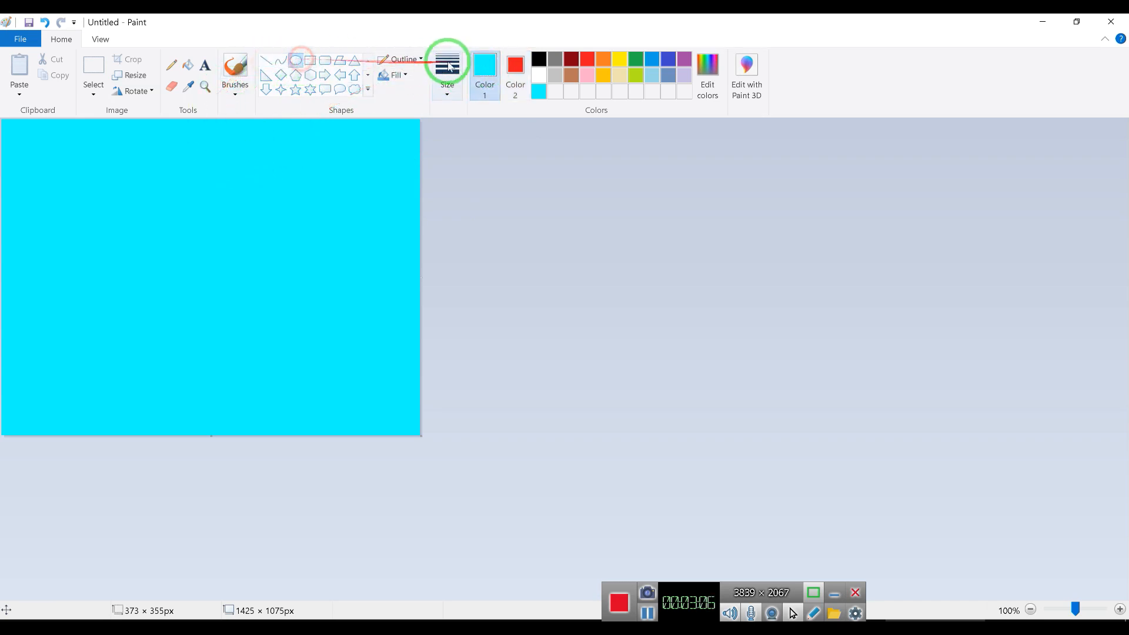
left_click_drag(208, 156, 306, 255)
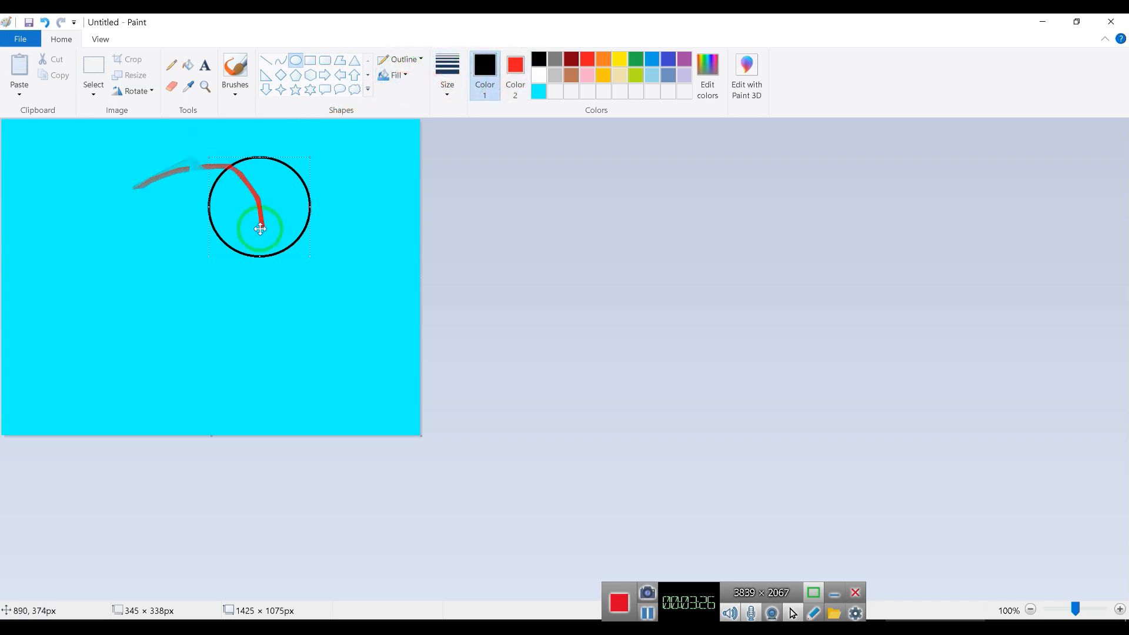
left_click(399, 76)
left_click(519, 68)
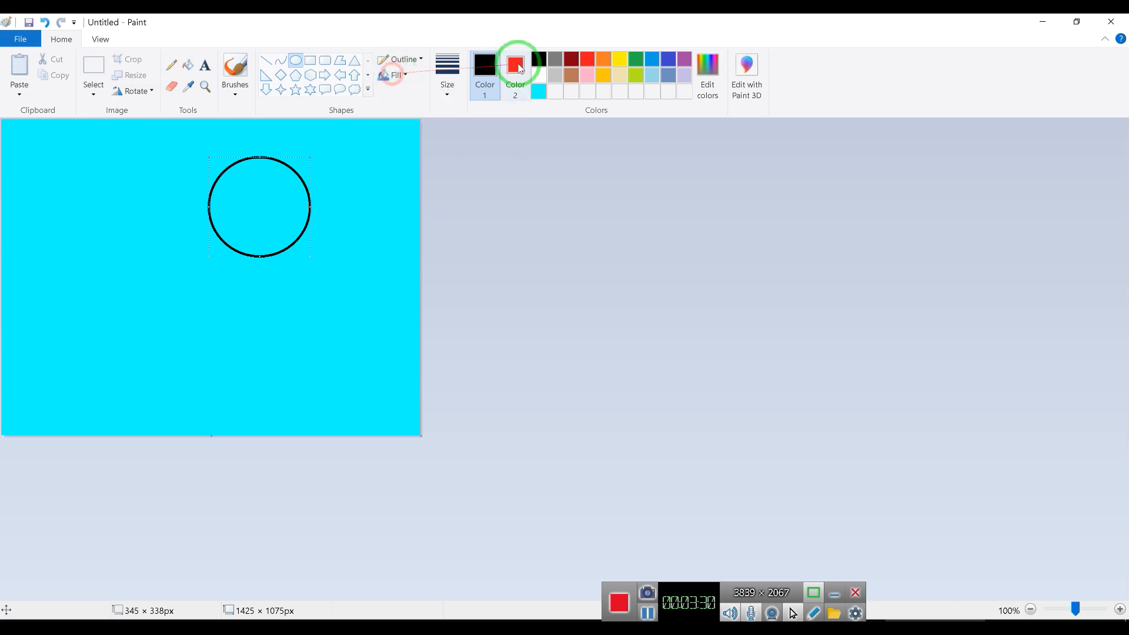
left_click(483, 67)
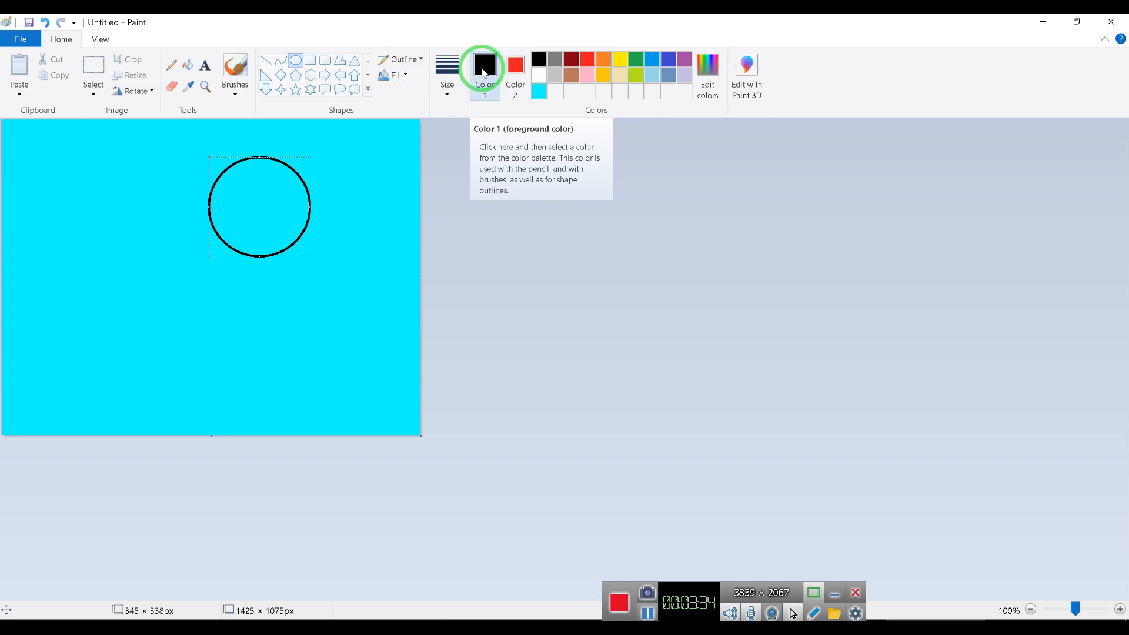
left_click(513, 68)
left_click(484, 66)
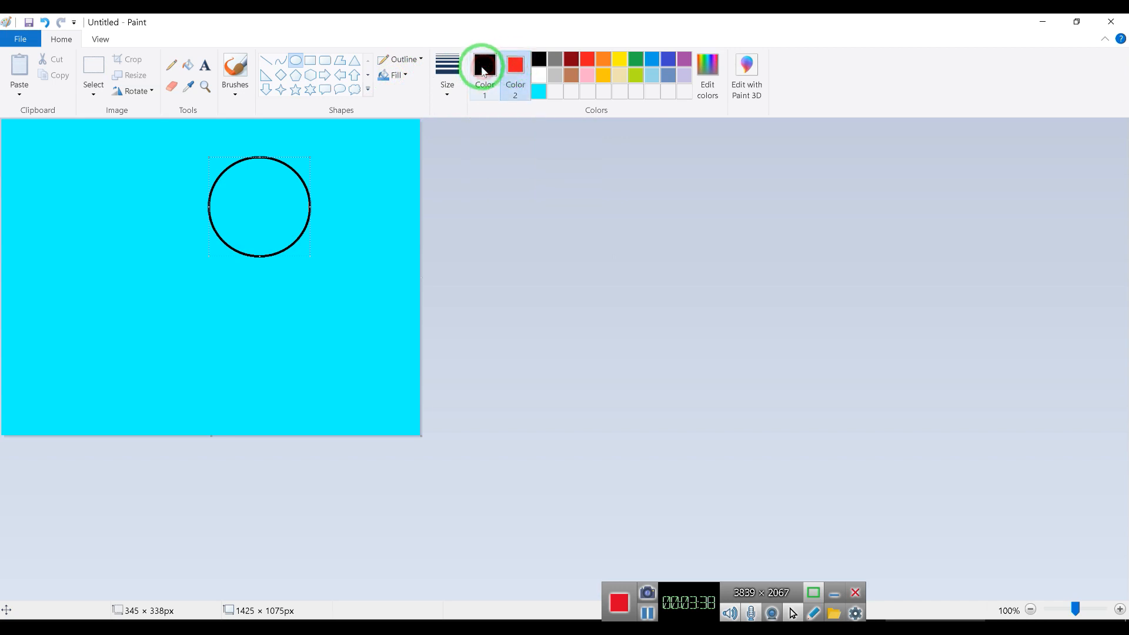
right_click(480, 70)
left_click(481, 71)
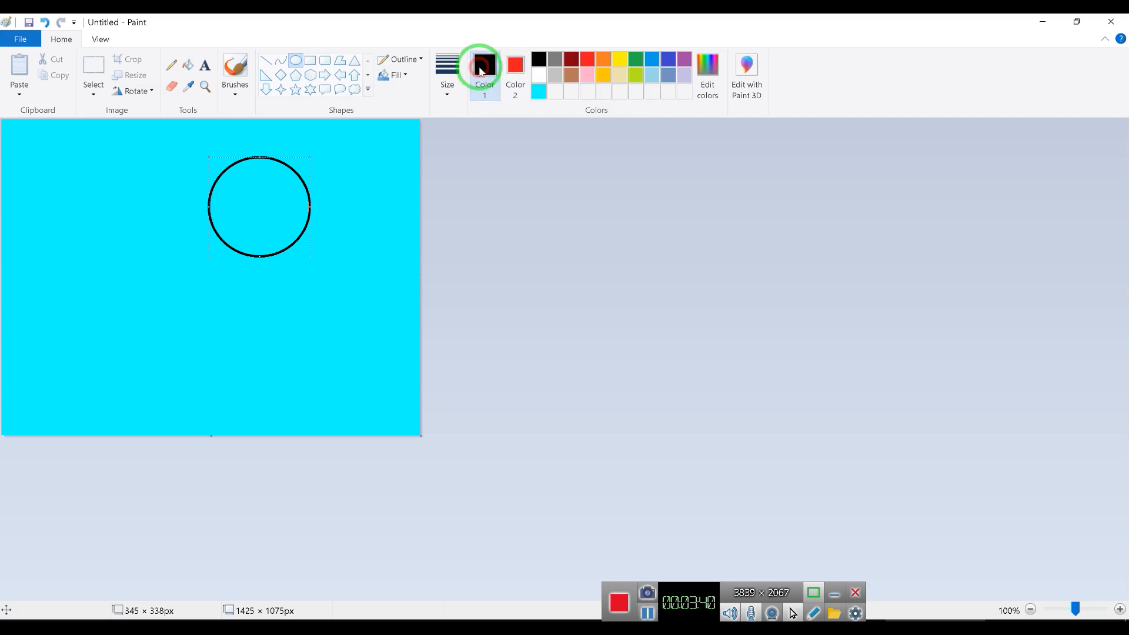
left_click(515, 64)
left_click(487, 69)
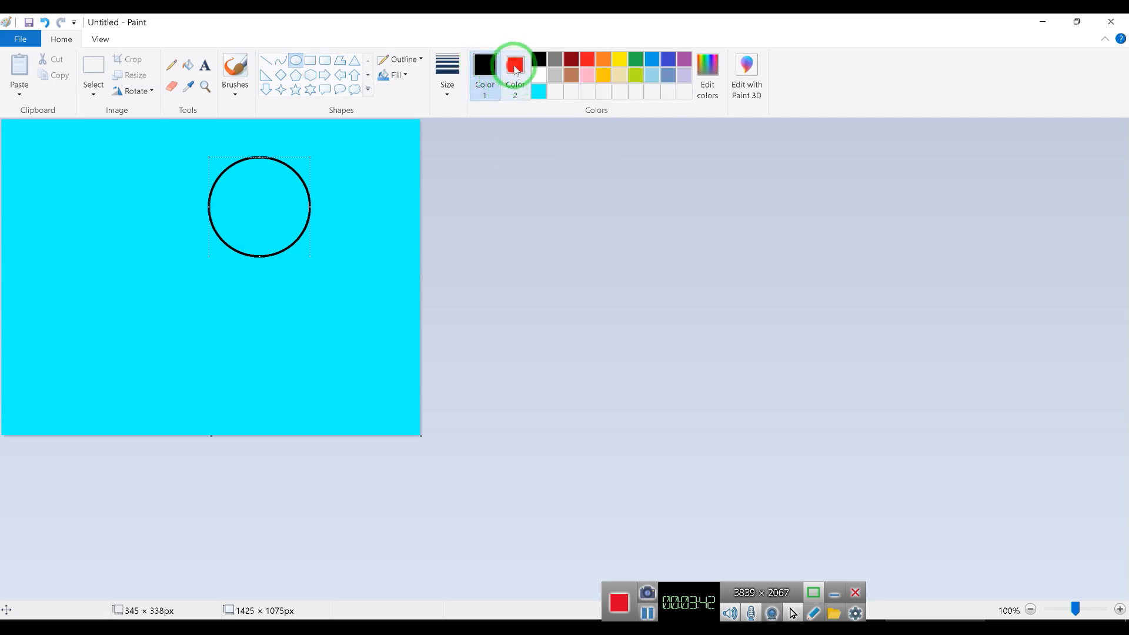
left_click(486, 68)
left_click(483, 66)
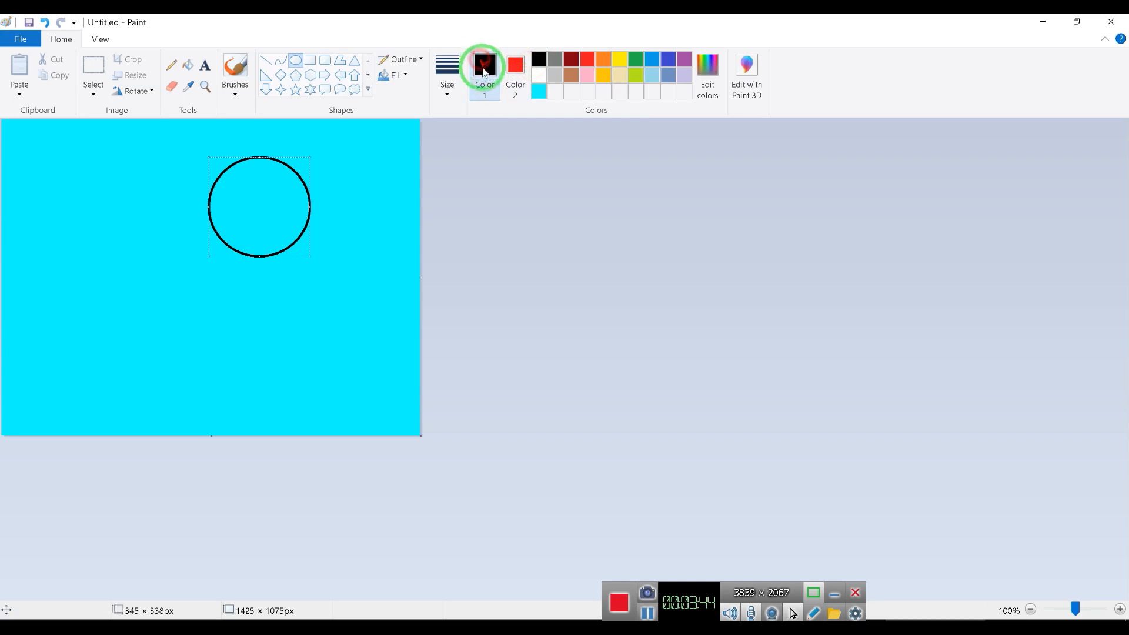
left_click(483, 68)
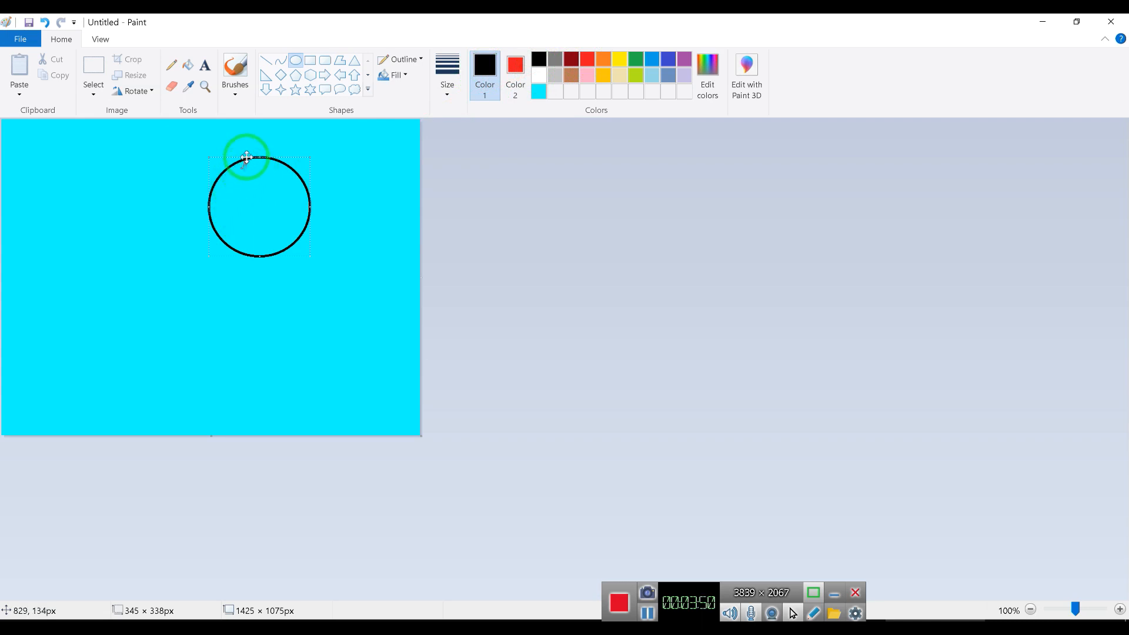
Fill the inside of the black-outlined circle with red using the color fill tool
left_click(189, 65)
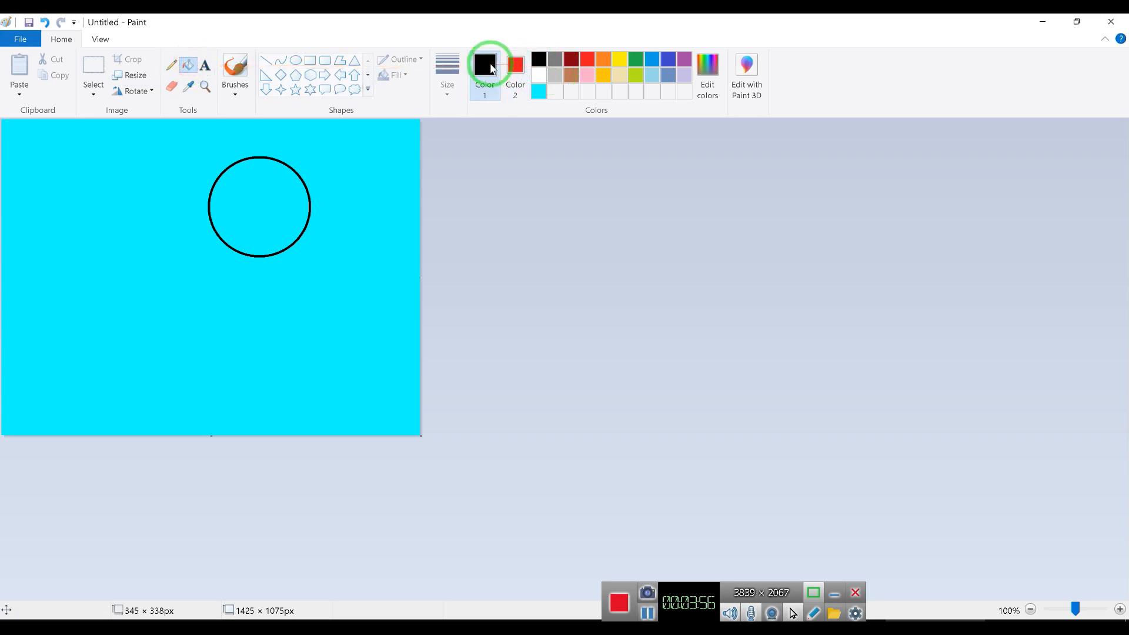
left_click(587, 58)
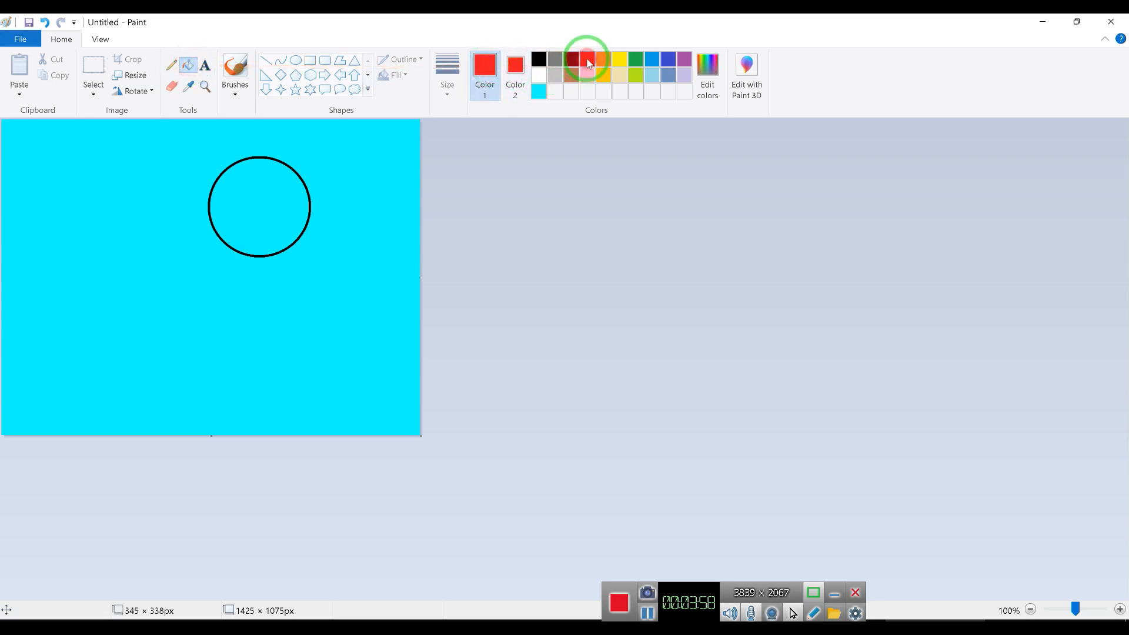
left_click(255, 181)
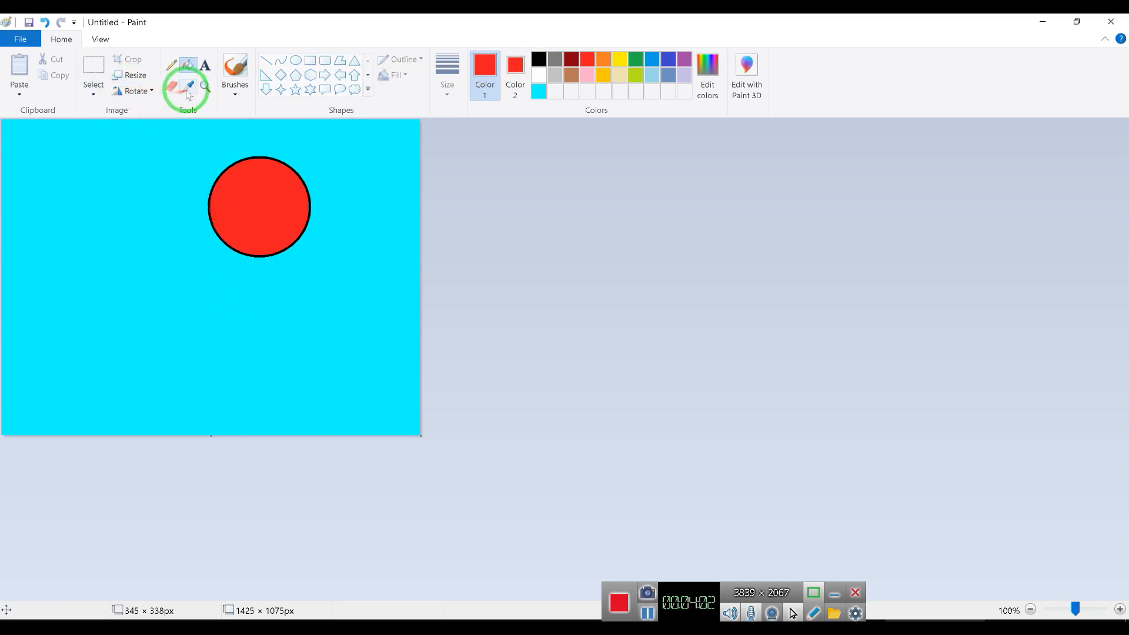
Magnify the red circle to 500%, reduce the zoom to 200% and bring the whole circle back into view
left_click(206, 85)
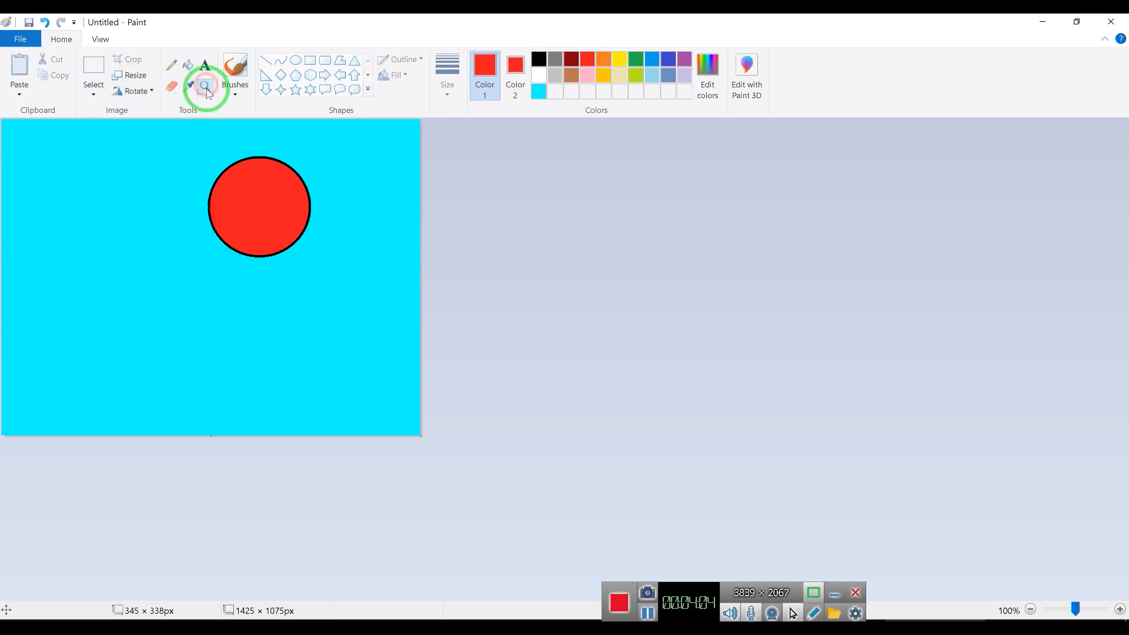
left_click(247, 201)
left_click(524, 282)
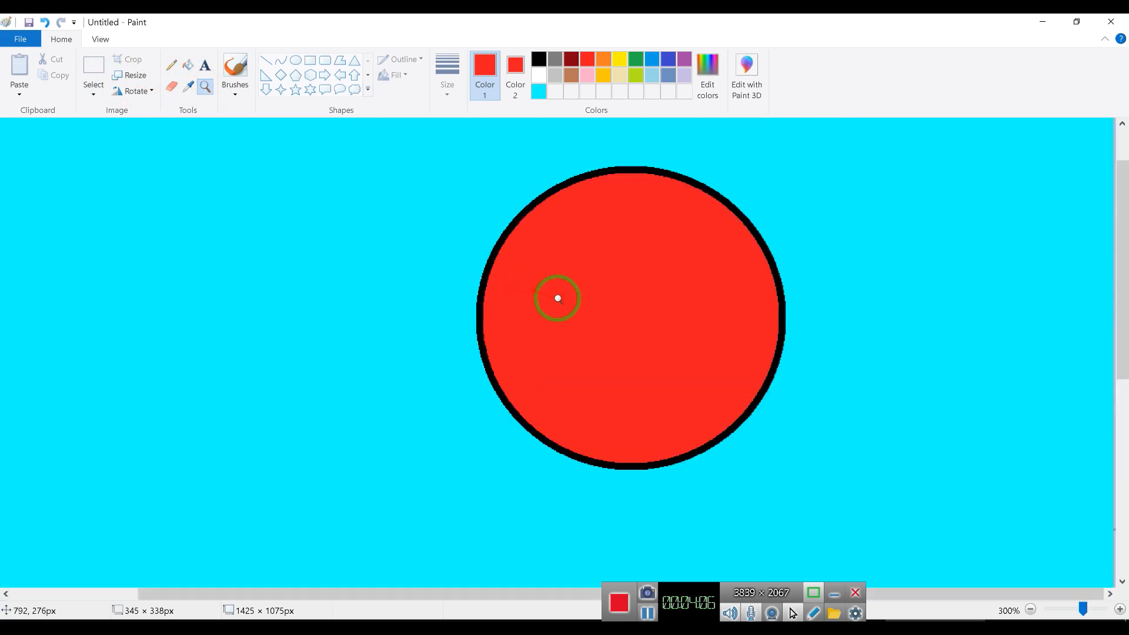
left_click(552, 299)
left_click(564, 325)
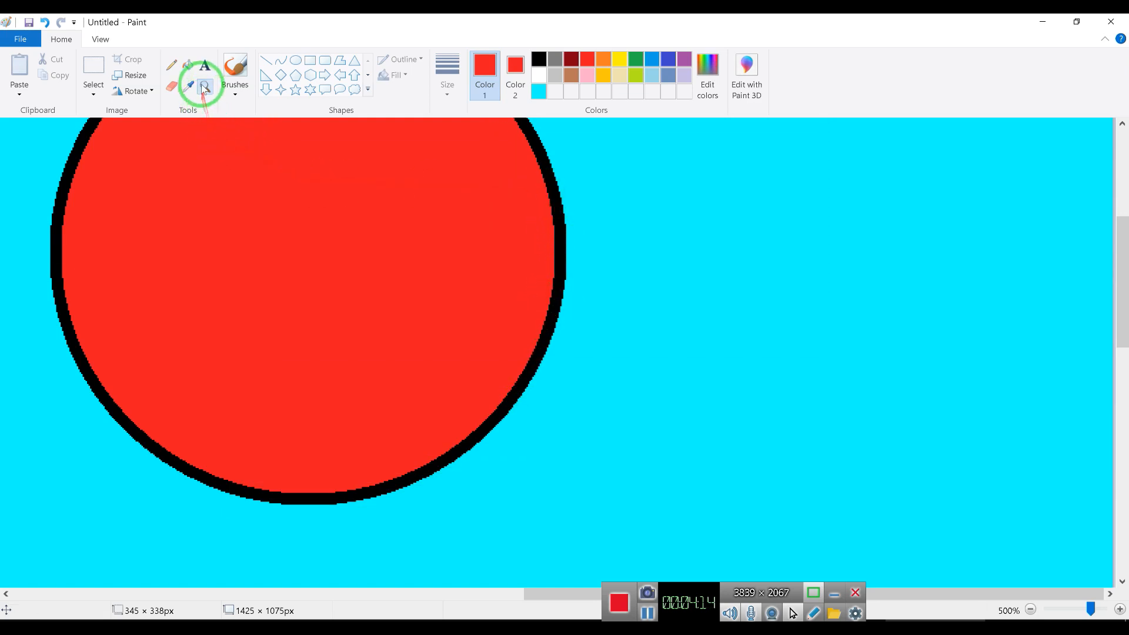
left_click(100, 40)
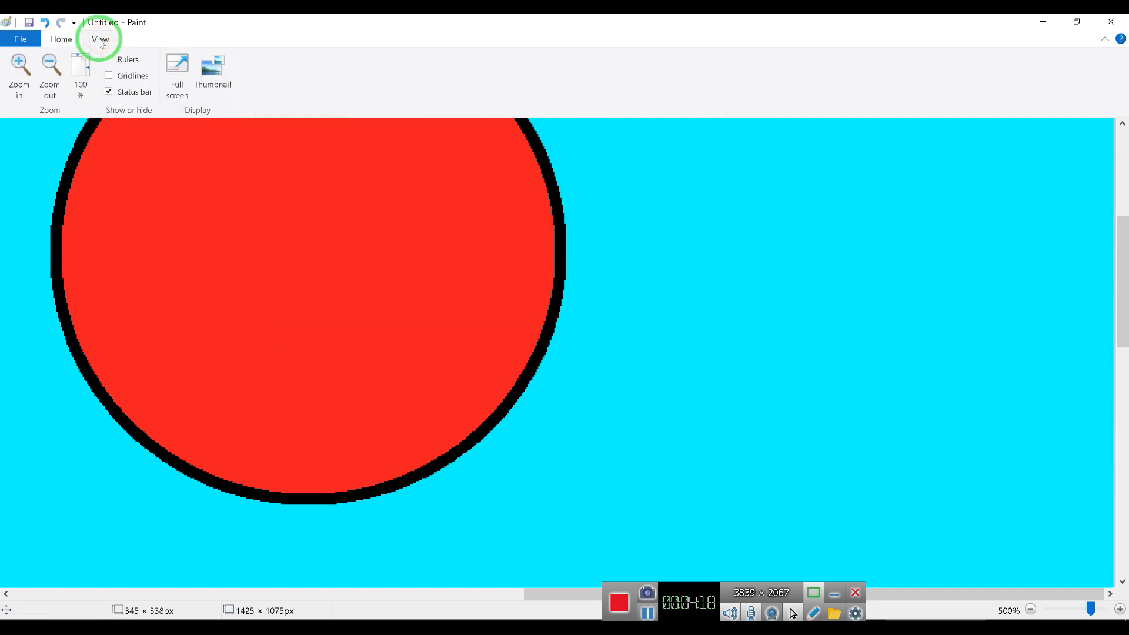
left_click(52, 65)
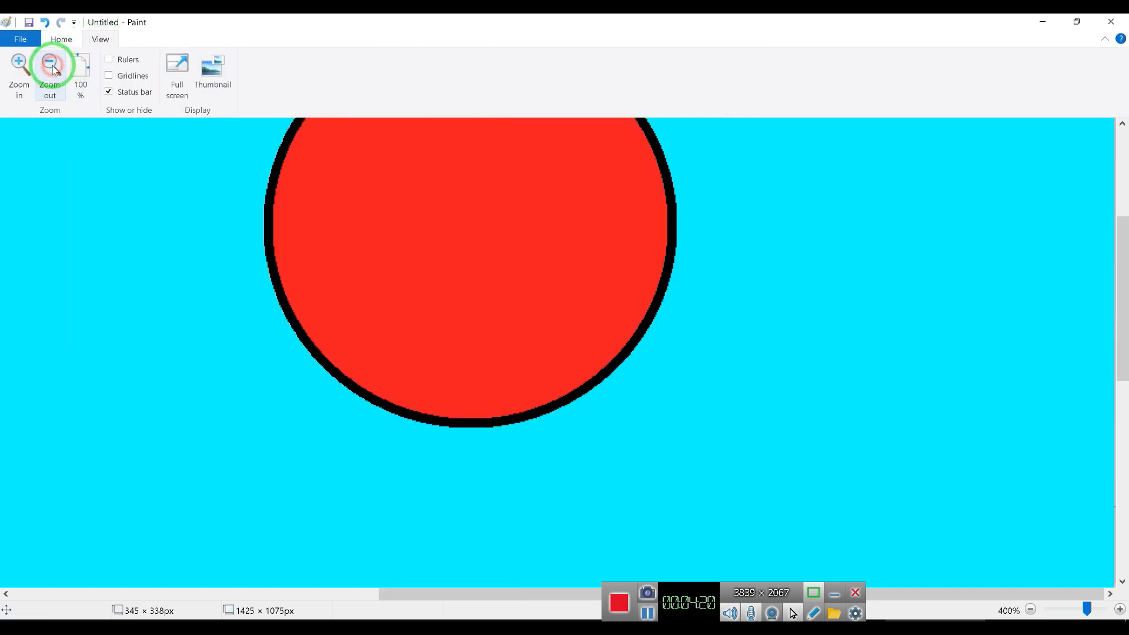
left_click(51, 66)
left_click(51, 66)
left_click(64, 41)
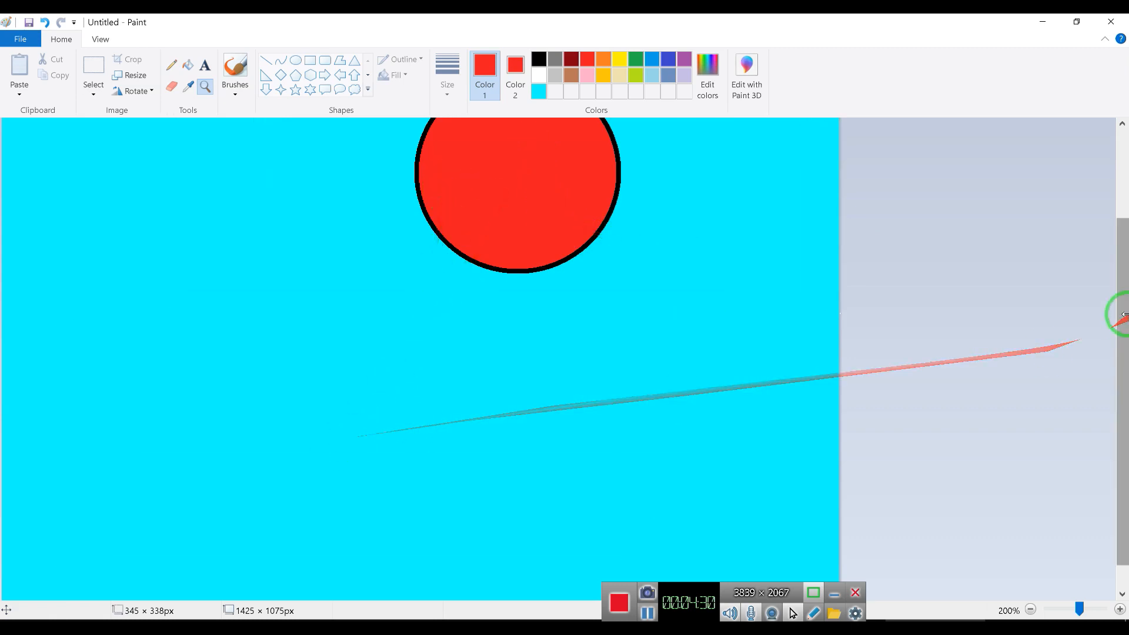
left_click_drag(1117, 309, 1124, 211)
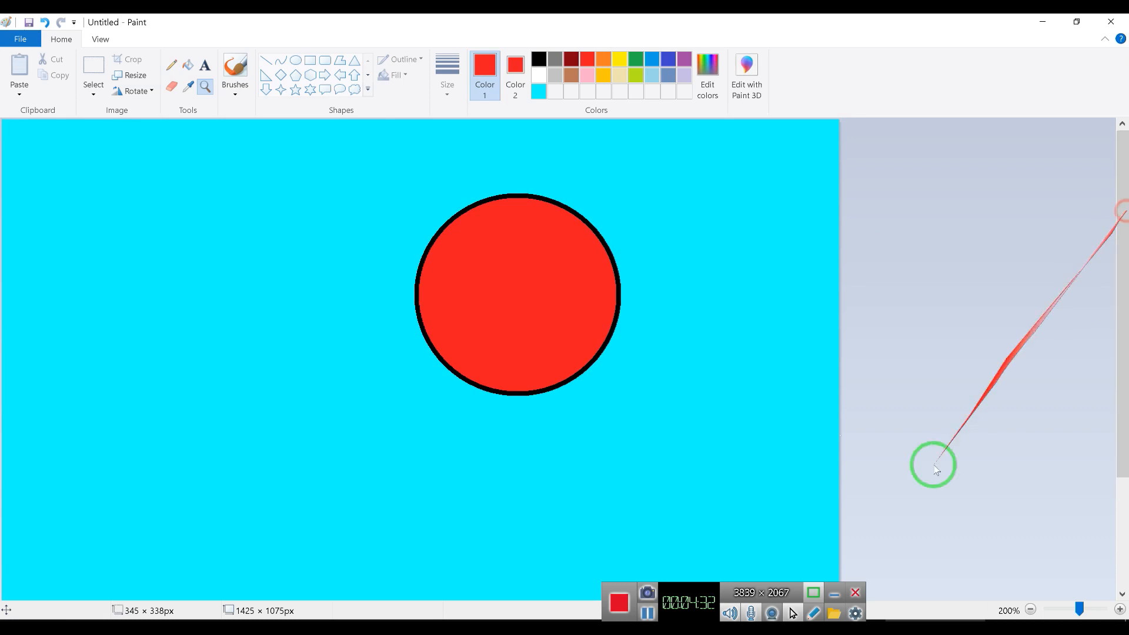
mouse_move(1117, 327)
left_mouse_down()
mouse_move(1116, 390)
mouse_move(1100, 241)
left_mouse_up()
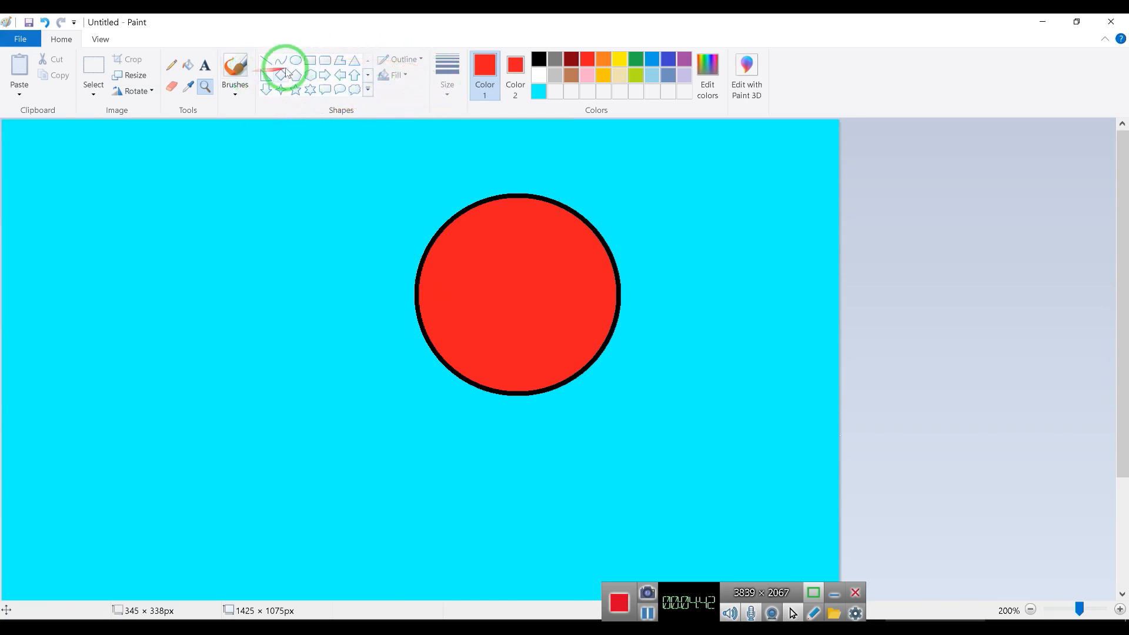
Try a thick gray brush scribble in the upper part of the red circle and undo it
left_click(238, 80)
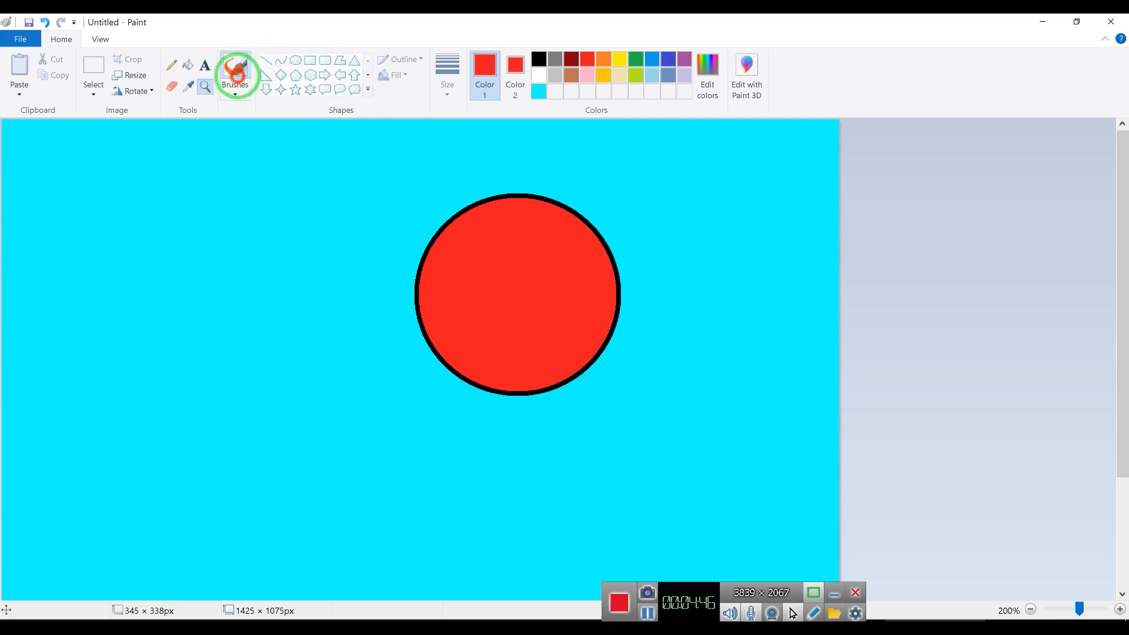
left_click(555, 59)
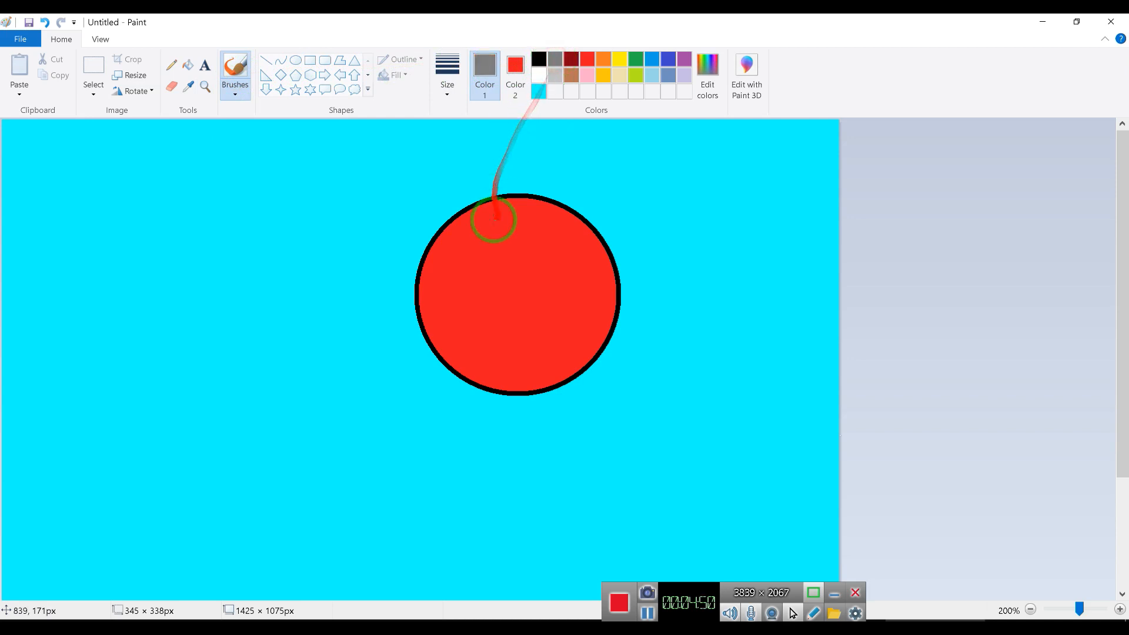
left_click(450, 89)
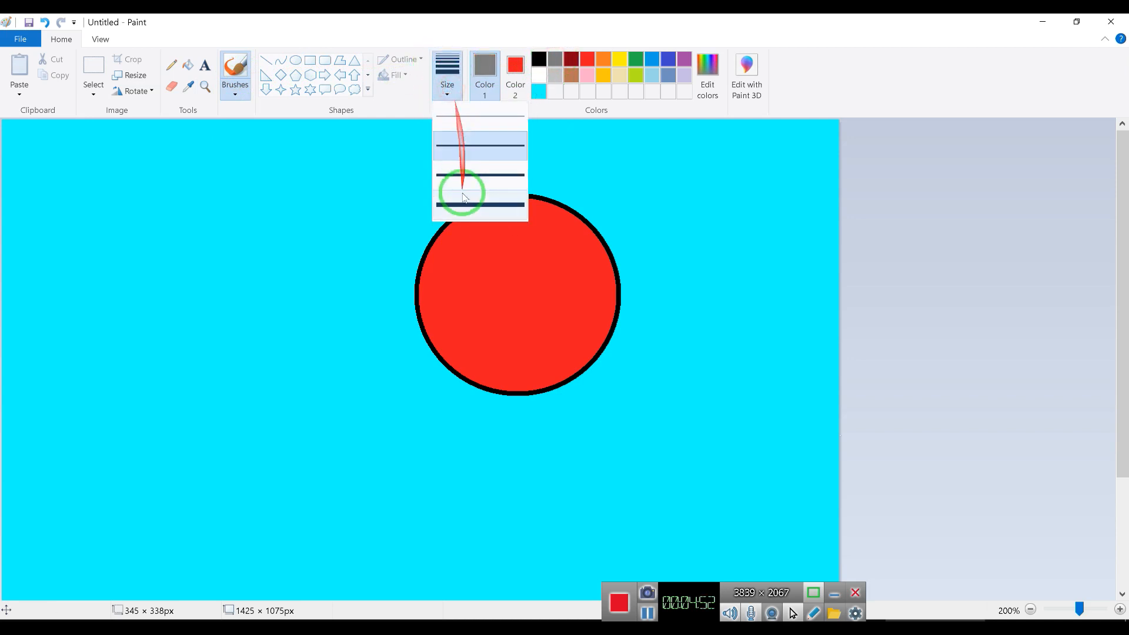
left_click(461, 204)
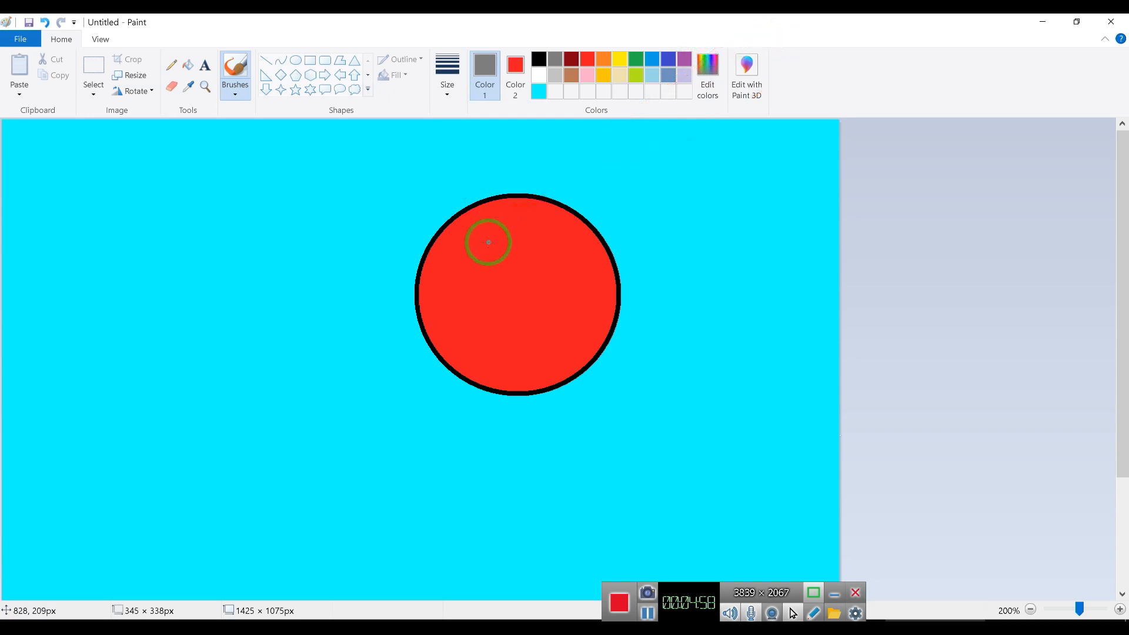
mouse_move(488, 242)
left_mouse_down()
mouse_move(512, 234)
mouse_move(524, 244)
mouse_move(513, 232)
mouse_move(506, 252)
left_mouse_up()
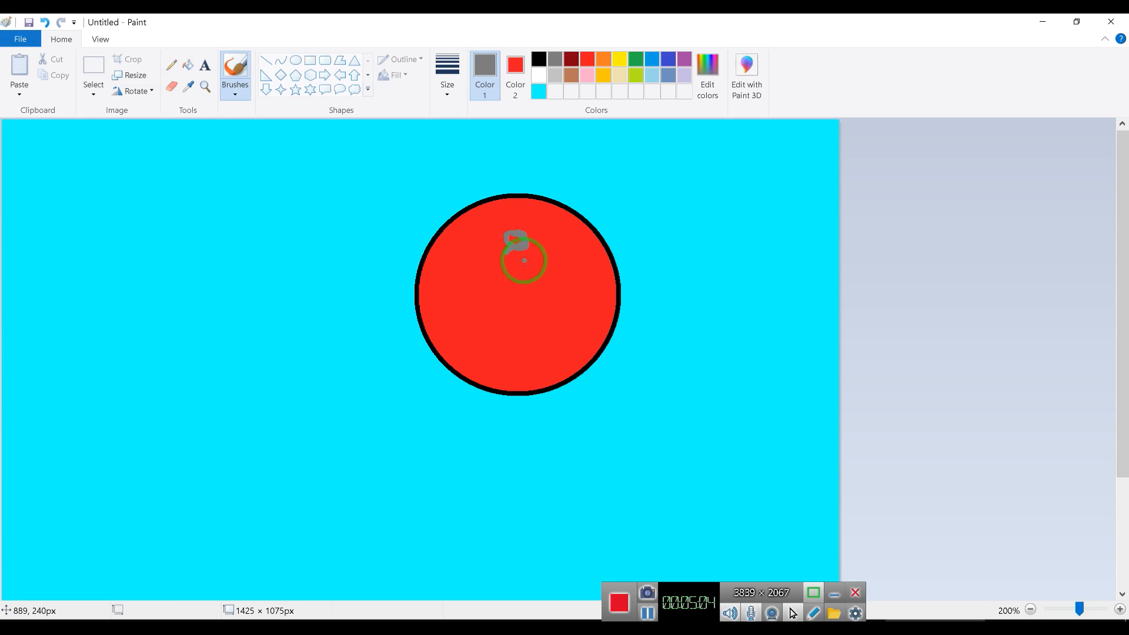
key("ctrl+z")
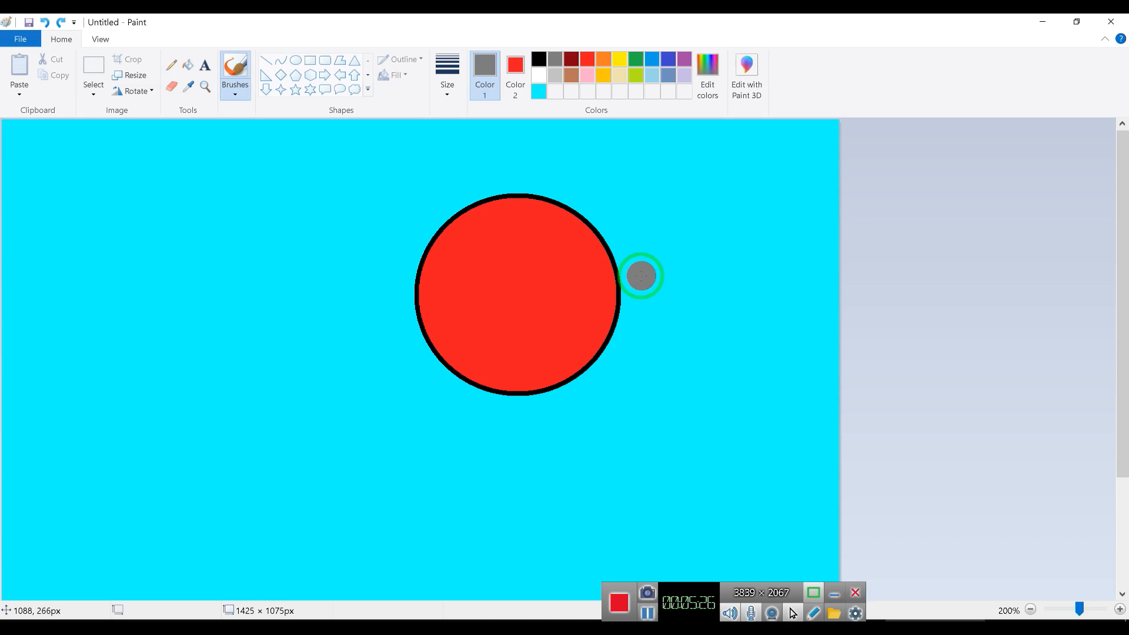
Set Color 1 to white and the thickest line size, and brush an eye-shaped outline in the circle's upper left
left_click(446, 75)
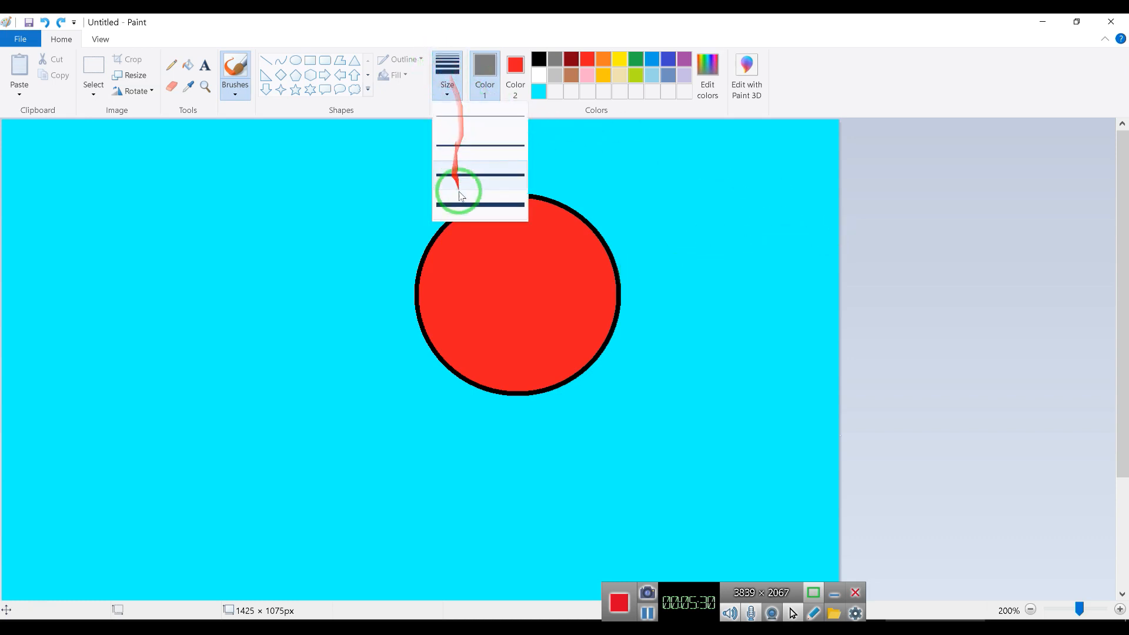
left_click(464, 116)
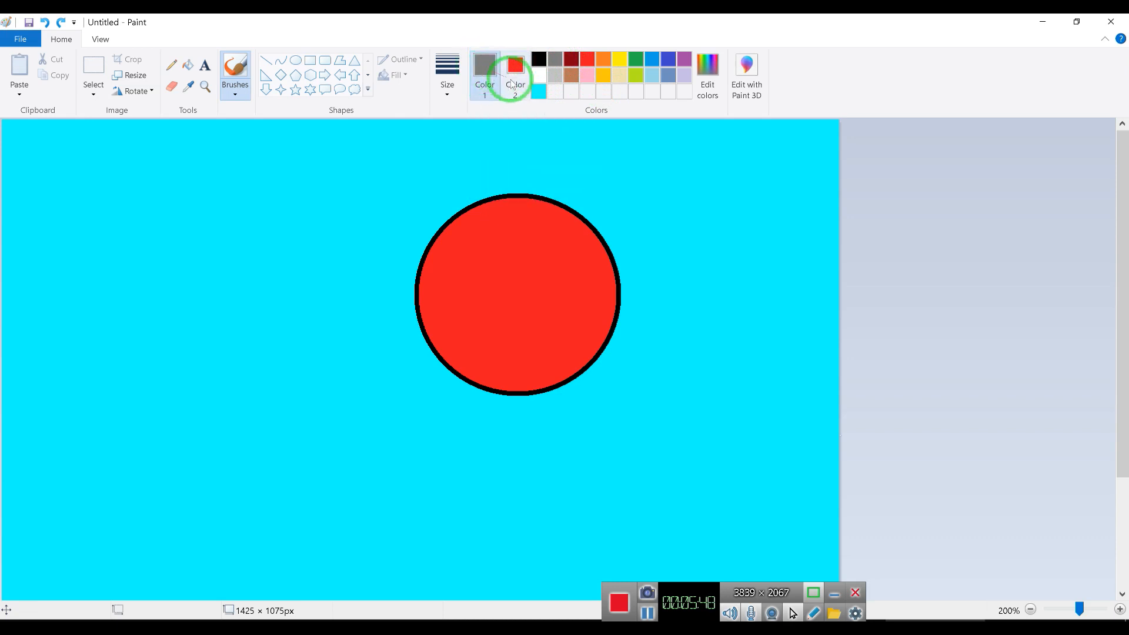
left_click(538, 76)
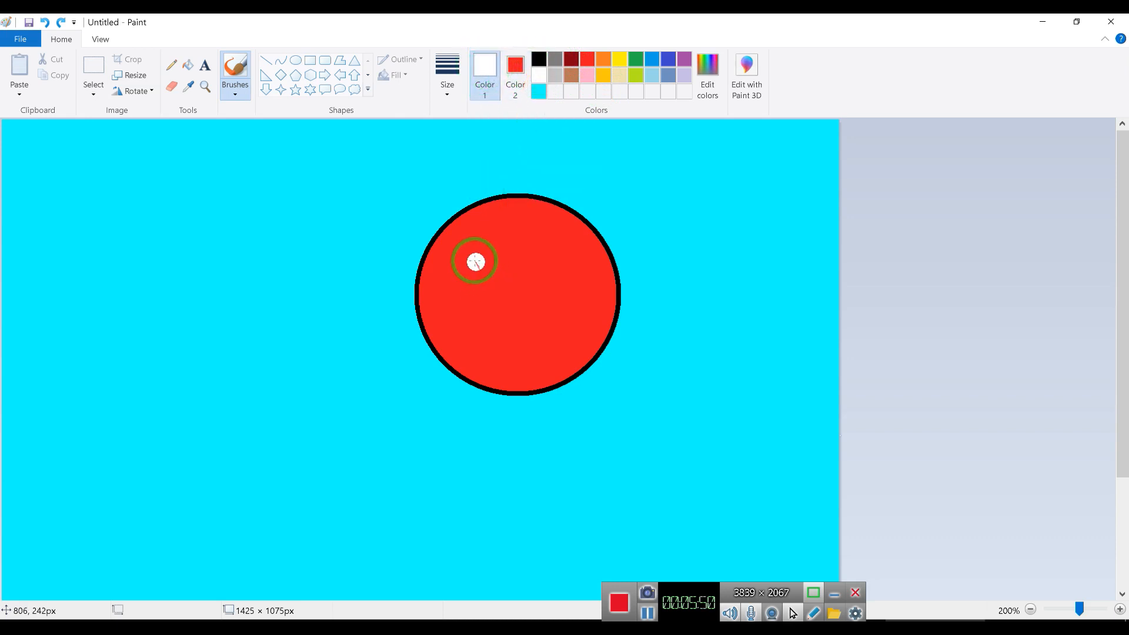
left_click(448, 92)
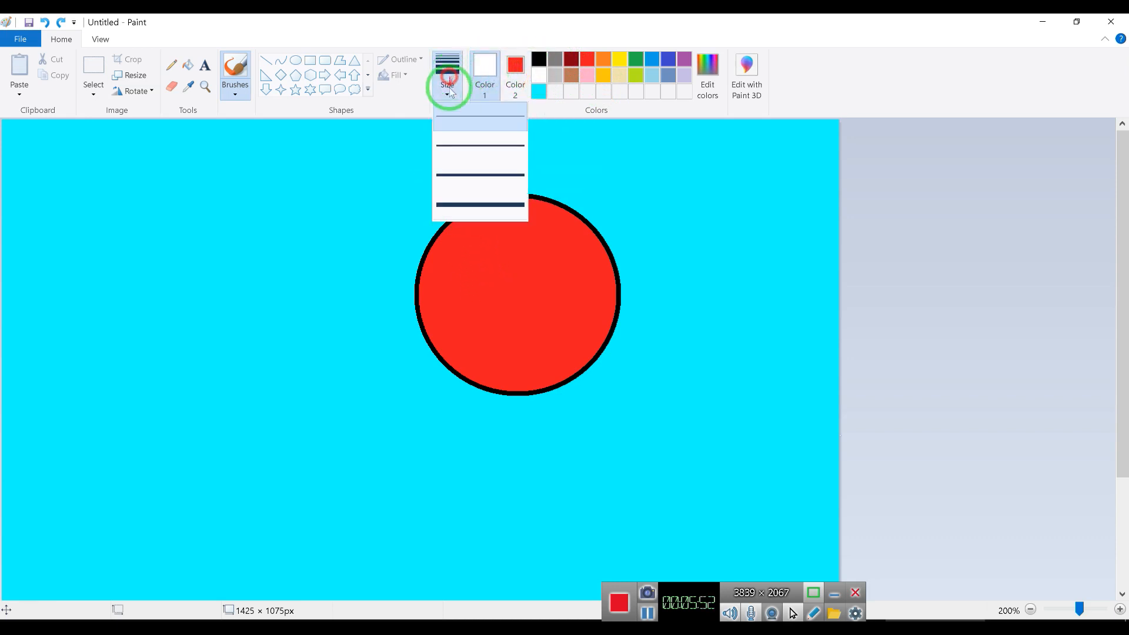
left_click(470, 200)
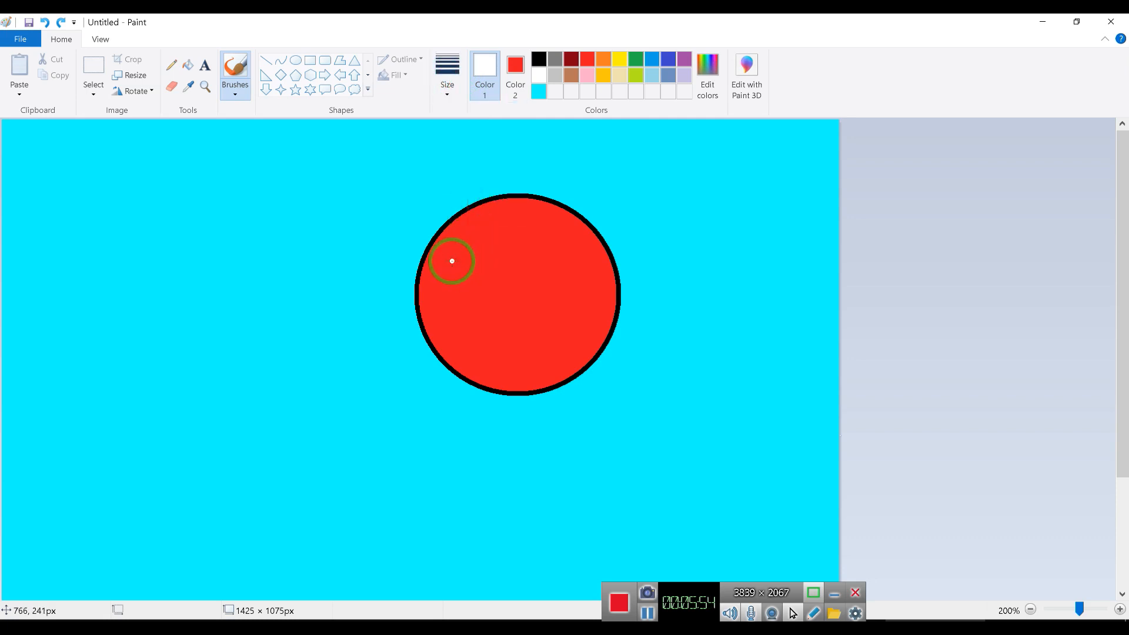
mouse_move(452, 260)
left_mouse_down()
mouse_move(473, 246)
mouse_move(508, 260)
mouse_move(493, 270)
mouse_move(450, 258)
mouse_move(475, 255)
left_mouse_up()
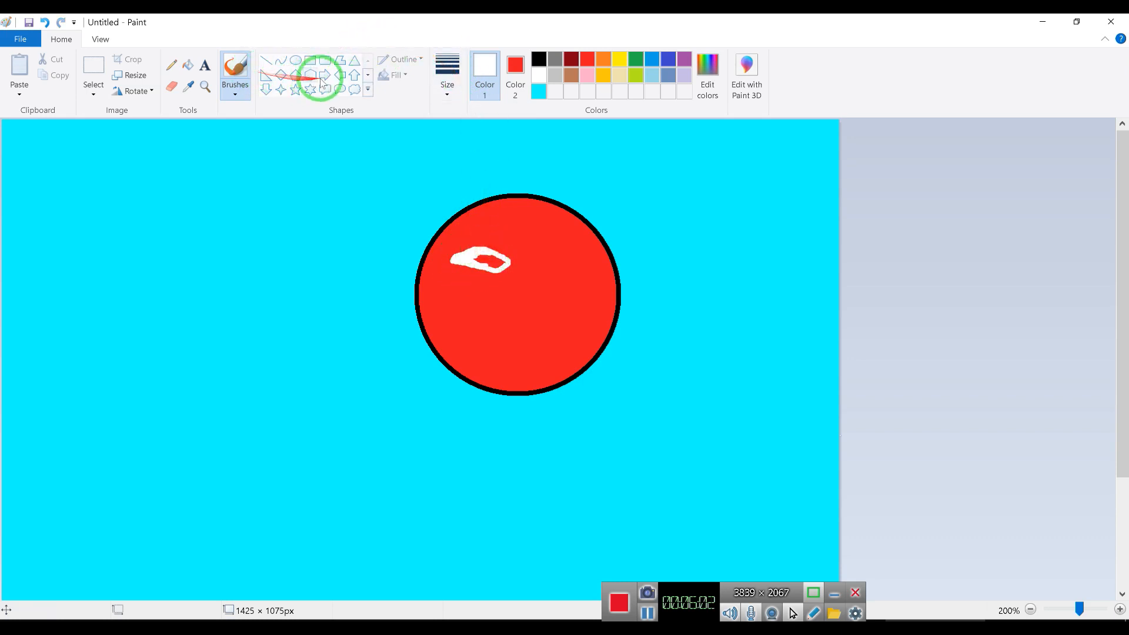
Fill the inside of the eye outline with white and brush over the leftover specks until it is solid
left_click(187, 64)
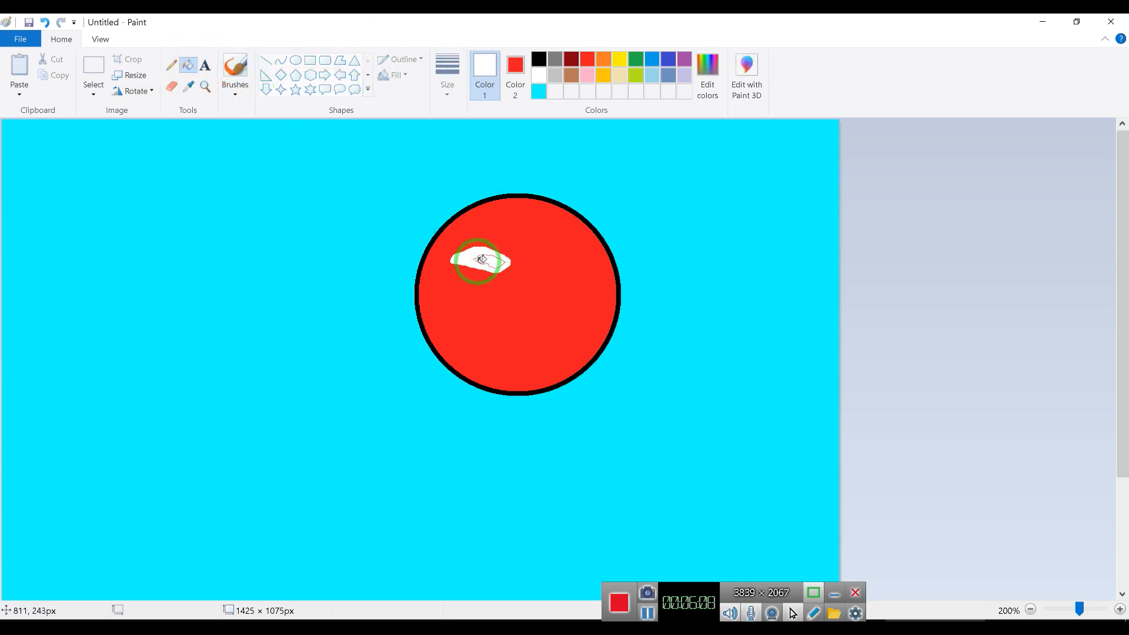
left_click(236, 69)
left_click(486, 256)
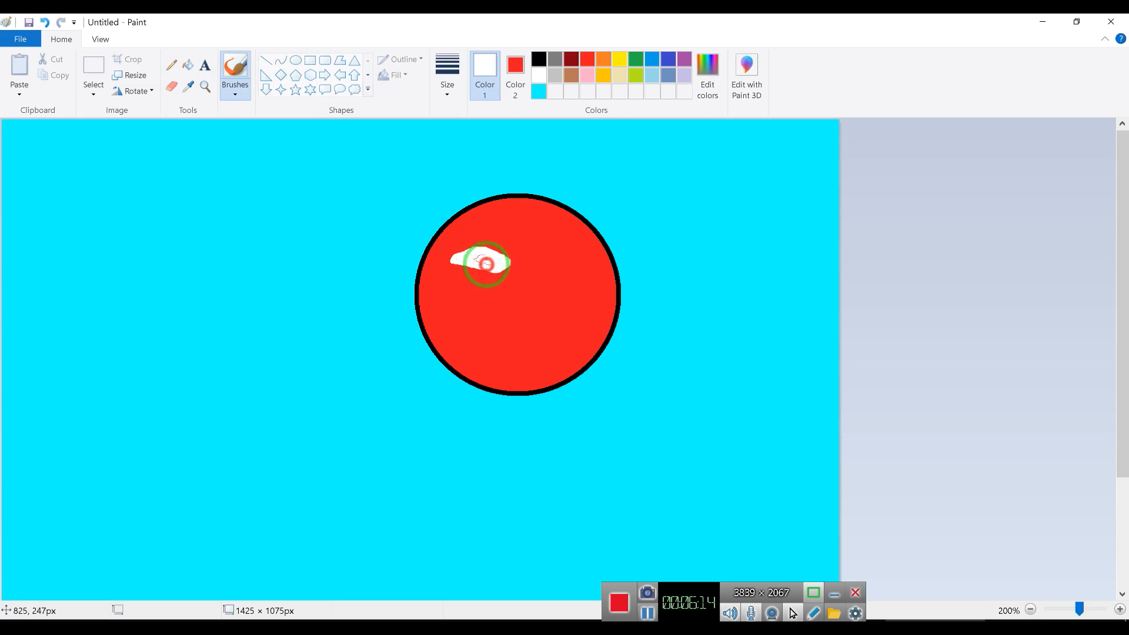
mouse_move(478, 259)
left_mouse_down()
mouse_move(457, 258)
mouse_move(502, 262)
mouse_move(488, 256)
left_mouse_up()
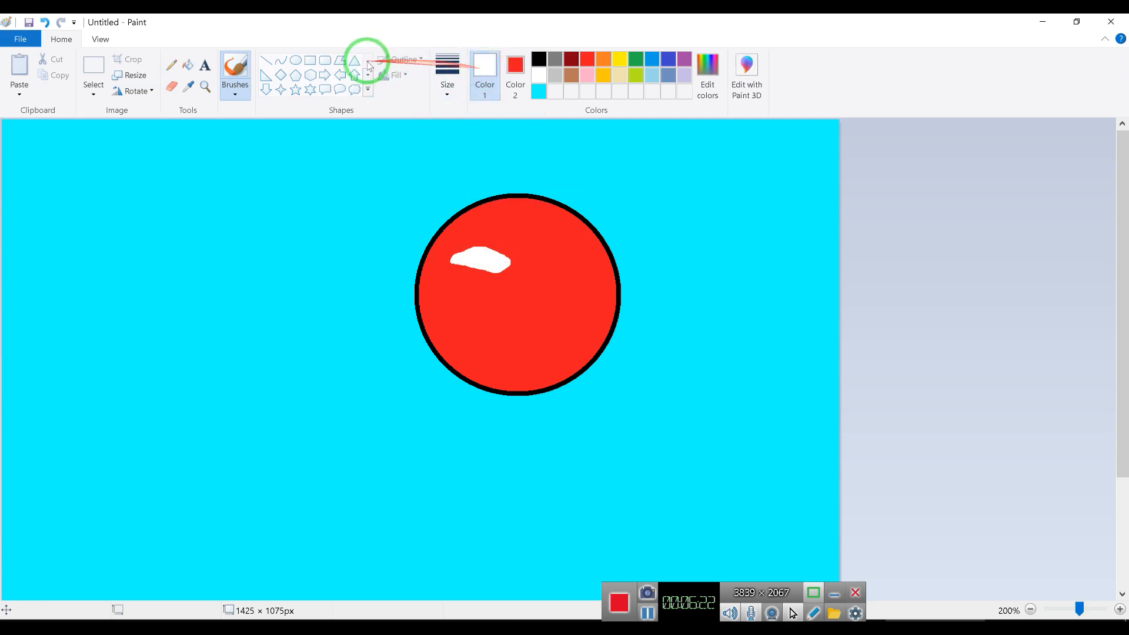
Brush a round black pupil onto the left eye and a solid white oval for the right eye in the circle's upper right
left_click(240, 69)
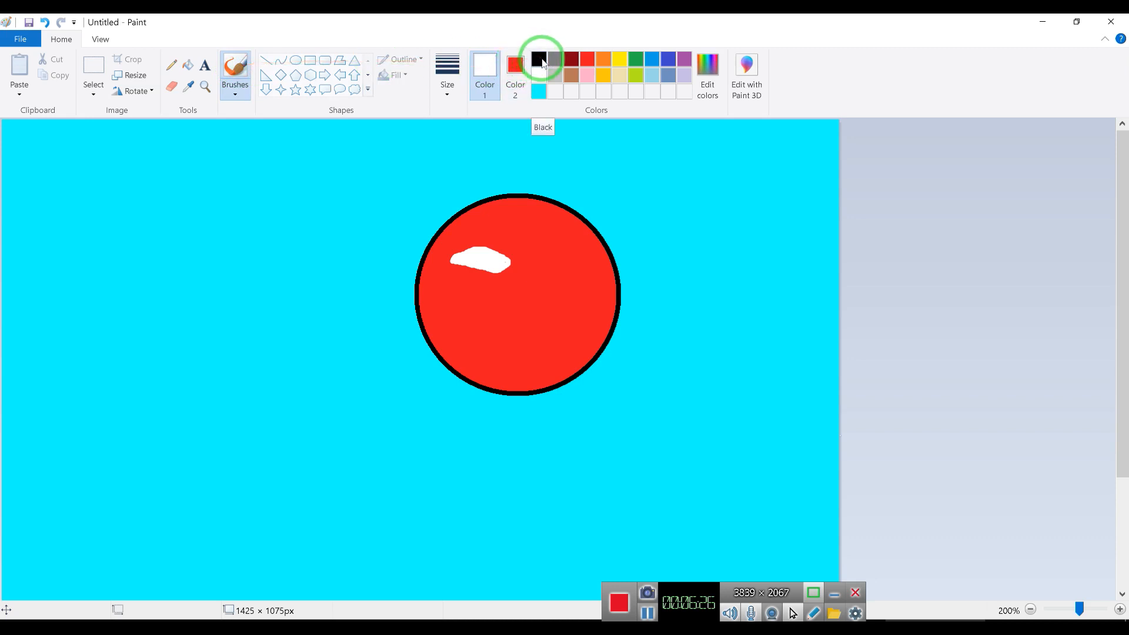
left_click(539, 60)
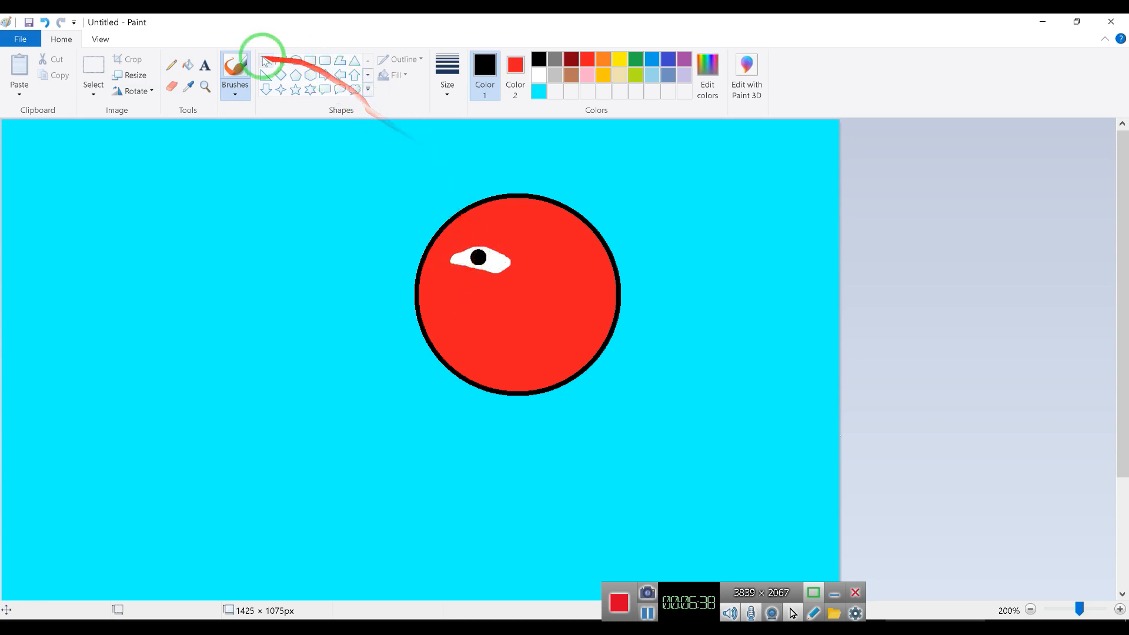
left_click(539, 75)
left_click(542, 257)
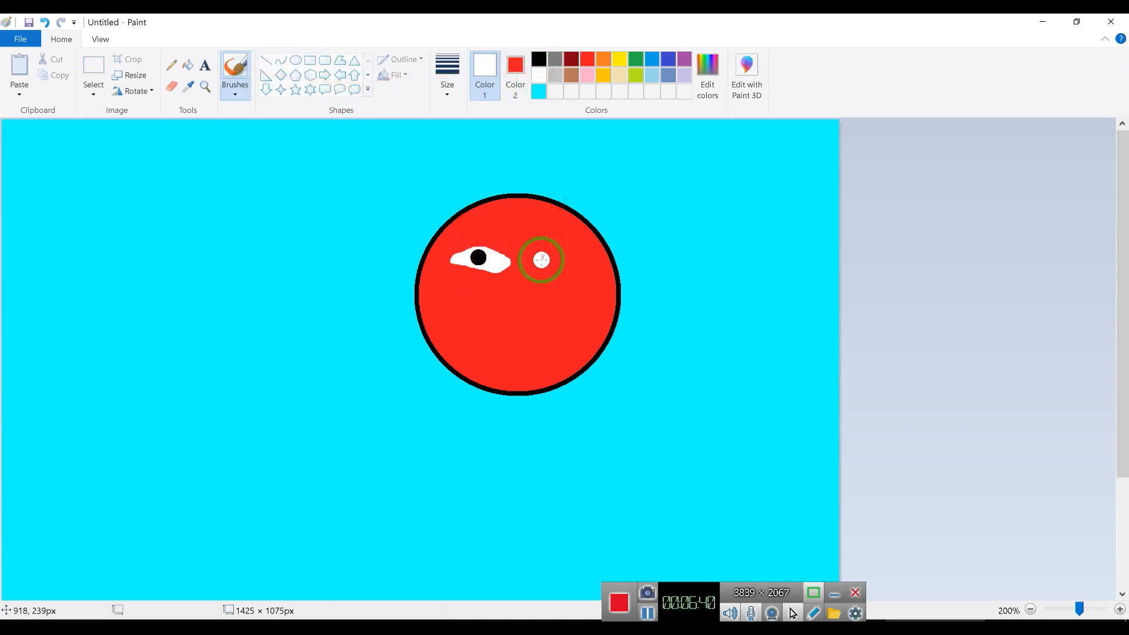
mouse_move(547, 257)
left_mouse_down()
mouse_move(578, 261)
mouse_move(544, 264)
left_mouse_up()
Set Color 1 to black and brush a round pupil onto the right eye
left_click(538, 59)
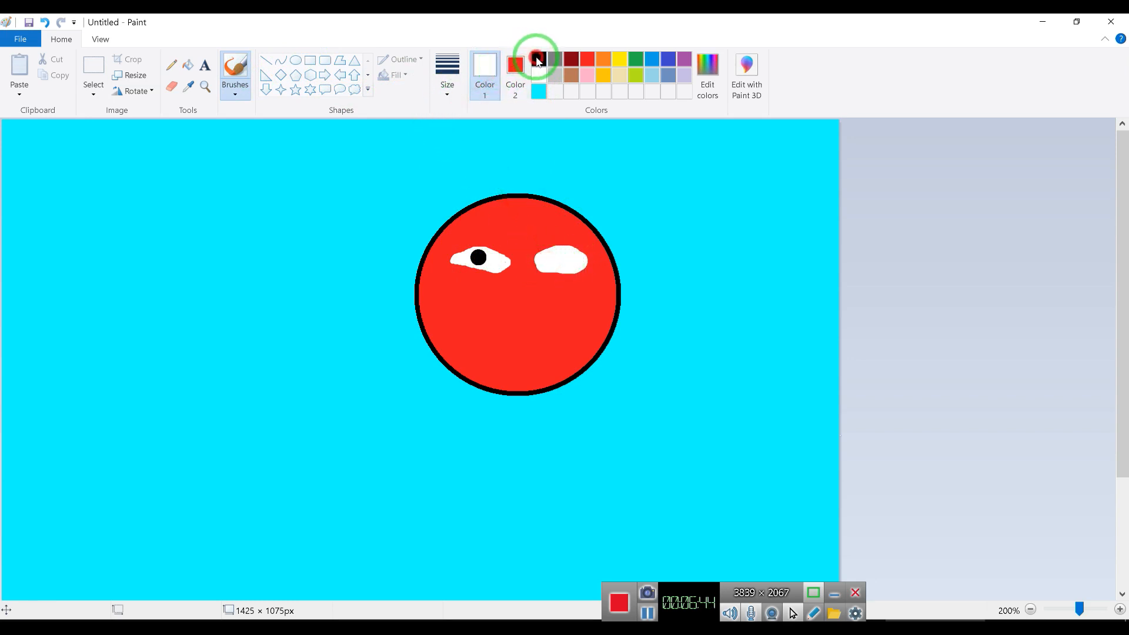
left_click(564, 254)
left_click(562, 263)
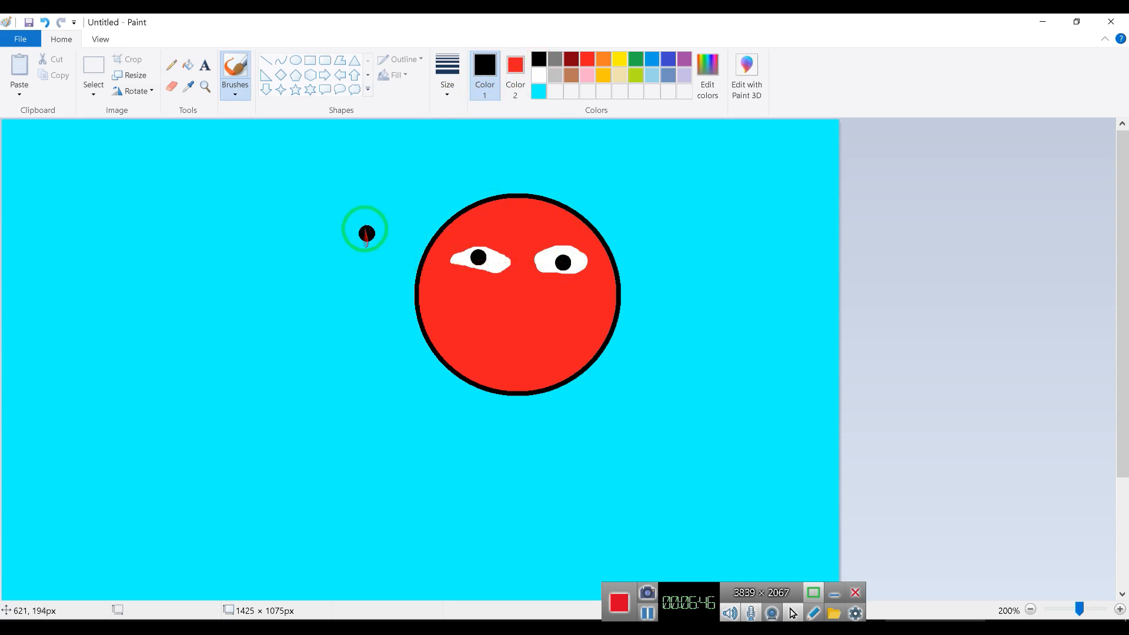
Brush a thick brown smiling mouth outline in the circle's lower half and fill its inside with black
left_click(571, 74)
mouse_move(459, 322)
left_mouse_down()
mouse_move(520, 353)
mouse_move(558, 341)
mouse_move(573, 318)
mouse_move(449, 312)
left_mouse_up()
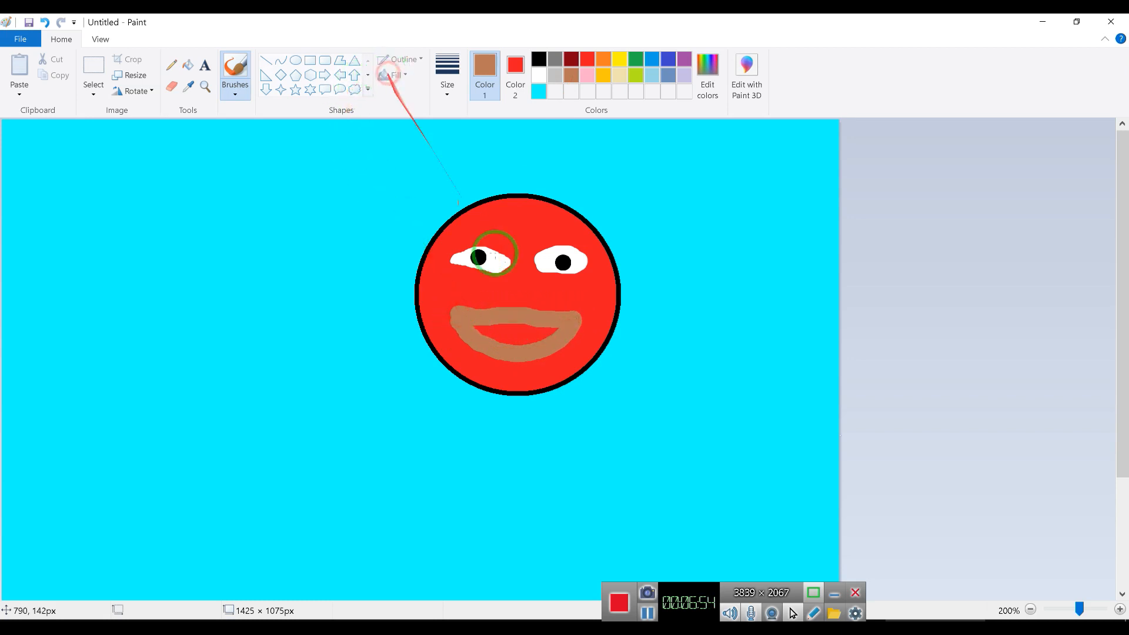
left_click(538, 58)
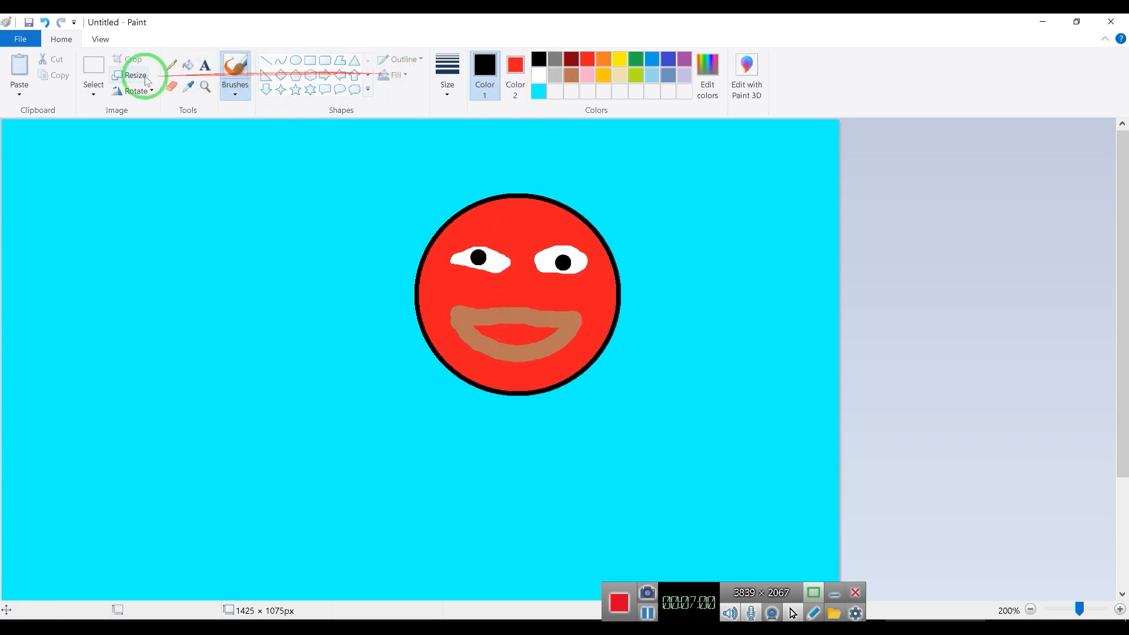
left_click(189, 69)
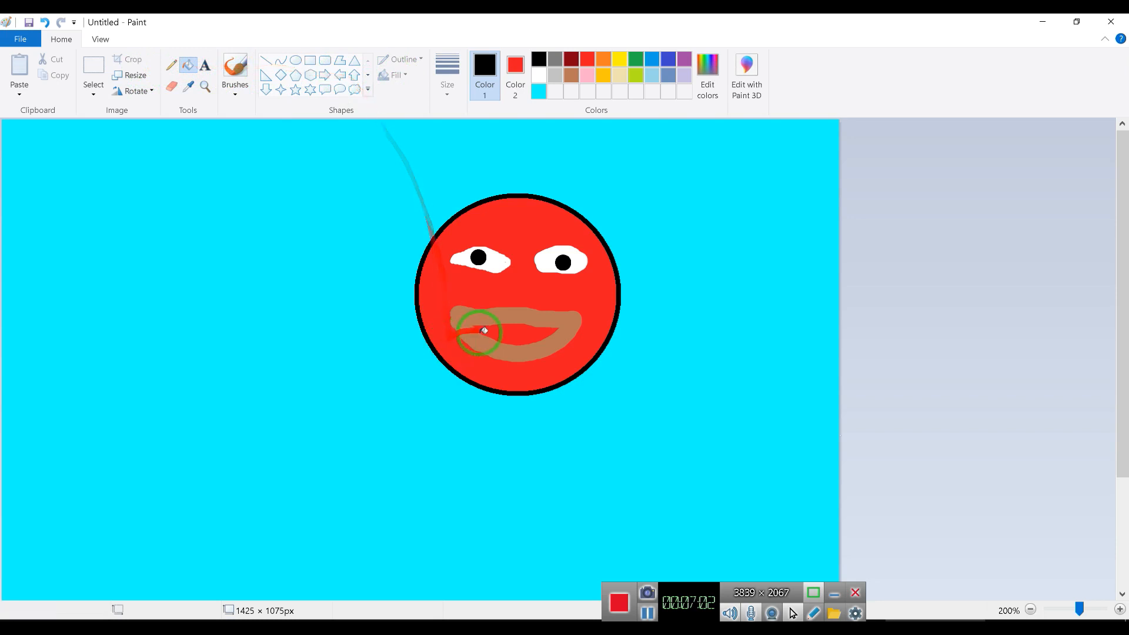
left_click(509, 332)
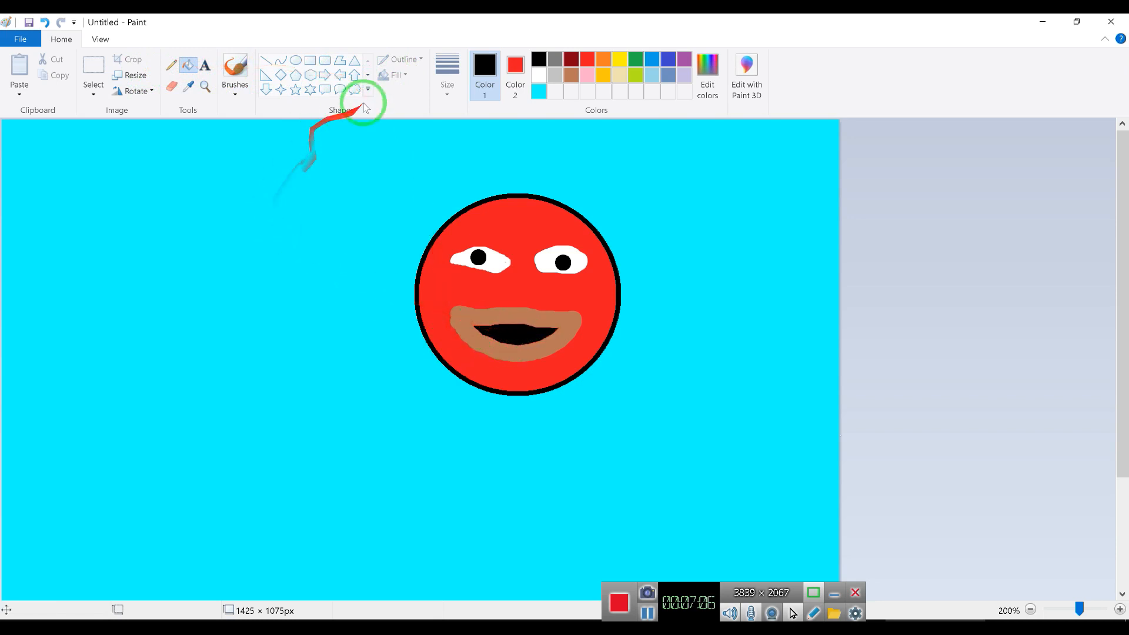
With Calligraphy brush 1 at the thickest size, try and undo a stroke left of the circle, and paint a wavy black one to its upper right
left_click(268, 64)
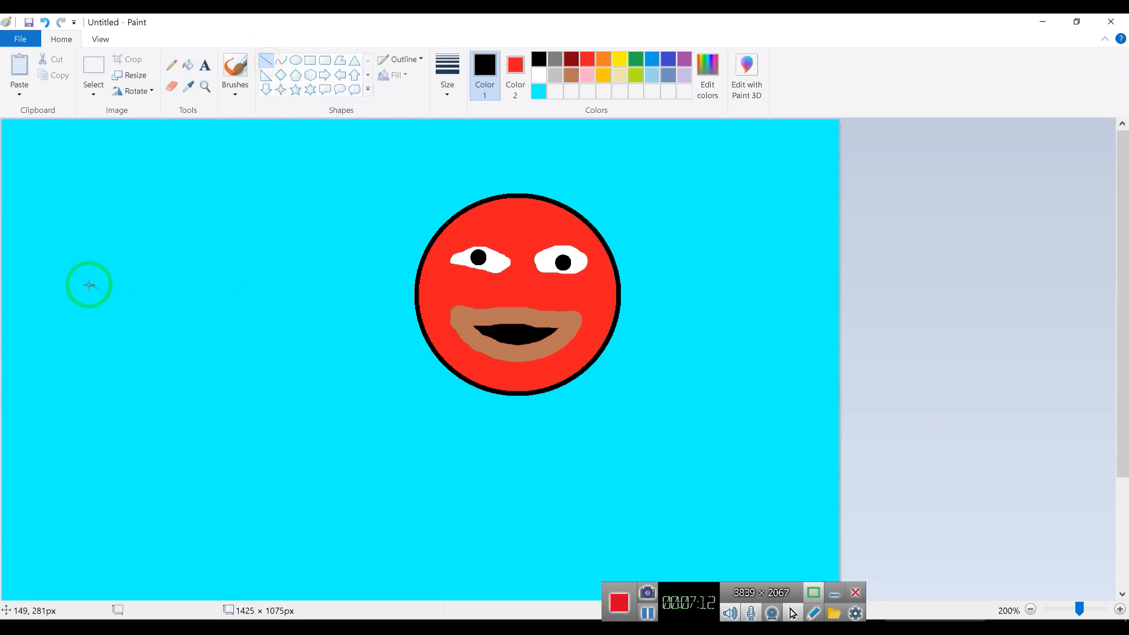
left_click(236, 90)
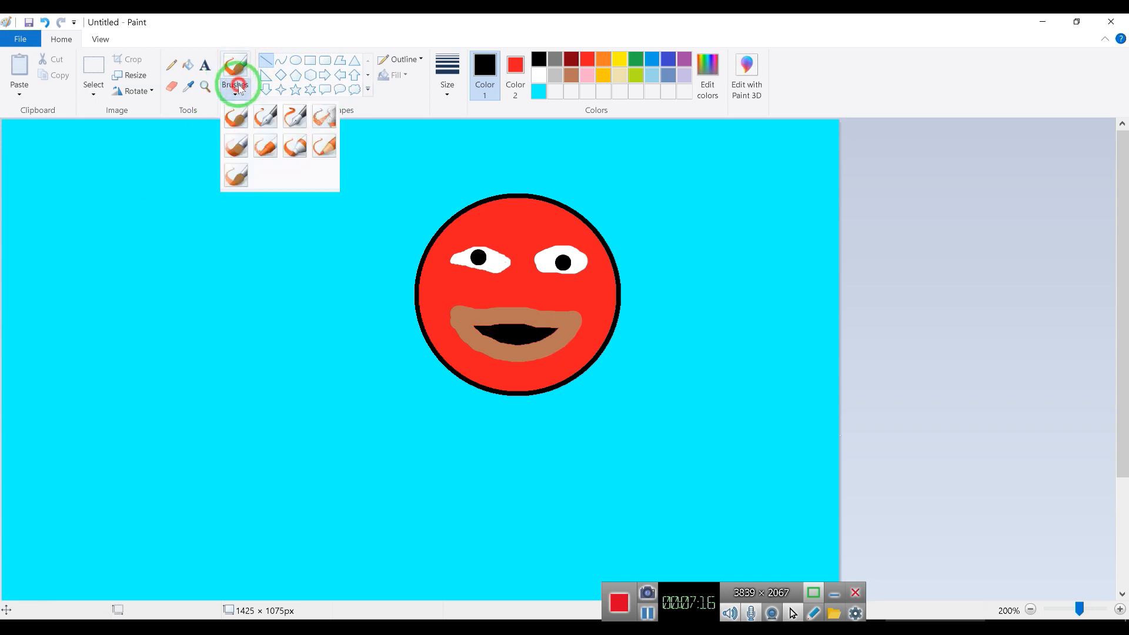
left_click(263, 119)
mouse_move(262, 133)
left_mouse_down()
mouse_move(257, 197)
mouse_move(280, 212)
left_mouse_up()
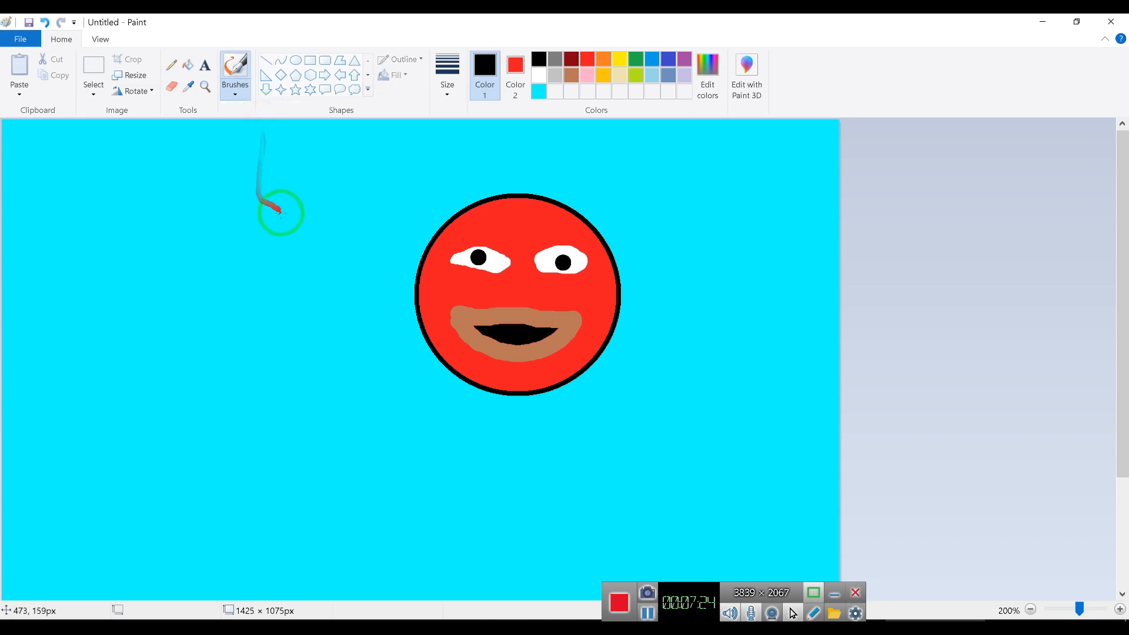
left_click(441, 81)
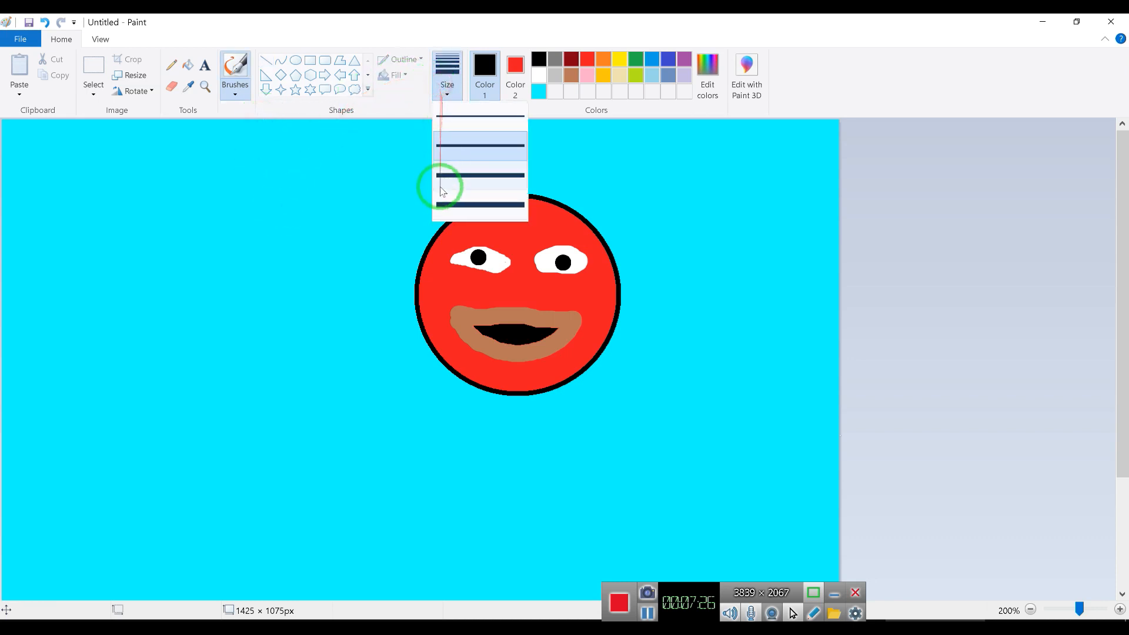
left_click(443, 204)
mouse_move(276, 231)
left_mouse_down()
mouse_move(234, 229)
mouse_move(219, 245)
mouse_move(240, 303)
mouse_move(188, 338)
mouse_move(162, 411)
left_mouse_up()
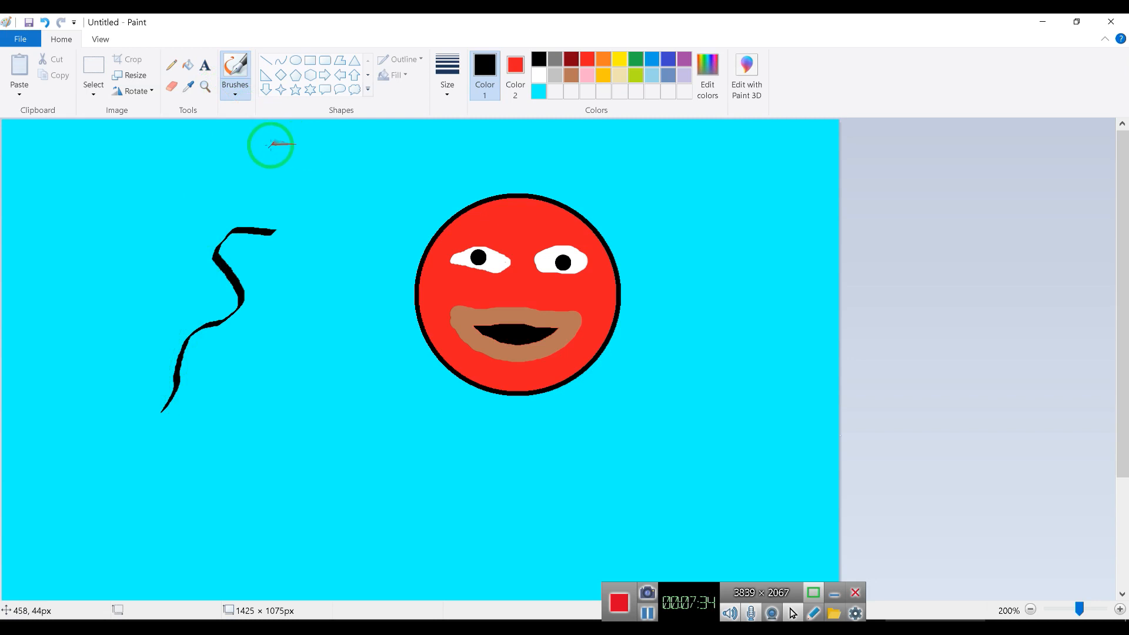
key("ctrl+z")
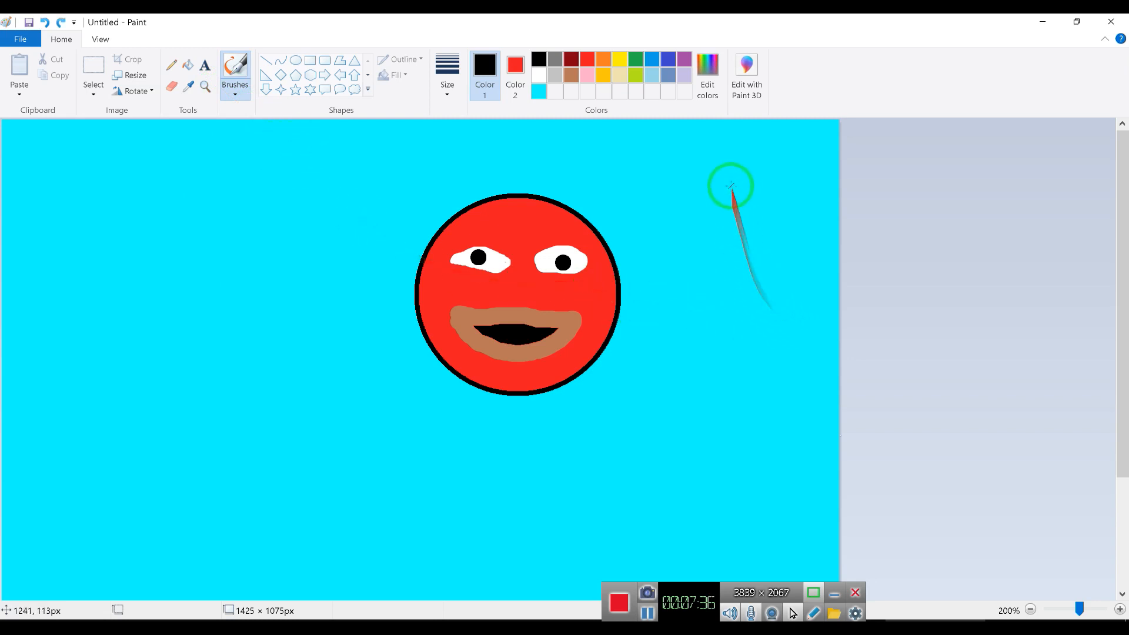
mouse_move(710, 158)
left_mouse_down()
mouse_move(693, 195)
mouse_move(709, 210)
mouse_move(679, 262)
left_mouse_up()
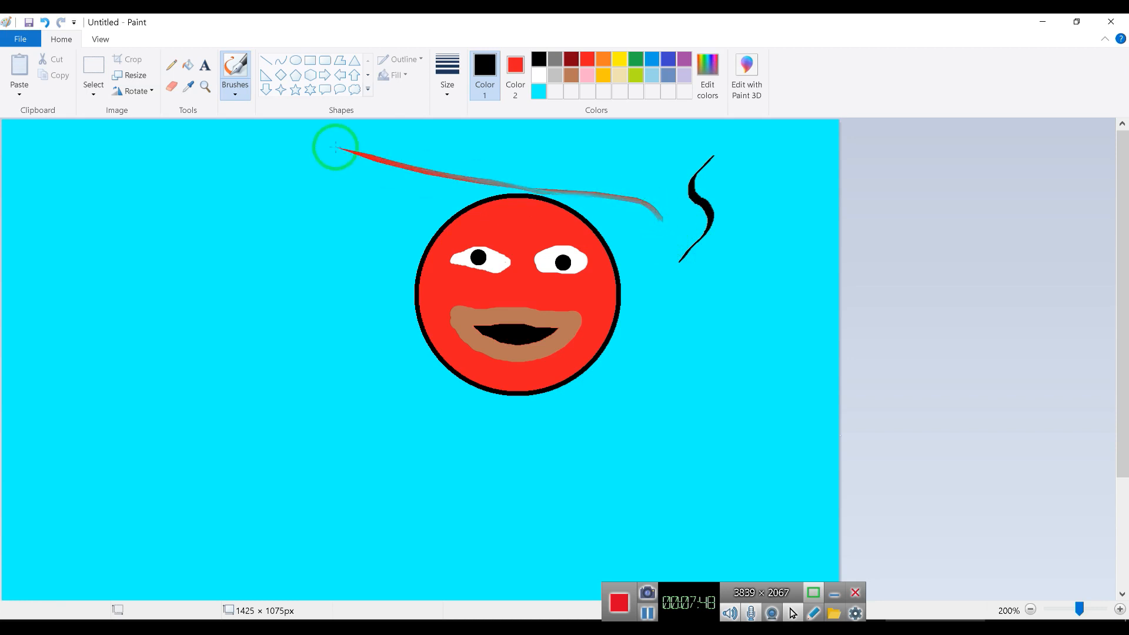
Switch to Calligraphy brush 2, undo a trial stroke, and paint a second wavy black stroke between the circle and the first one
left_click(239, 88)
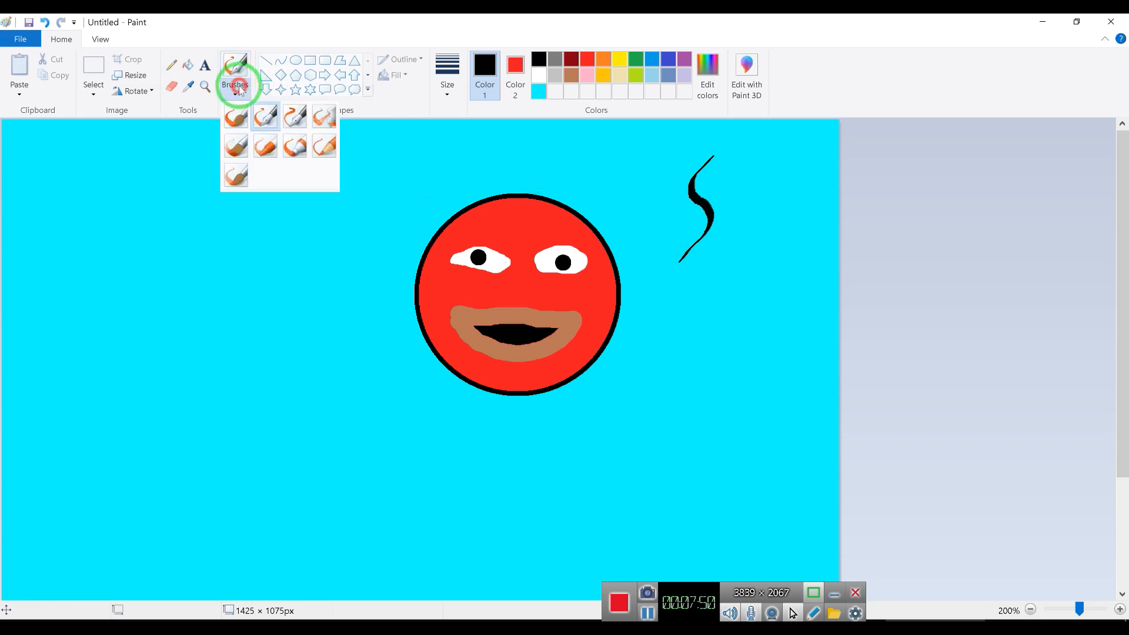
left_click(296, 121)
left_click_drag(663, 238, 750, 187)
key("ctrl+z")
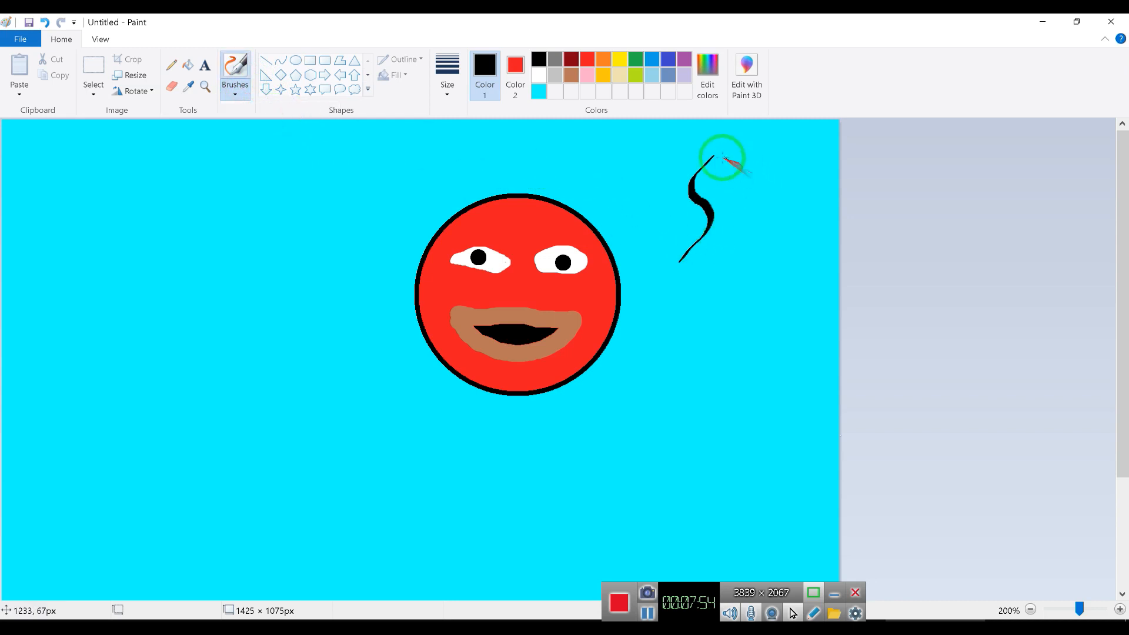
mouse_move(640, 156)
left_mouse_down()
mouse_move(641, 218)
mouse_move(658, 259)
left_mouse_up()
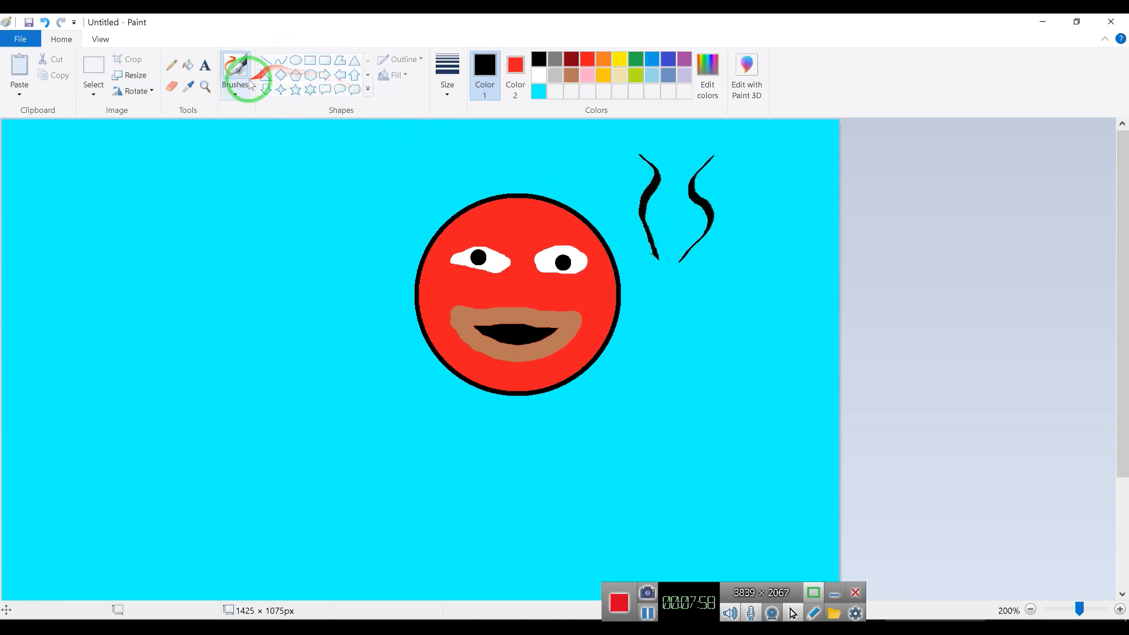
Choose the Airbrush at the thinnest size with green as Color 1 and spray thin marks near the canvas's upper-right corner
left_click(235, 87)
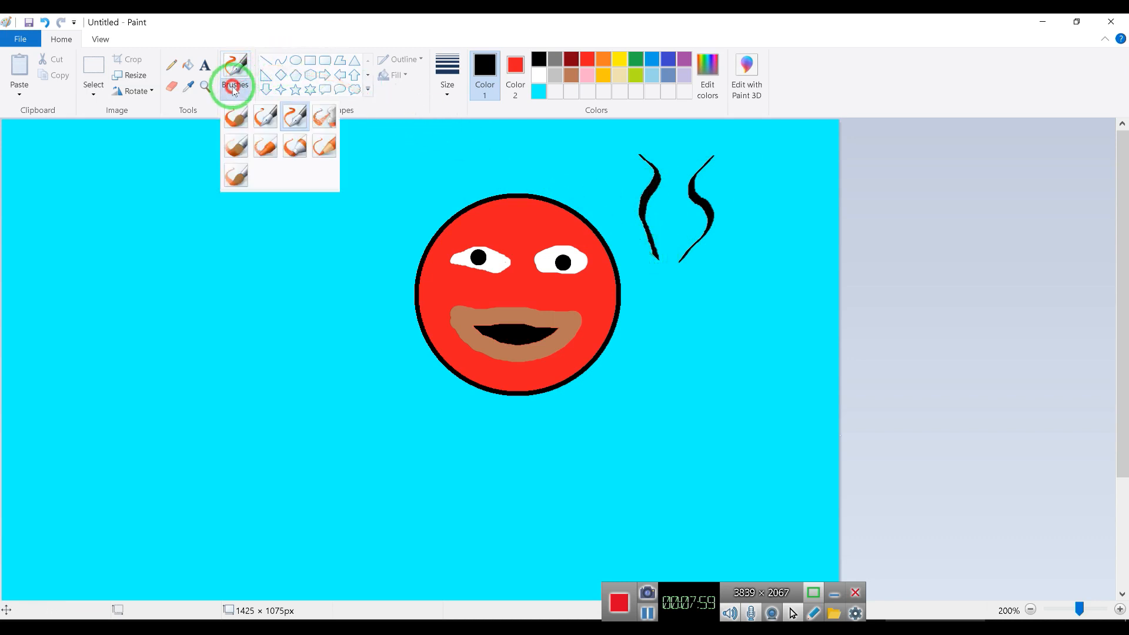
left_click(323, 120)
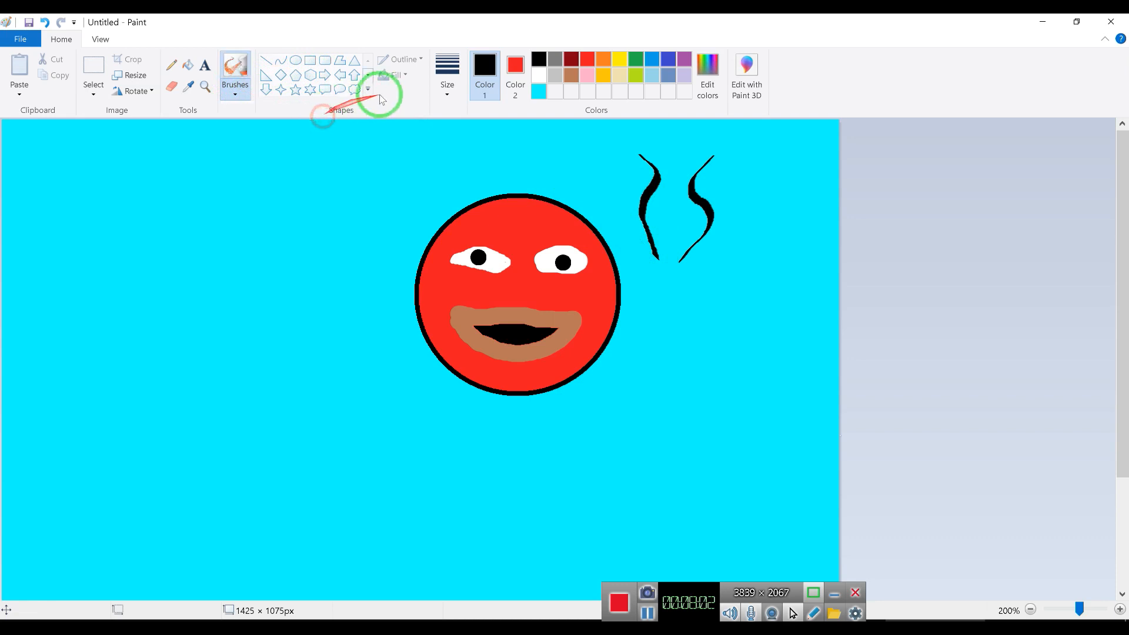
left_click(449, 87)
left_click(456, 116)
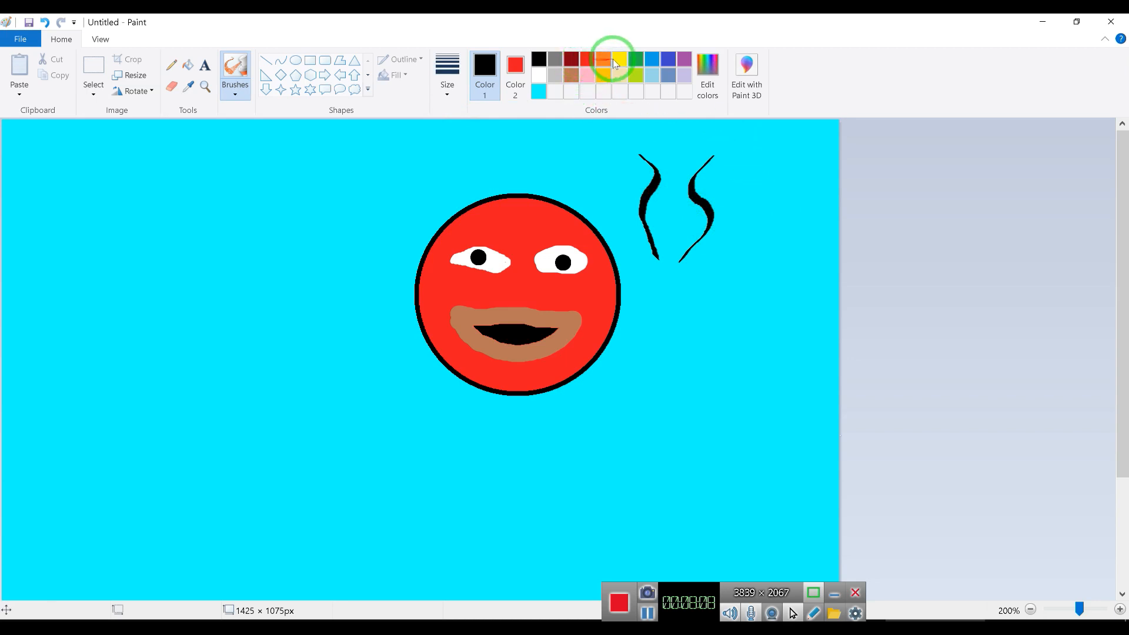
left_click(636, 61)
mouse_move(761, 156)
left_mouse_down()
mouse_move(739, 170)
mouse_move(768, 186)
mouse_move(779, 165)
mouse_move(762, 200)
left_mouse_up()
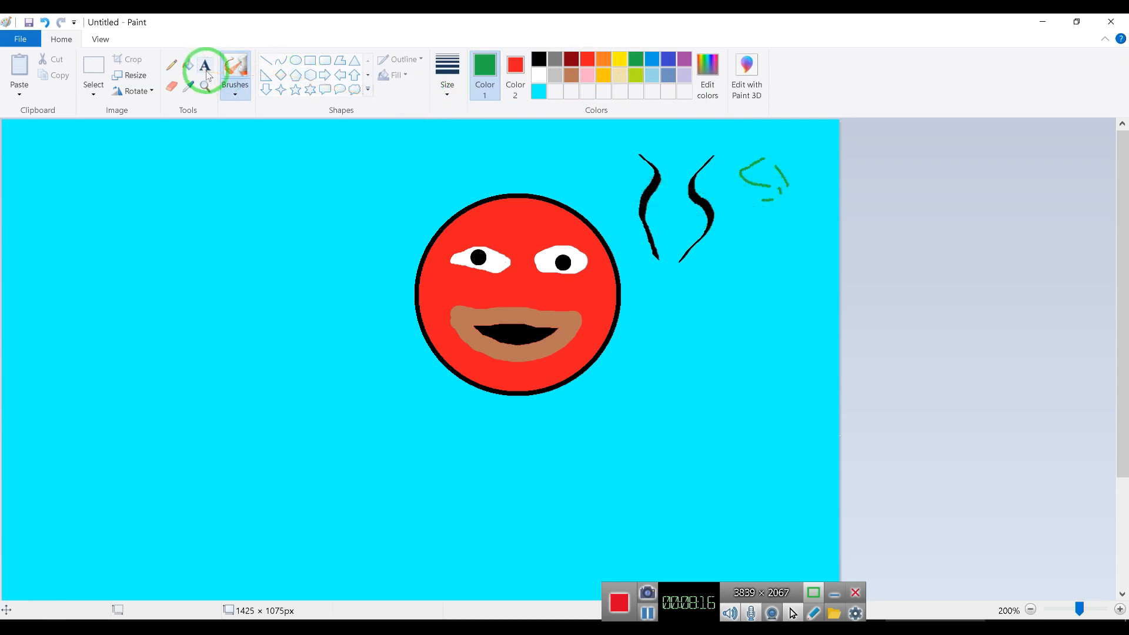
Set the Airbrush to the thickest size and spray green spots and patches around the thin green marks
left_click(446, 88)
left_click(479, 204)
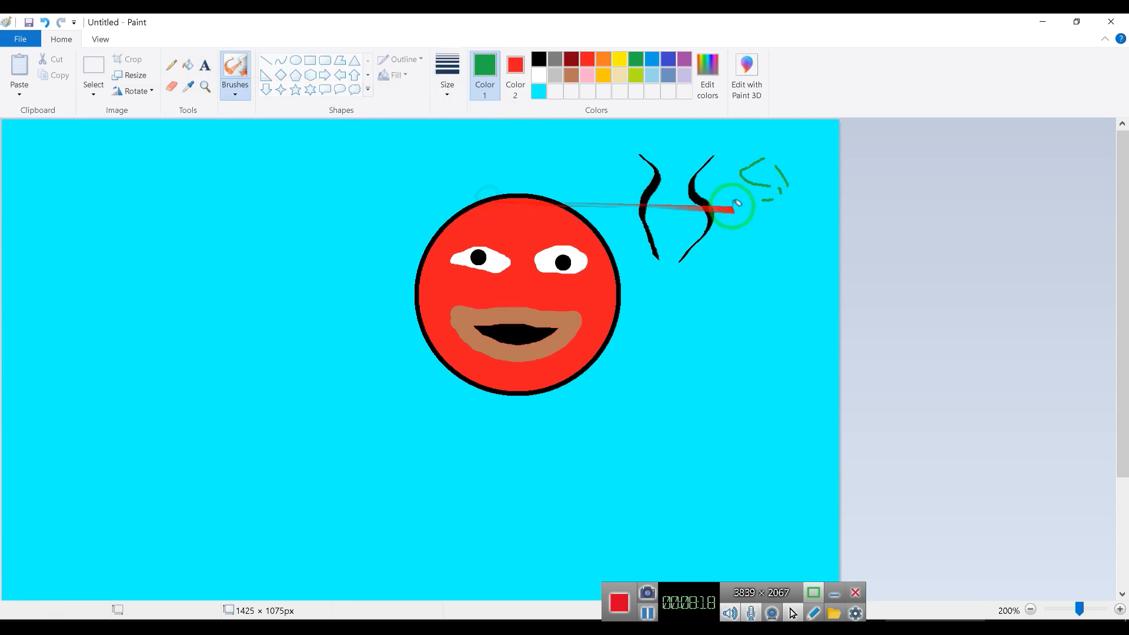
mouse_move(740, 151)
left_mouse_down()
mouse_move(788, 143)
mouse_move(802, 164)
mouse_move(793, 182)
mouse_move(778, 170)
left_mouse_up()
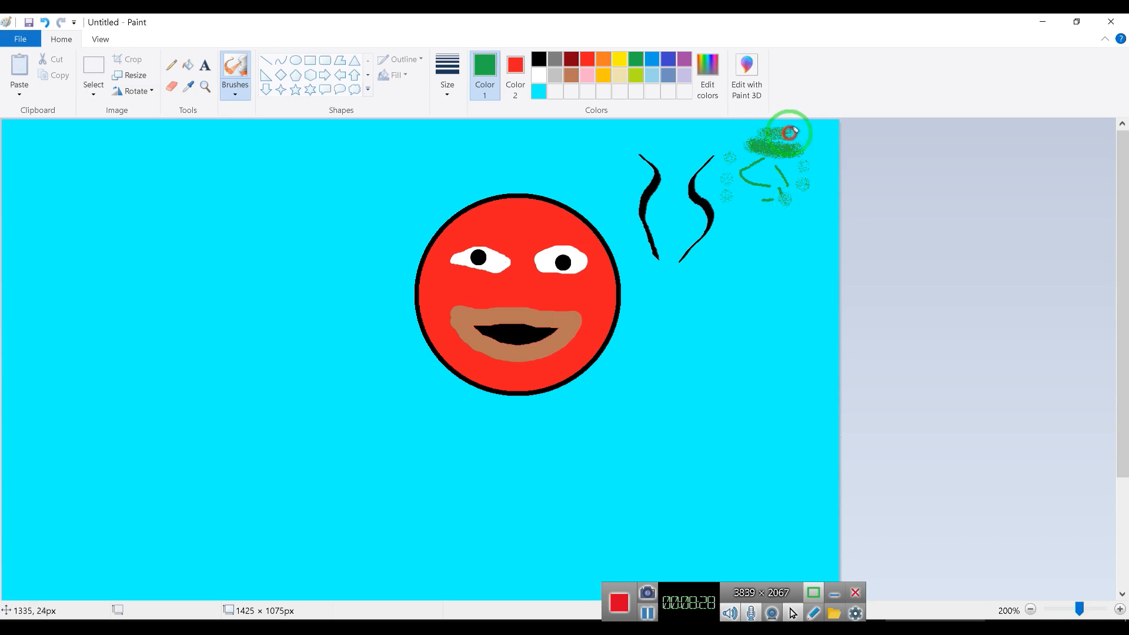
mouse_move(815, 143)
left_mouse_down()
mouse_move(825, 181)
mouse_move(796, 194)
left_mouse_up()
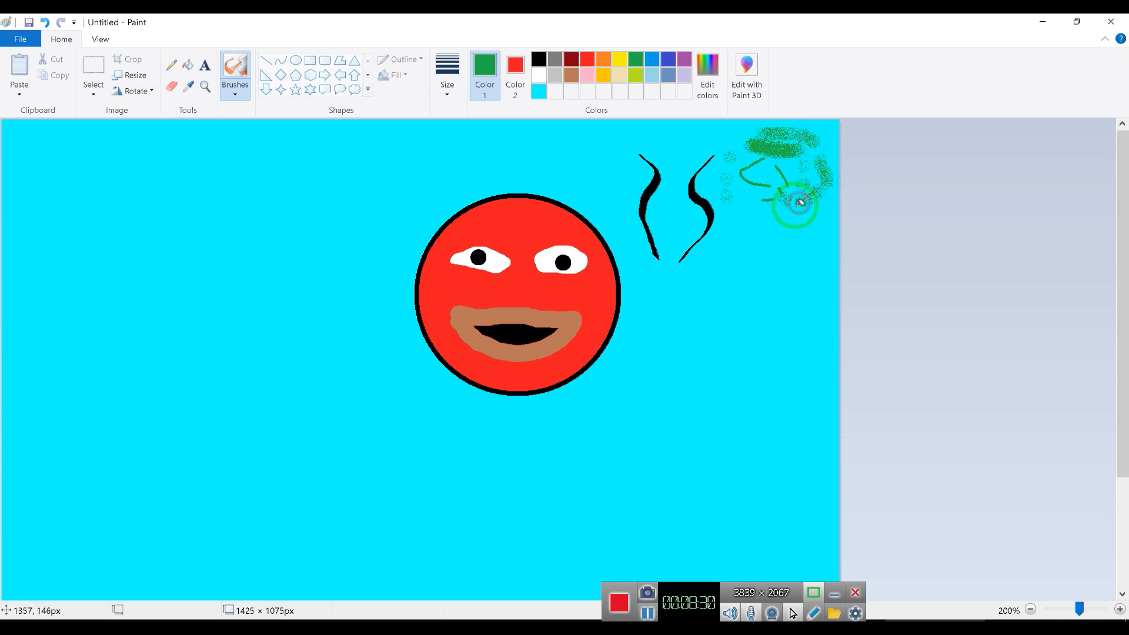
Switch to the Oil brush and paint a thick curved green stroke below the sprayed marks
left_click(235, 89)
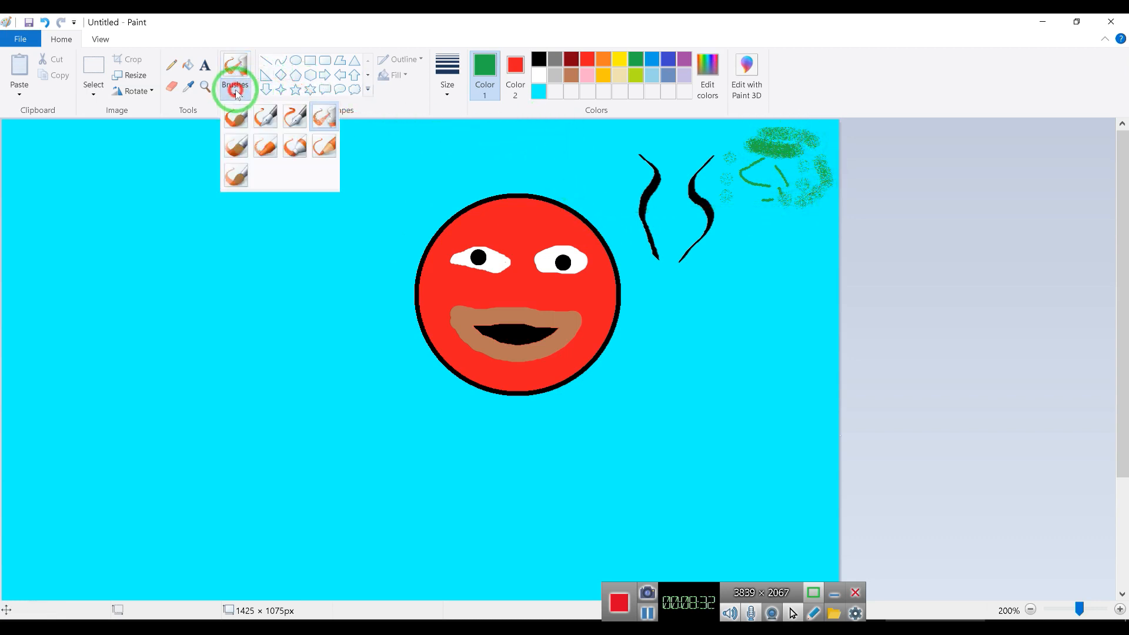
left_click(237, 147)
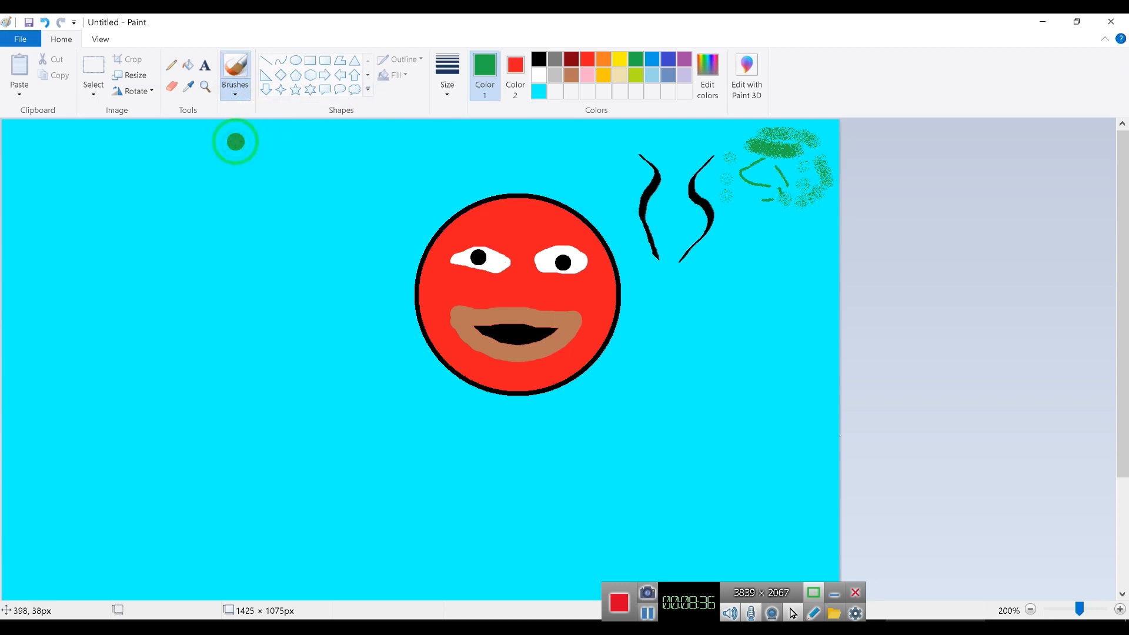
left_click(734, 253)
mouse_move(728, 252)
left_mouse_down()
mouse_move(779, 262)
mouse_move(795, 284)
mouse_move(708, 325)
left_mouse_up()
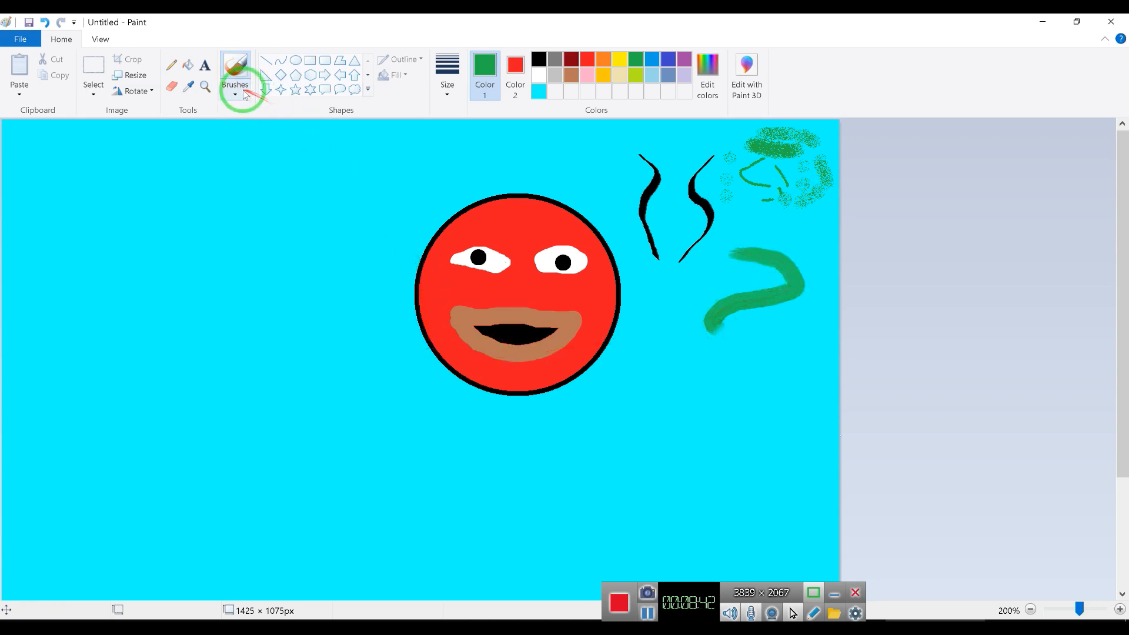
Choose the Crayon brush with indigo as Color 1 and draw two short strokes meeting just right of the circle
left_click(246, 96)
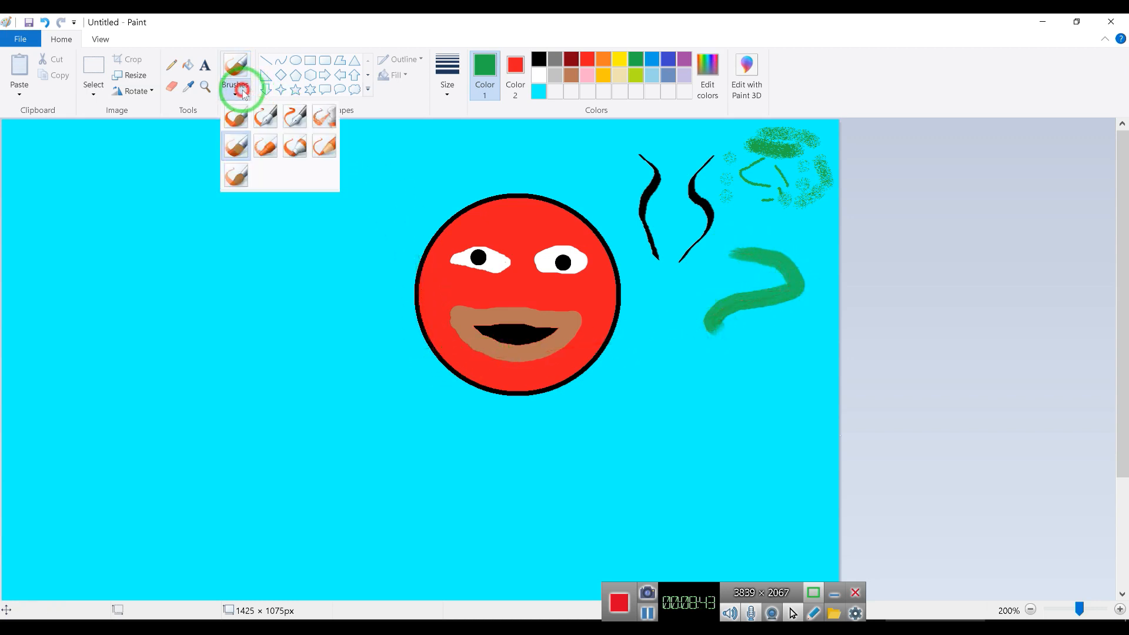
left_click(263, 147)
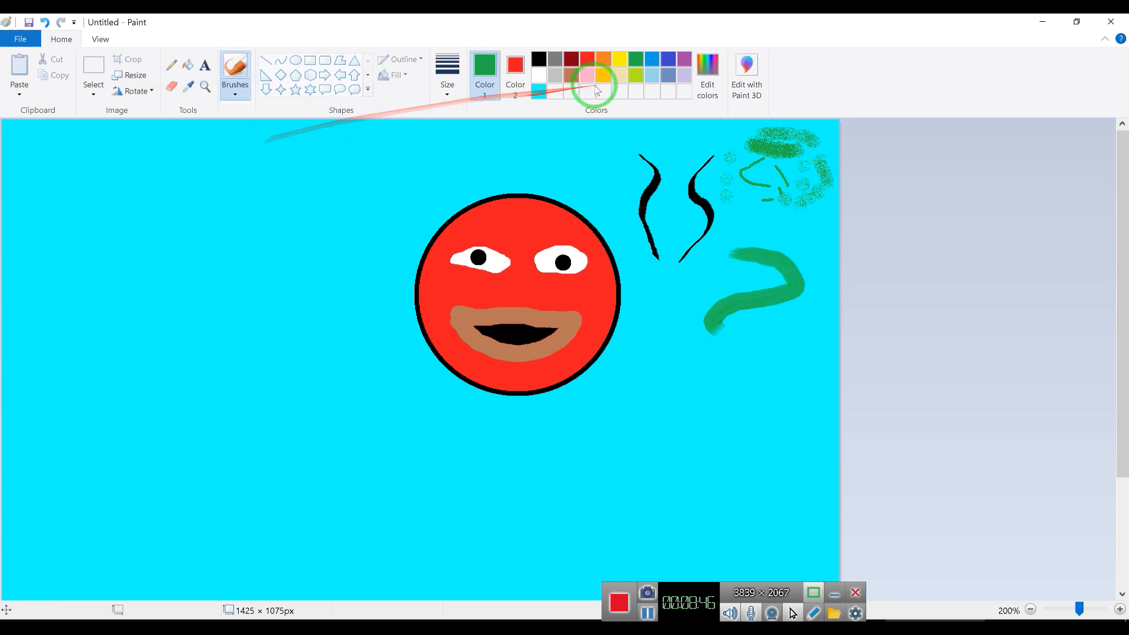
left_click(669, 66)
left_click_drag(645, 294, 684, 344)
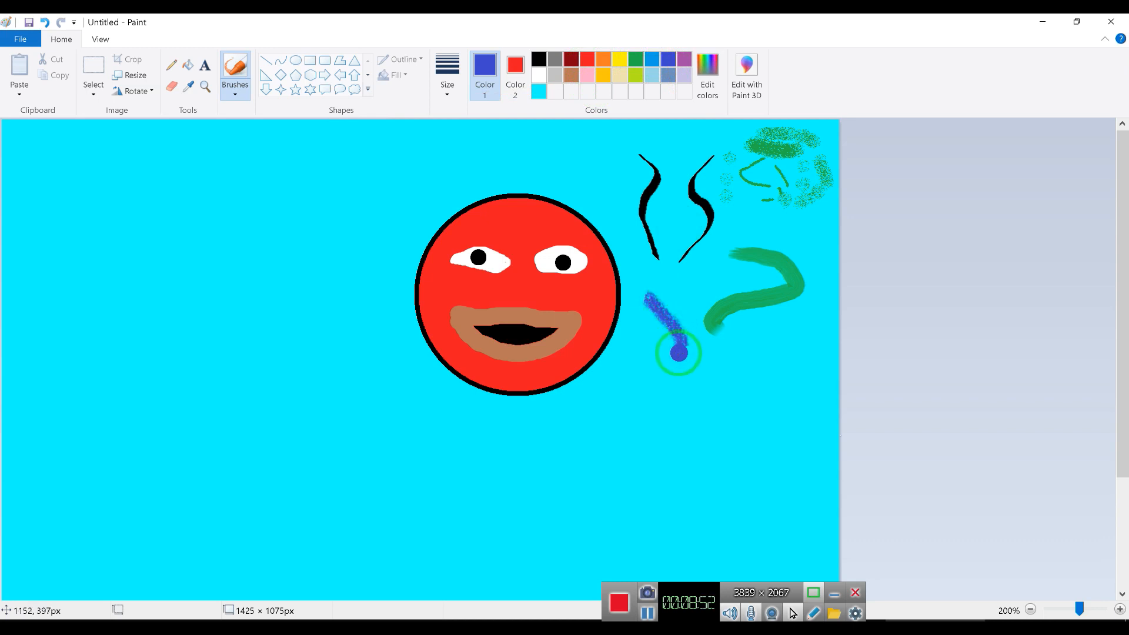
left_click_drag(669, 346, 627, 332)
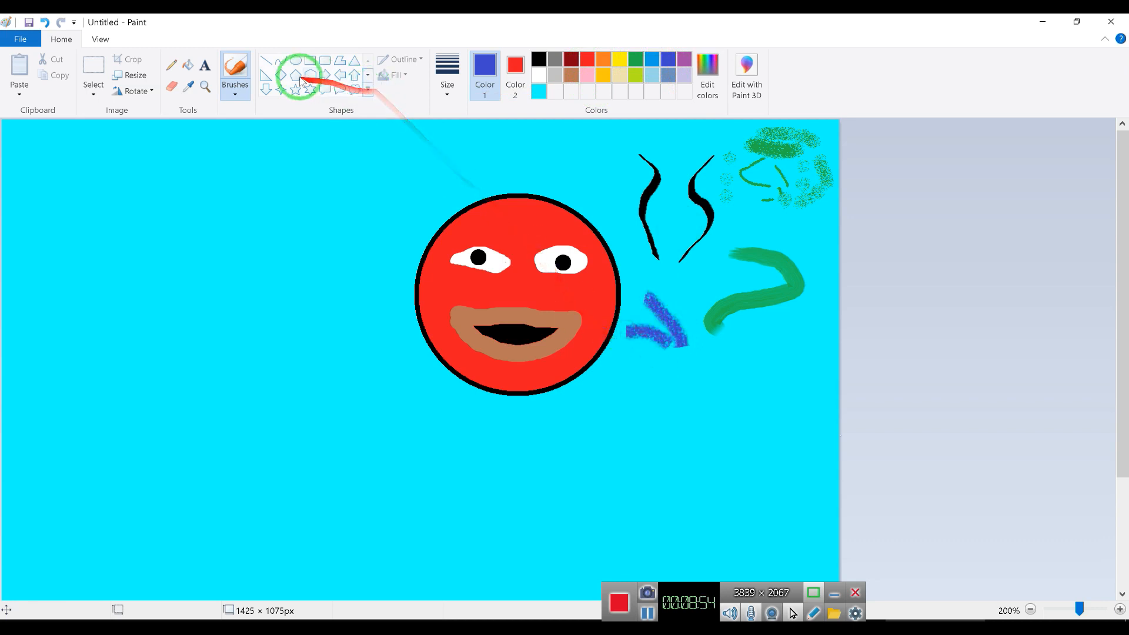
Choose the Natural pencil brush with black as Color 1 and draw a thin curved line below the thick green stroke
left_click(245, 96)
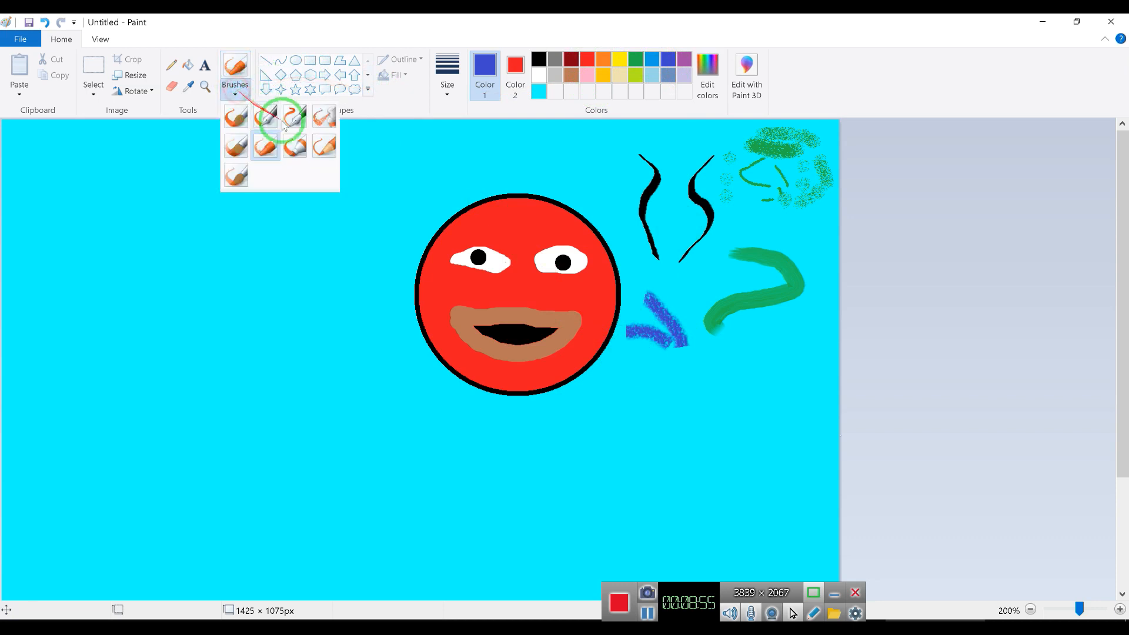
left_click(324, 147)
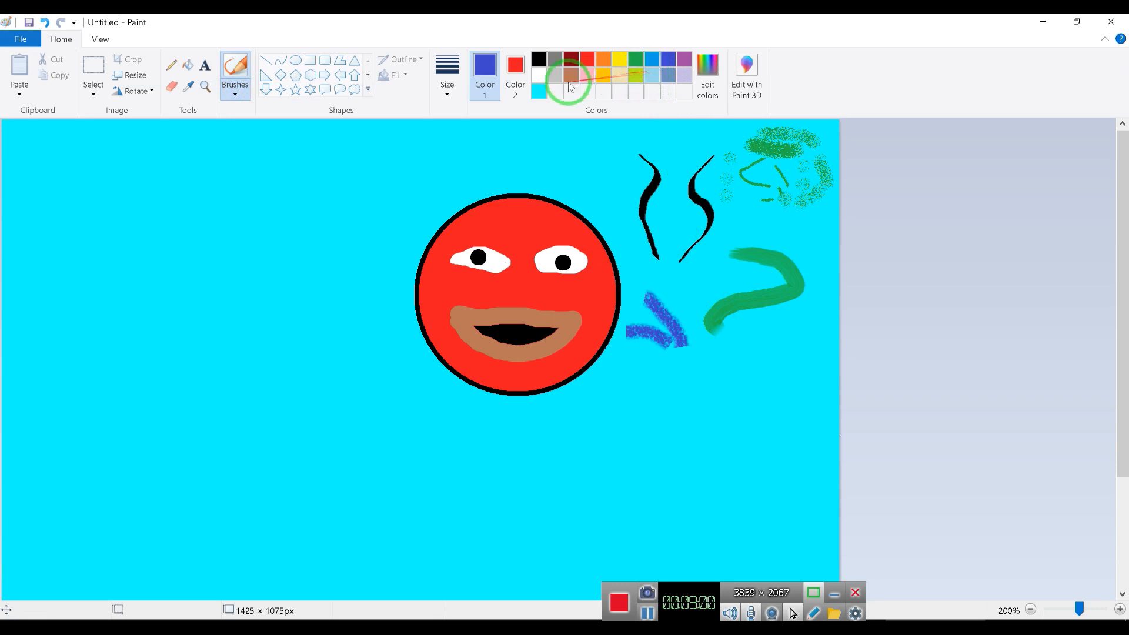
left_click(538, 91)
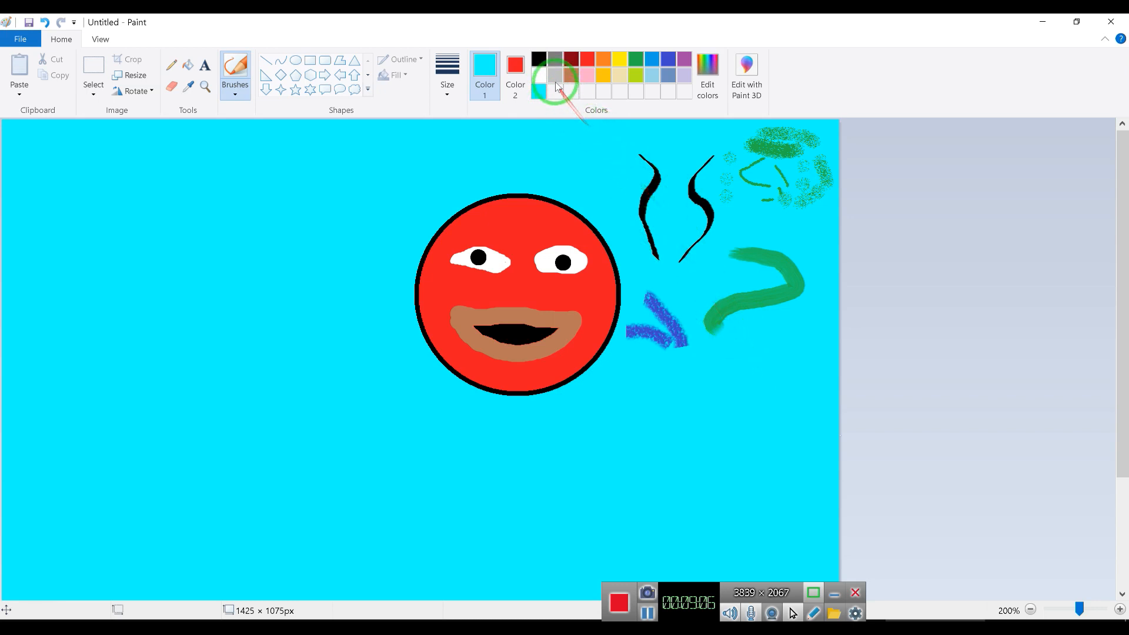
left_click(539, 59)
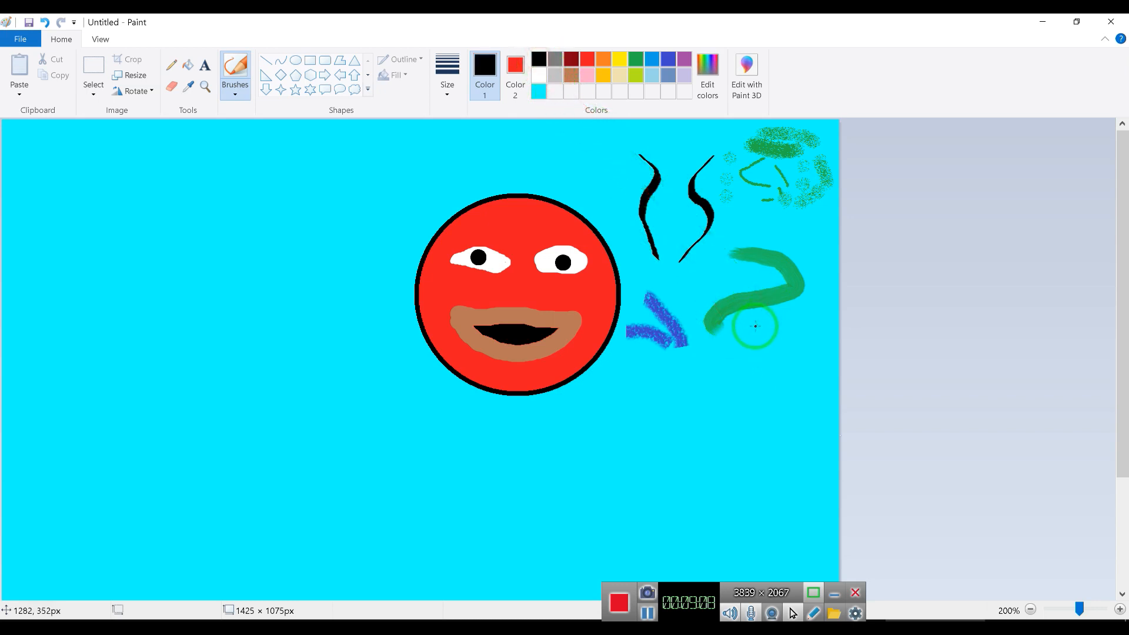
left_click(235, 89)
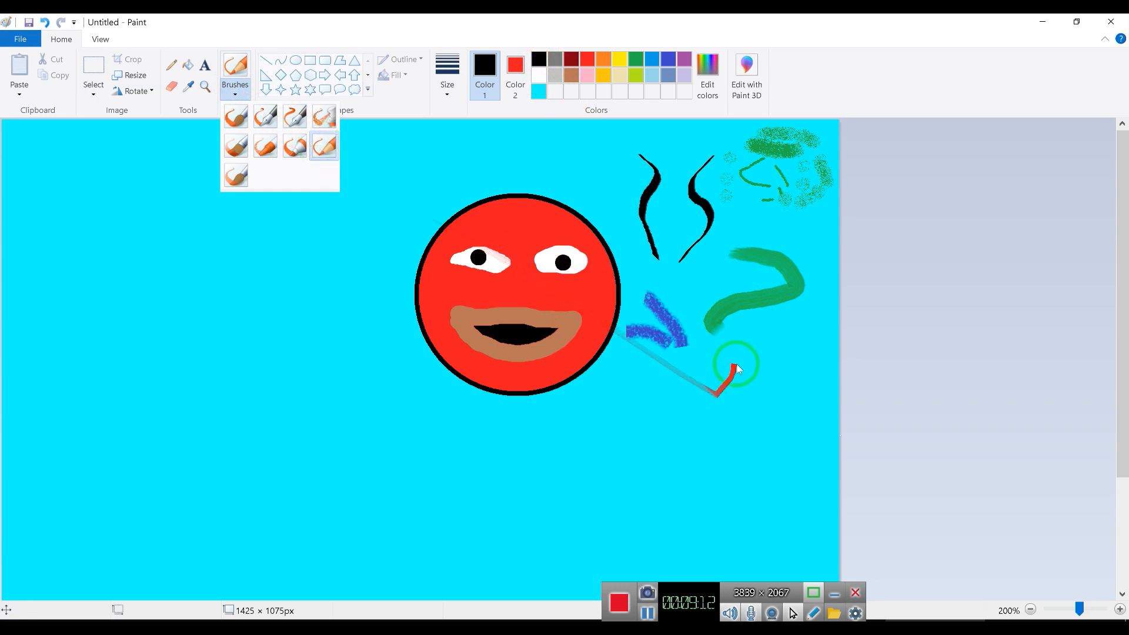
left_click(735, 326)
mouse_move(741, 334)
left_mouse_down()
mouse_move(763, 335)
mouse_move(782, 355)
mouse_move(735, 373)
mouse_move(780, 382)
left_mouse_up()
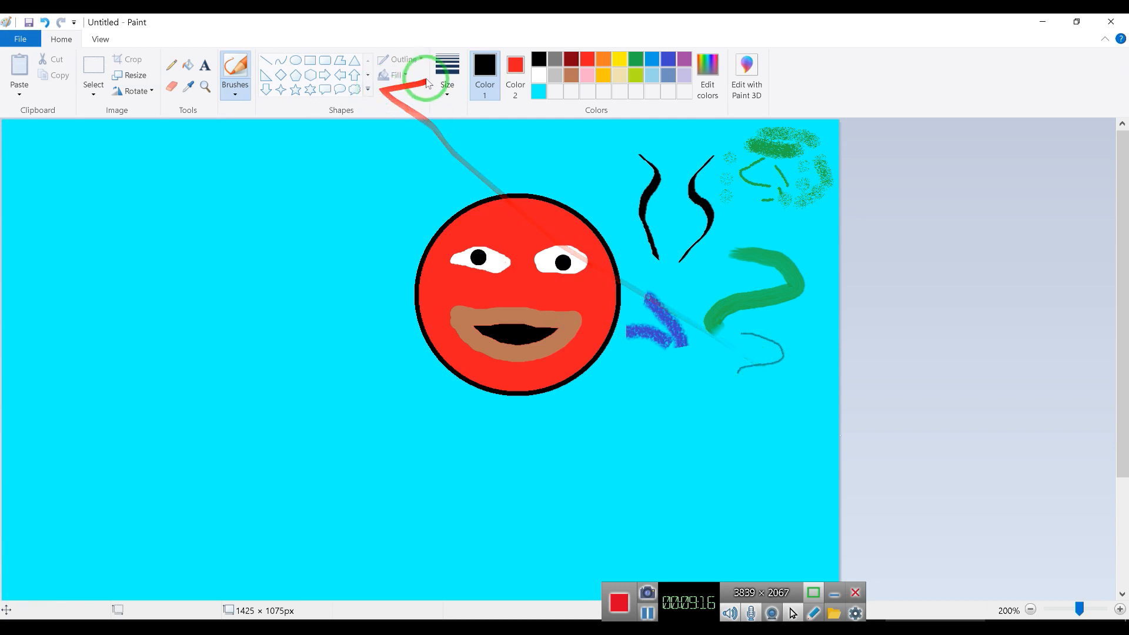
Increase the pencil size and draw a thicker curve and a short wide stroke on either side of the thin line
left_click(451, 92)
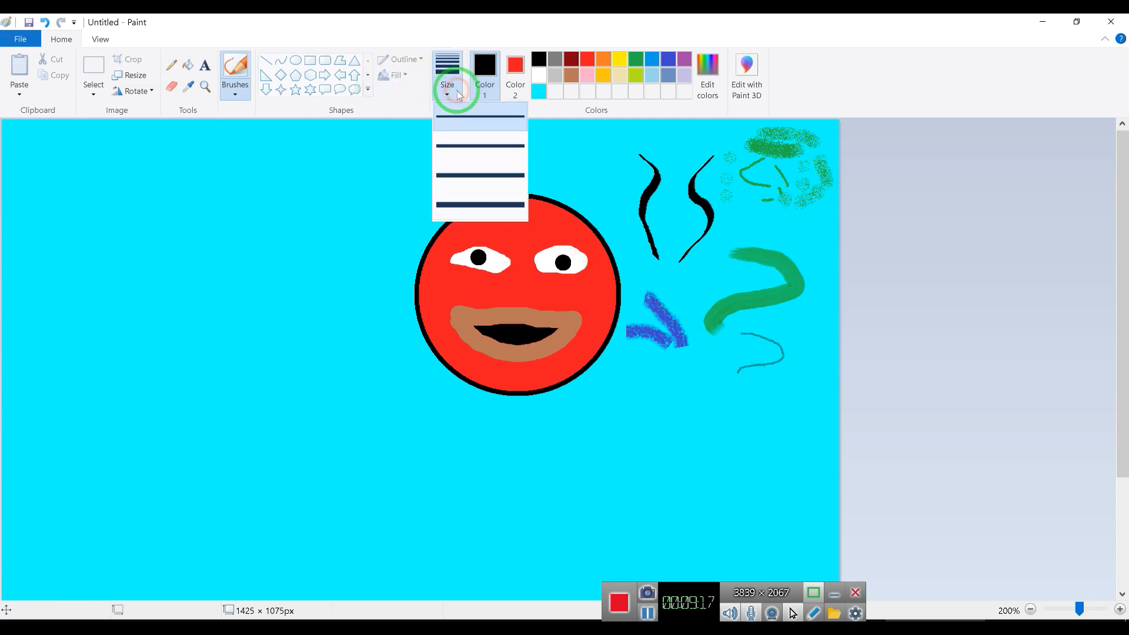
left_click(480, 200)
mouse_move(793, 325)
left_mouse_down()
mouse_move(815, 334)
mouse_move(786, 367)
left_mouse_up()
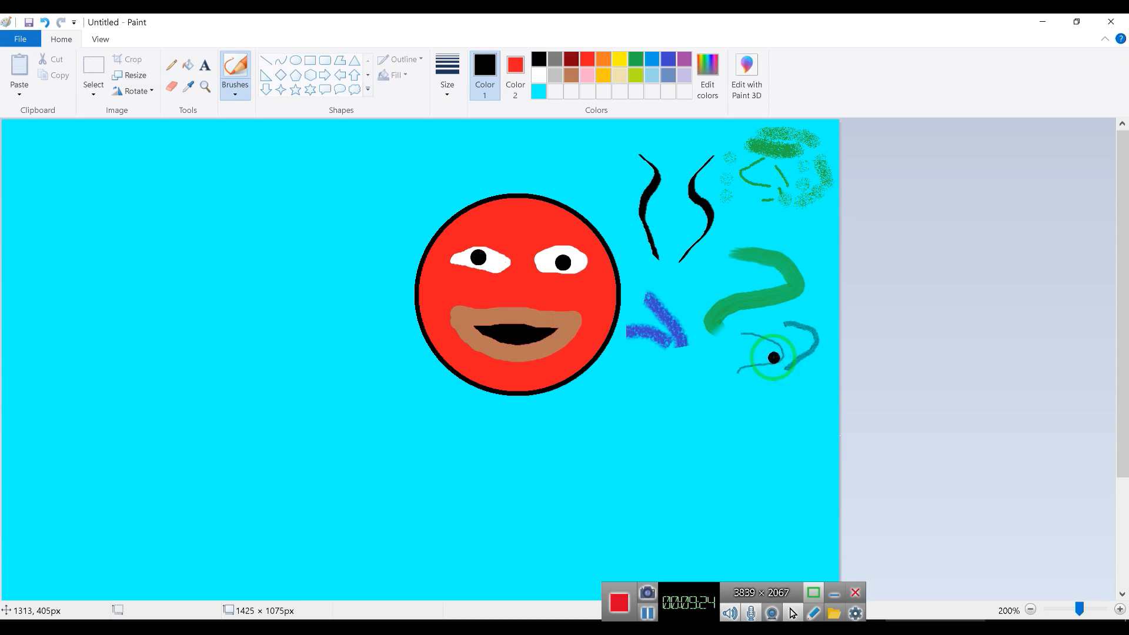
left_click_drag(774, 357, 681, 377)
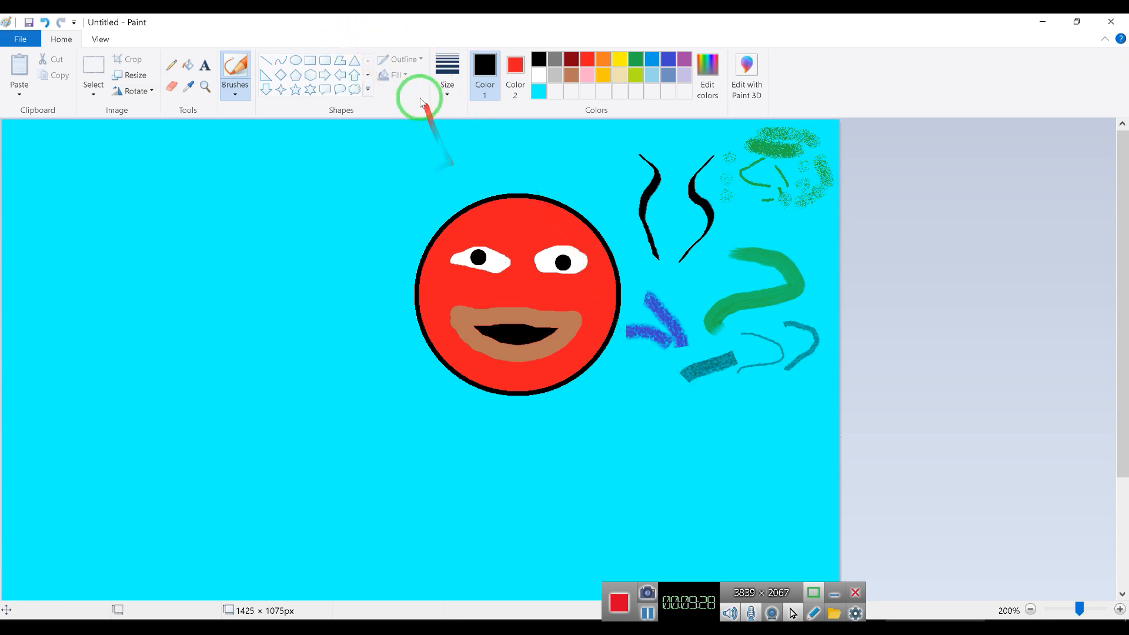
Switch to the Watercolor brush with yellow as Color 1 and paint three wavy horizontal strokes below the pencil marks
left_click(248, 92)
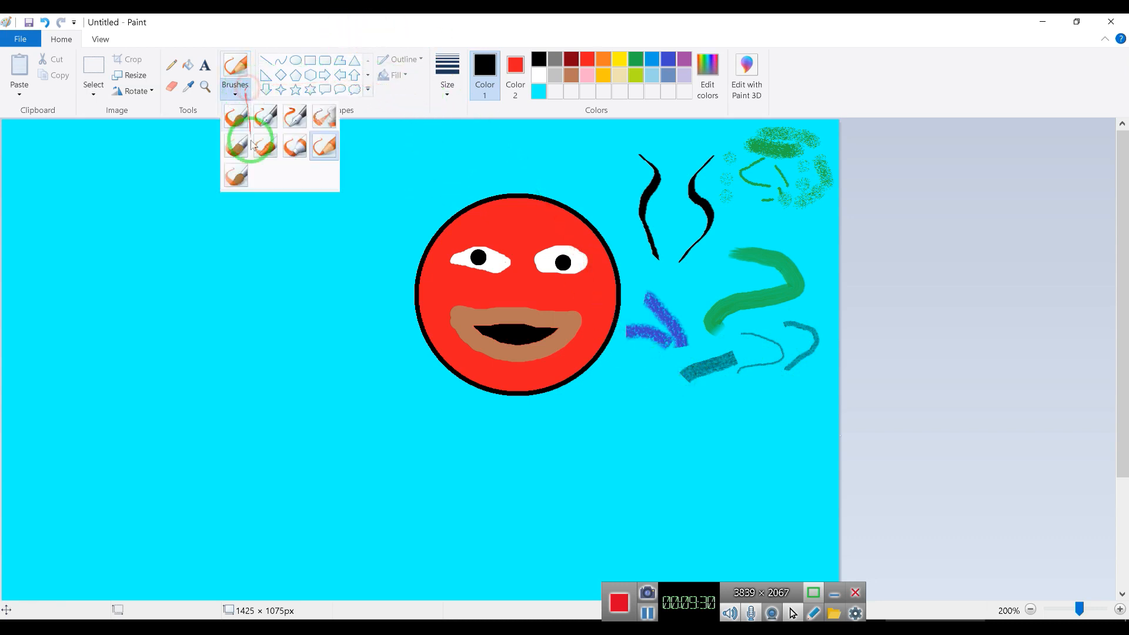
left_click(235, 176)
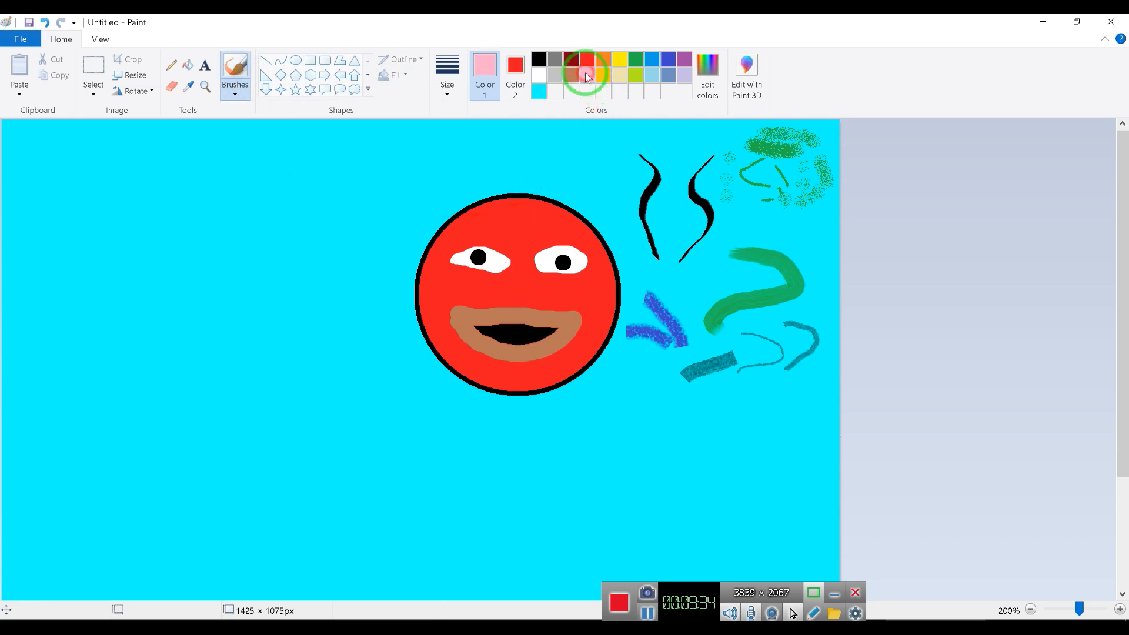
left_click(620, 59)
mouse_move(605, 406)
left_mouse_down()
mouse_move(643, 404)
mouse_move(753, 437)
mouse_move(832, 413)
left_mouse_up()
mouse_move(782, 452)
left_mouse_down()
mouse_move(703, 464)
mouse_move(619, 438)
left_mouse_up()
left_click_drag(720, 480, 847, 481)
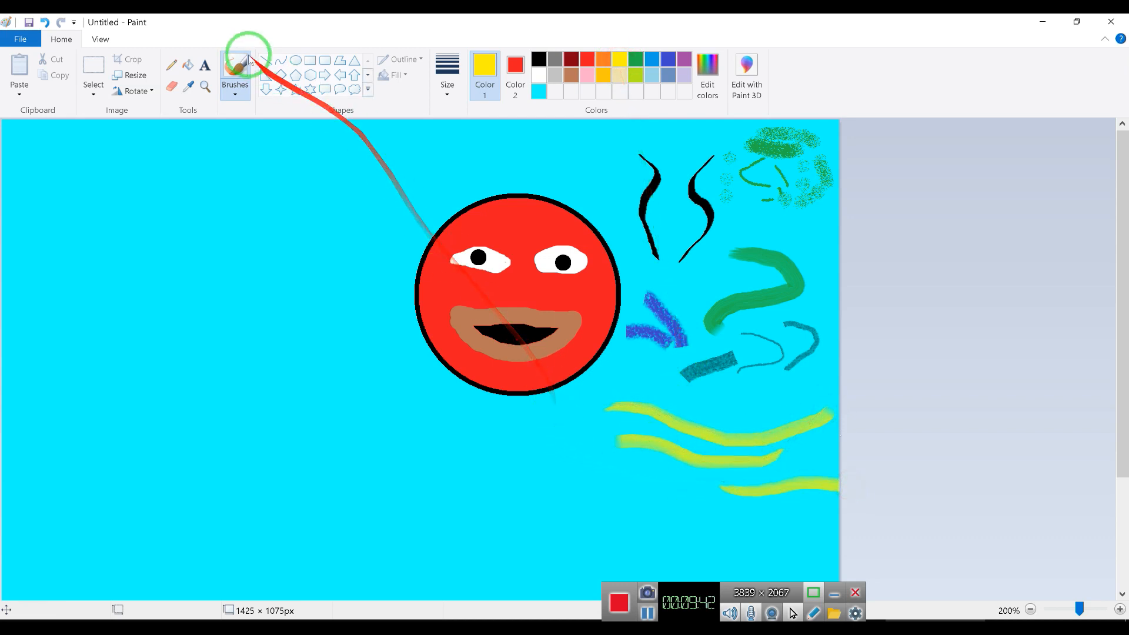
Draw a yellow Curve about 392 px wide below the watercolor strokes, bending its left part up and its right part down
left_click(281, 64)
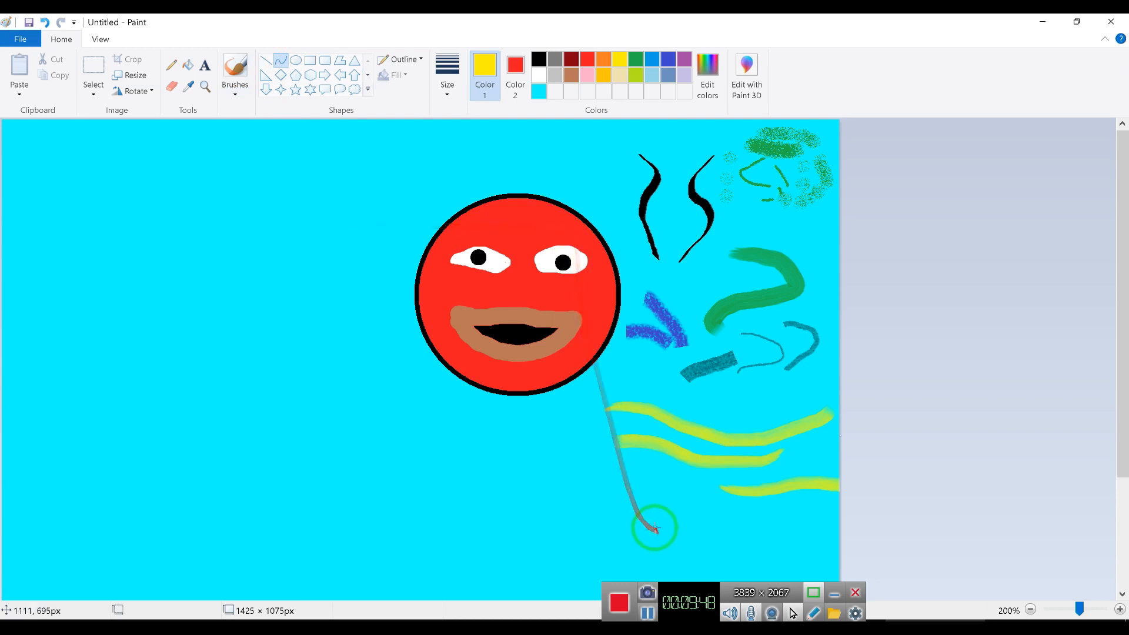
left_click_drag(609, 588, 916, 563)
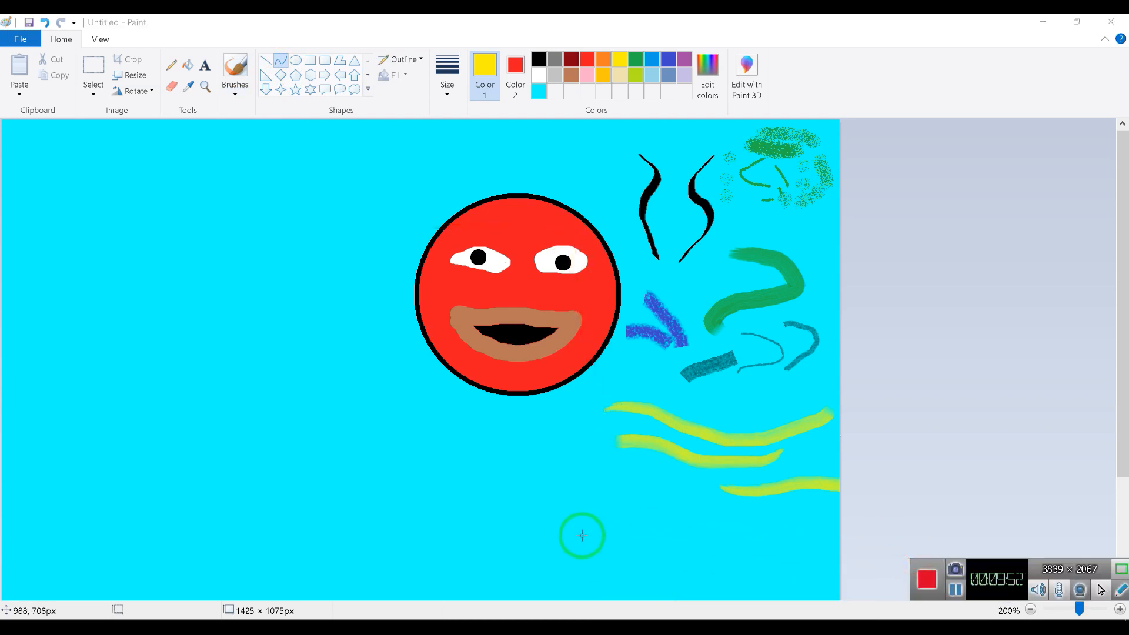
left_click_drag(581, 536, 664, 519)
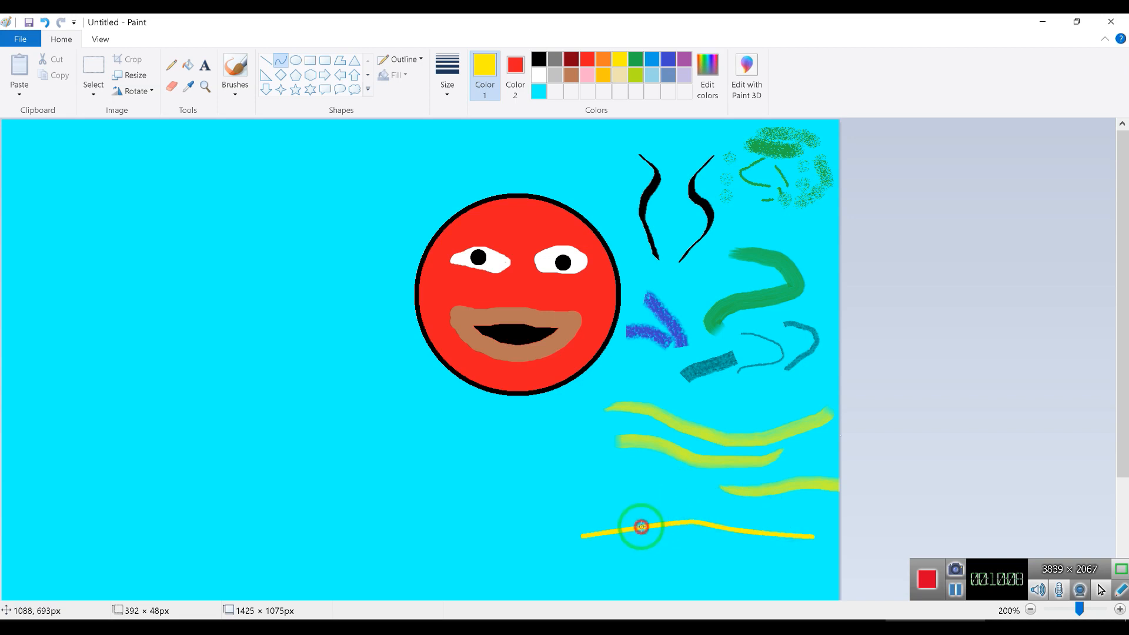
left_click_drag(638, 514, 633, 489)
left_click_drag(633, 515, 632, 592)
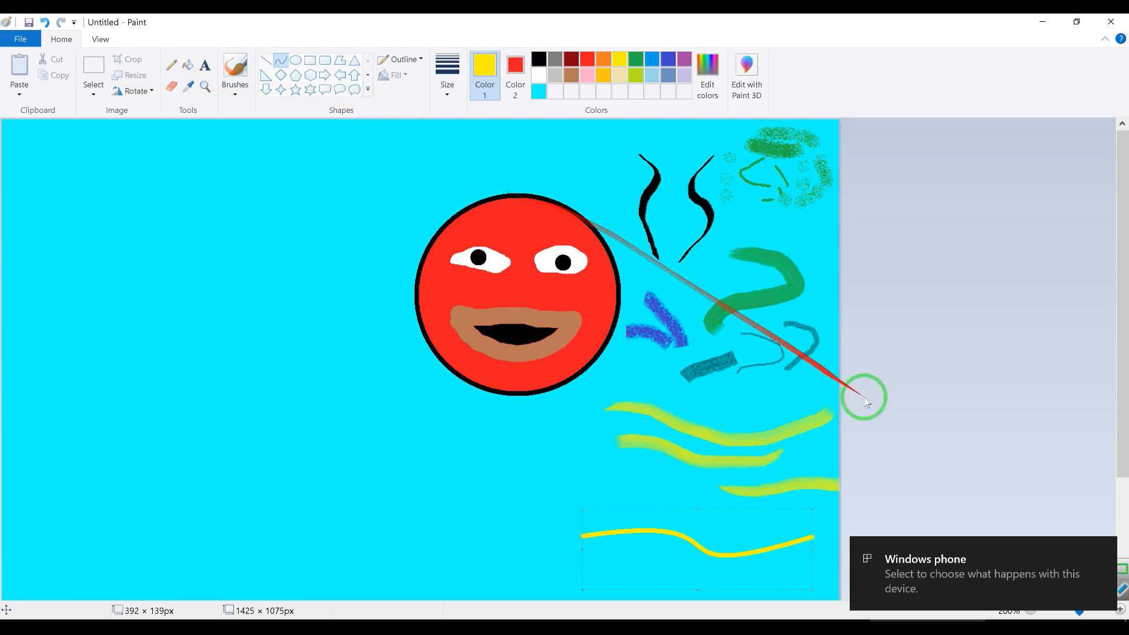
left_click(968, 454)
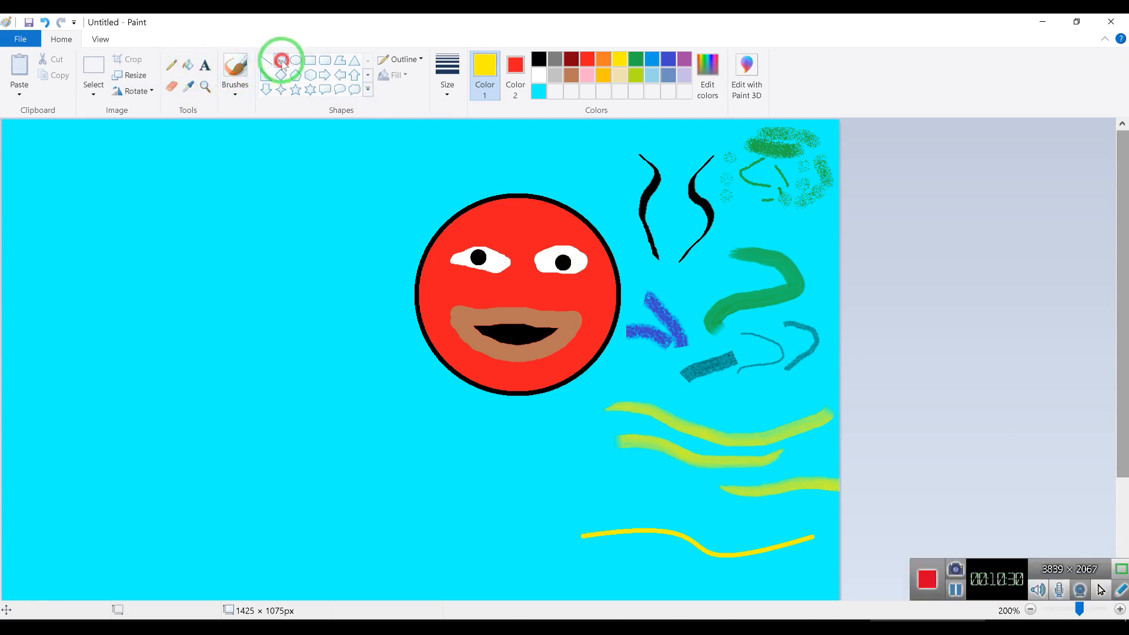
Draw a second yellow curve about 265 px wide above the first, bending its left part down and its right part up
left_click_drag(539, 481, 695, 485)
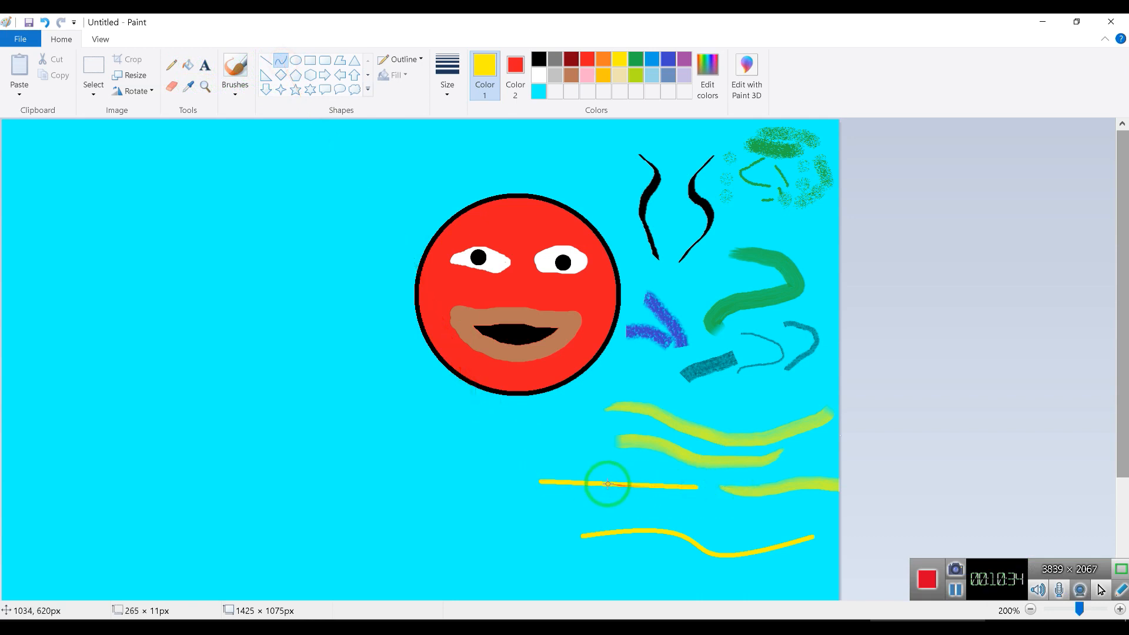
left_click_drag(602, 483, 595, 505)
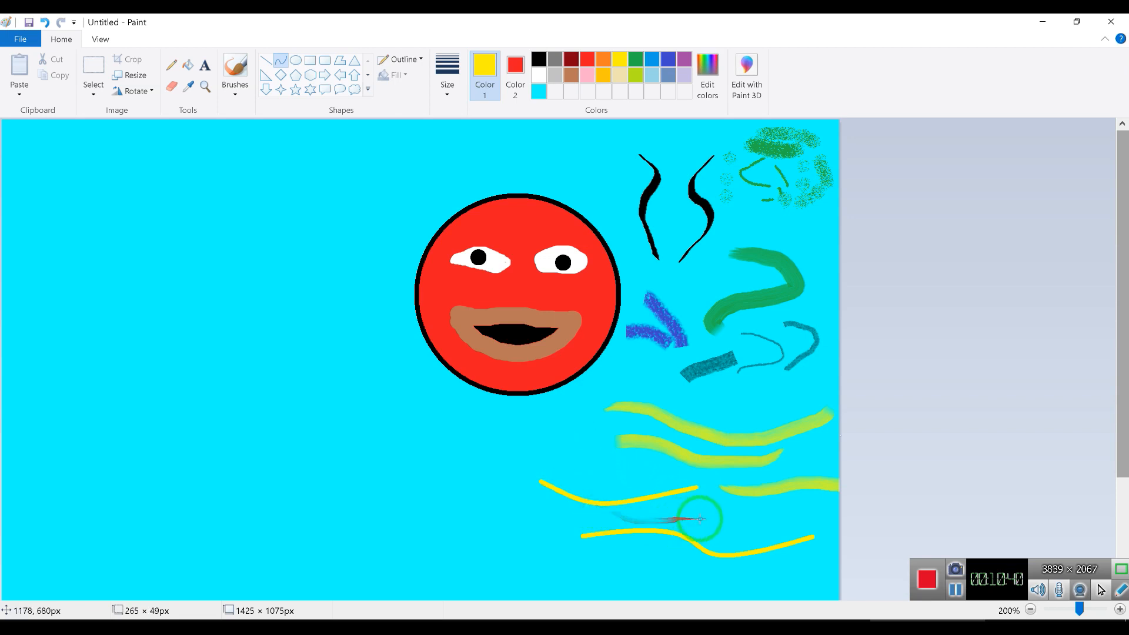
left_click_drag(640, 497, 630, 448)
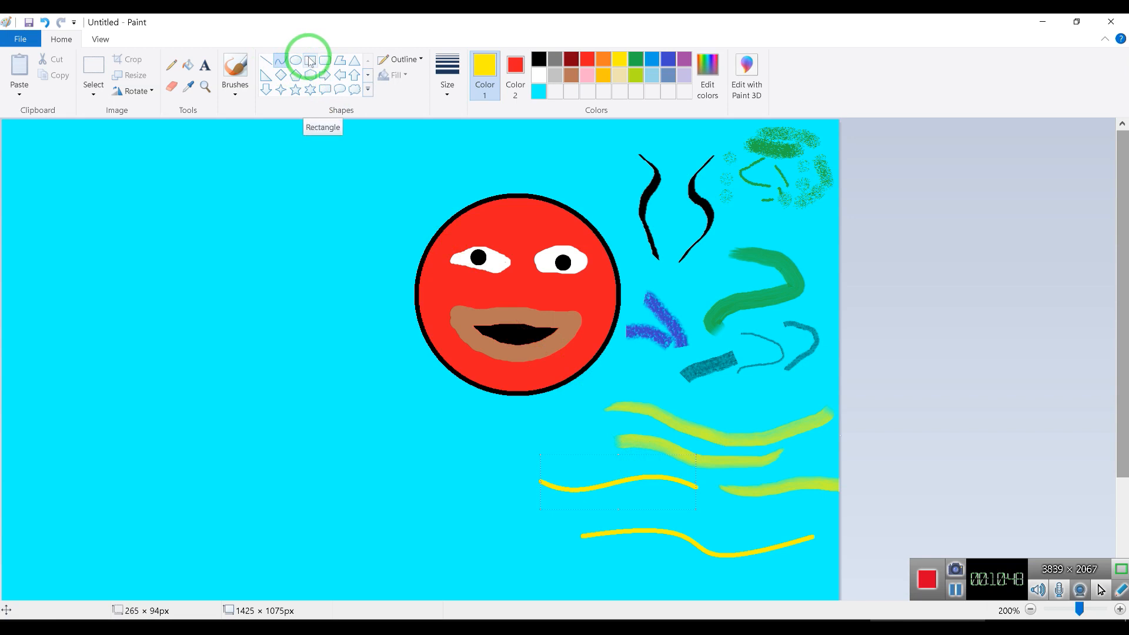
Choose the Polygon shape with black as Color 1
left_click(339, 62)
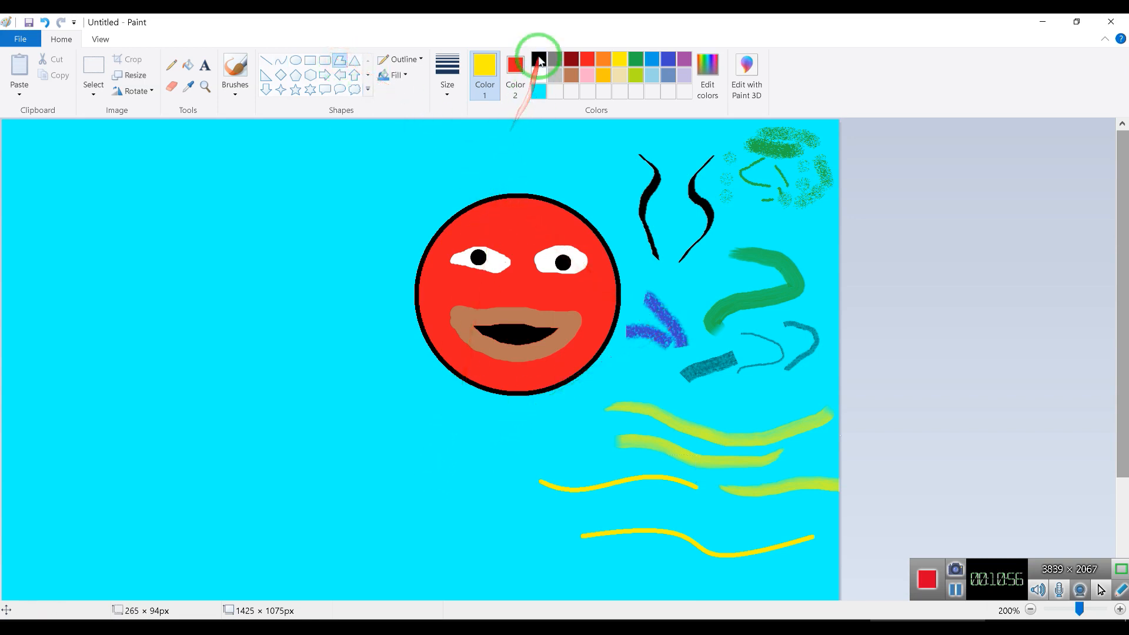
left_click(538, 59)
left_click_drag(434, 430, 481, 470)
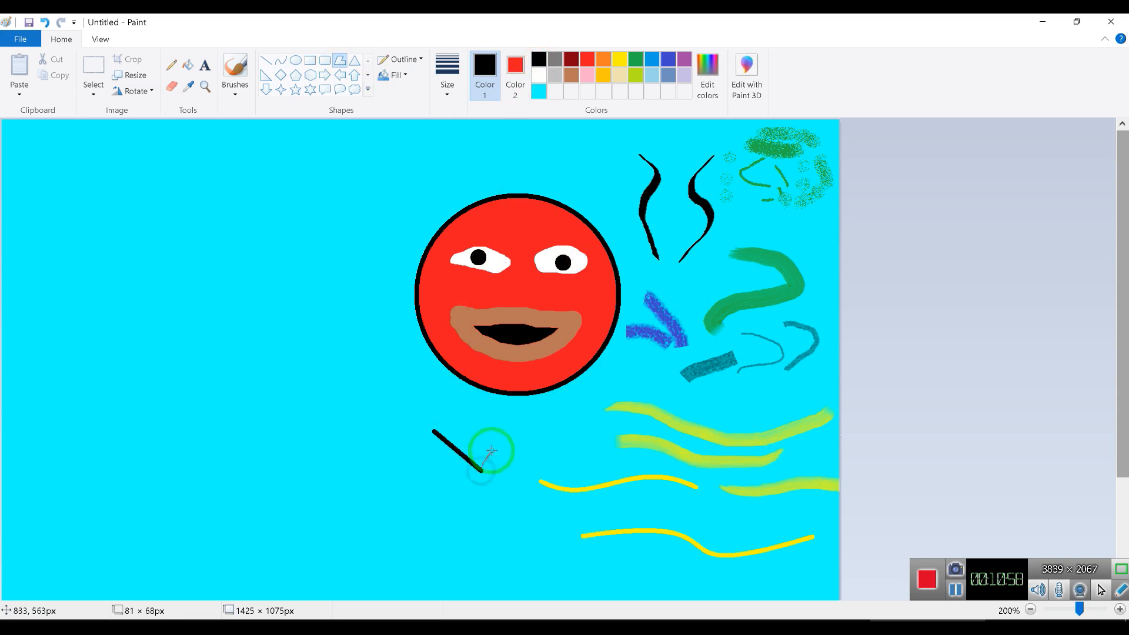
left_click(494, 450)
left_click(477, 429)
left_click(433, 431)
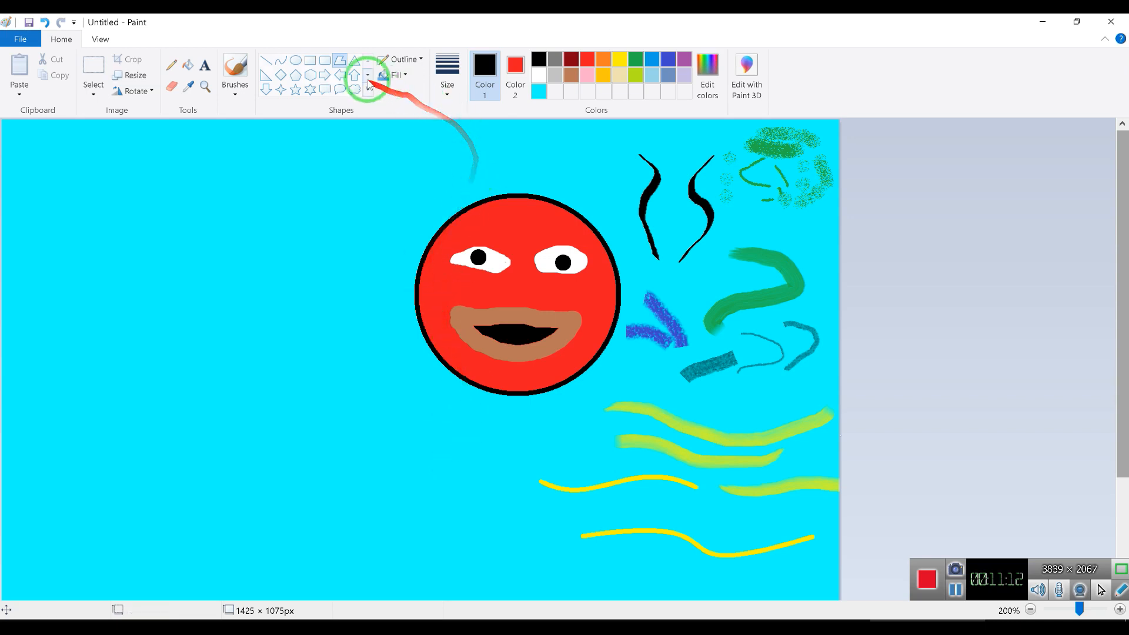
Draw a black notched polygon below the face and enlarge it to about 138 × 118 px
left_click(341, 62)
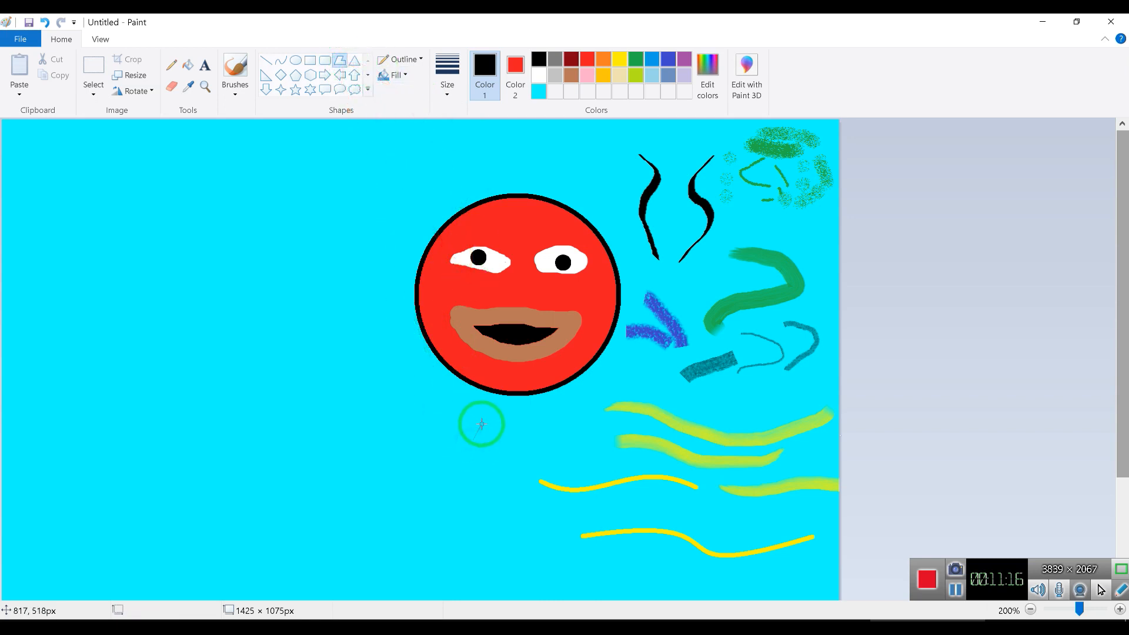
left_click_drag(477, 447, 486, 432)
left_click_drag(498, 473, 464, 450)
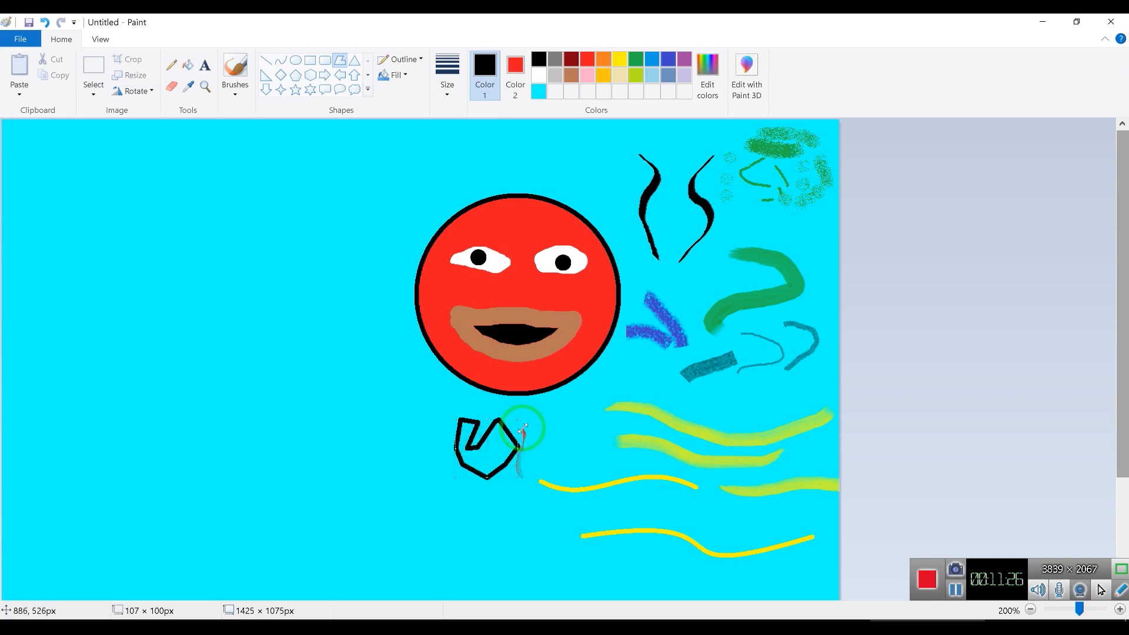
mouse_move(519, 422)
left_mouse_down()
mouse_move(575, 386)
mouse_move(571, 332)
mouse_move(505, 340)
mouse_move(534, 404)
mouse_move(517, 423)
left_mouse_up()
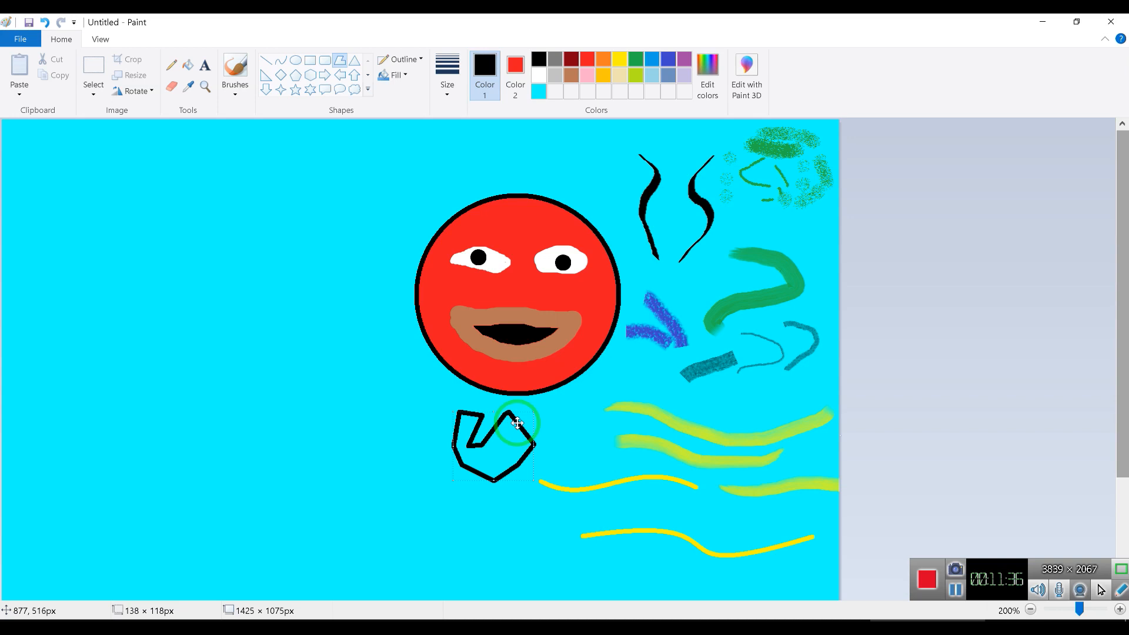
left_click(267, 62)
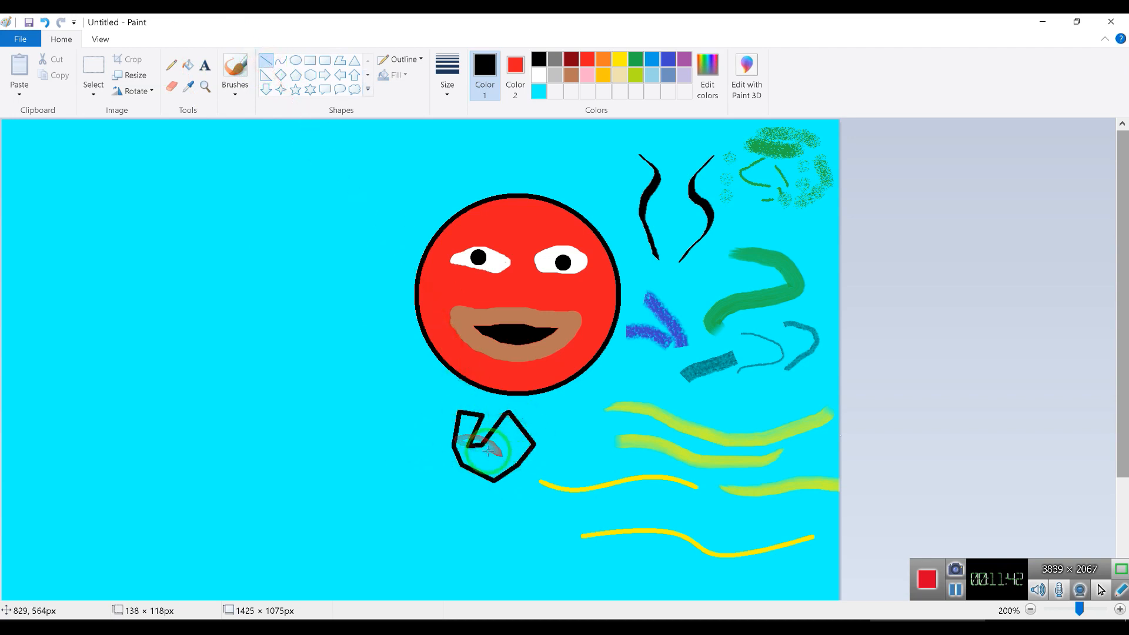
Move the polygon slightly up and to the left with a rectangular selection, and undo the move
left_click_drag(483, 447, 446, 414)
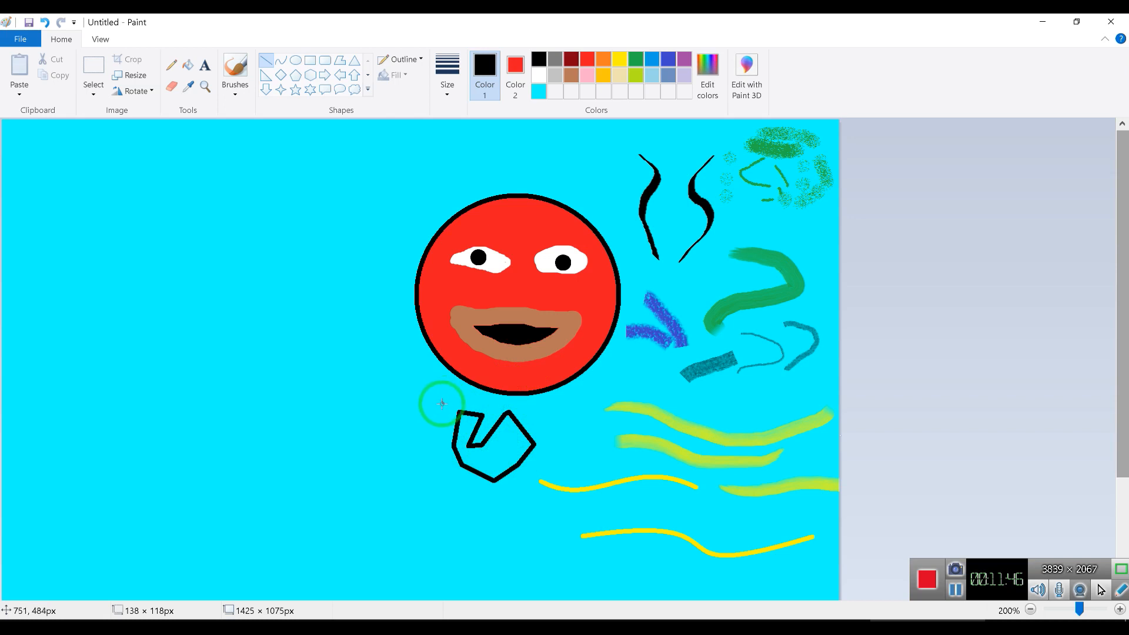
left_click_drag(441, 403, 110, 72)
left_click(91, 66)
left_click_drag(437, 402, 481, 457)
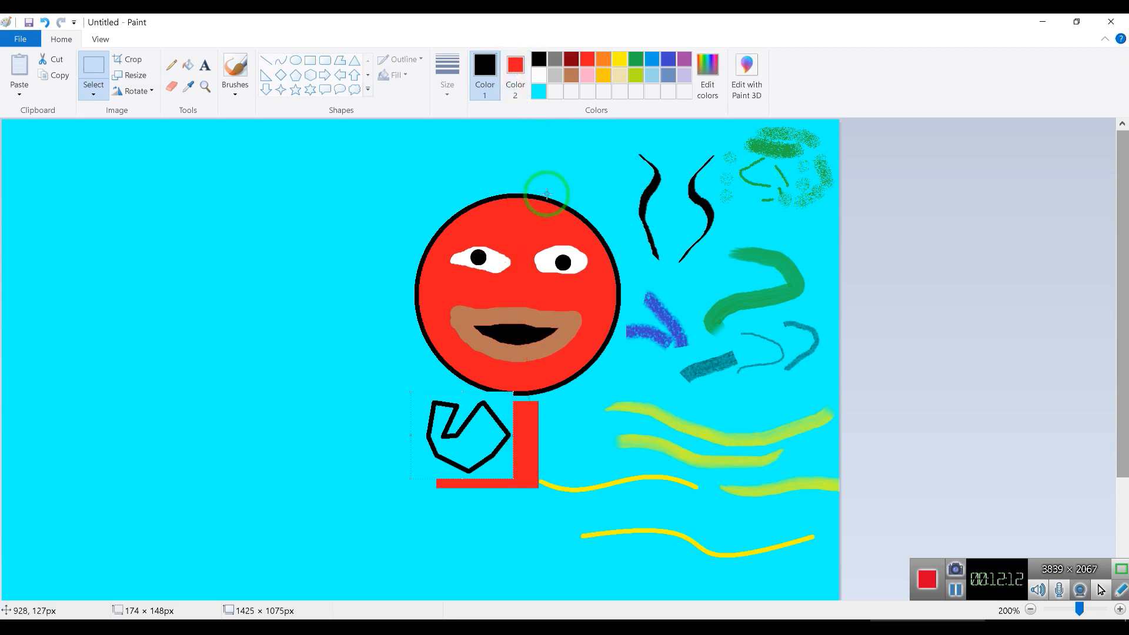
key("ctrl+z")
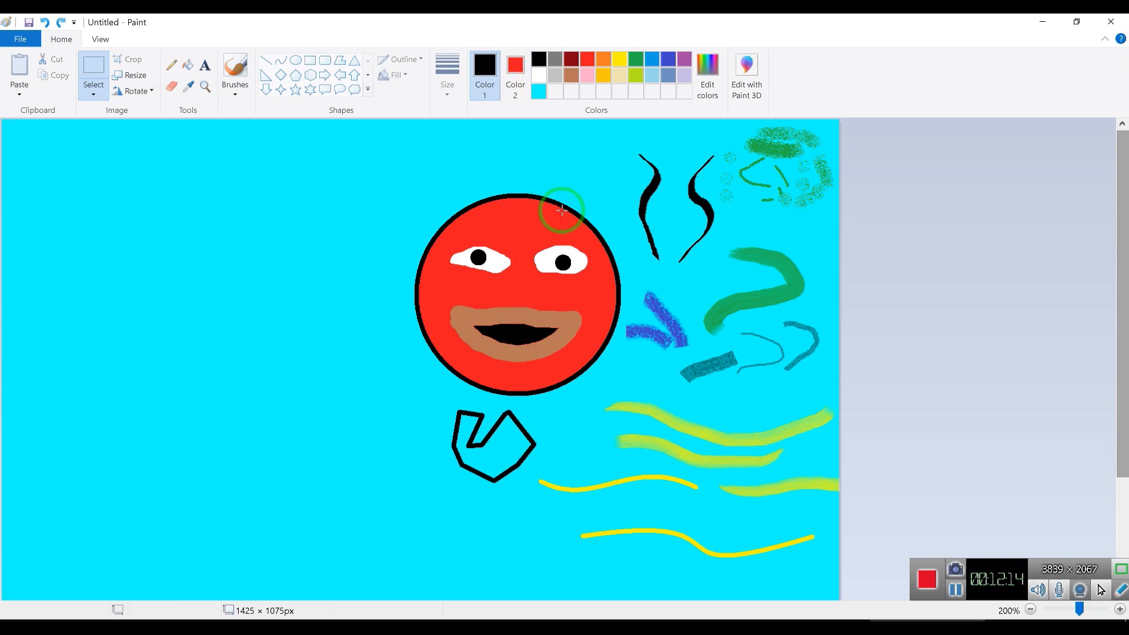
Set Color 2 to the canvas's cyan, move the selected polygon onto the face, and undo the move
left_click(515, 68)
left_click(537, 92)
left_click_drag(440, 398, 536, 268)
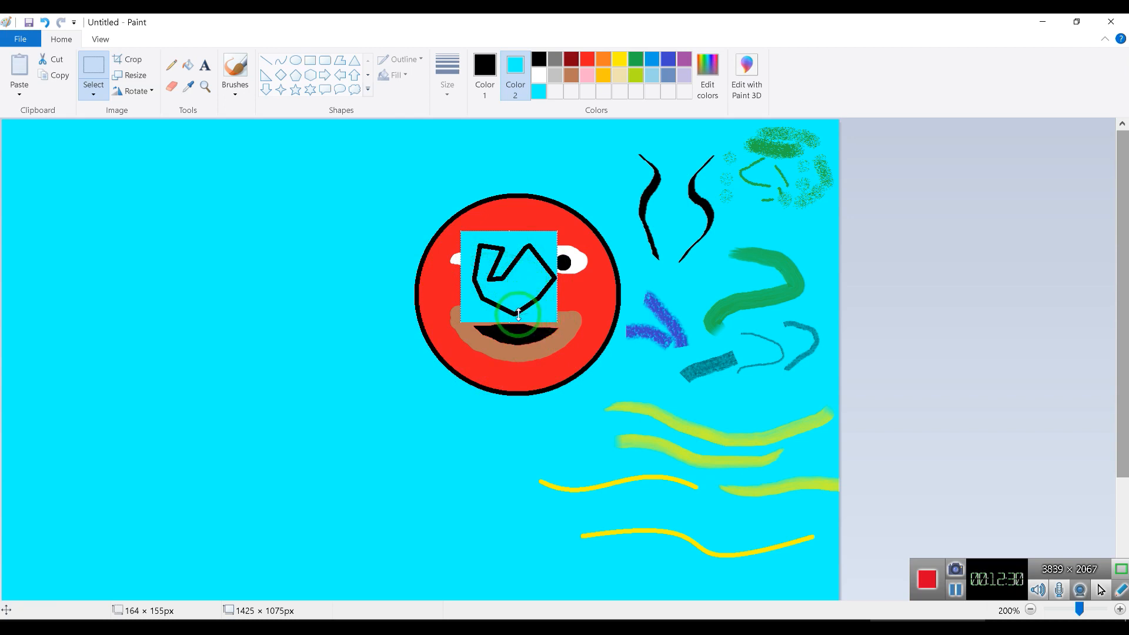
key("ctrl+z")
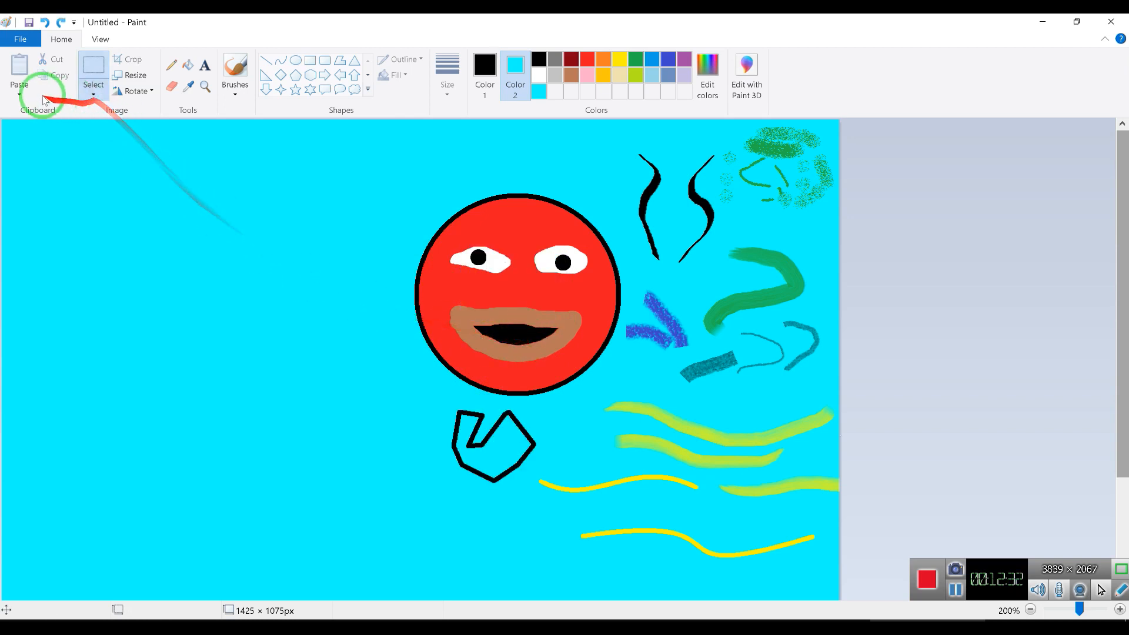
Turn on Transparent selection and try moving the polygon below the face with a rectangular selection
left_click(94, 94)
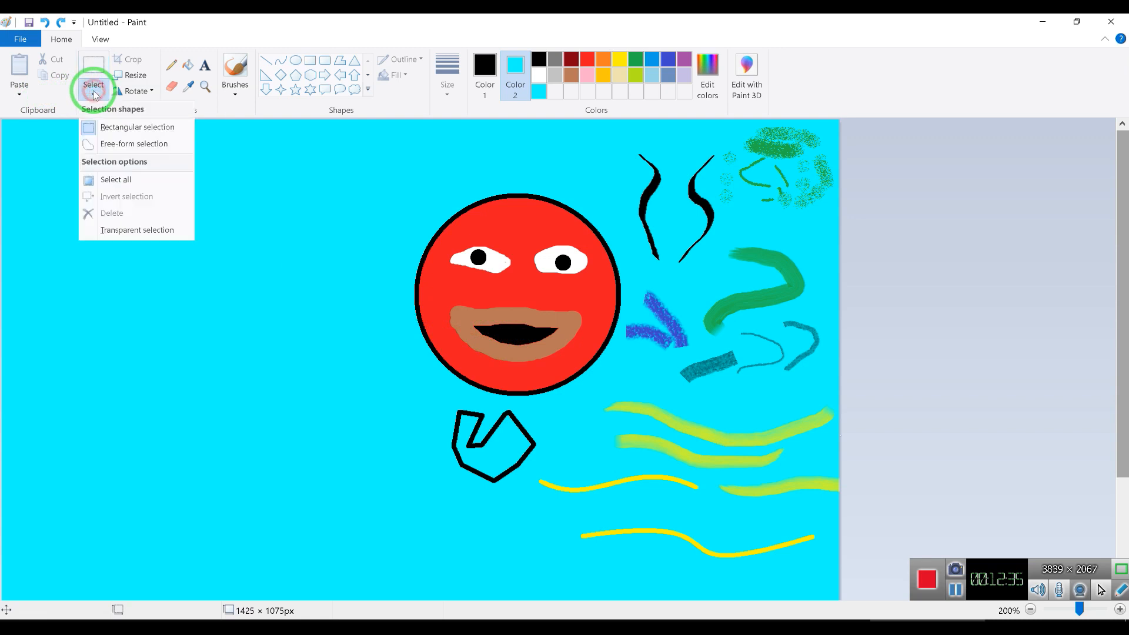
left_click(141, 229)
mouse_move(434, 397)
left_mouse_down()
mouse_move(535, 494)
mouse_move(502, 438)
mouse_move(523, 294)
mouse_move(738, 333)
mouse_move(526, 232)
mouse_move(521, 209)
mouse_move(520, 436)
mouse_move(514, 296)
mouse_move(522, 328)
mouse_move(503, 468)
left_mouse_up()
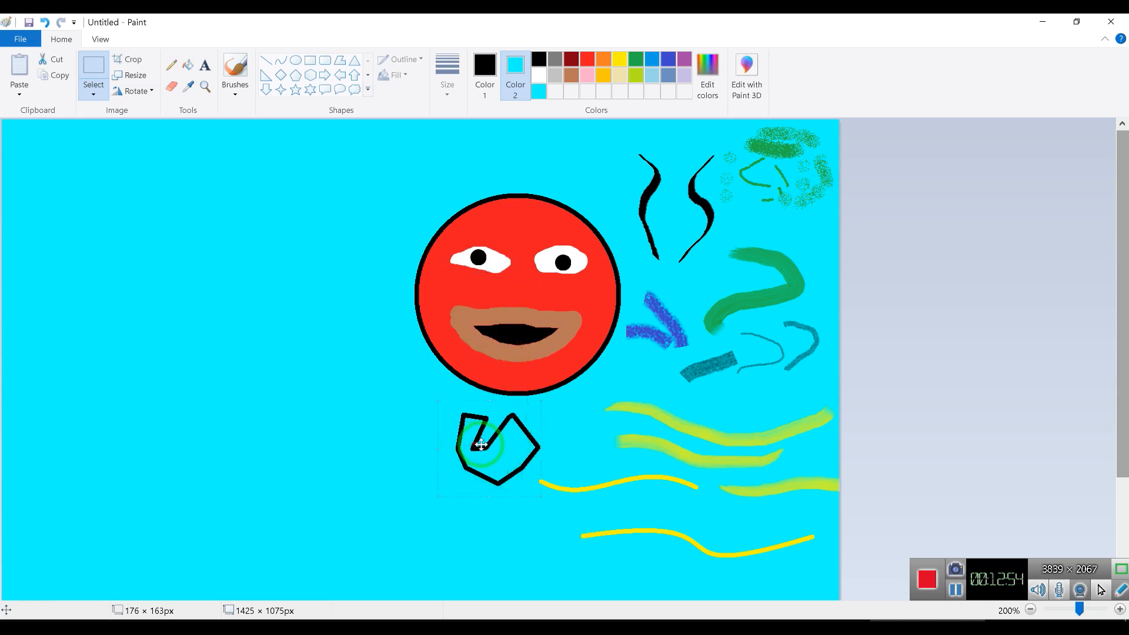
left_click(93, 64)
left_click_drag(449, 404, 514, 456)
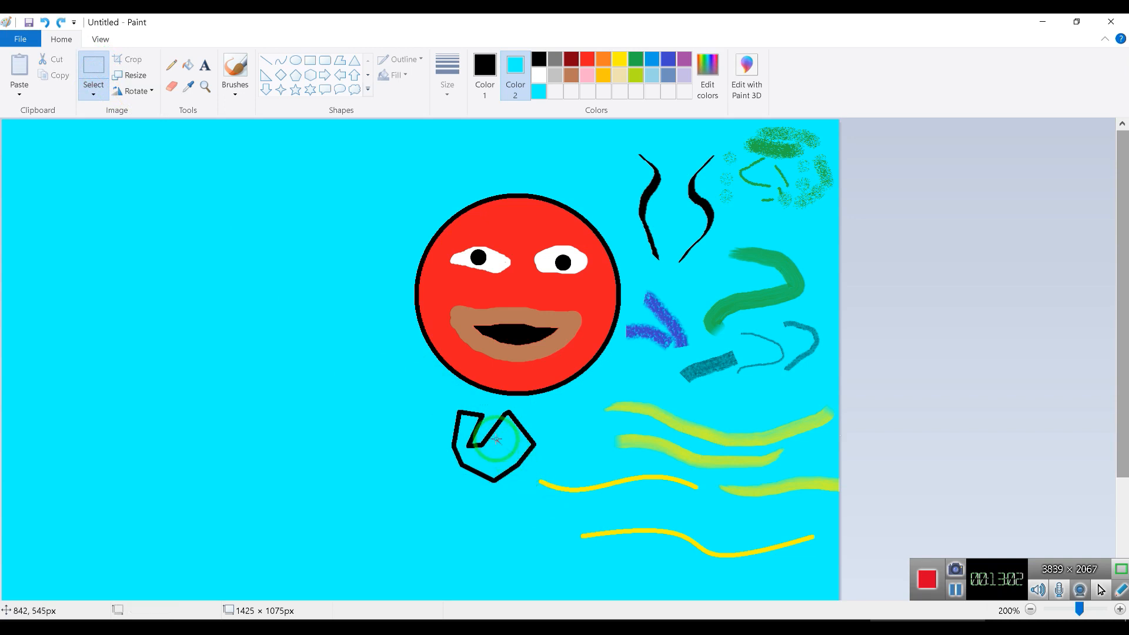
Remove the black notched polygon and the upper thin yellow curve below the face
left_click_drag(467, 419, 536, 485)
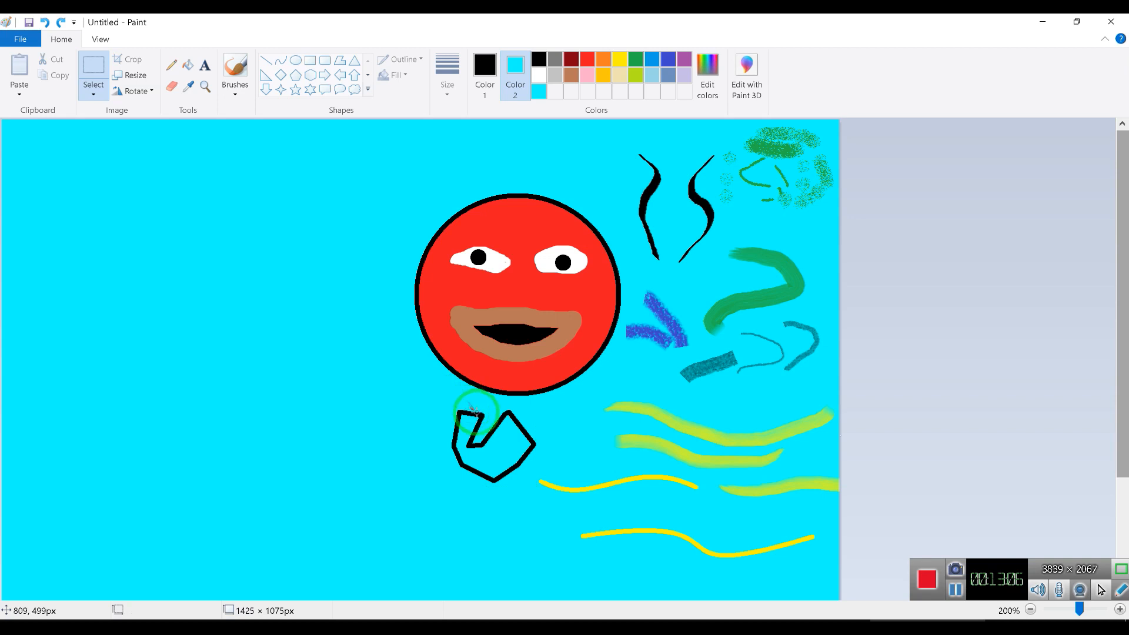
key("Delete")
key("ctrl+z")
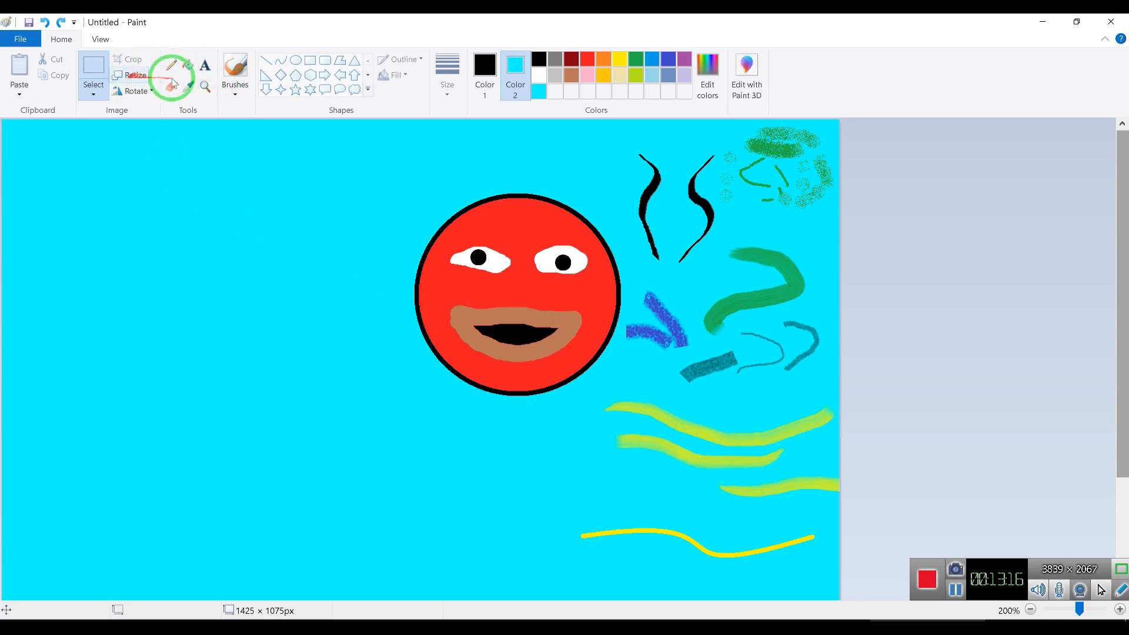
Draw a black irregular polygon about 116 × 106 px below the face
left_click(339, 60)
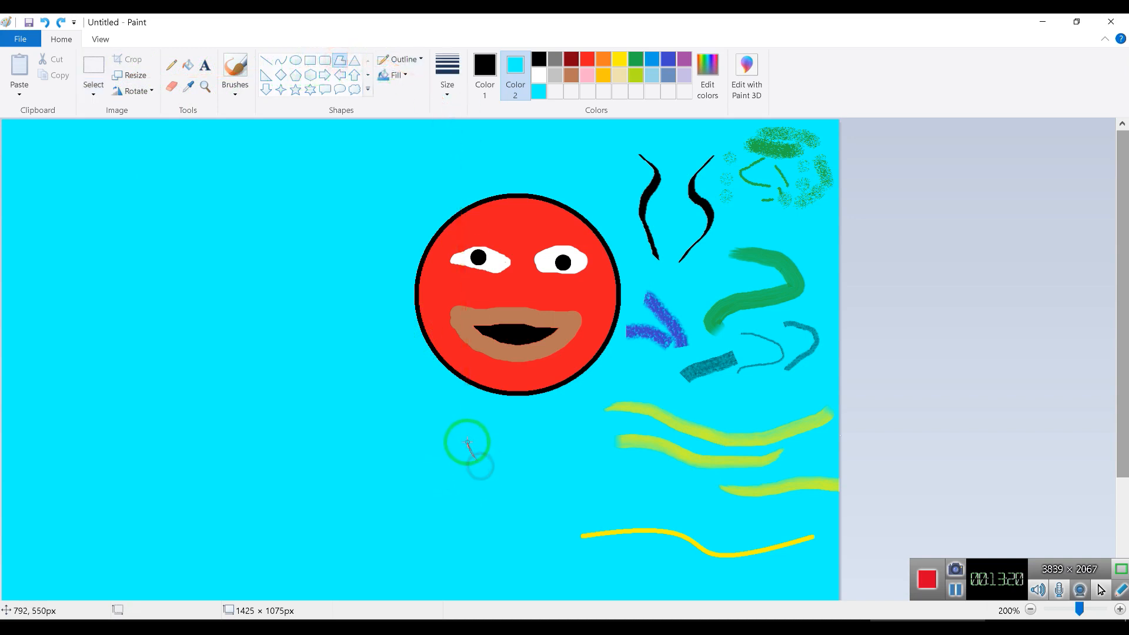
left_click(485, 66)
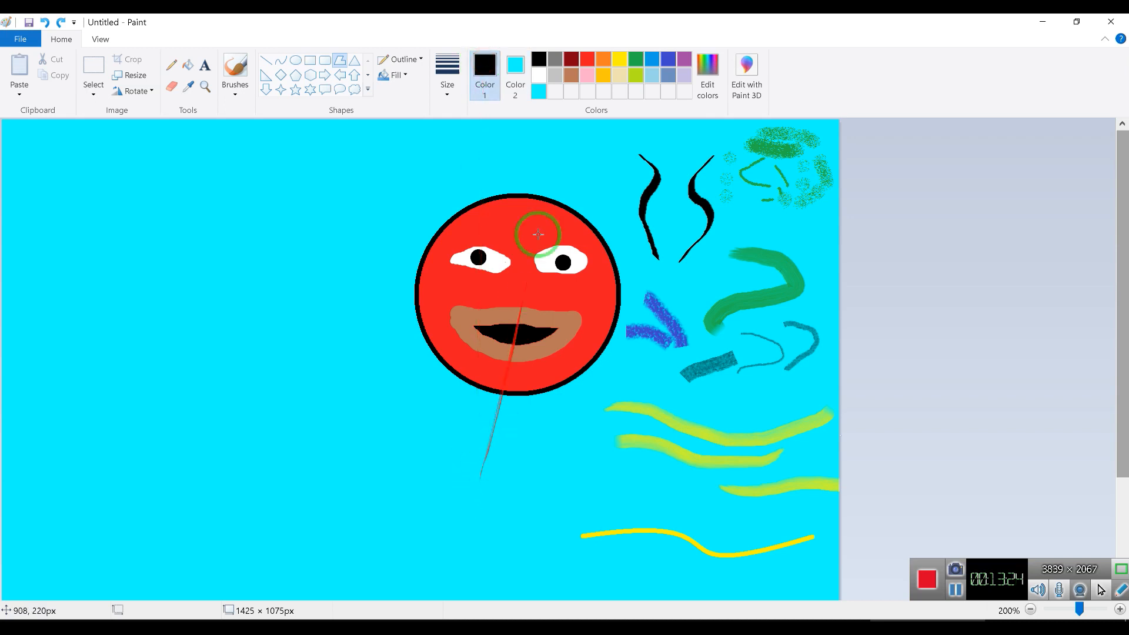
left_click(515, 65)
left_click_drag(488, 487, 496, 469)
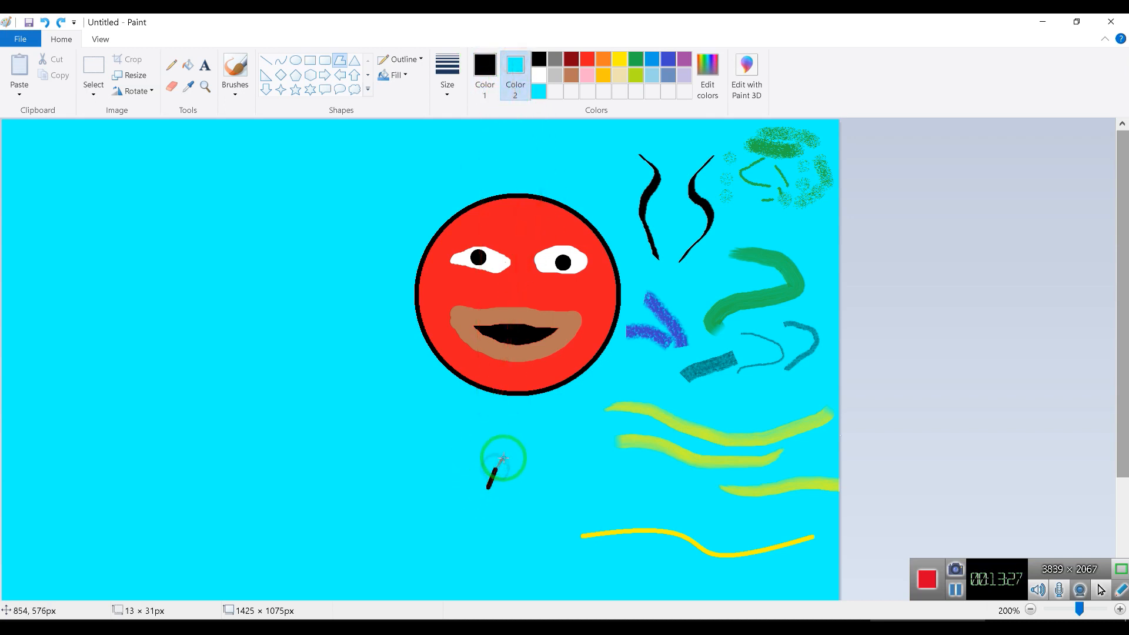
left_click(484, 64)
mouse_move(511, 456)
left_mouse_down()
mouse_move(524, 466)
mouse_move(524, 506)
mouse_move(506, 517)
mouse_move(460, 511)
mouse_move(489, 504)
left_mouse_up()
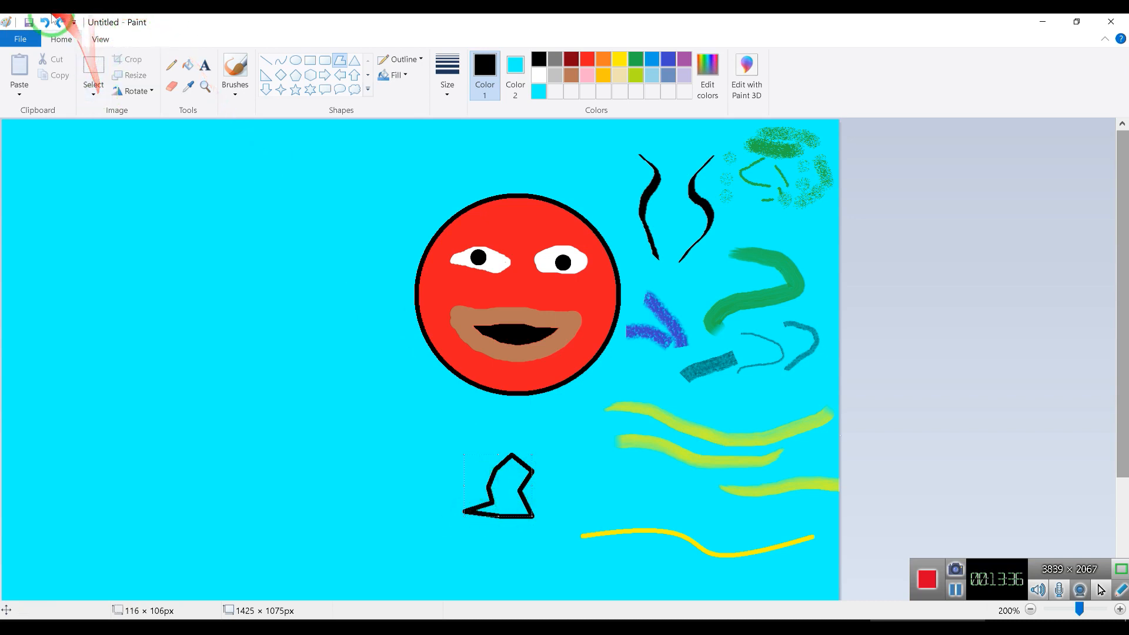
left_click(171, 65)
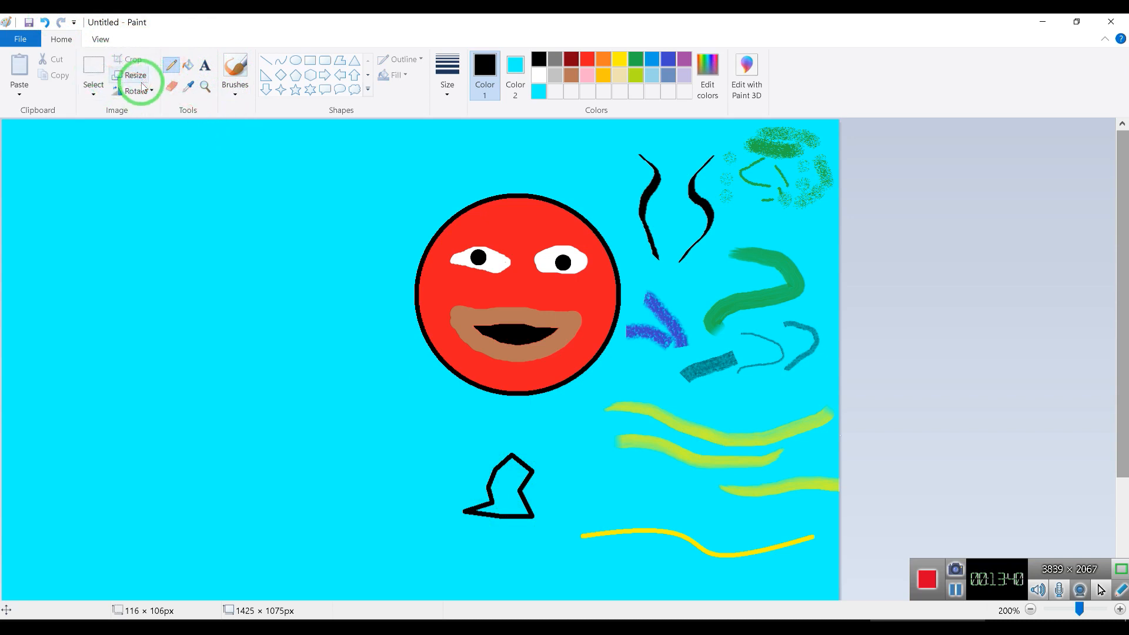
Turn Transparent selection off and back on, with the rectangular selection tool active
left_click(92, 94)
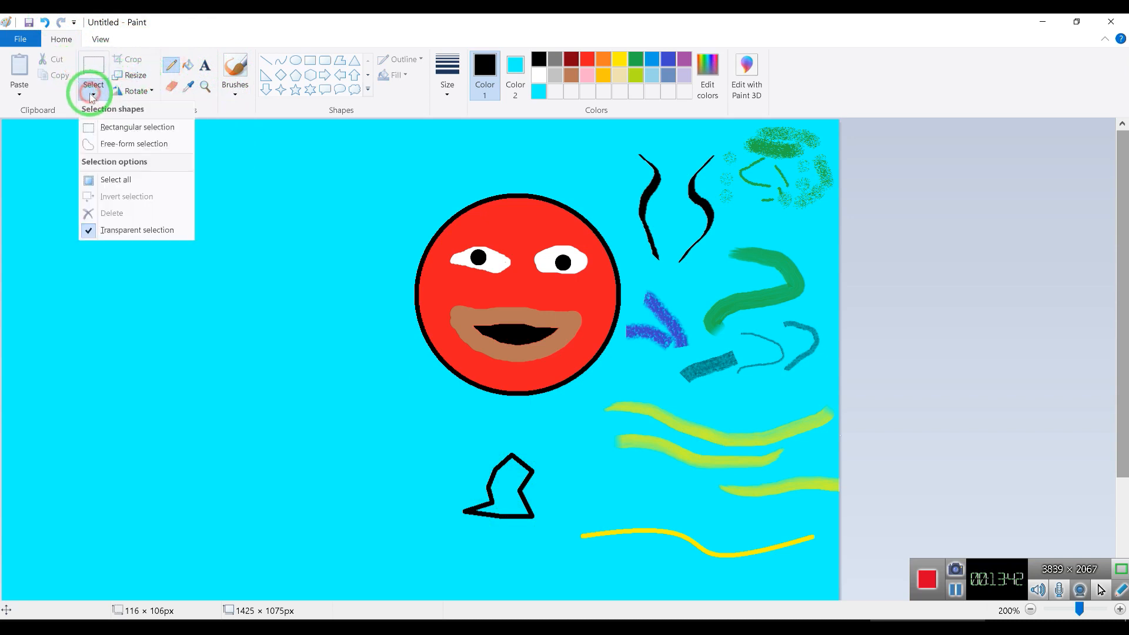
left_click(131, 230)
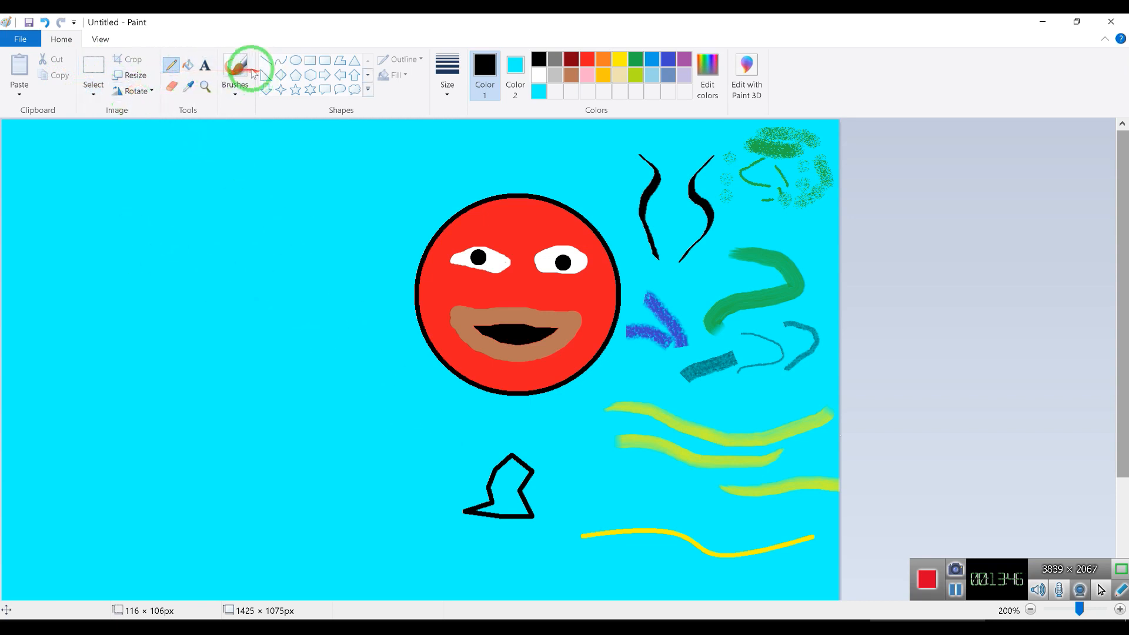
left_click(94, 66)
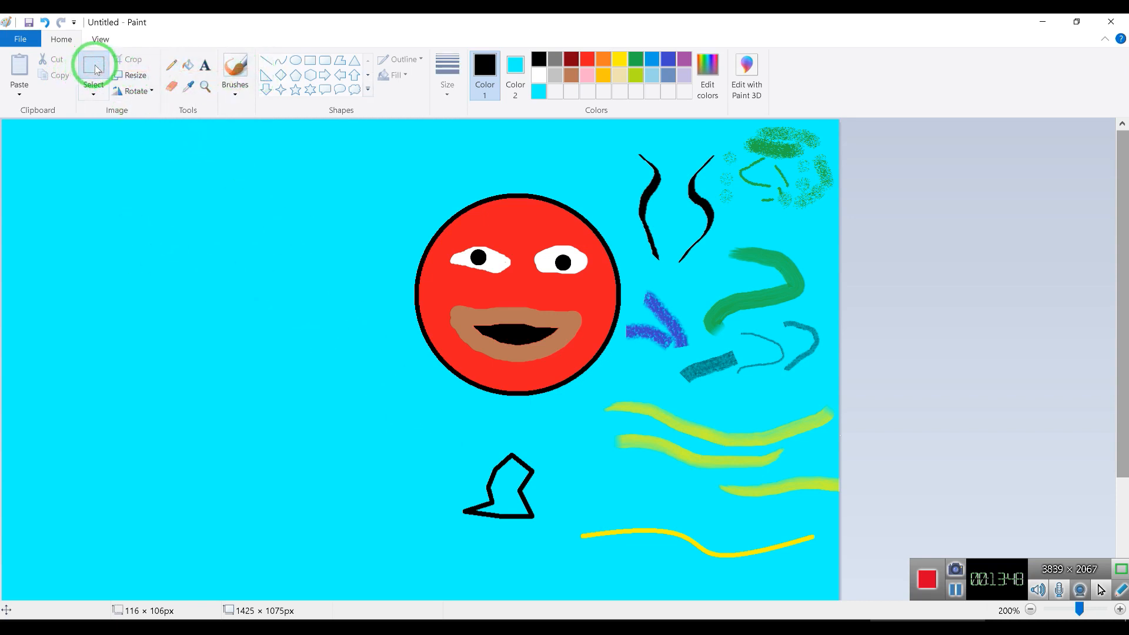
left_click(98, 73)
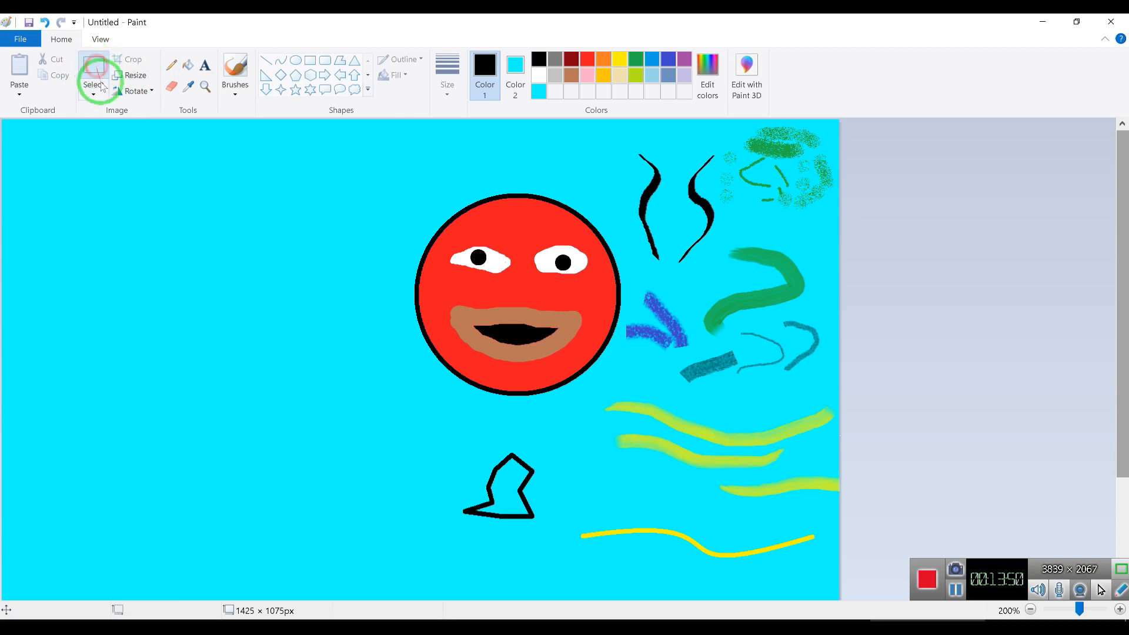
left_click(96, 94)
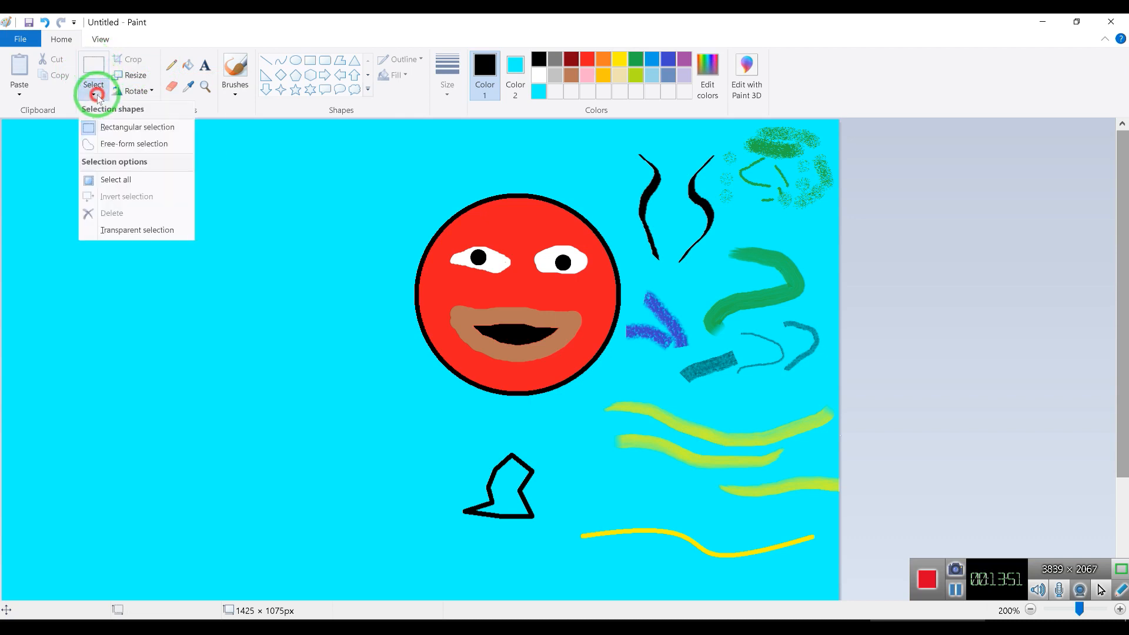
left_click(118, 231)
Copy the polygon below the face with a rectangular selection about 193 × 198 px and paste it into the canvas's upper-left corner
left_click_drag(429, 424, 541, 540)
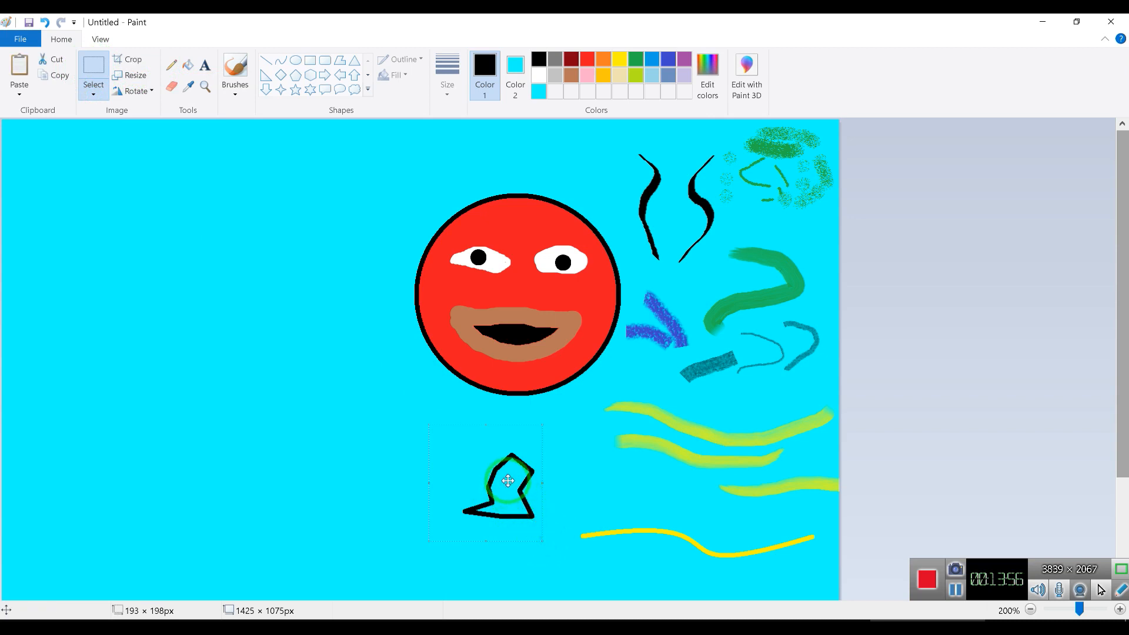
key("ctrl+c")
key("ctrl+v")
mouse_move(92, 206)
left_mouse_down()
mouse_move(222, 239)
mouse_move(100, 188)
mouse_move(77, 196)
mouse_move(85, 186)
left_mouse_up()
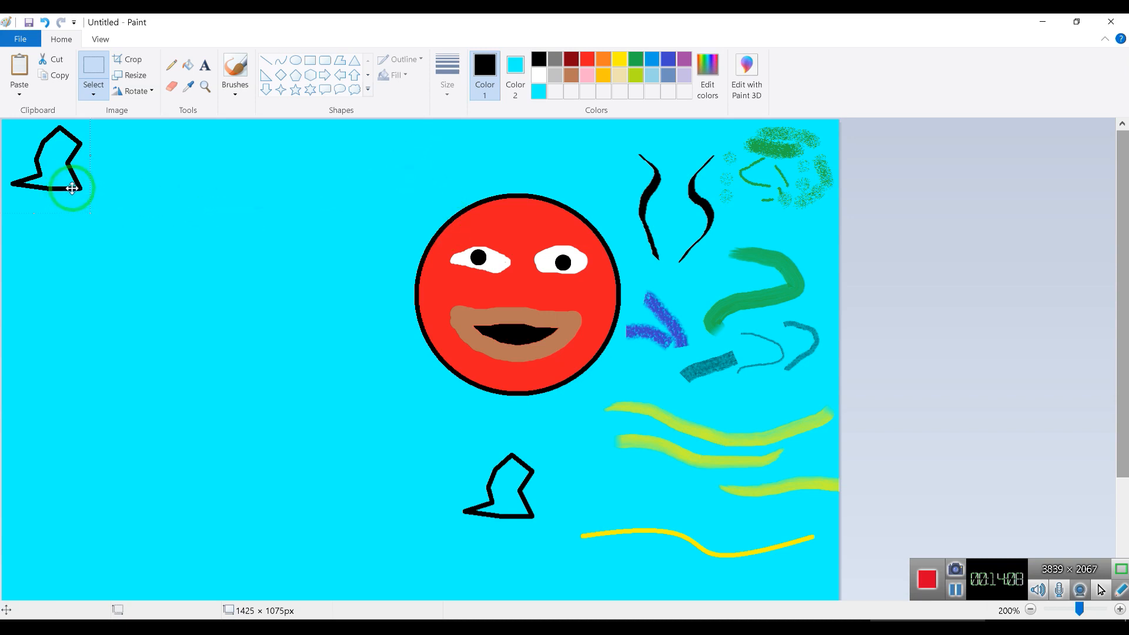
Paste three more copies of the polygon, placing one beside the first copy and two overlapping below them
key("ctrl+v")
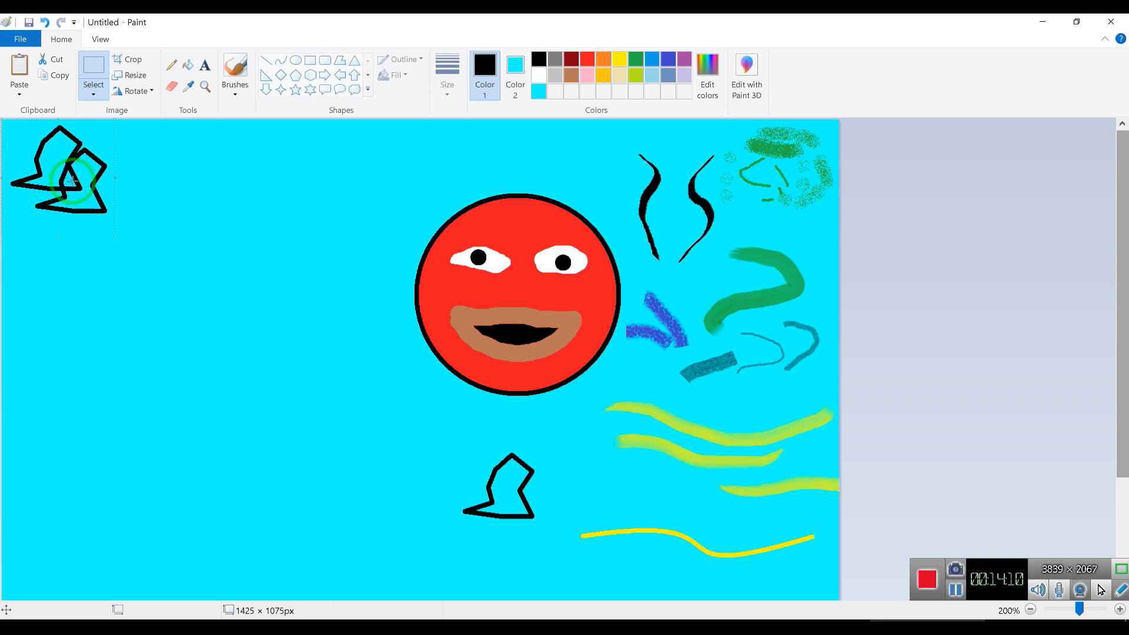
left_click_drag(80, 180, 146, 163)
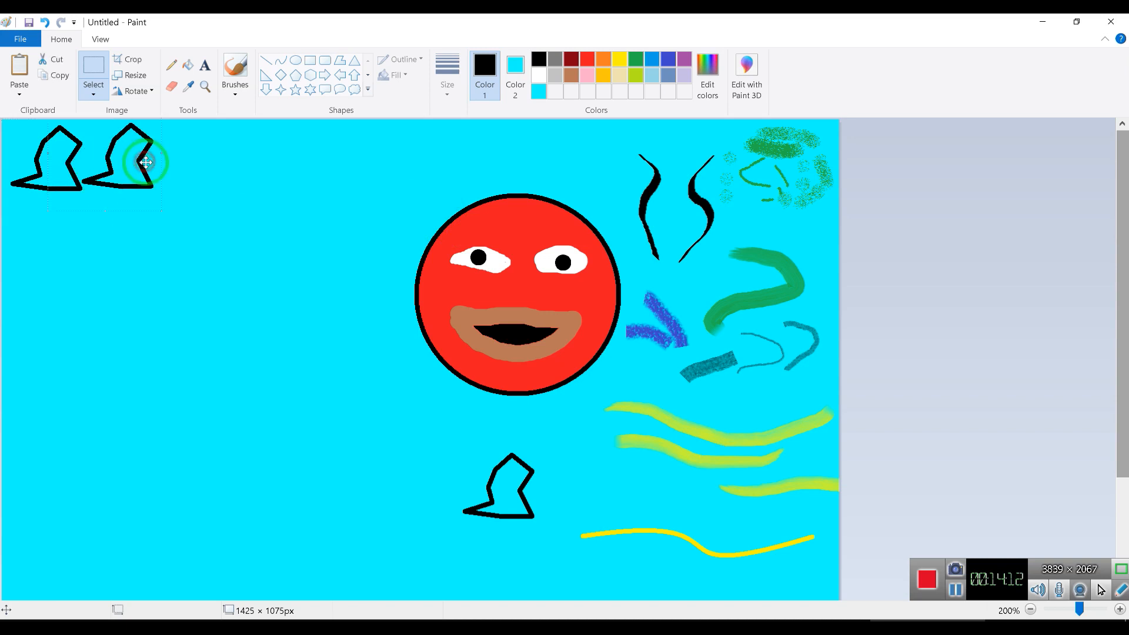
key("ctrl+v")
left_click_drag(101, 201, 114, 250)
key("ctrl+v")
left_click_drag(86, 203, 98, 205)
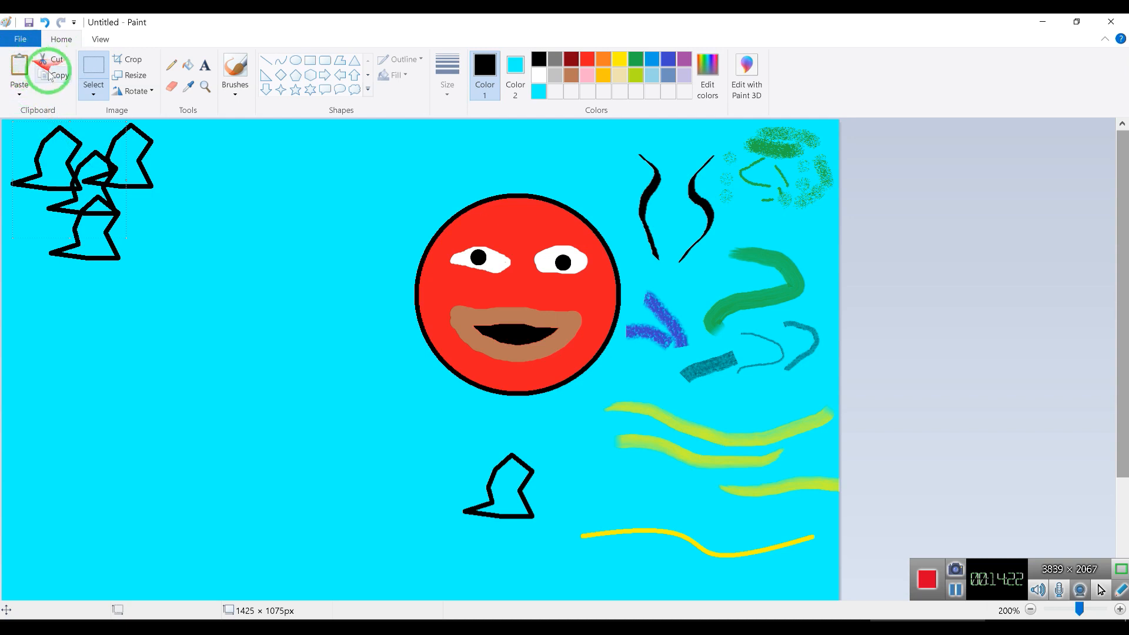
Reduce the window from full screen and draw a black triangle about 65 × 79 px just below the face
double_click(336, 21)
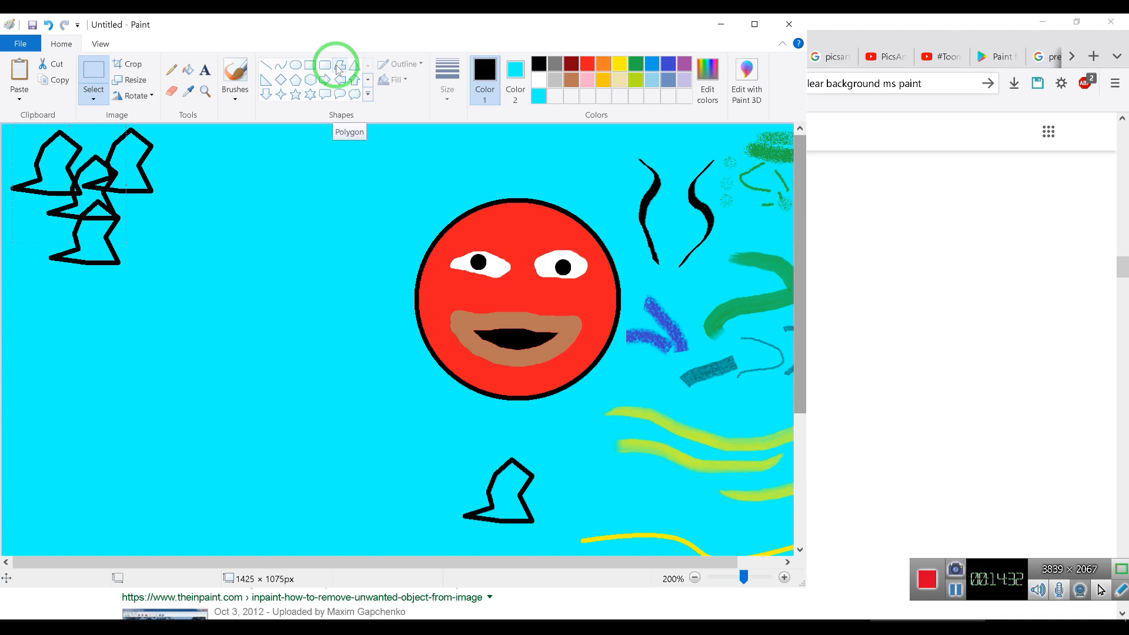
left_click(354, 66)
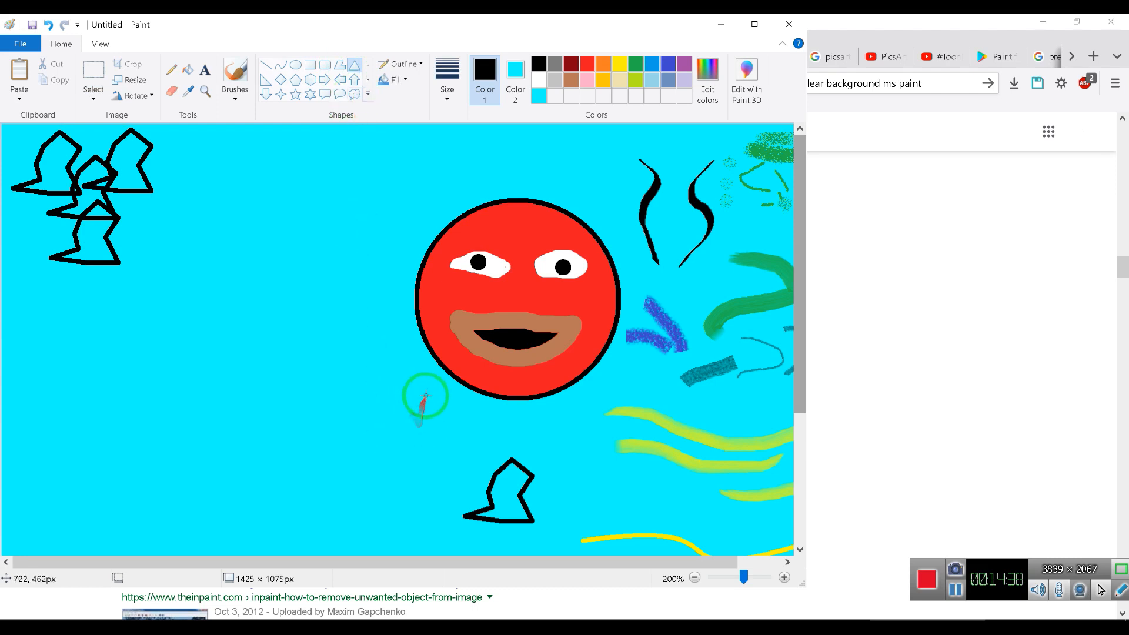
left_click_drag(580, 403, 542, 450)
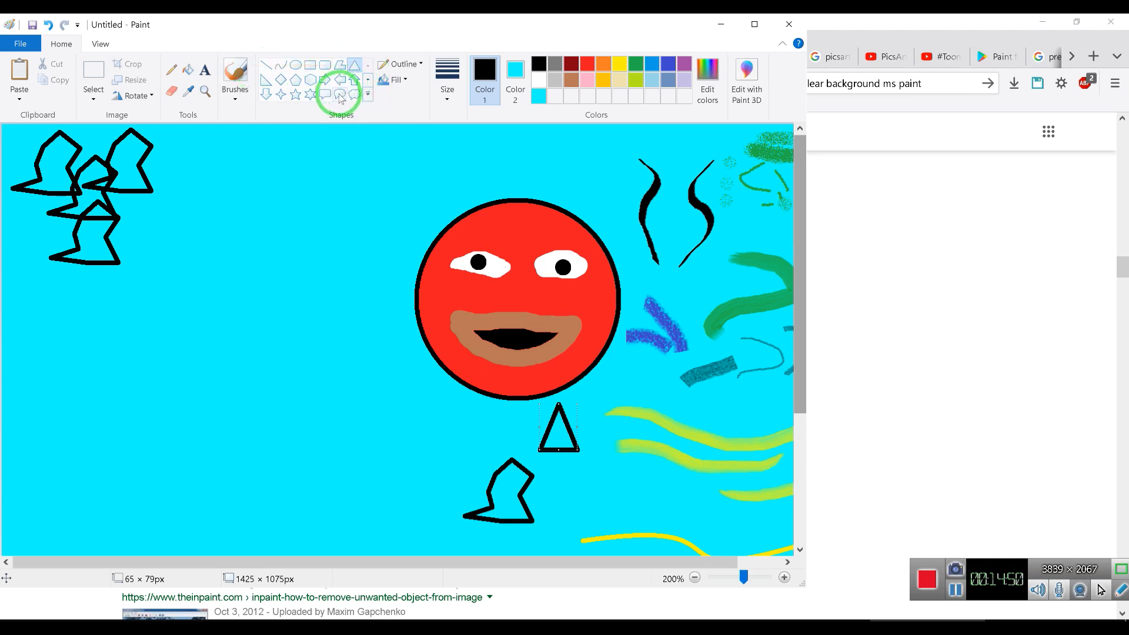
Draw a black lightning bolt about 155 × 165 px left of the face, move it up and to the left, and delete it
left_click(368, 94)
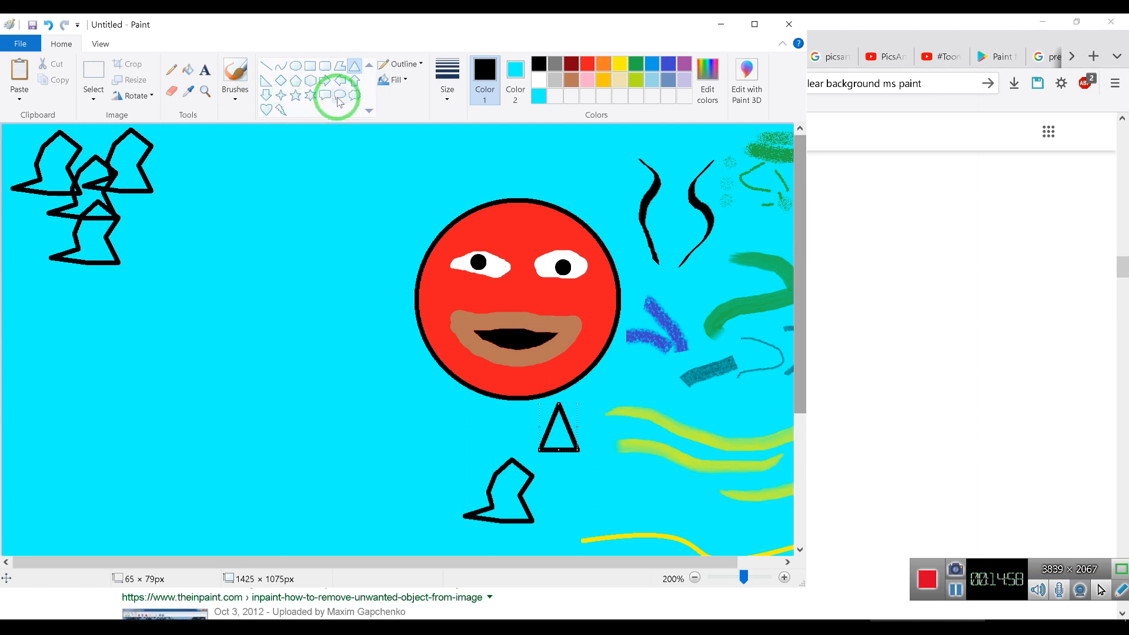
left_click(281, 109)
left_click_drag(270, 172, 362, 270)
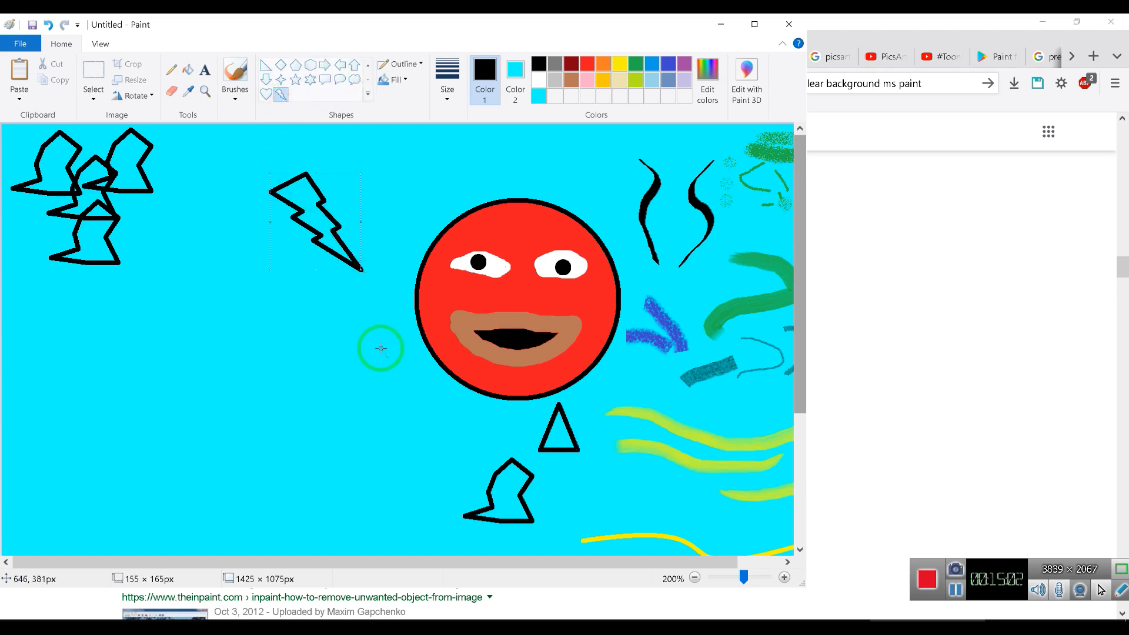
left_click_drag(341, 246, 286, 224)
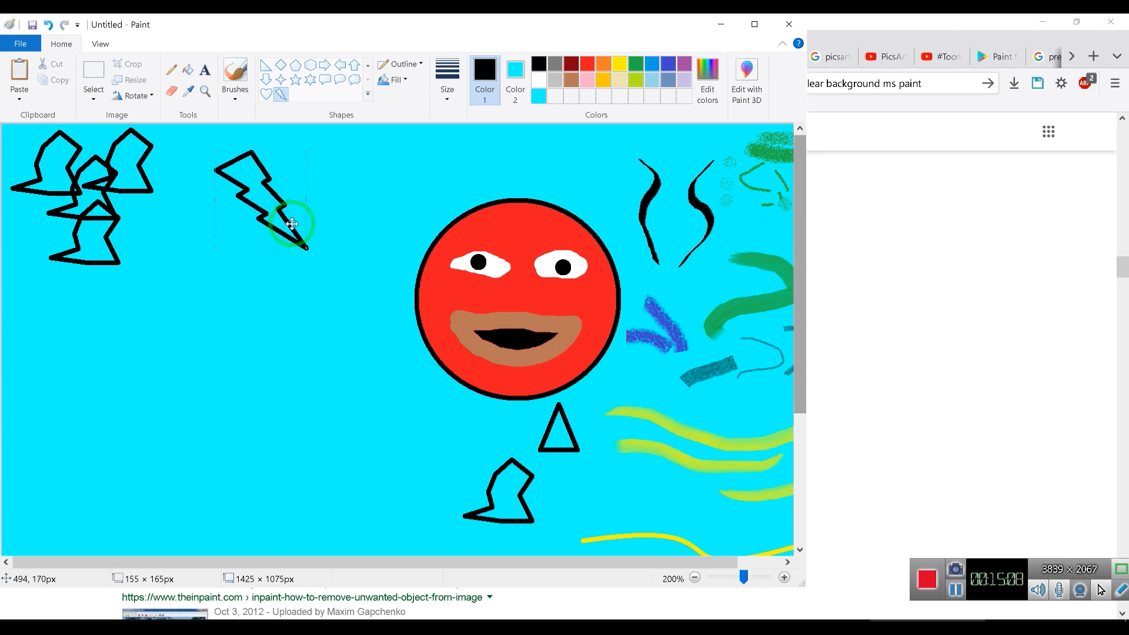
key("Delete")
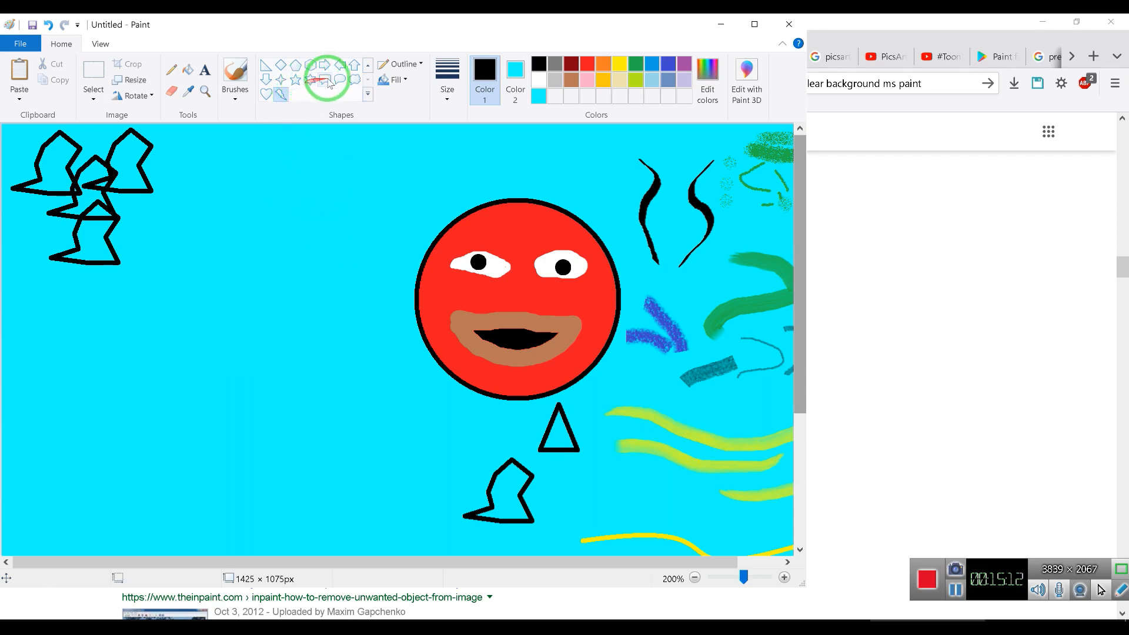
left_click(367, 65)
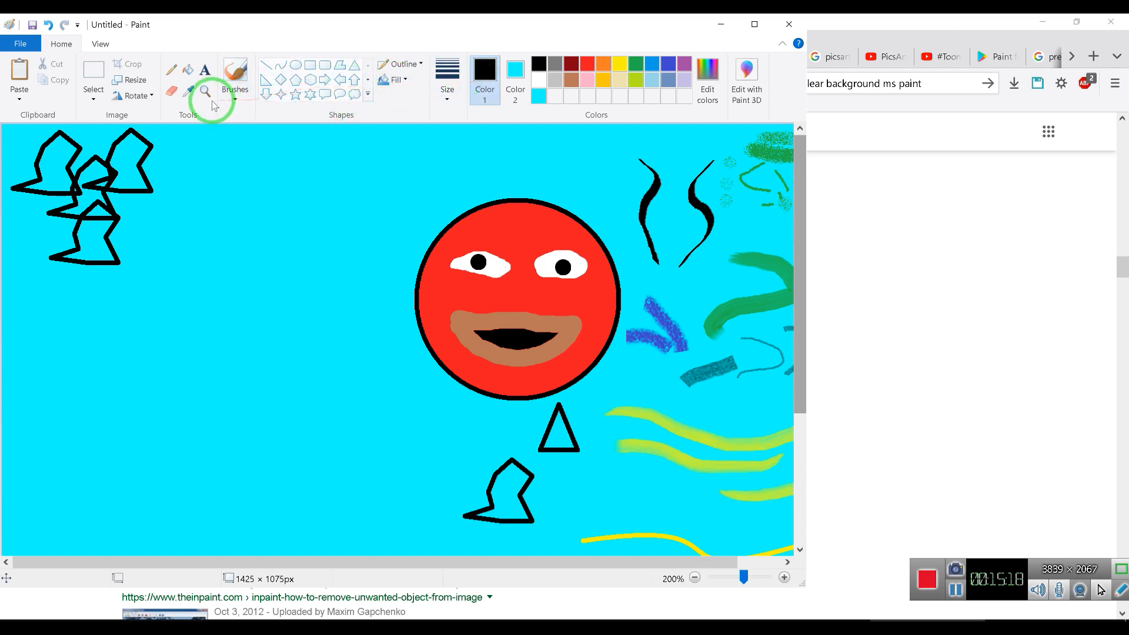
Try adding the text "Clipp" left of the face and extending its text box downward
left_click(206, 71)
left_click(234, 205)
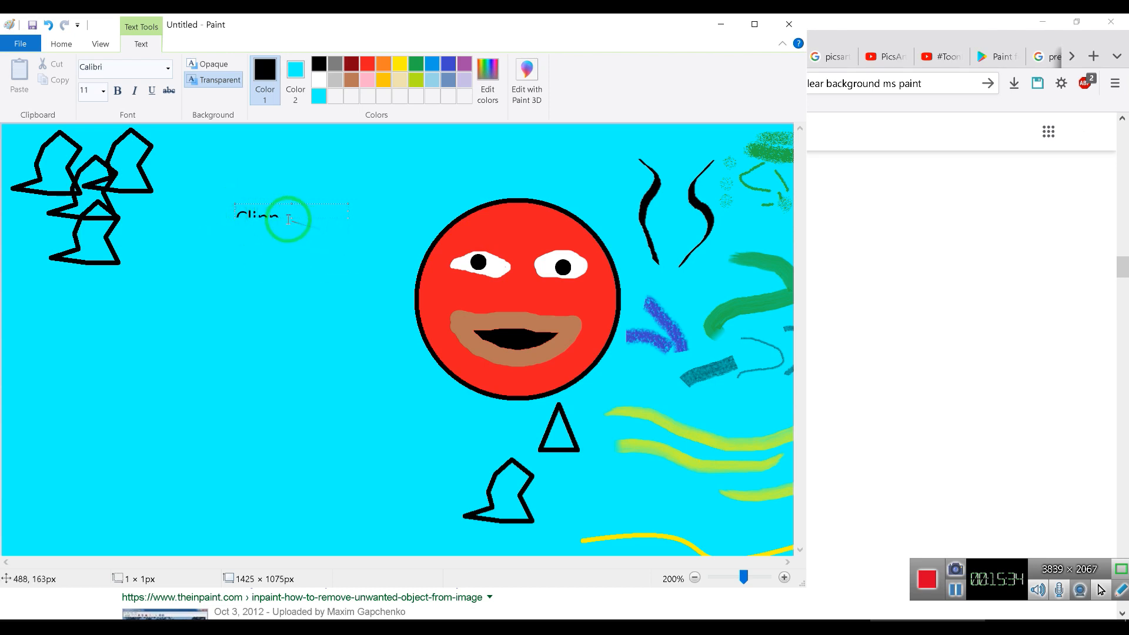
left_click_drag(291, 218, 295, 287)
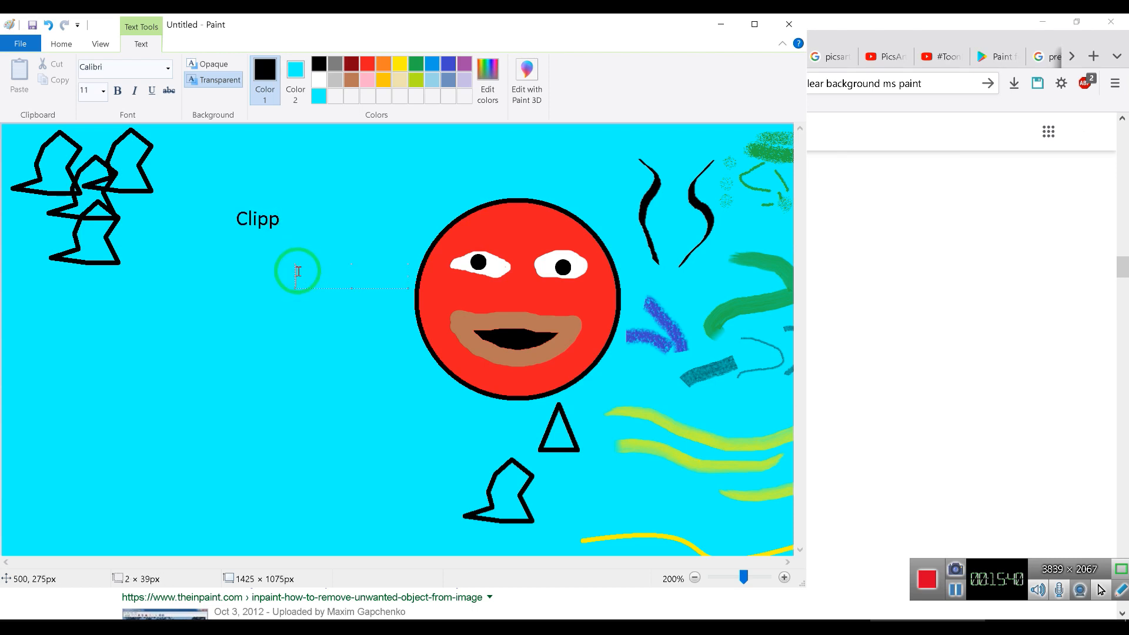
left_click(307, 263)
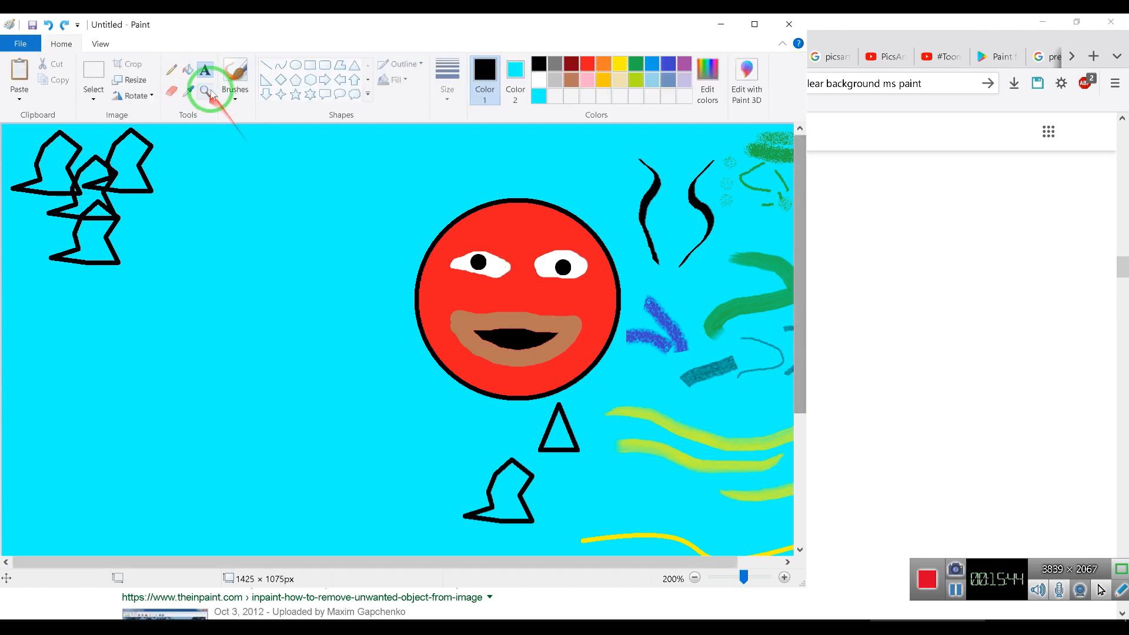
Add the text "Hi Clippy" left of the face in a text box enlarged to about 547 × 277 px
left_click(206, 70)
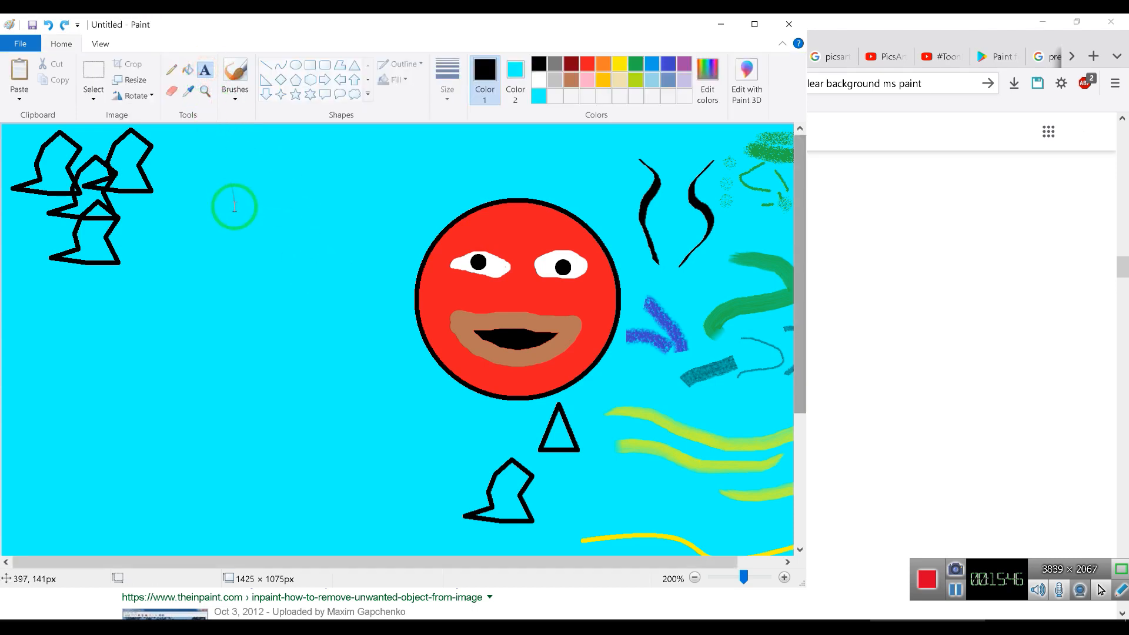
left_click(235, 204)
left_click_drag(291, 215, 294, 280)
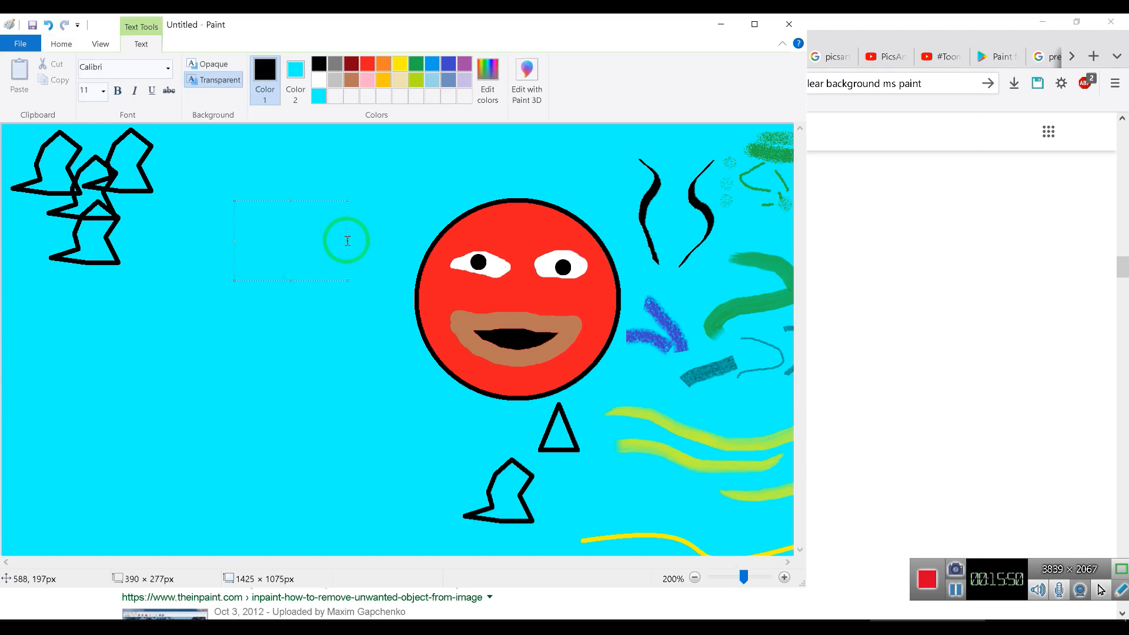
left_click_drag(348, 239, 394, 240)
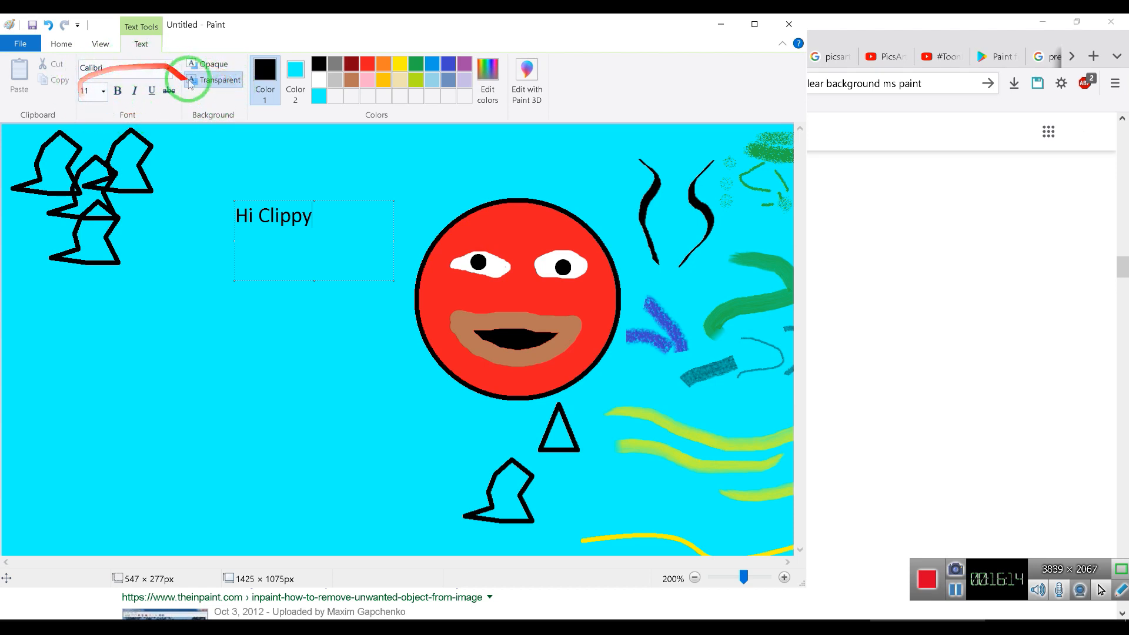
Try the Arial Black font on the text "Hi Clippy" and change it to Agency FB
left_click_drag(309, 215, 226, 212)
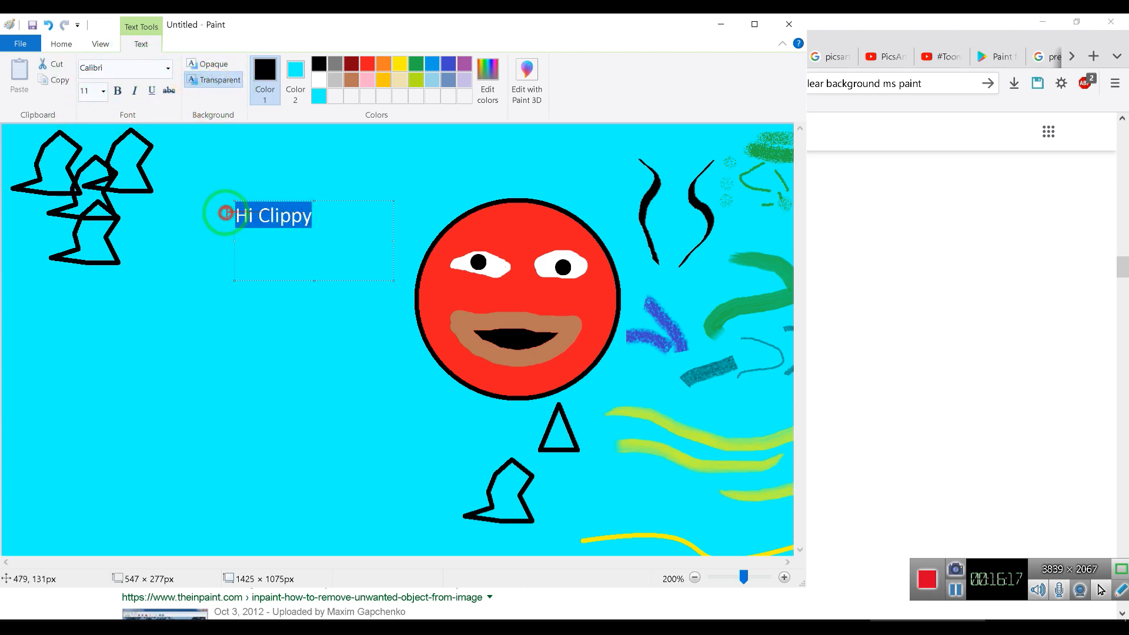
left_click(168, 69)
left_click(124, 219)
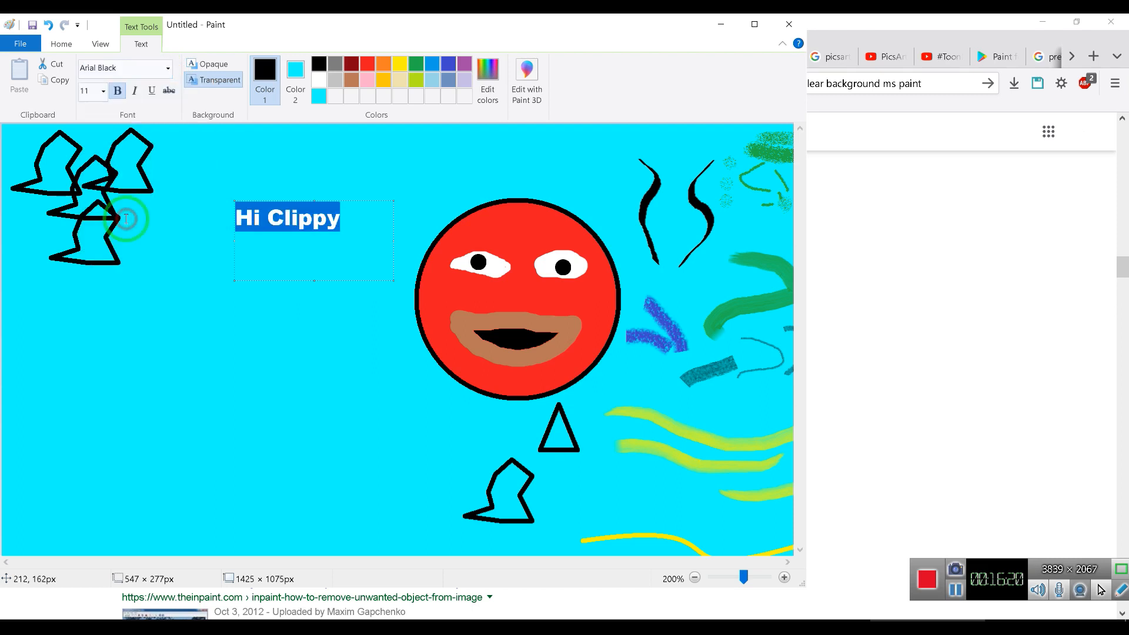
left_click(168, 68)
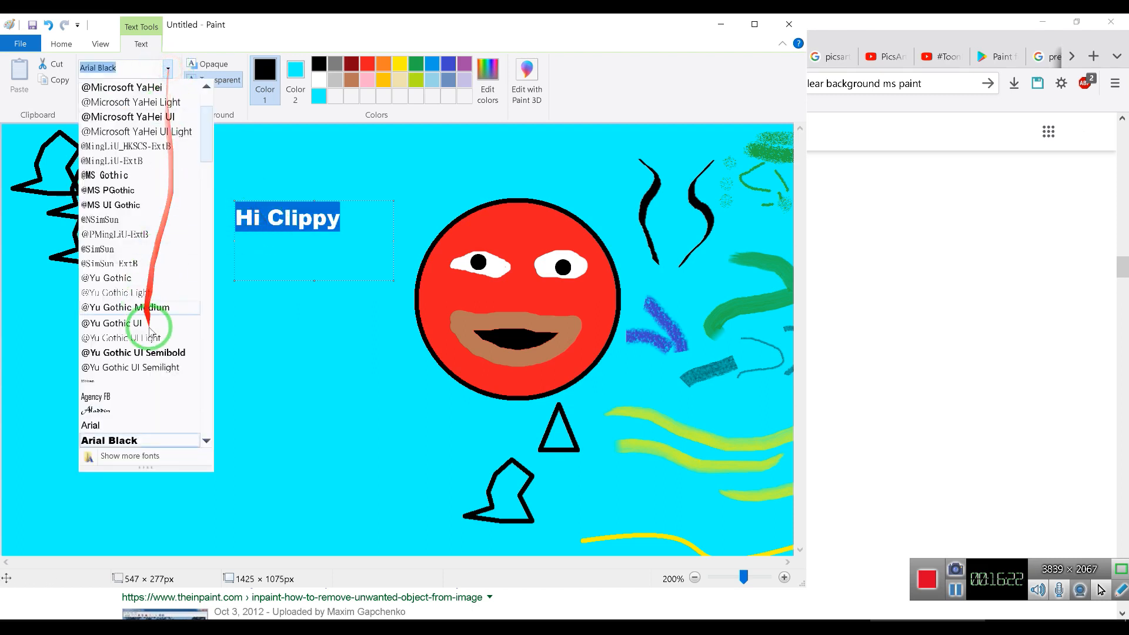
left_click(111, 396)
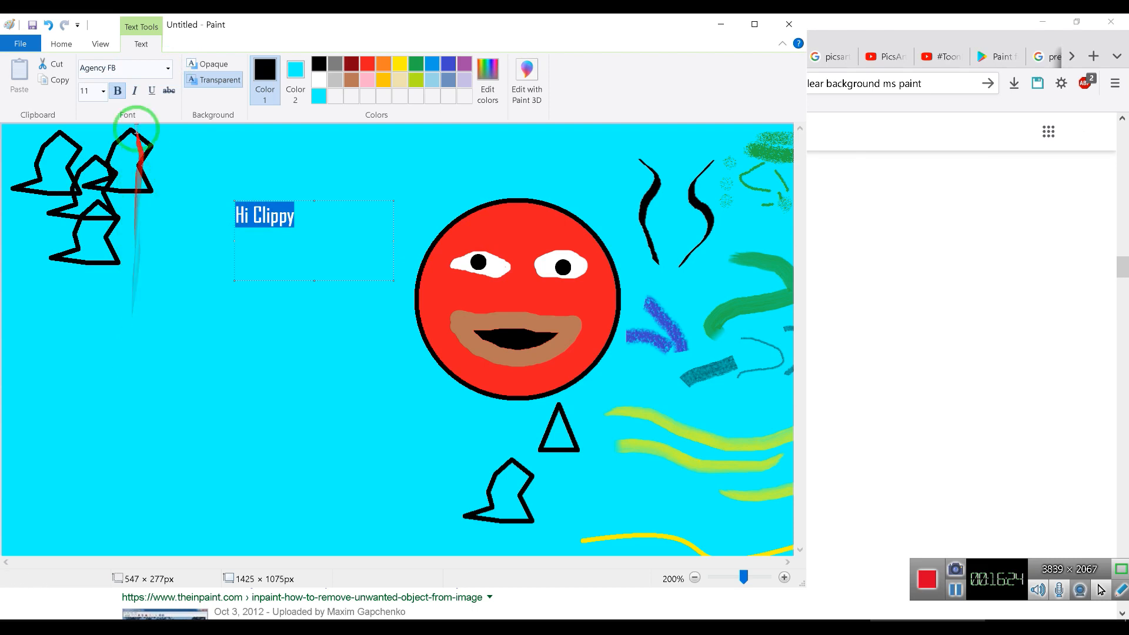
Try font size 8 on the text "Hi Clippy", set it to 48, and place the text on the canvas
left_click(103, 91)
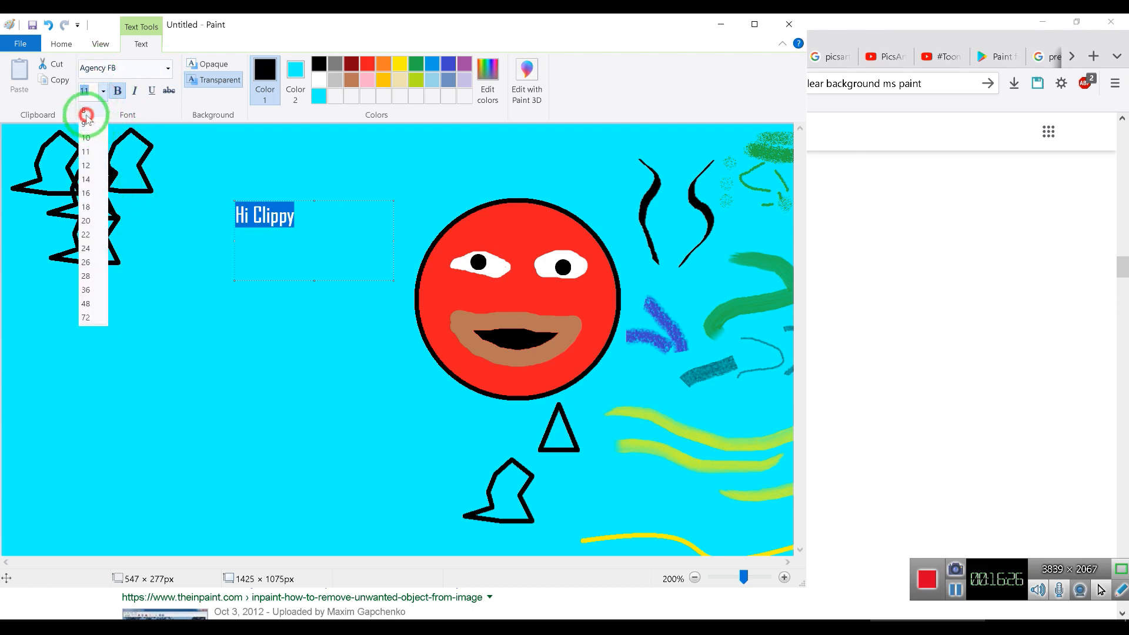
left_click(85, 113)
left_click(103, 91)
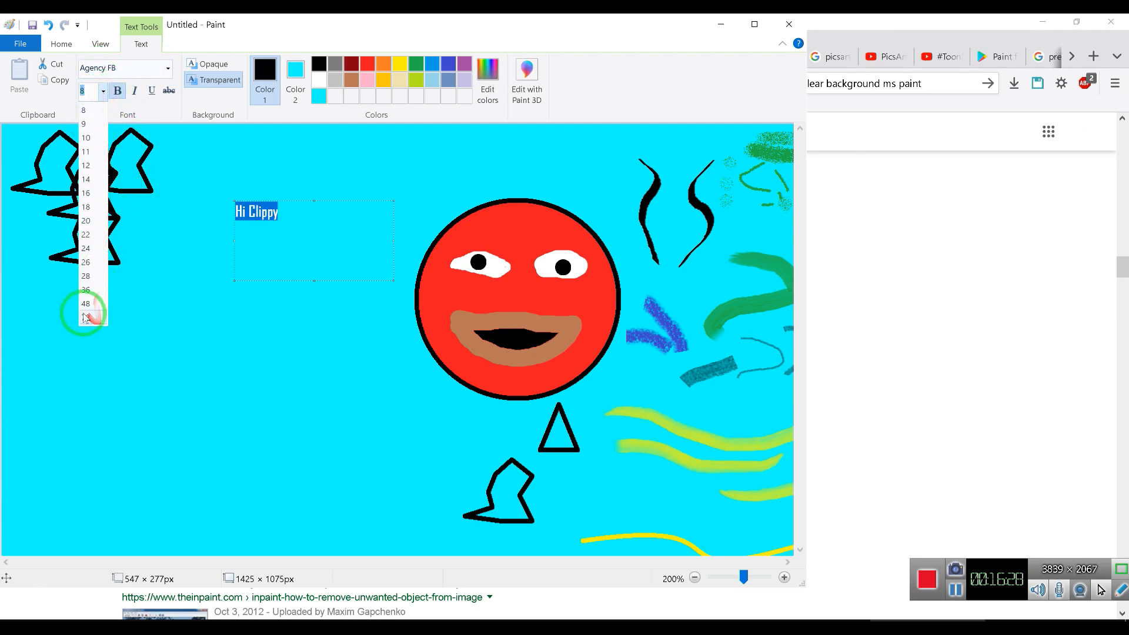
left_click(85, 307)
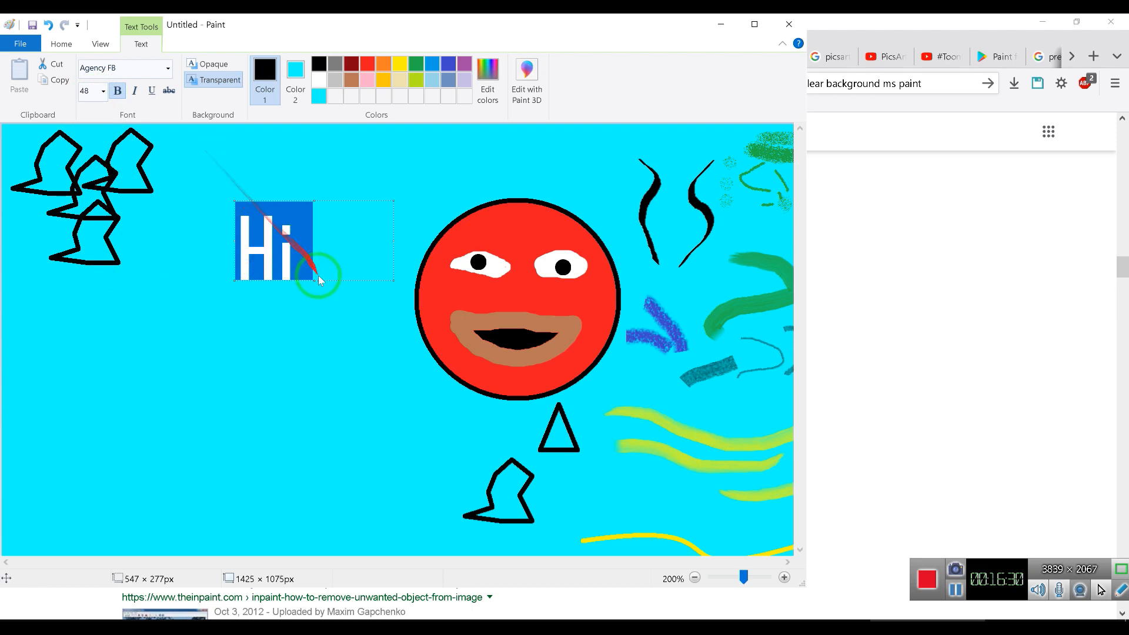
left_click_drag(317, 283, 307, 347)
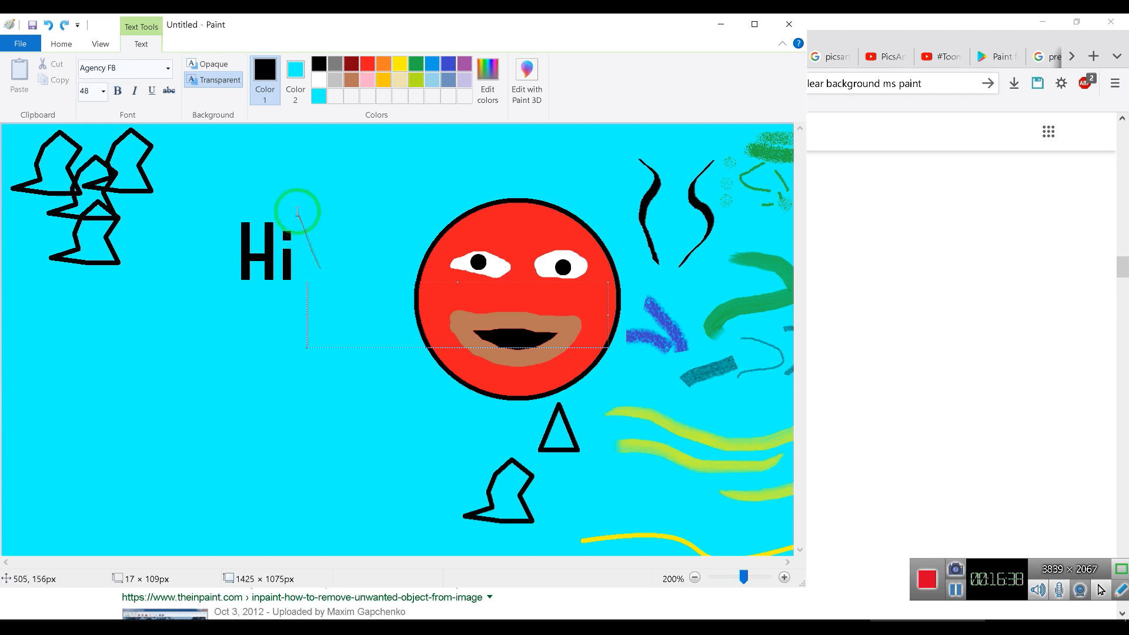
Try adding the bold text "ghjgh" in a new text box between the large "Hi" and the face
left_click(118, 90)
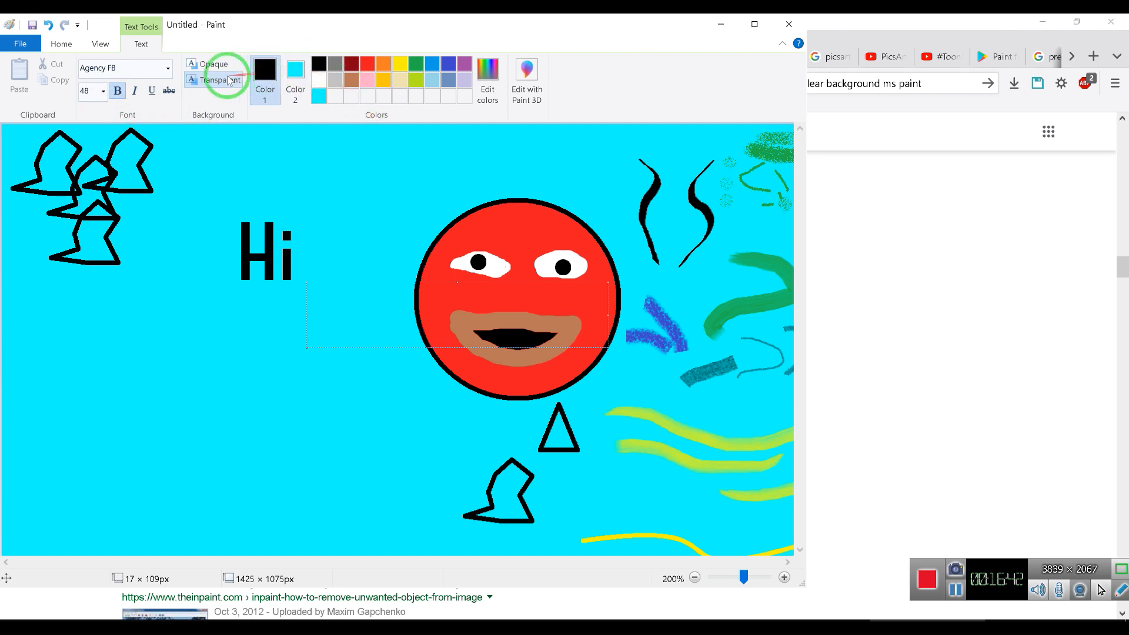
left_click(303, 96)
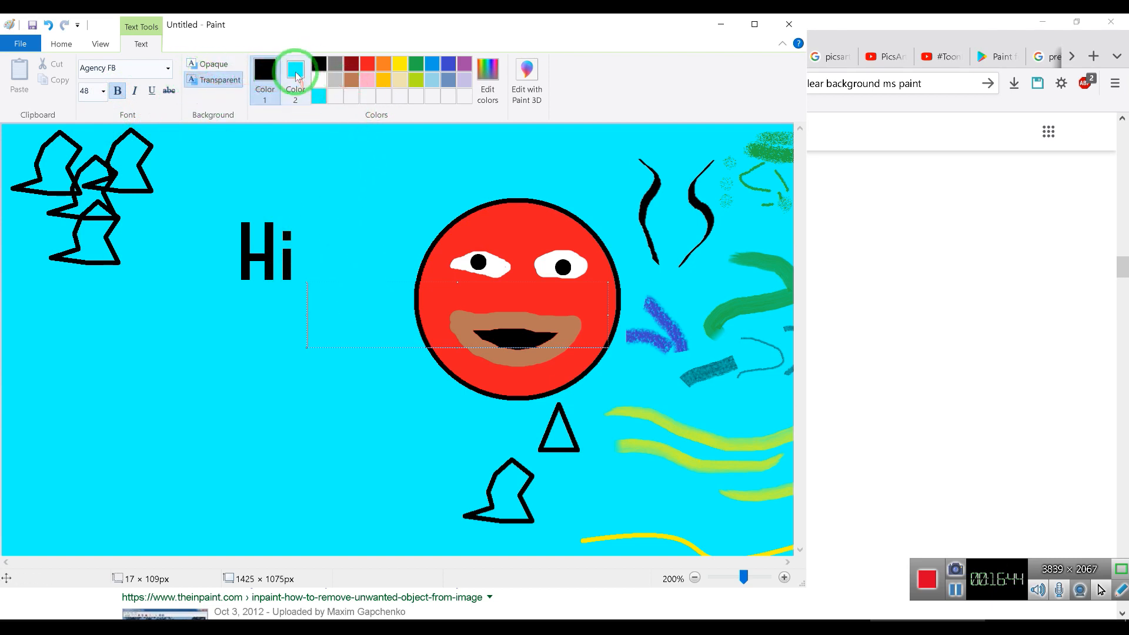
left_click_drag(325, 276, 337, 344)
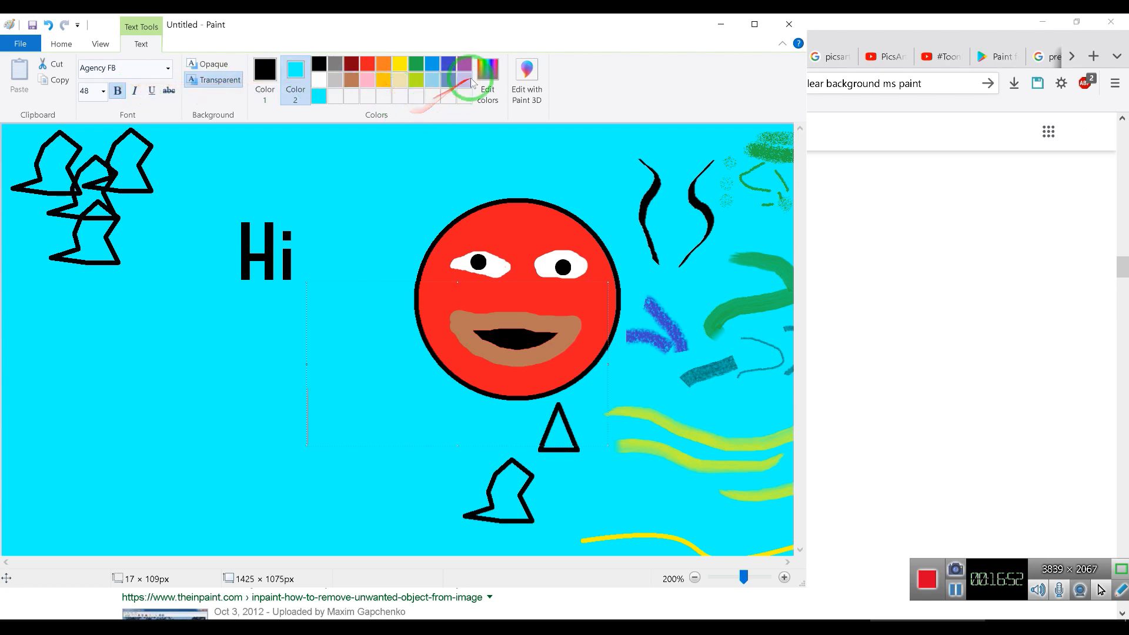
type("ghigh")
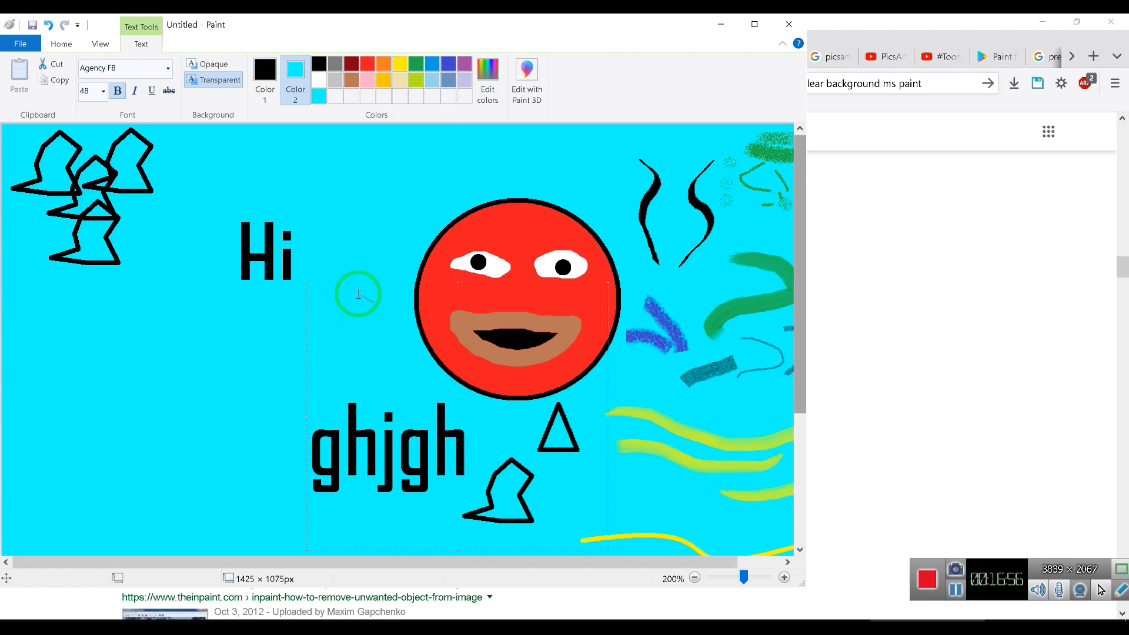
key("Escape")
Add the text "Hi Clippy" in a text box enlarged to about 1030 × 756 px, and move it below the large "Hi"
left_click_drag(294, 258, 267, 259)
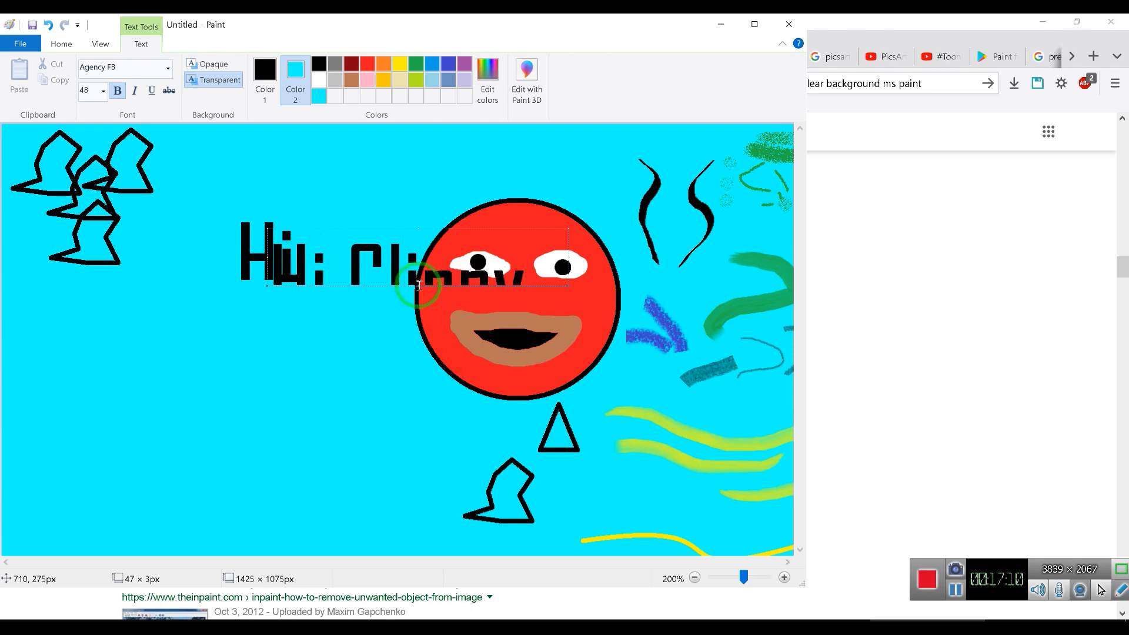
left_click_drag(417, 287, 417, 408)
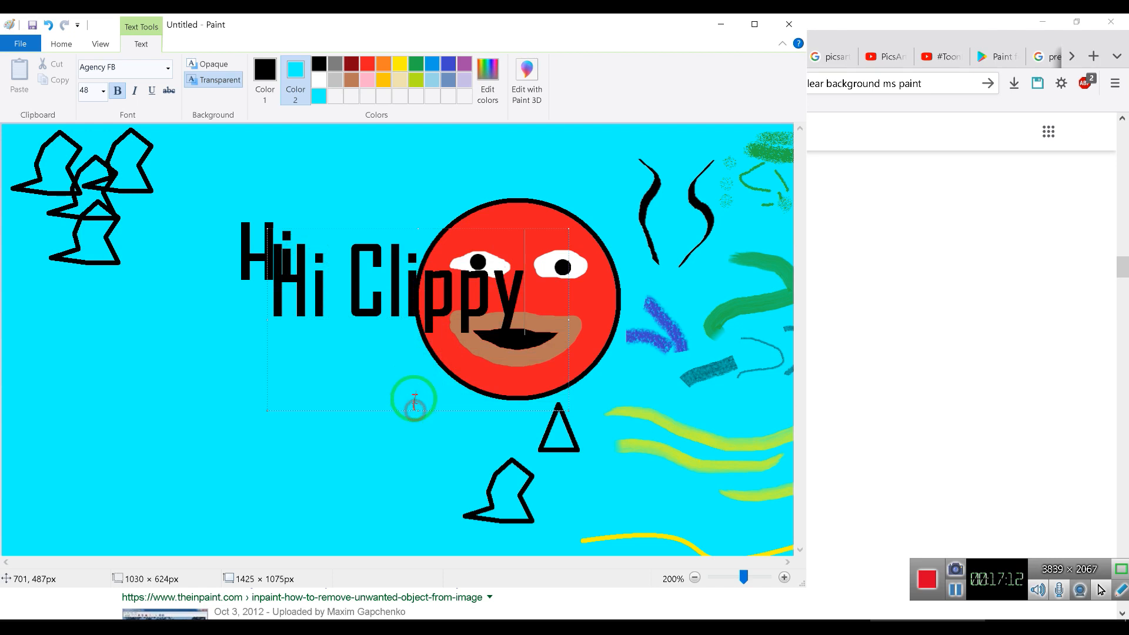
left_click_drag(454, 297, 325, 356)
left_click_drag(518, 296, 229, 309)
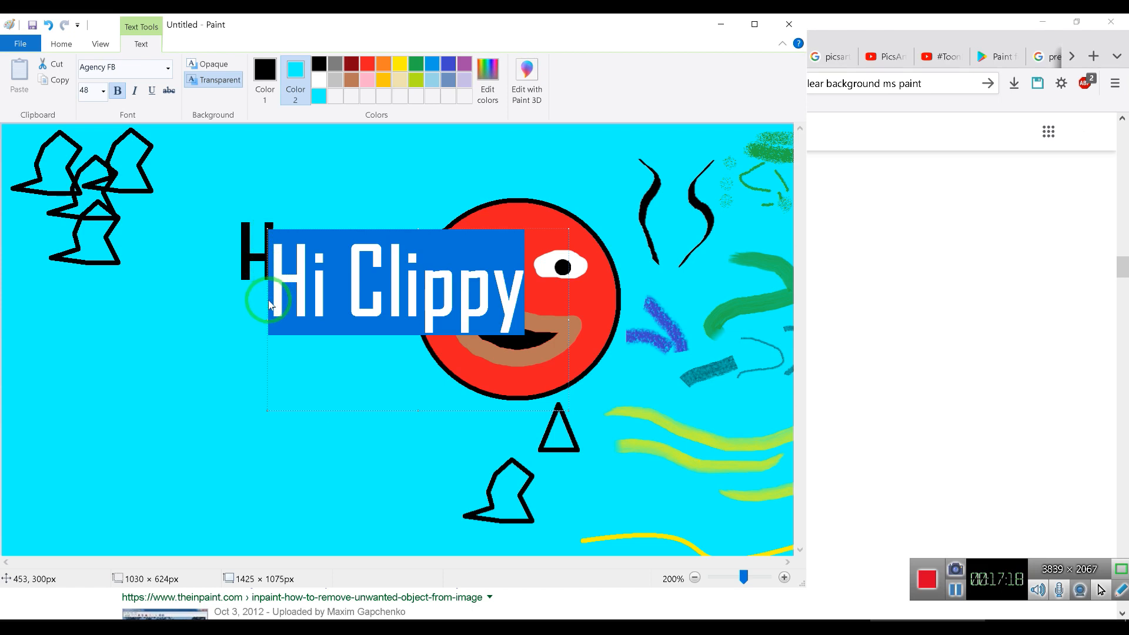
left_click_drag(268, 300, 262, 310)
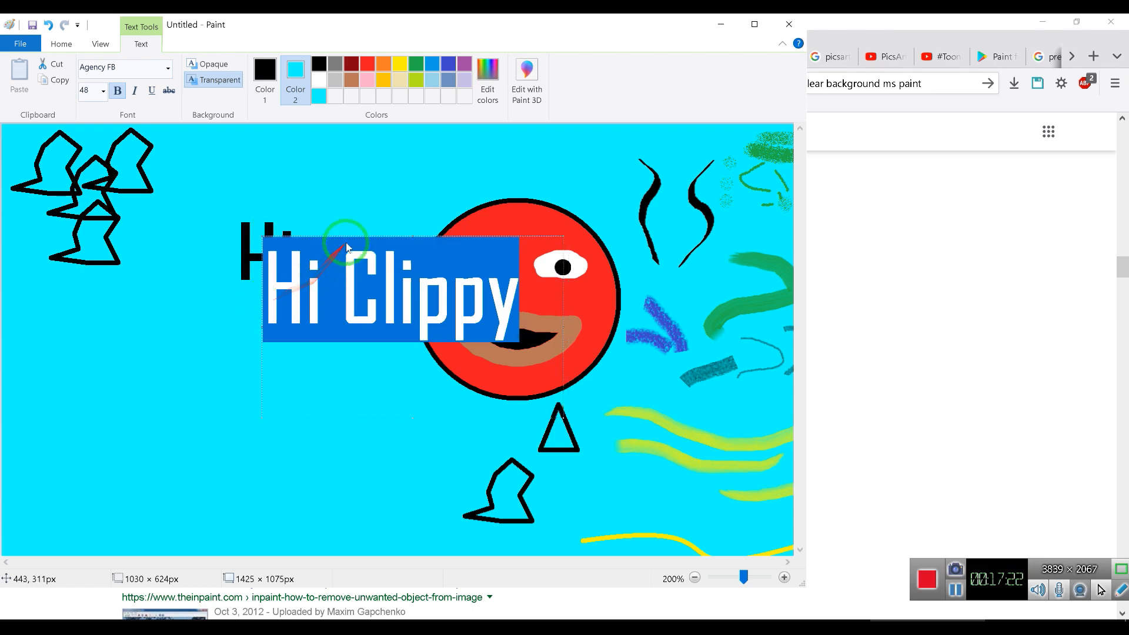
left_click_drag(415, 236, 412, 202)
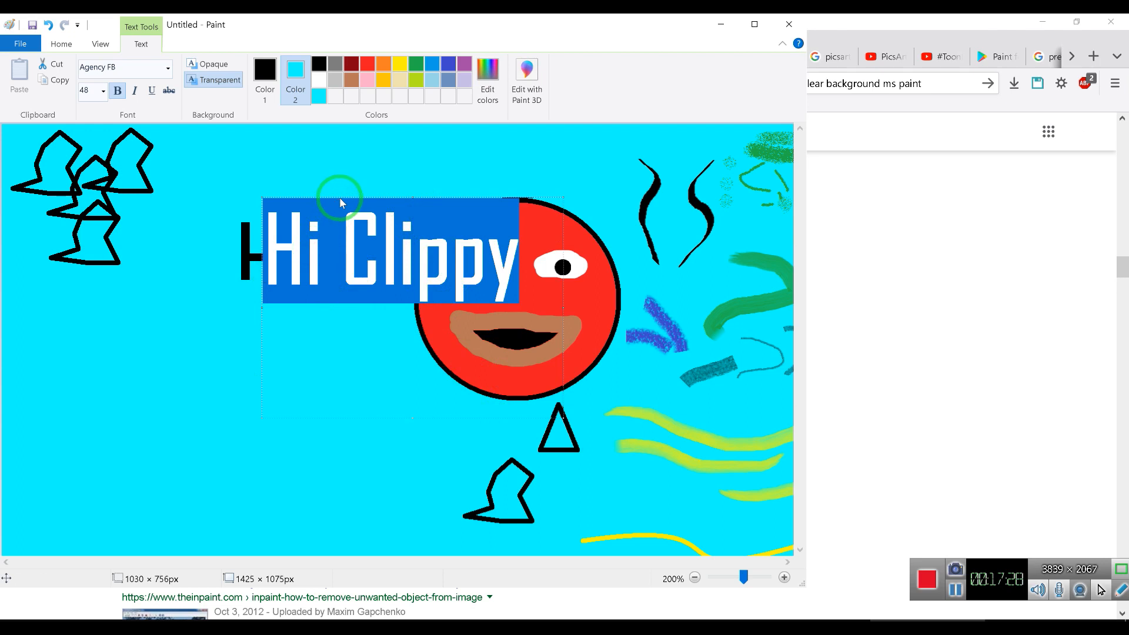
left_click_drag(339, 200, 197, 319)
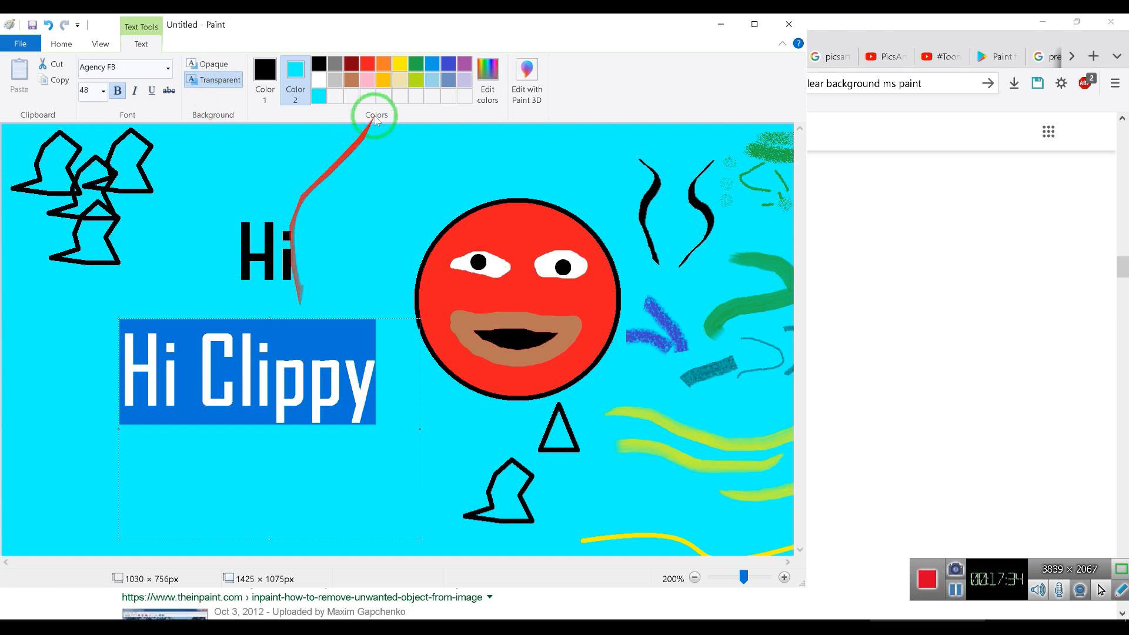
Make "Hi Clippy" italic, underlined and struck through without bold, and widen its text box to about 1164 px
left_click(135, 92)
left_click(151, 91)
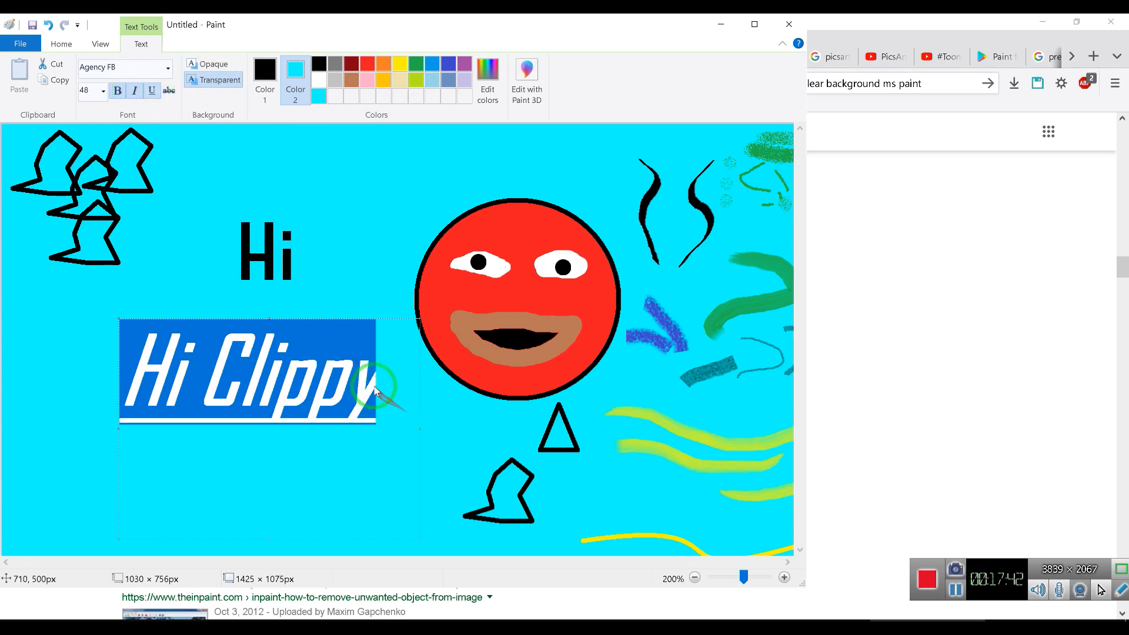
left_click_drag(419, 427, 459, 426)
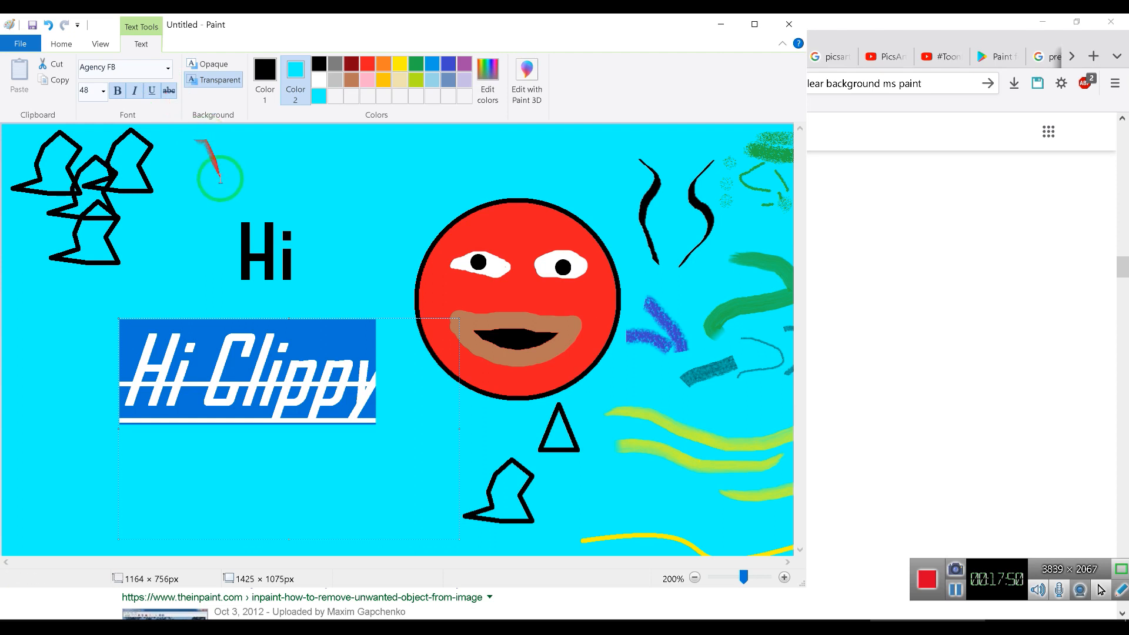
left_click(265, 73)
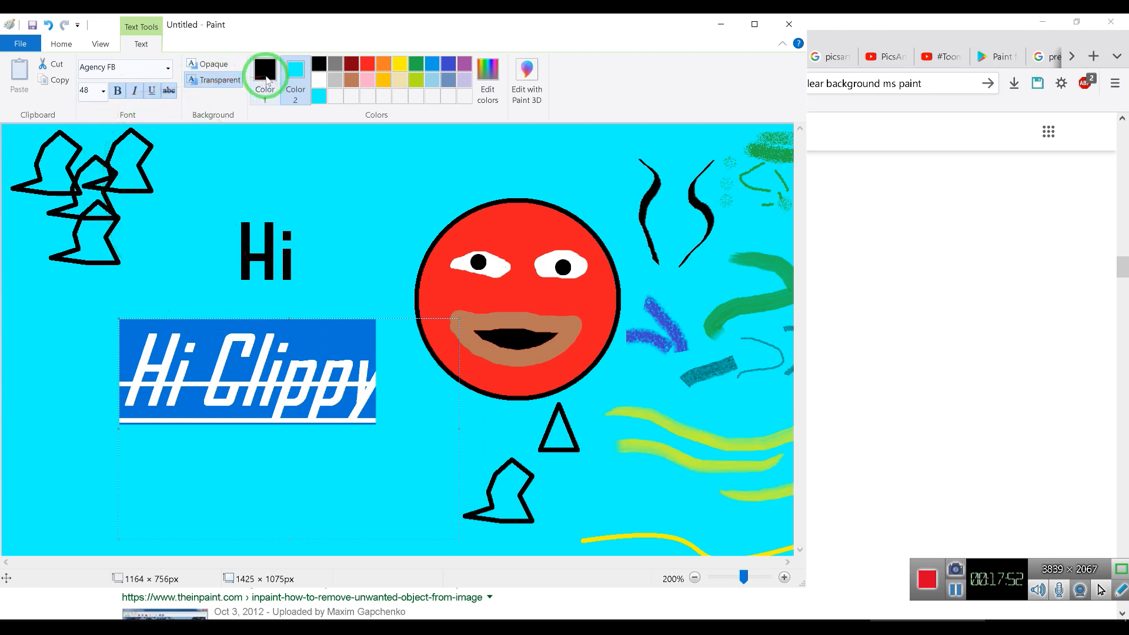
left_click(293, 73)
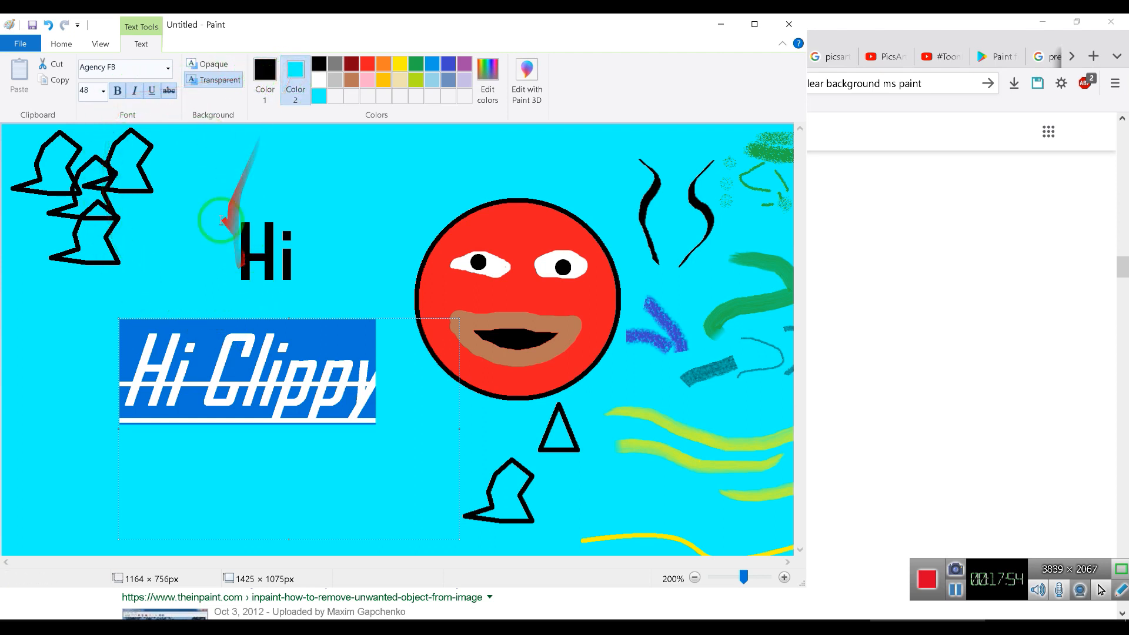
left_click(118, 91)
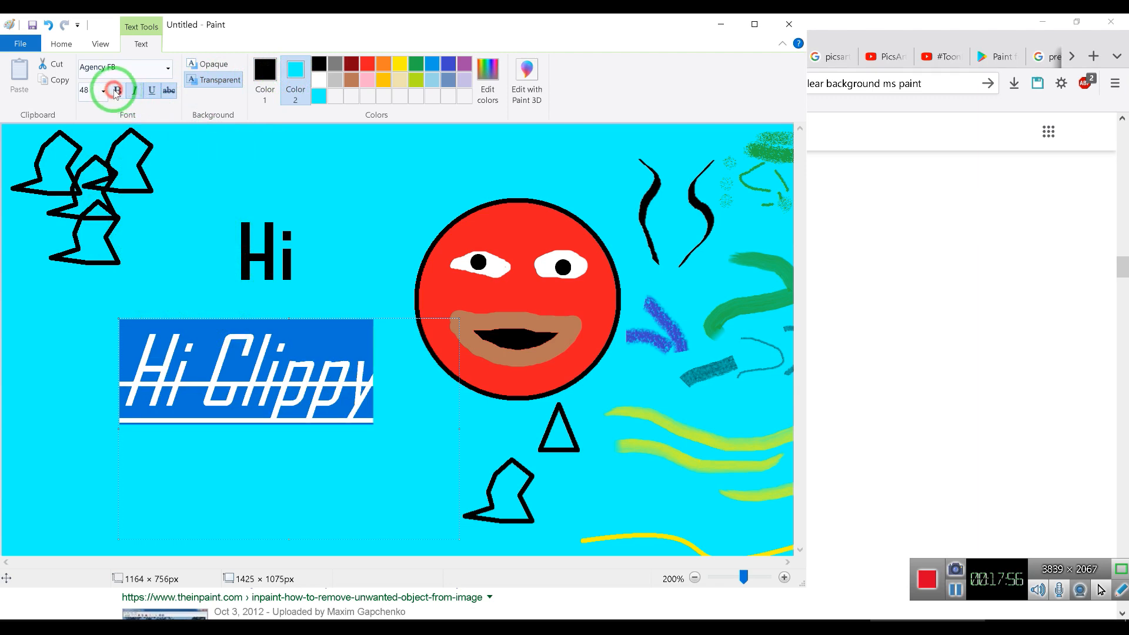
View the Edit Colors options without changing them, and commit the "Hi Clippy" text by switching to the Pencil tool with Color 1 active
left_click(486, 81)
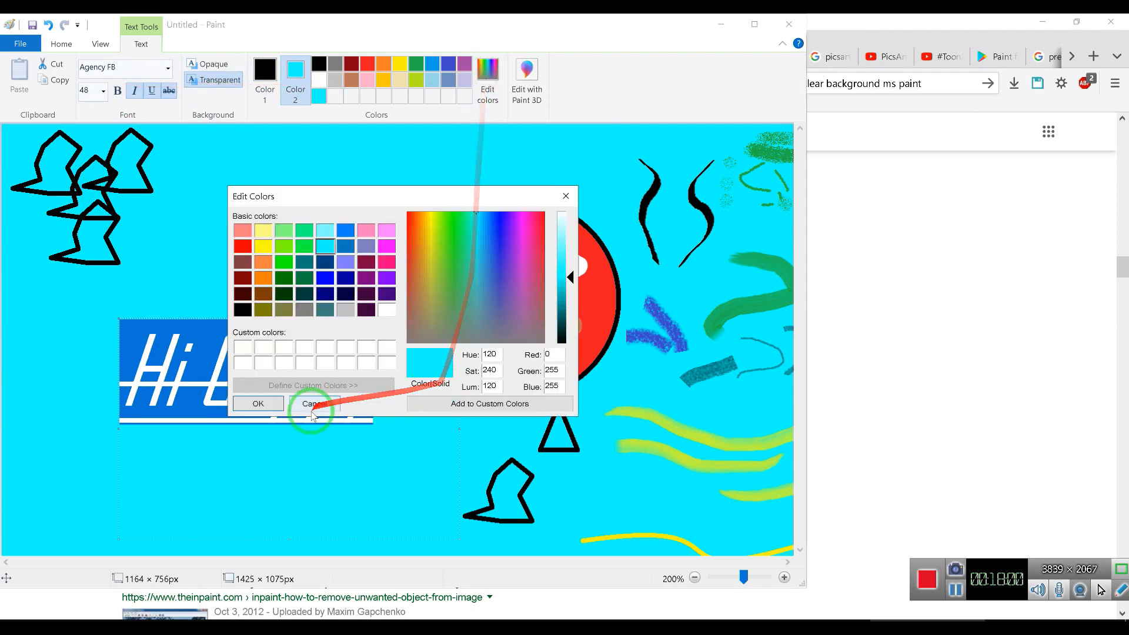
left_click(312, 406)
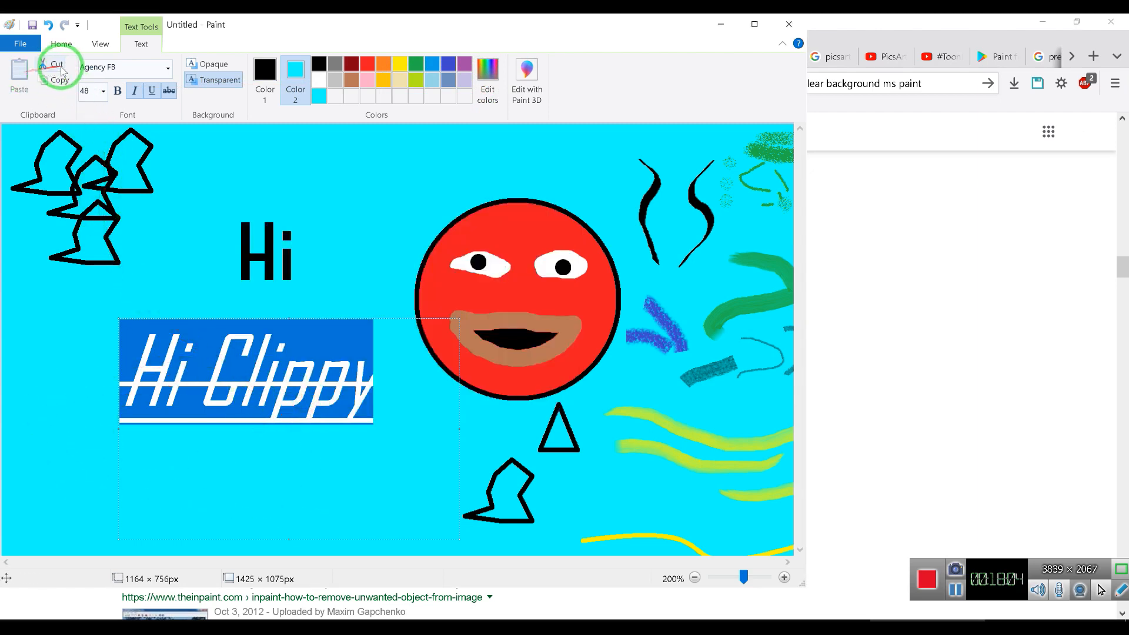
left_click(264, 76)
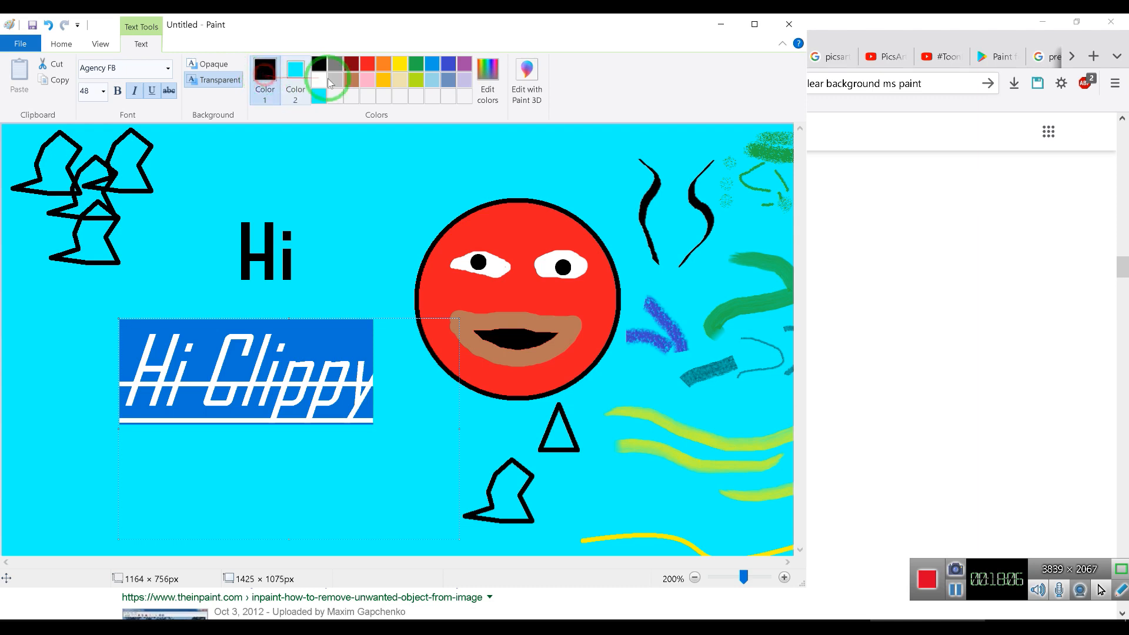
left_click(100, 45)
left_click(62, 45)
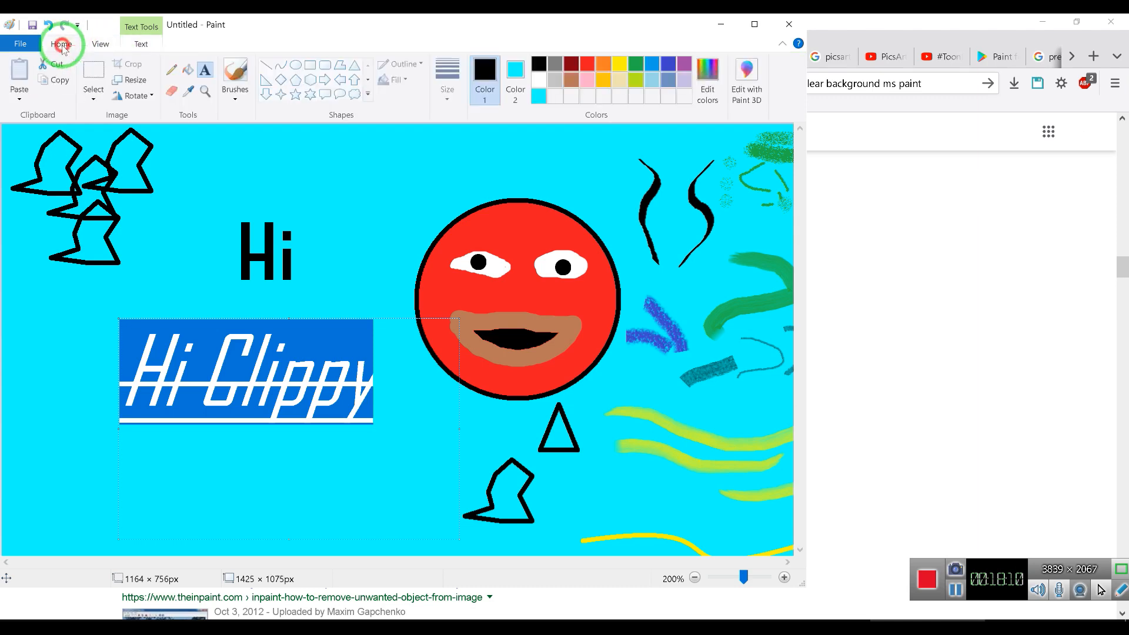
left_click(171, 70)
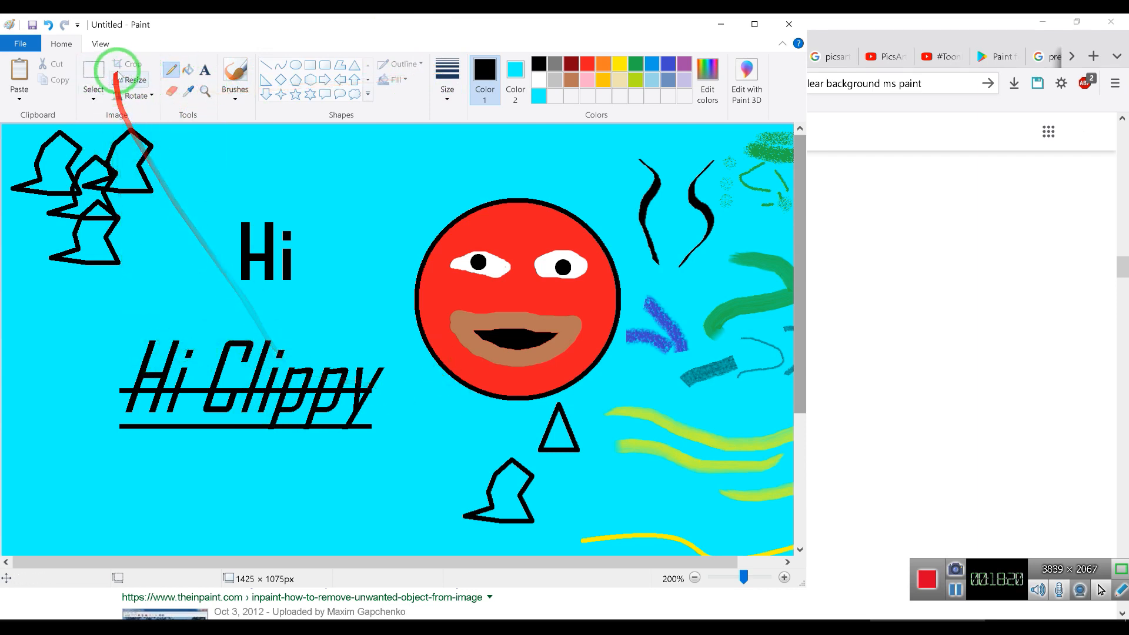
Select the struck-through "Hi Clippy" text with a rectangle of about 496 × 187 px and copy it
left_click(93, 70)
left_click_drag(107, 330, 398, 441)
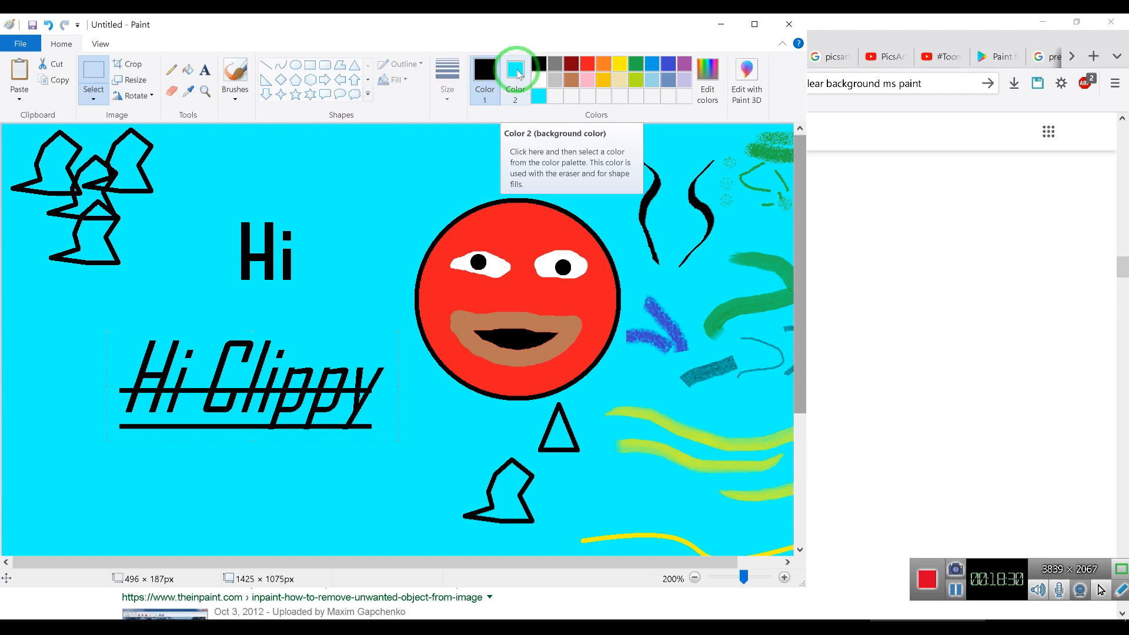
left_click(65, 81)
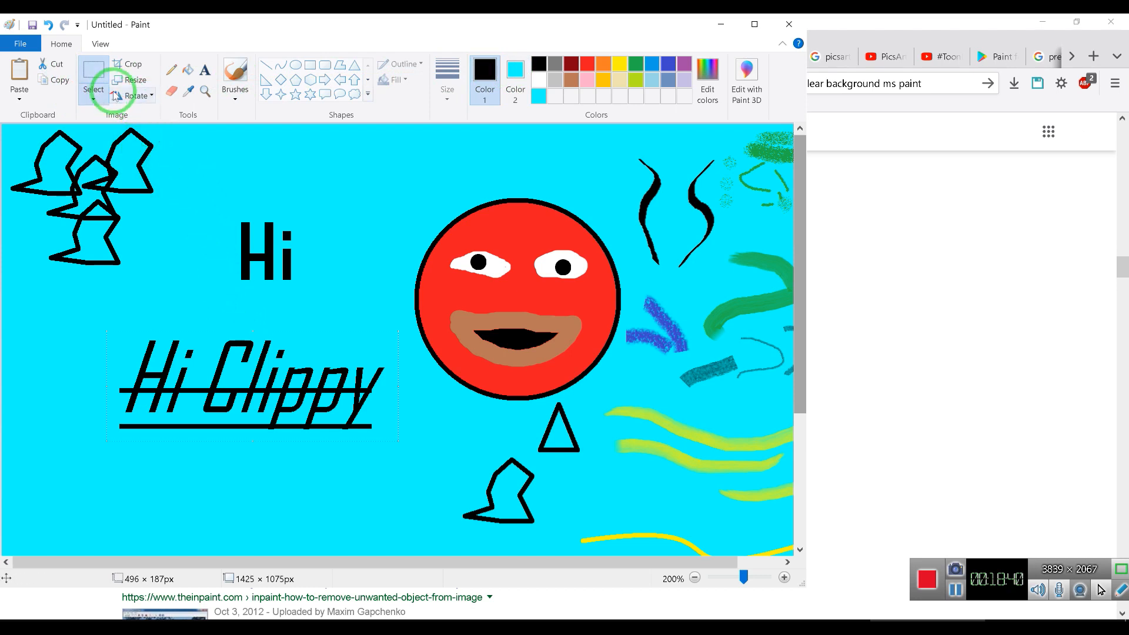
Try skewing the selected "Hi Clippy" text 55 degrees horizontally and 10 degrees vertically, shift it slightly, and undo the skew
left_click(131, 82)
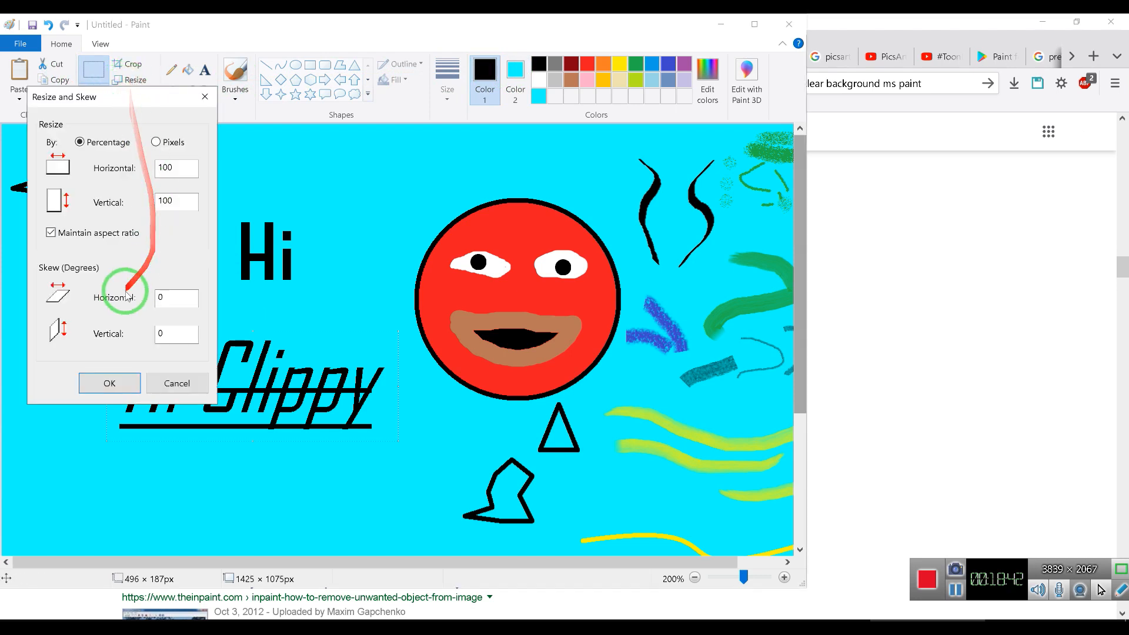
left_click_drag(166, 300, 108, 301)
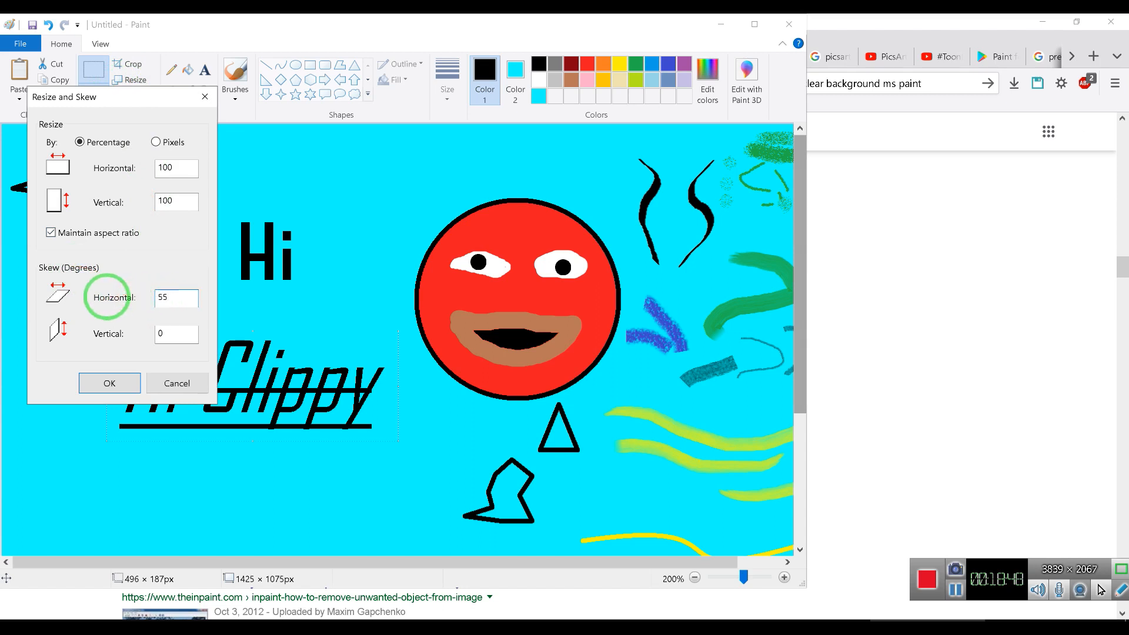
left_click_drag(166, 334, 85, 331)
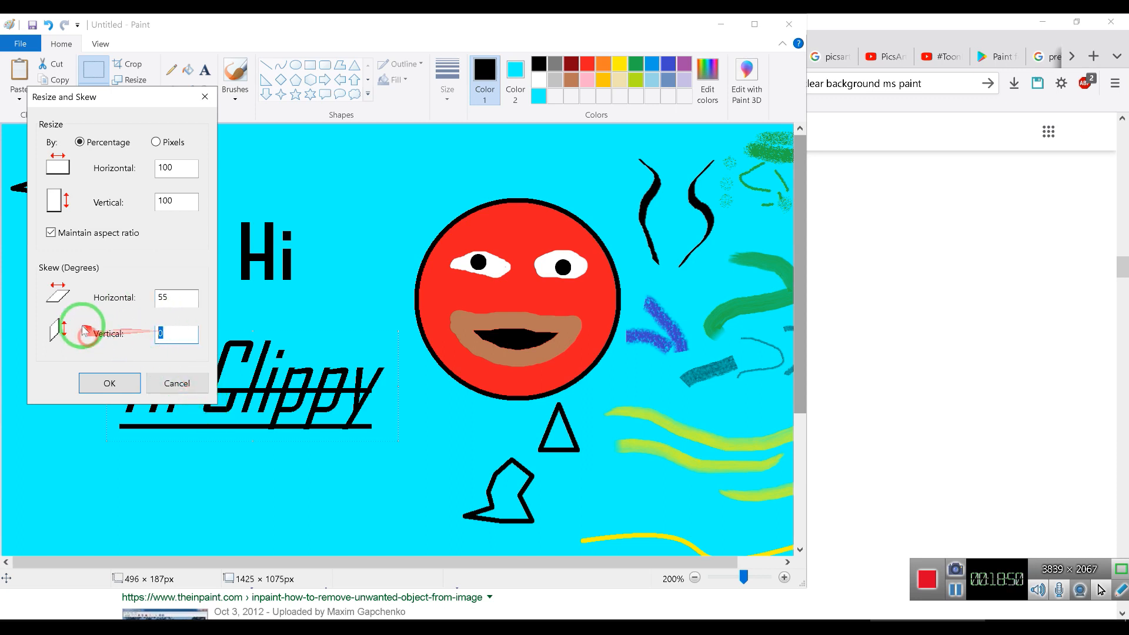
type("10")
left_click(117, 380)
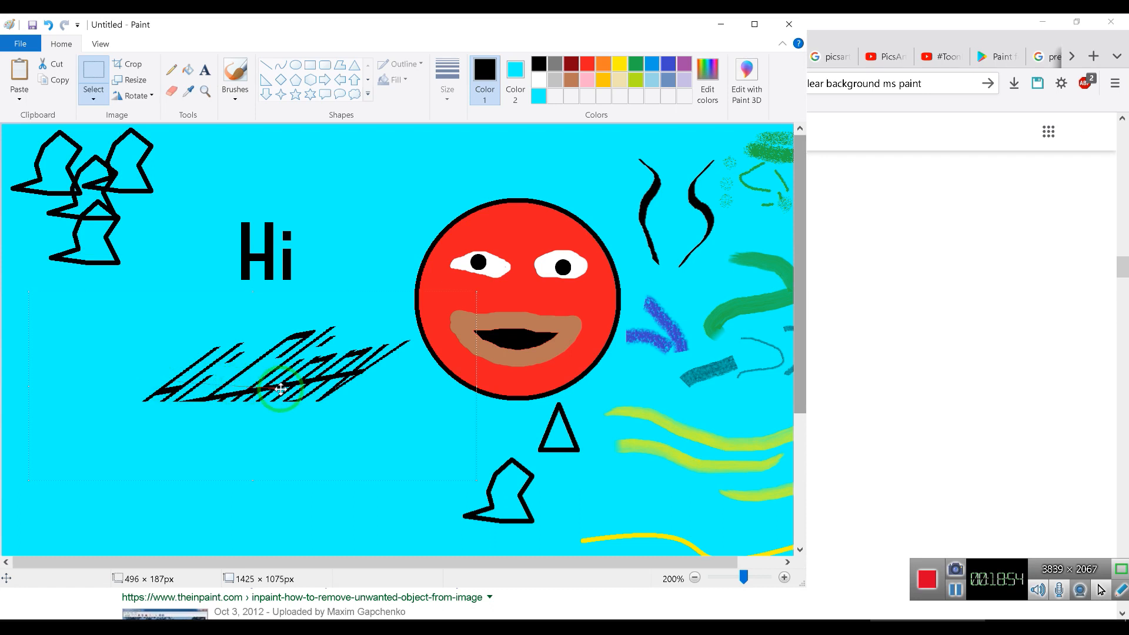
mouse_move(283, 398)
left_mouse_down()
mouse_move(282, 412)
mouse_move(274, 387)
left_mouse_up()
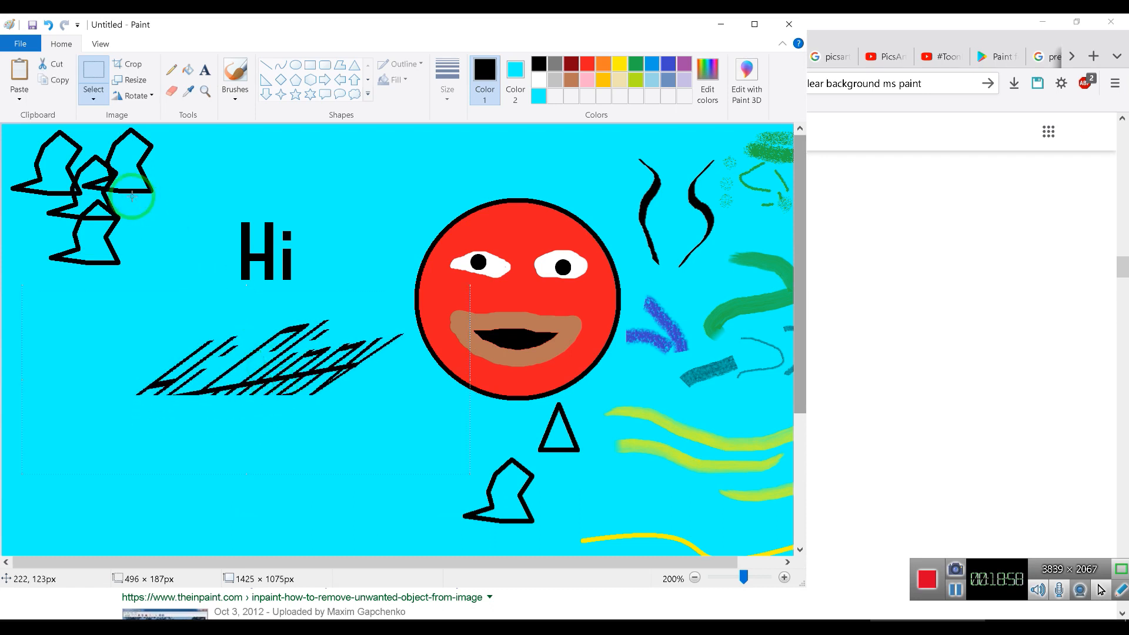
key("ctrl+z")
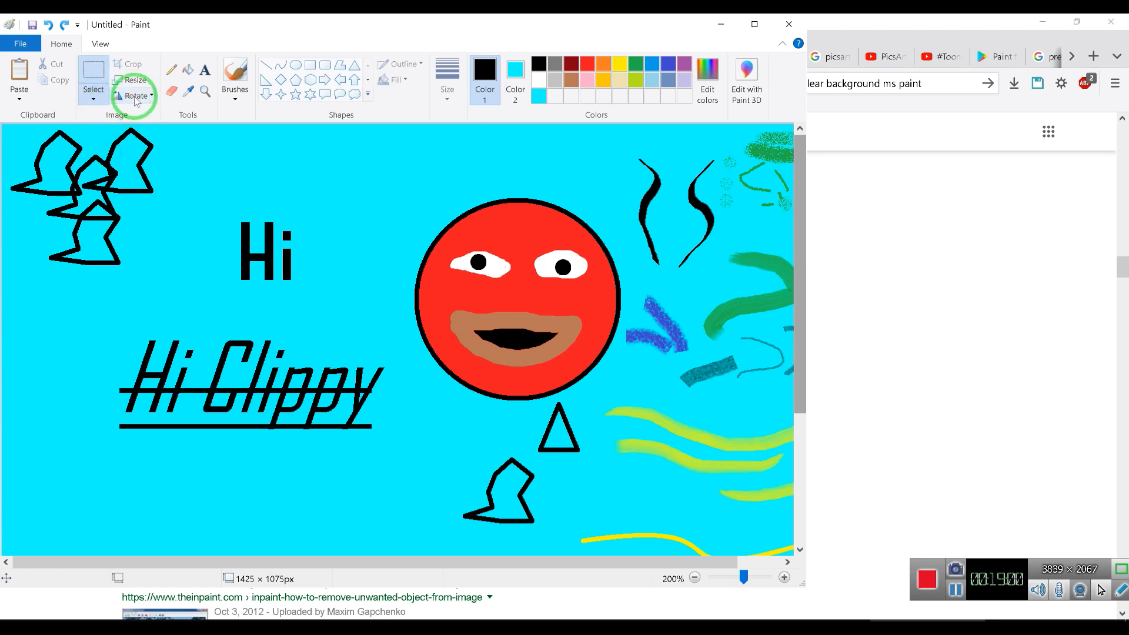
Select the "Hi Clippy" text with a rectangle of about 502 × 205 px and skew it 10 degrees horizontally
left_click_drag(103, 329, 397, 450)
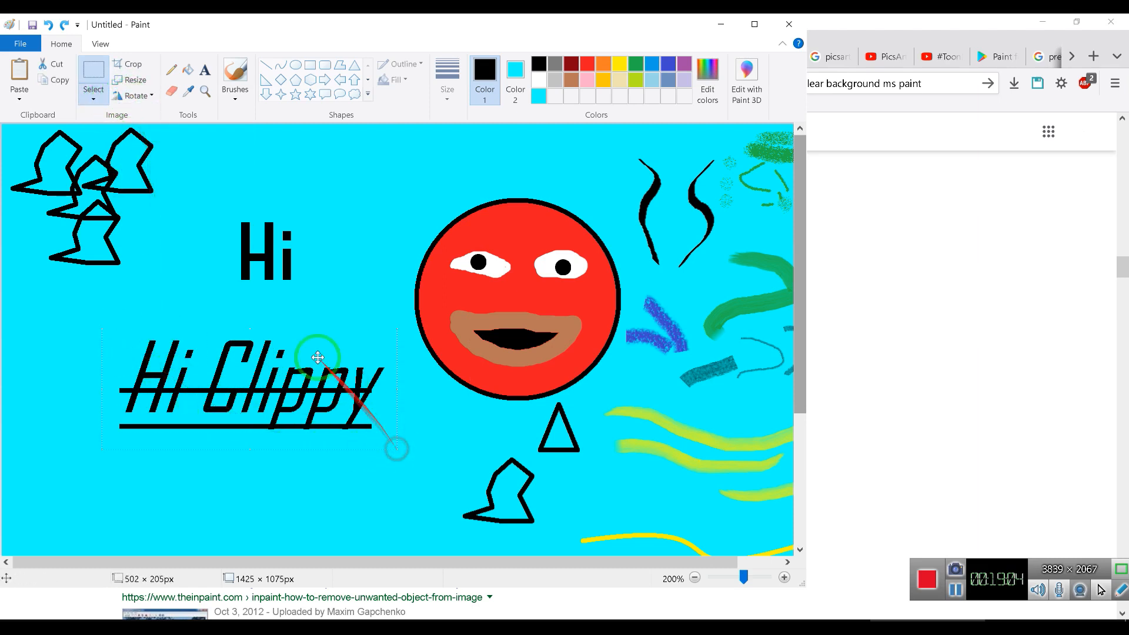
left_click(92, 99)
left_click(125, 237)
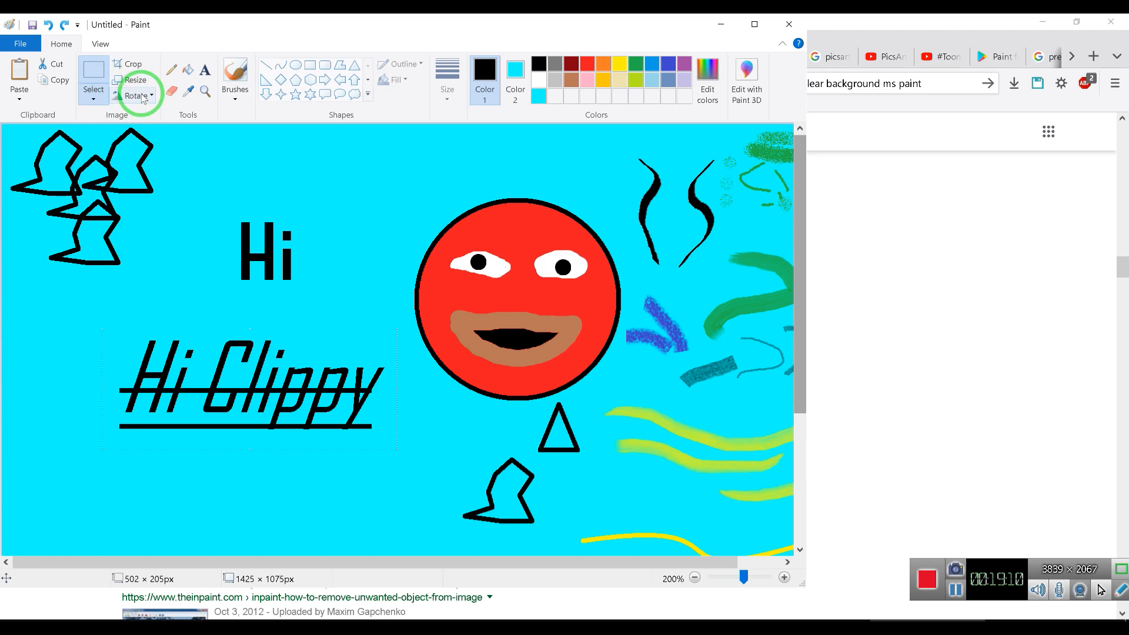
left_click(140, 83)
double_click(171, 297)
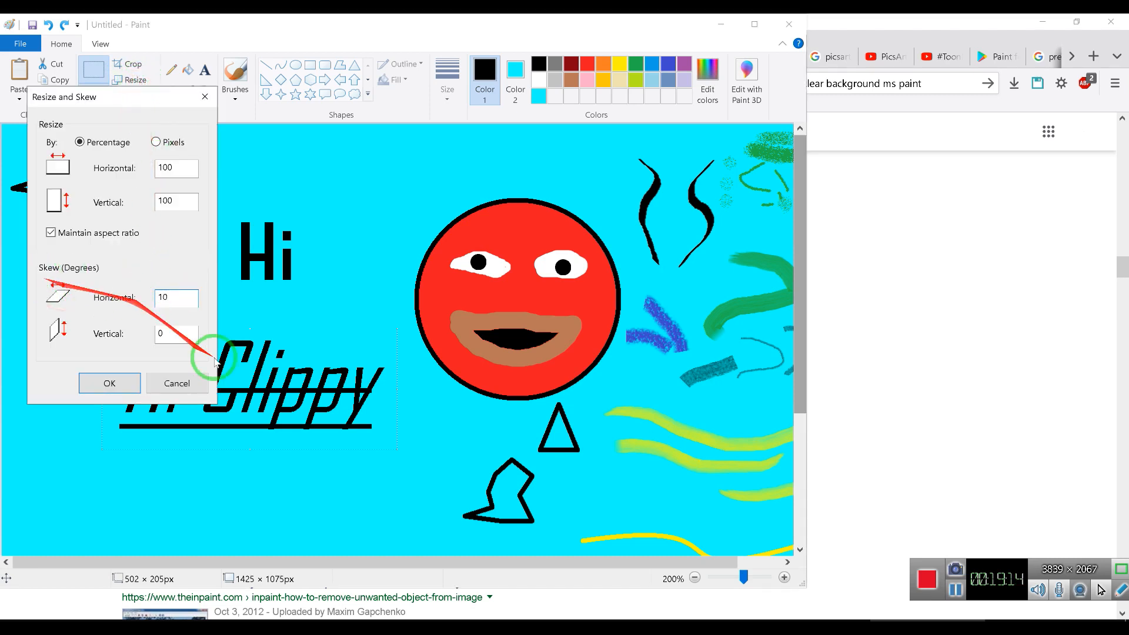
left_click(109, 383)
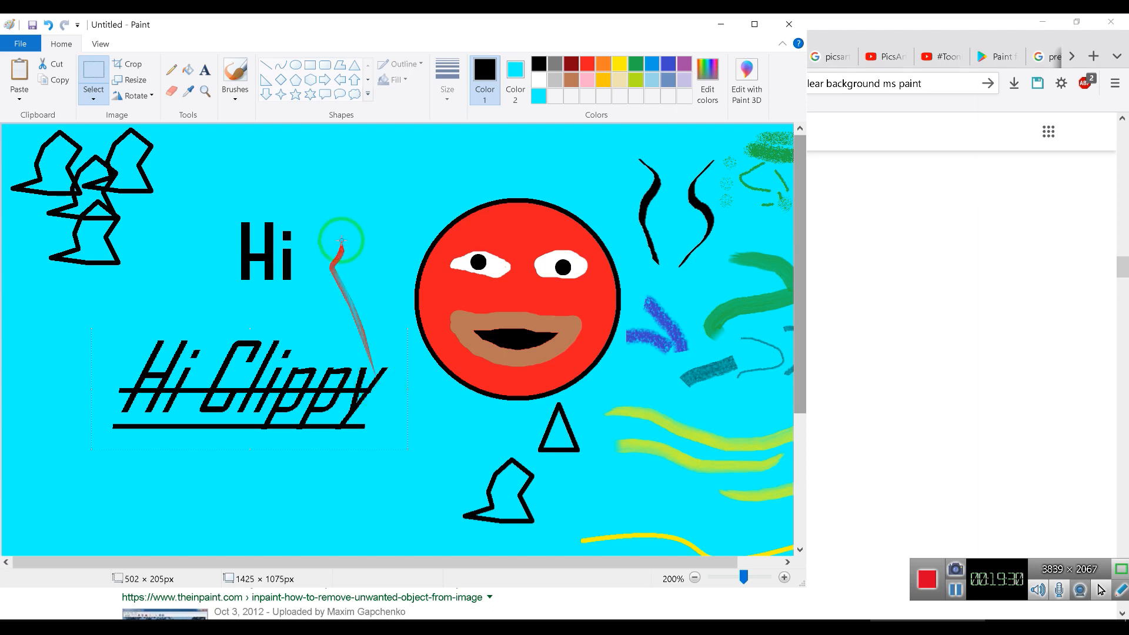
Flip the selected "Hi Clippy" text horizontally, flip it back, and view the remaining rotate options
left_click(143, 96)
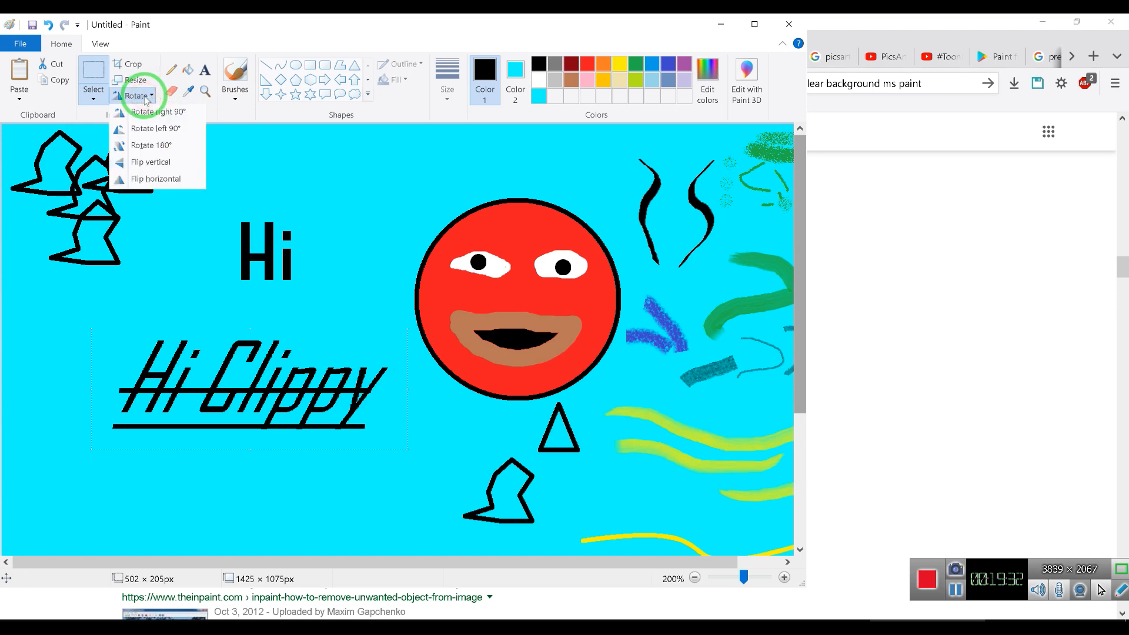
left_click(156, 180)
left_click(140, 96)
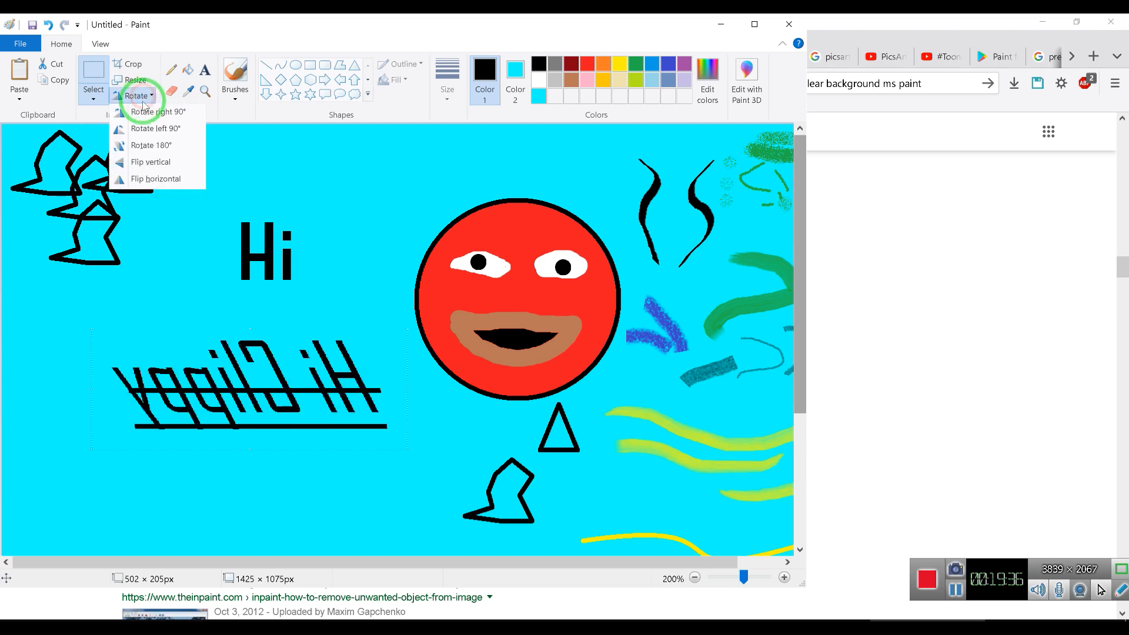
left_click(154, 179)
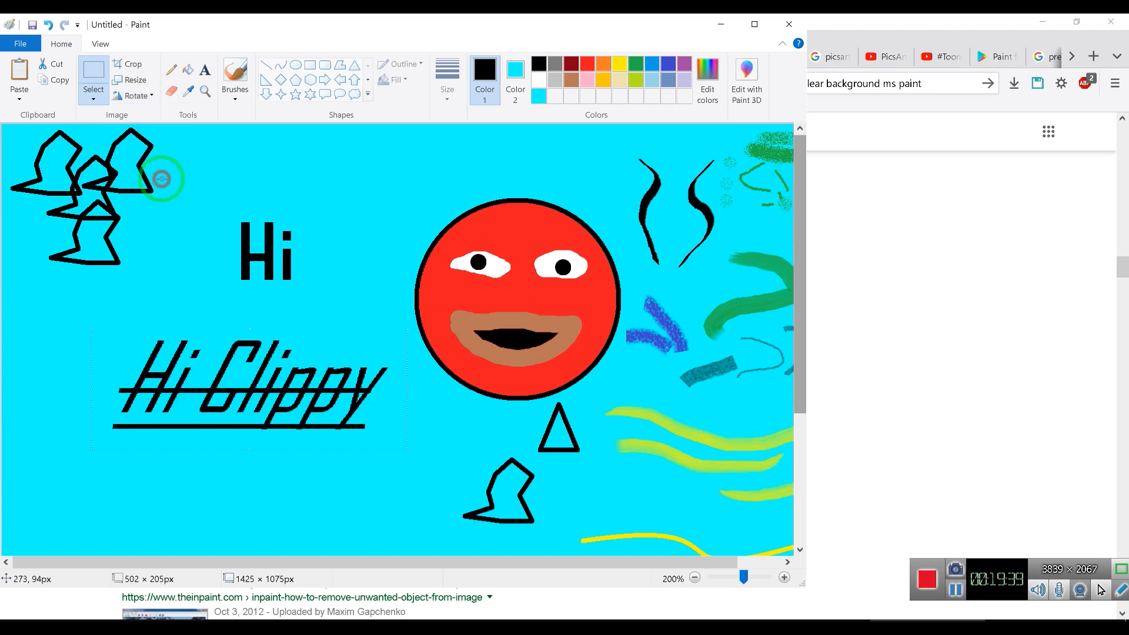
left_click(138, 96)
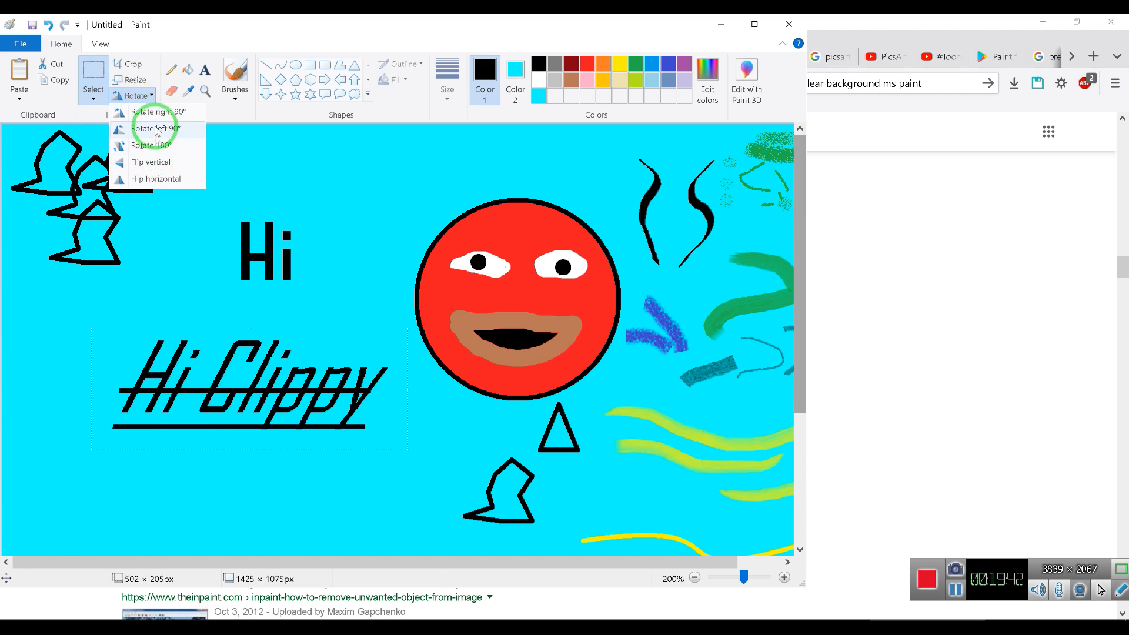
left_click(447, 16)
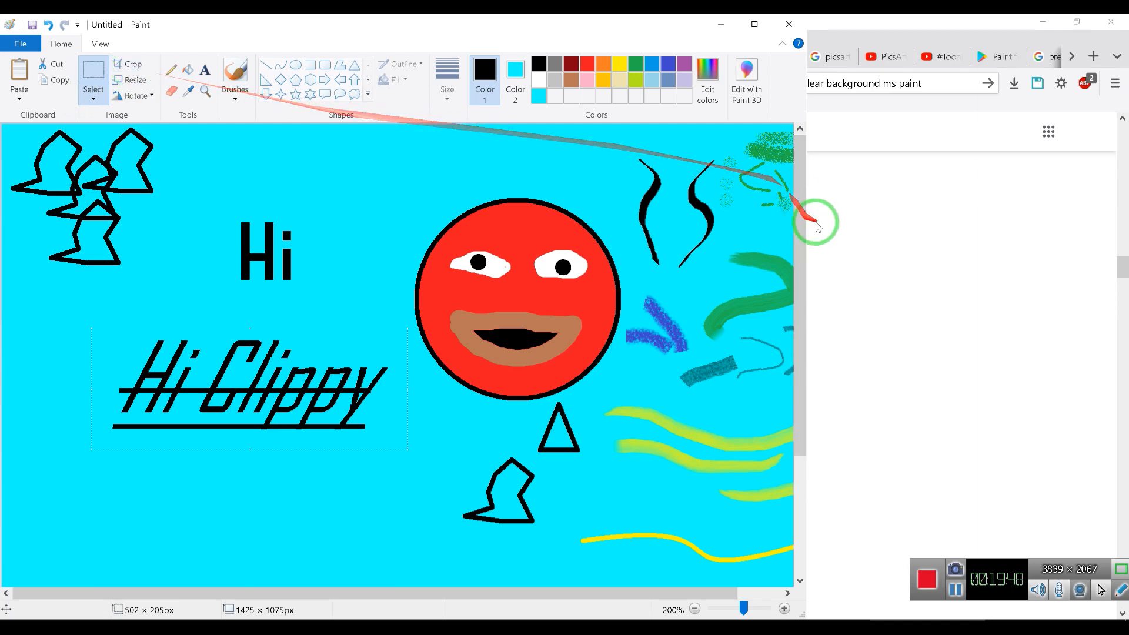
Try cropping the picture to the selected "Hi Clippy" text and undo the crop
mouse_move(801, 206)
left_mouse_down()
mouse_move(808, 344)
mouse_move(803, 257)
left_mouse_up()
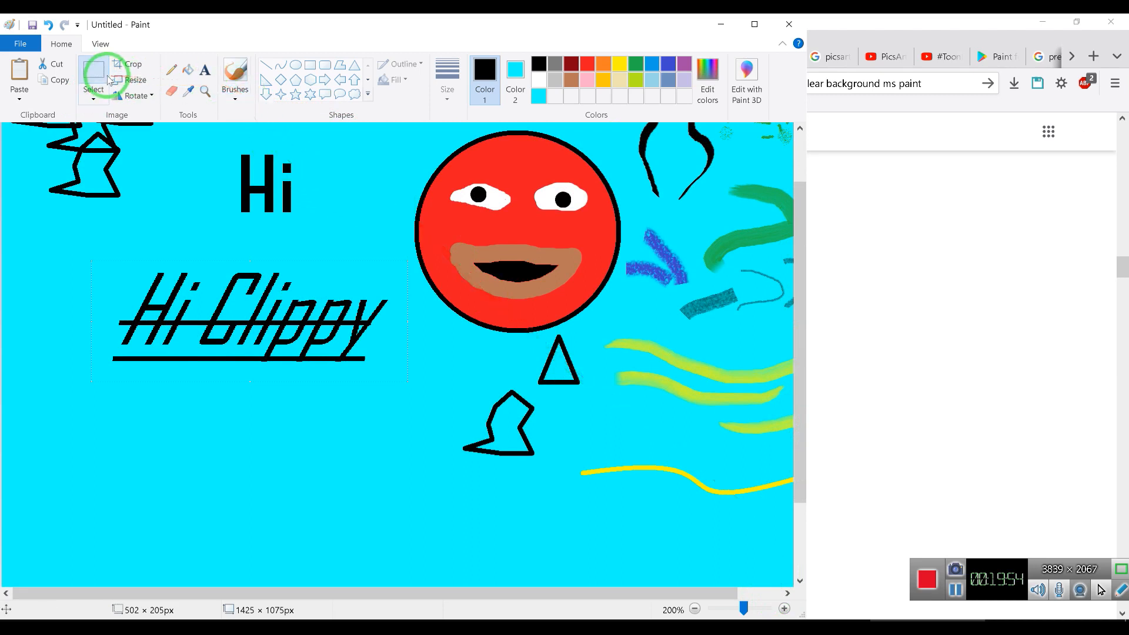
left_click(128, 64)
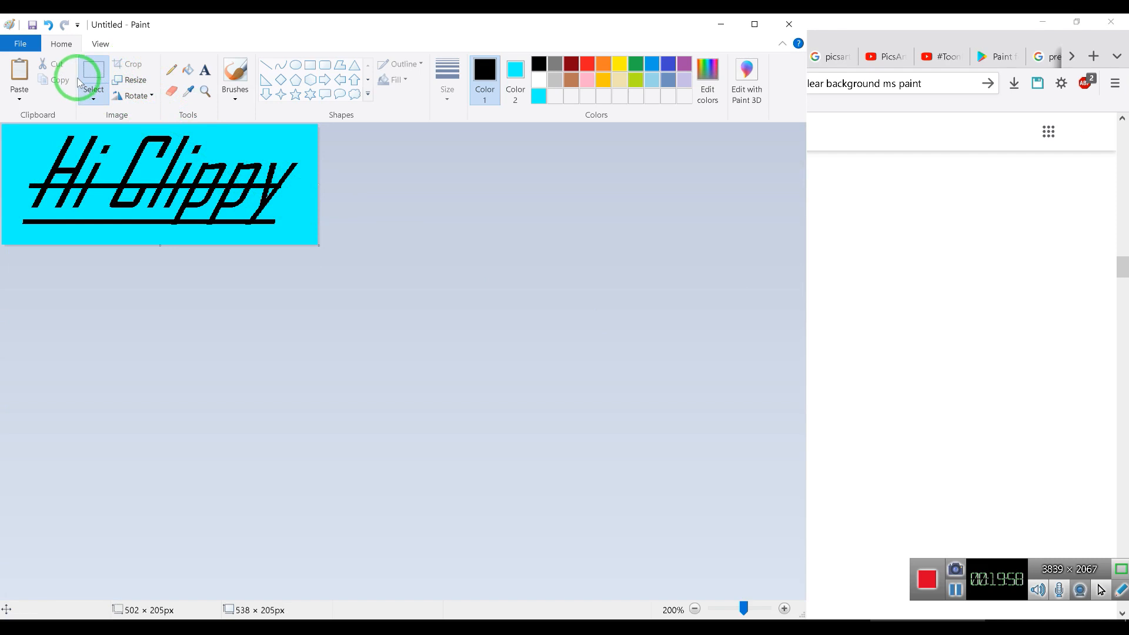
key("ctrl+z")
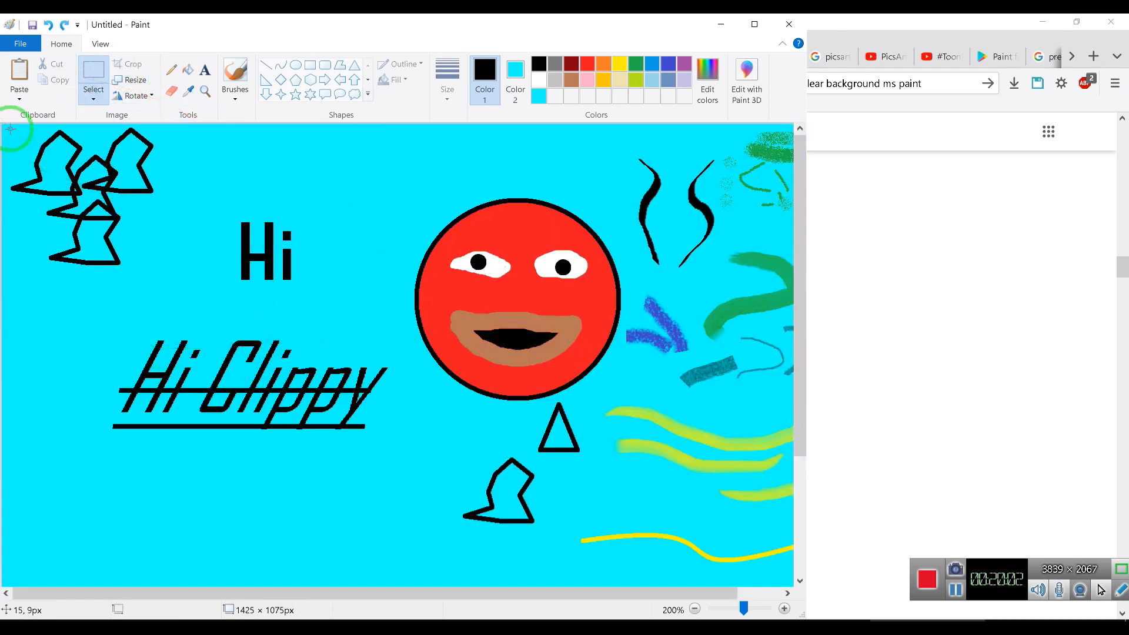
Crop the picture to a selection of about 1062 × 746 px from the upper-left corner, covering the texts and the face
left_click_drag(4, 125, 627, 564)
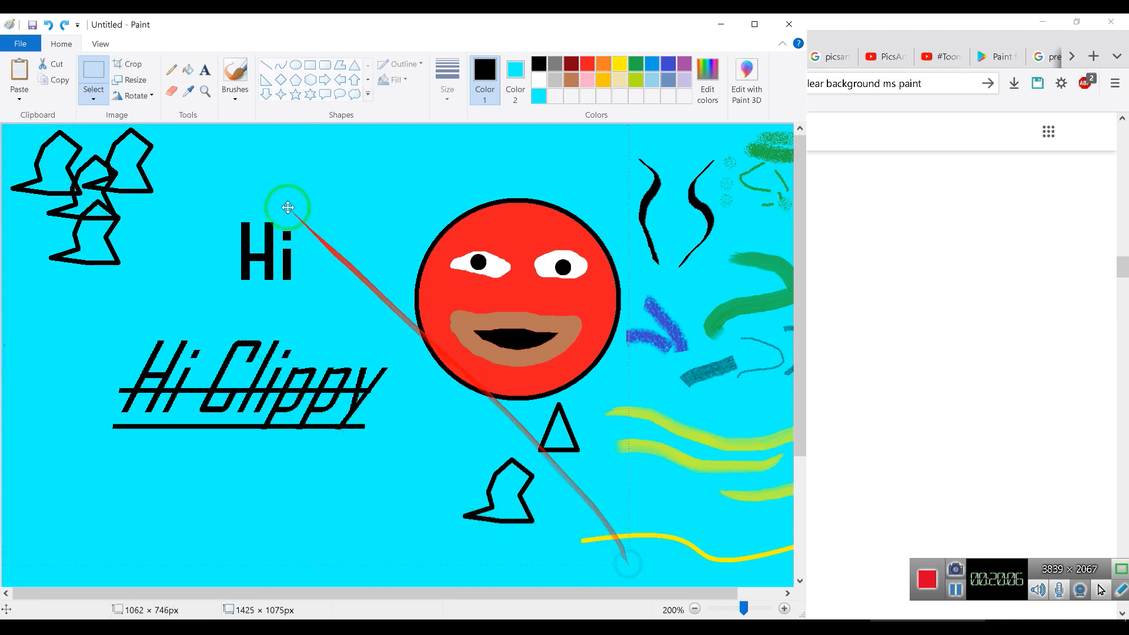
left_click(129, 64)
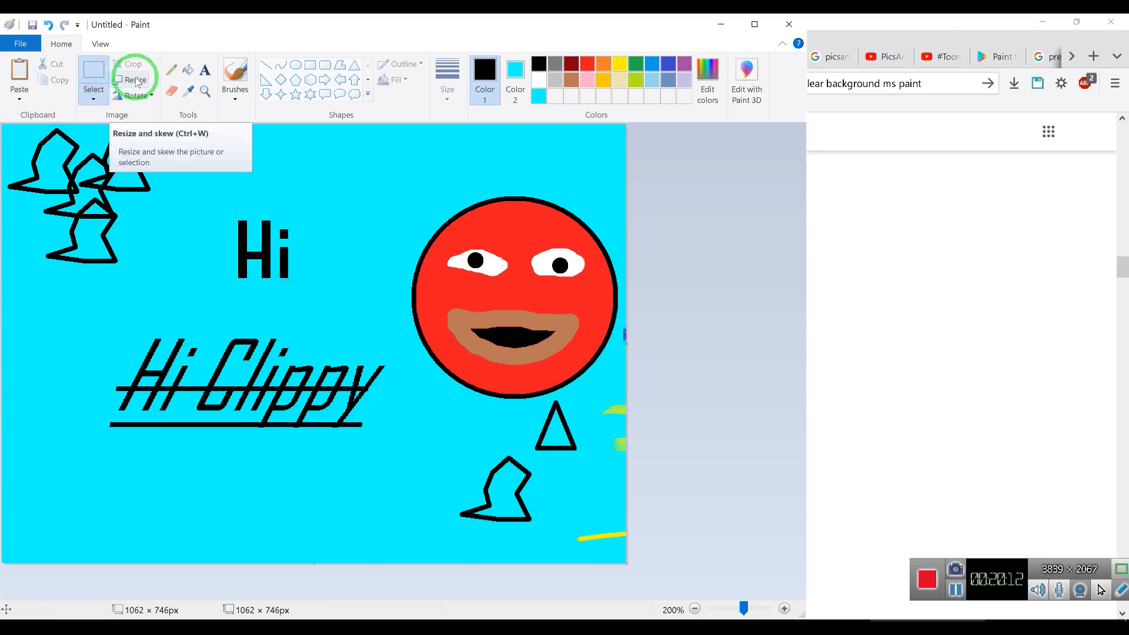
View the available file formats for saving the picture, including JPEG and PNG, and cancel without saving
left_click(22, 44)
left_click(22, 44)
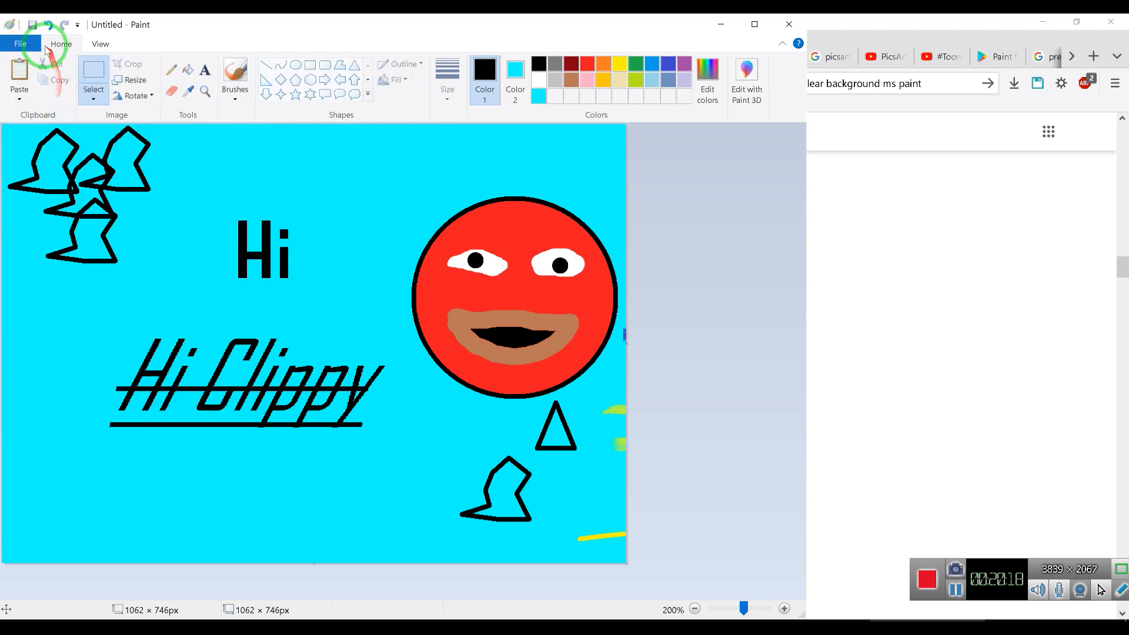
left_click(23, 44)
left_click(69, 160)
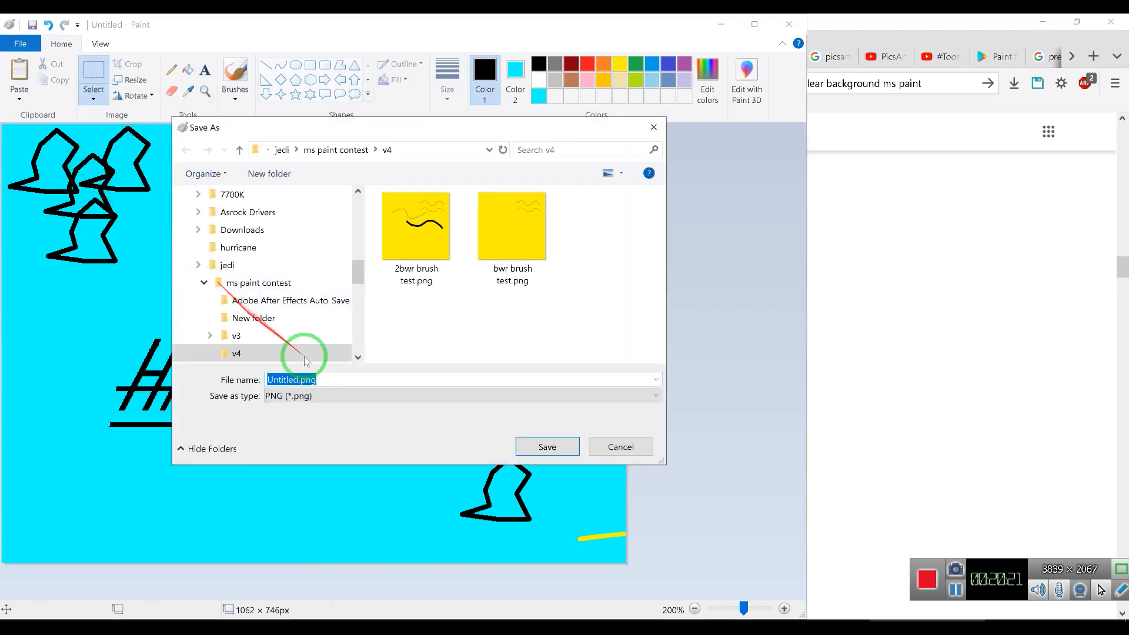
left_click(329, 395)
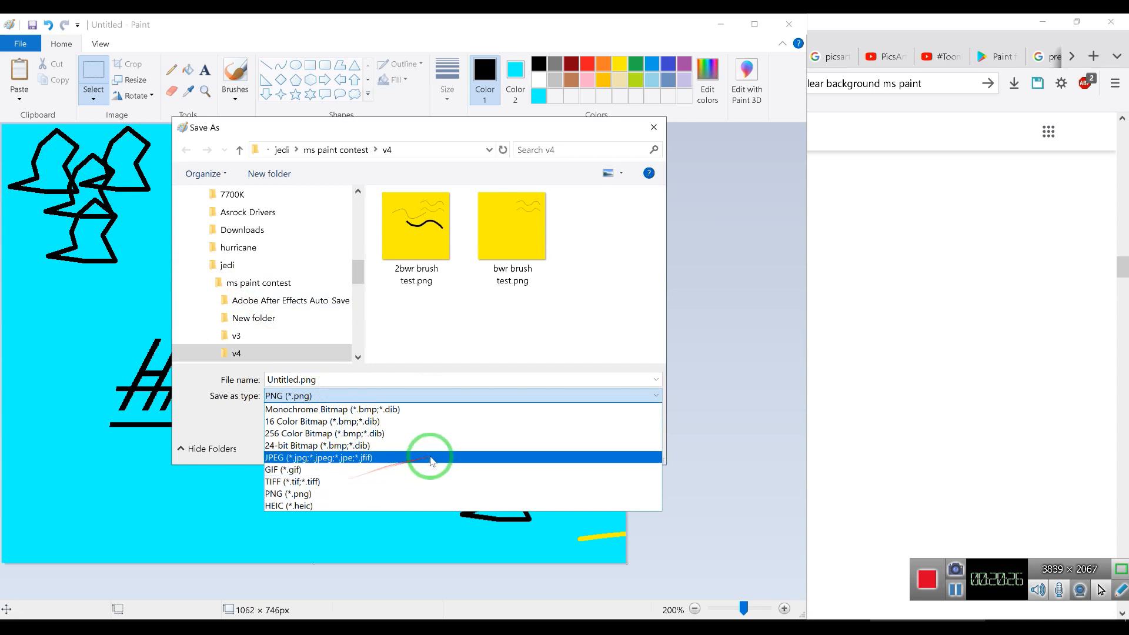
left_click(156, 486)
left_click(615, 448)
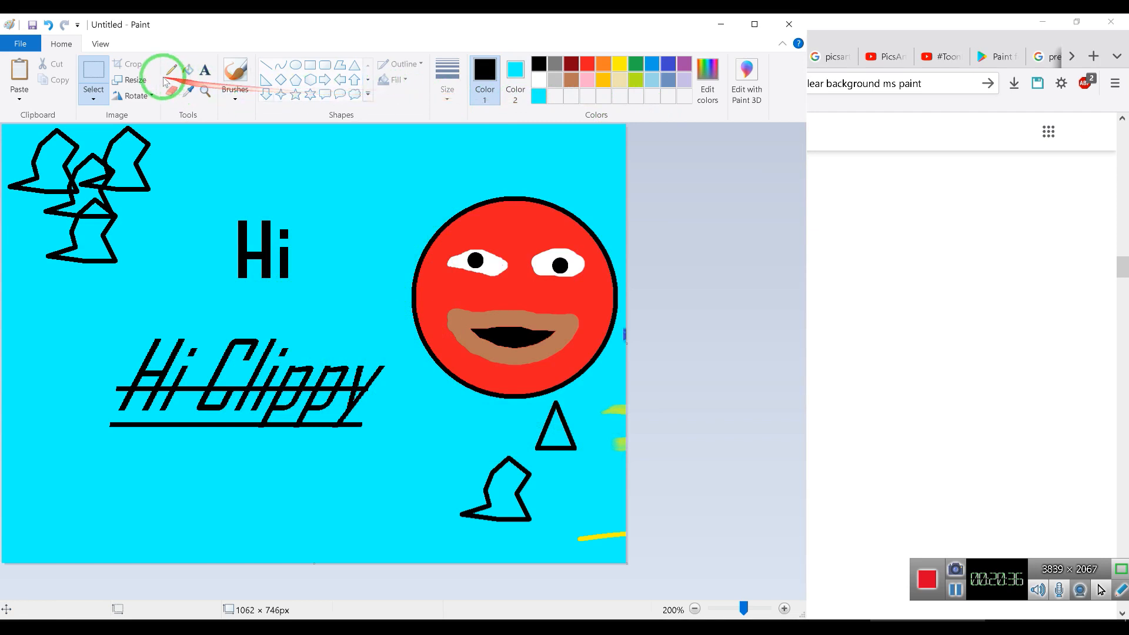
Erase the upper part of the H's left stem in the word "Hi" with the Eraser
left_click(104, 72)
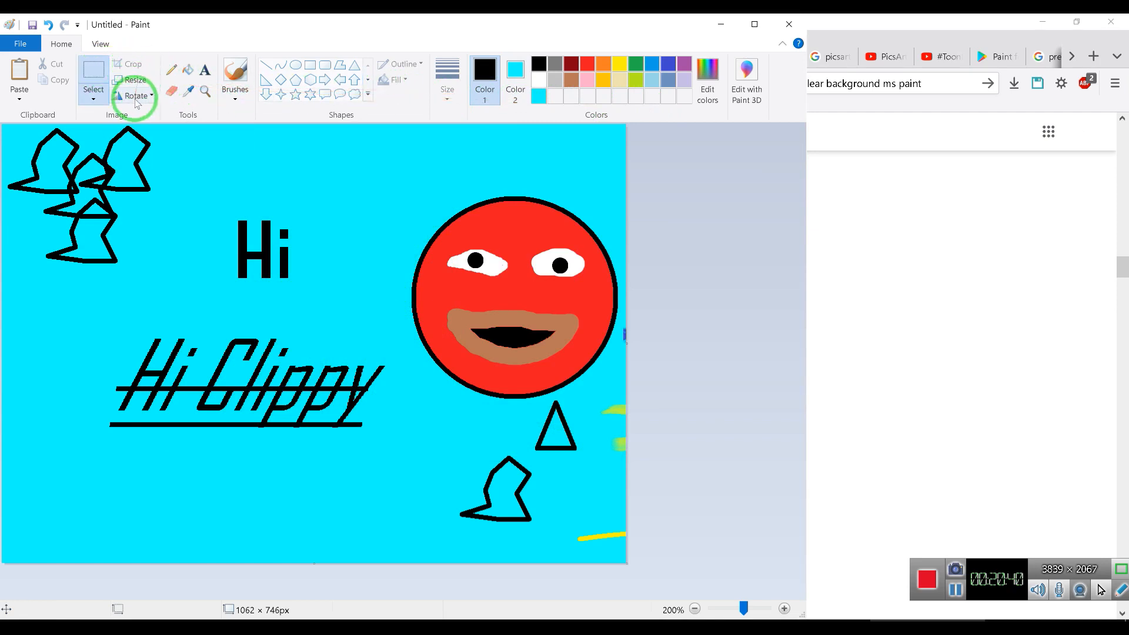
left_click(172, 96)
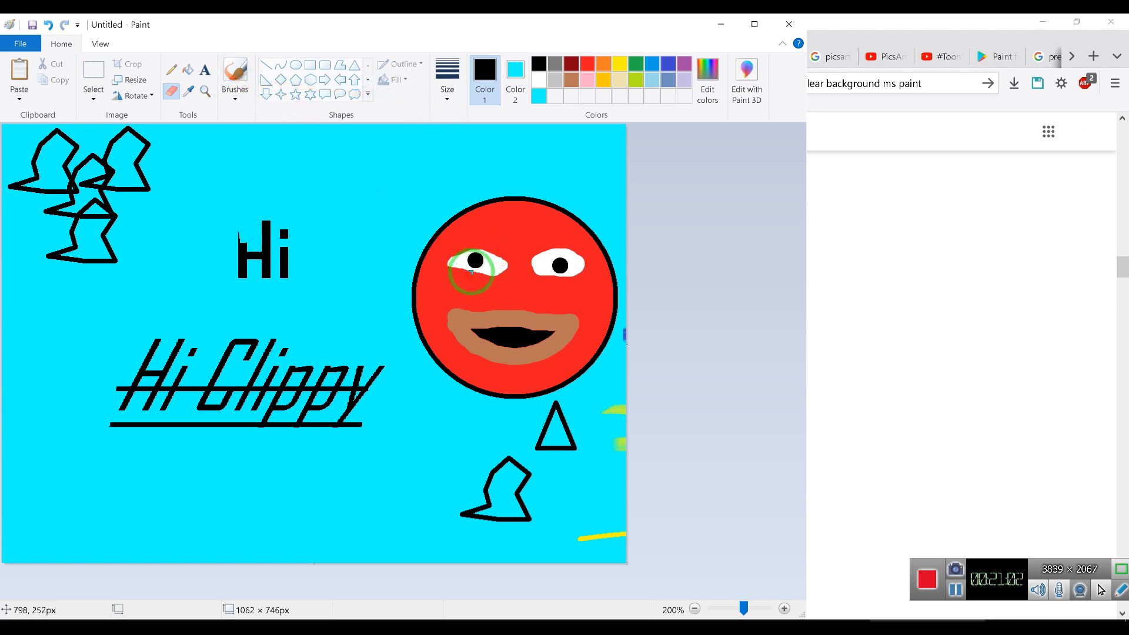
Reshape the whites of the face's eyes into almond shapes by painting over their edges with a red round brush
left_click(587, 63)
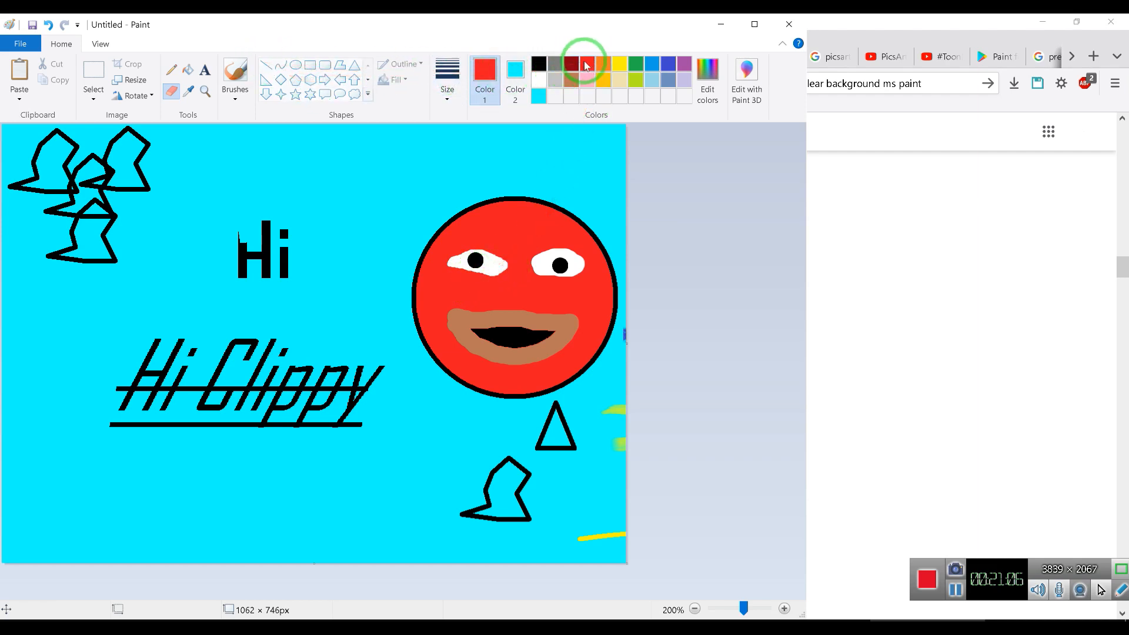
left_click(238, 74)
left_click(234, 98)
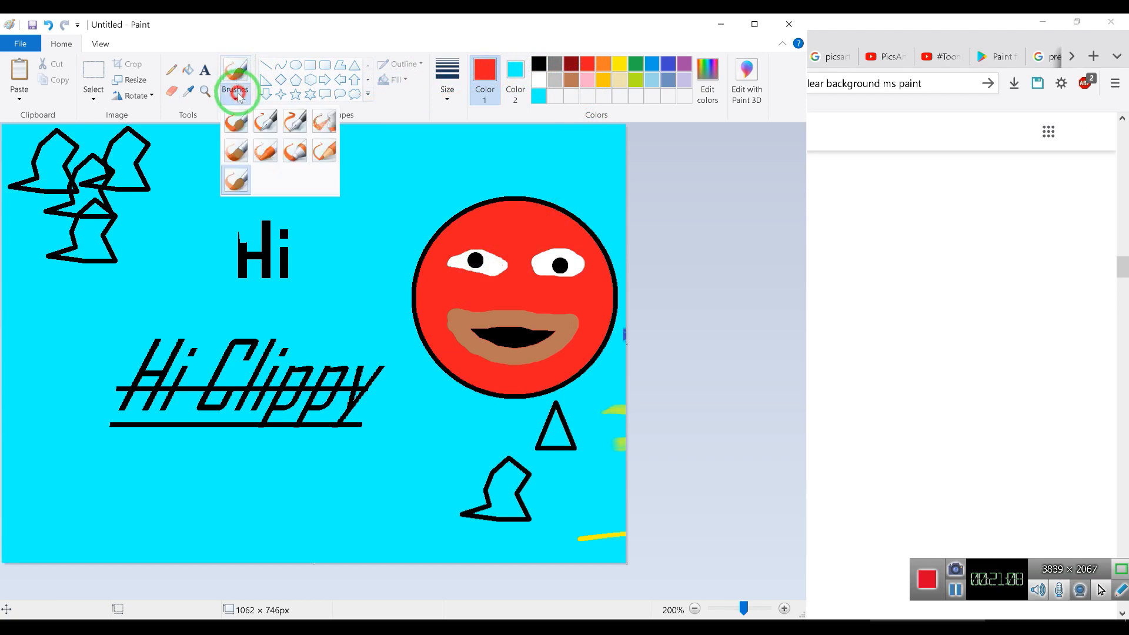
left_click(234, 127)
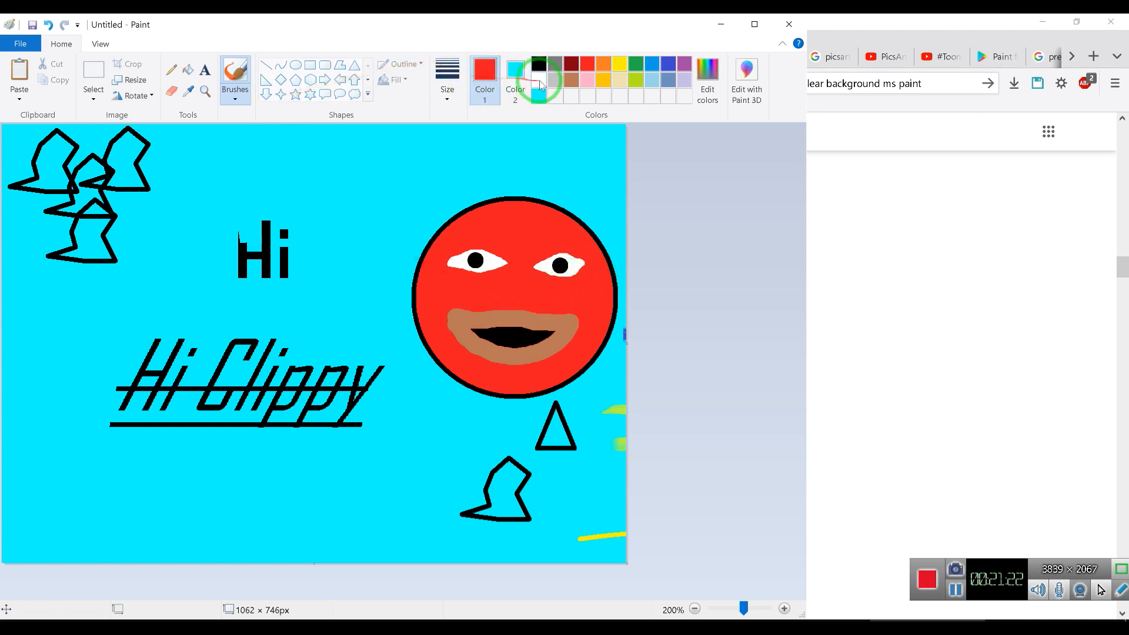
Draw two white rectangular teeth in the mouth, about 13 × 16 px and 15 × 22 px, and fill them with white
left_click(310, 67)
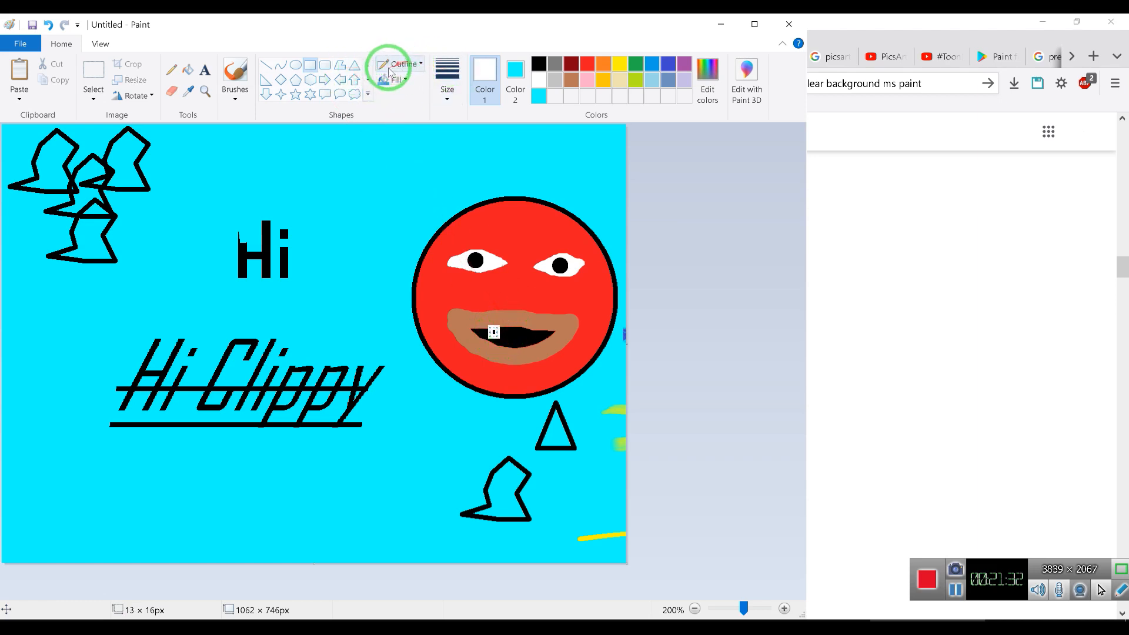
left_click(188, 69)
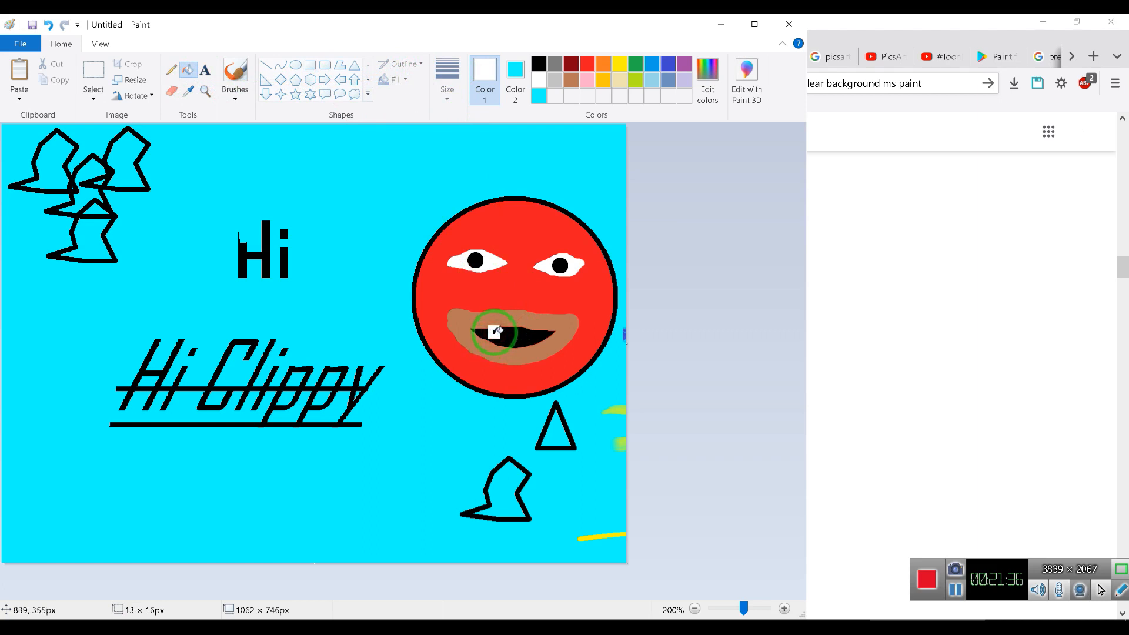
left_click(312, 65)
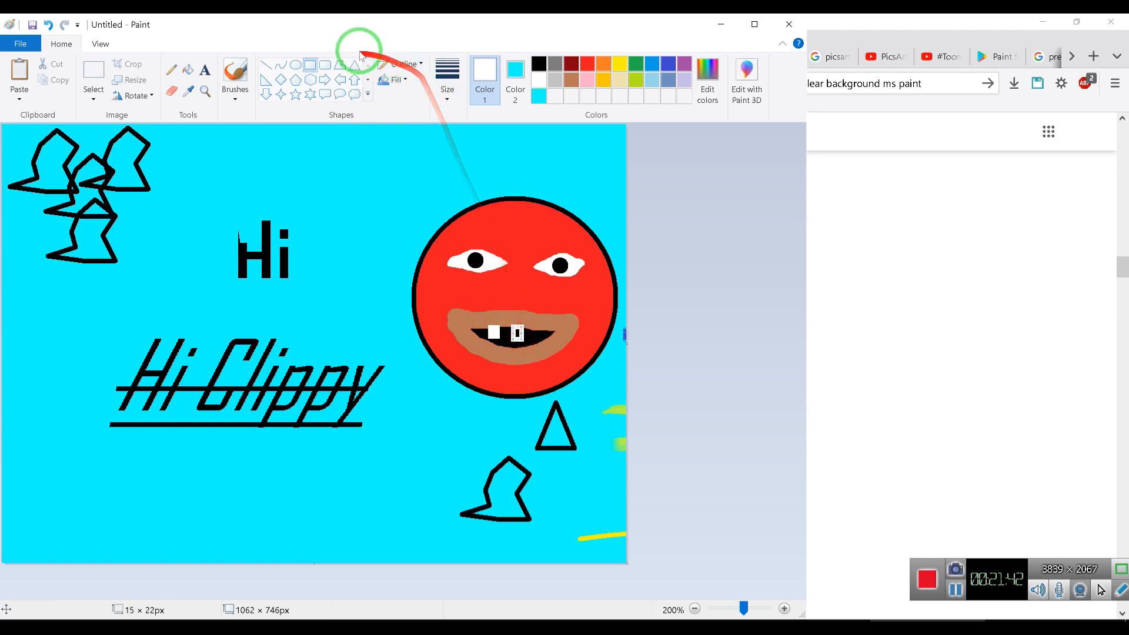
left_click(188, 69)
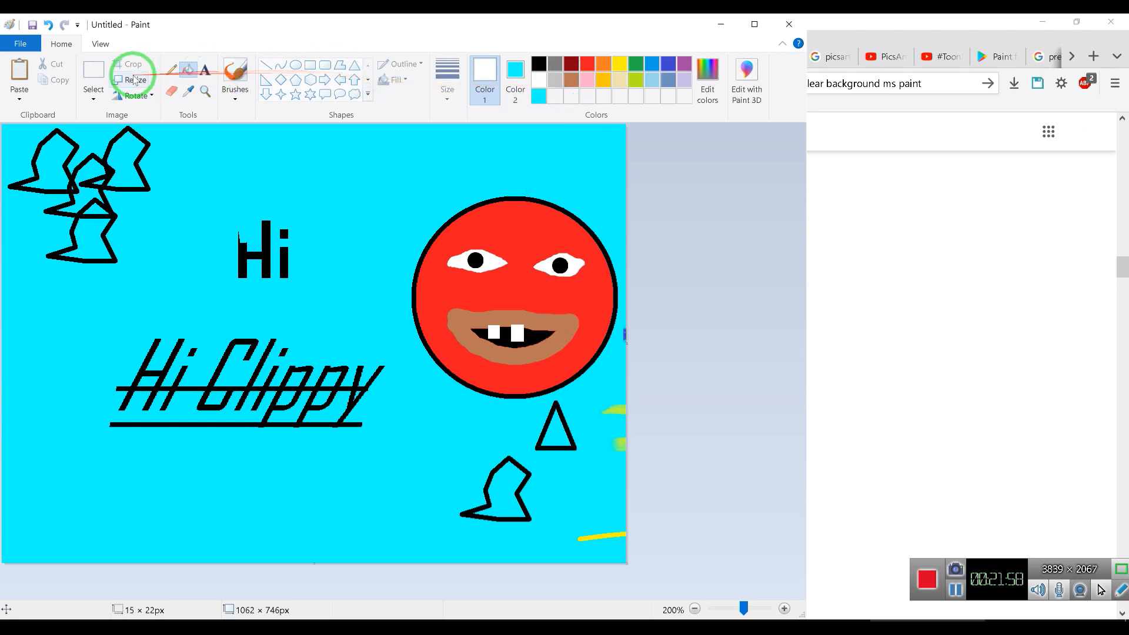
Sample the brown of the lips as Color 1 with the Color picker and switch to the brush
left_click(190, 92)
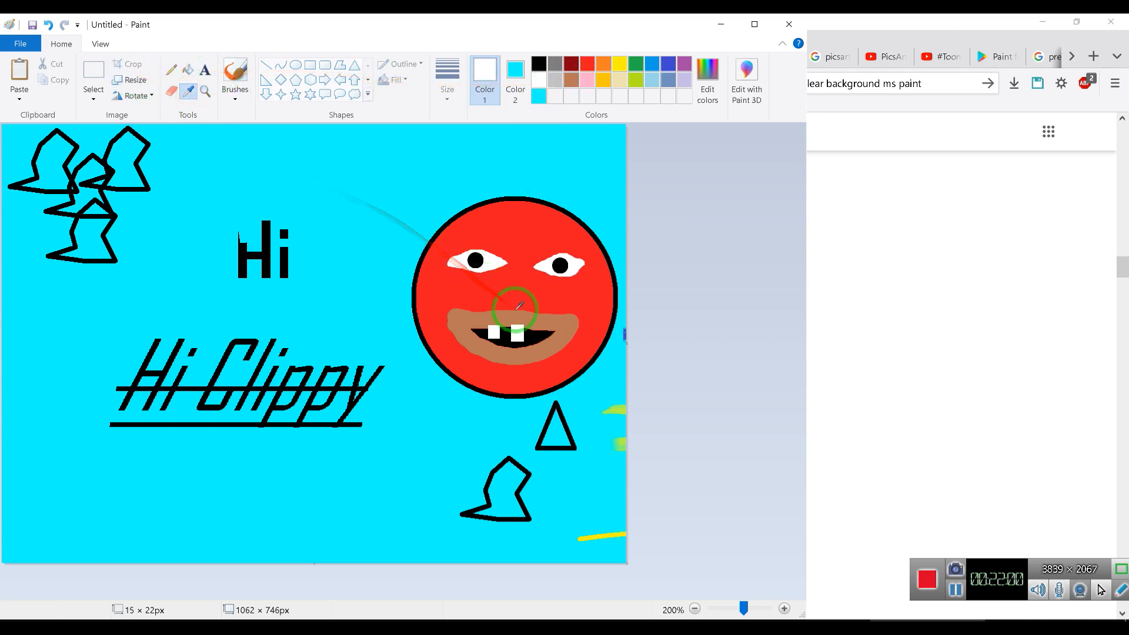
left_click(537, 317)
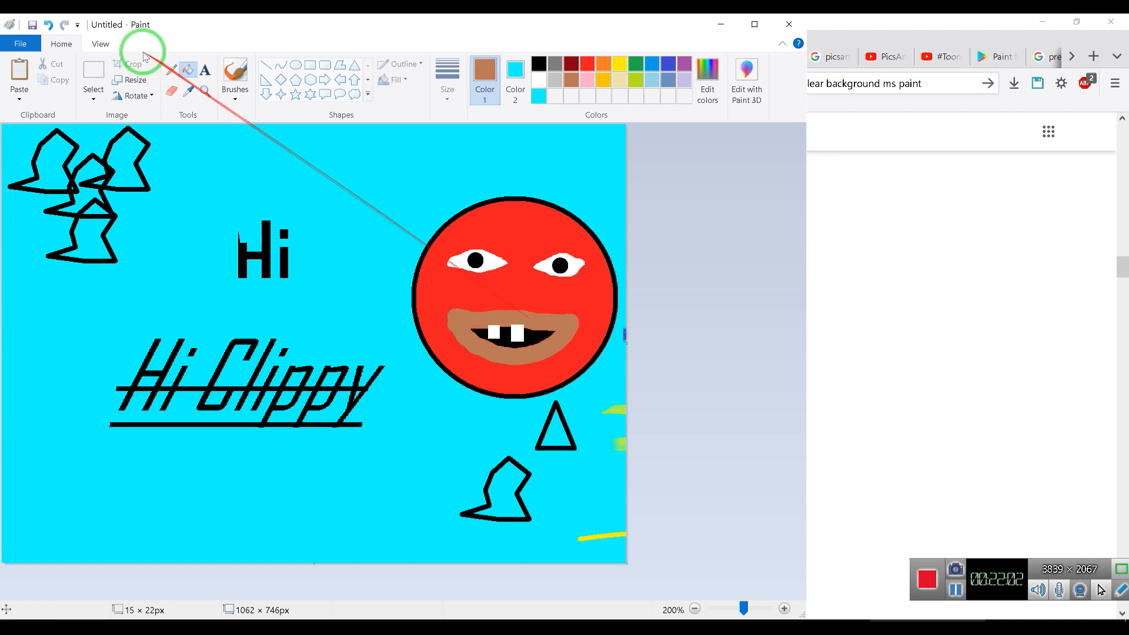
left_click(467, 321)
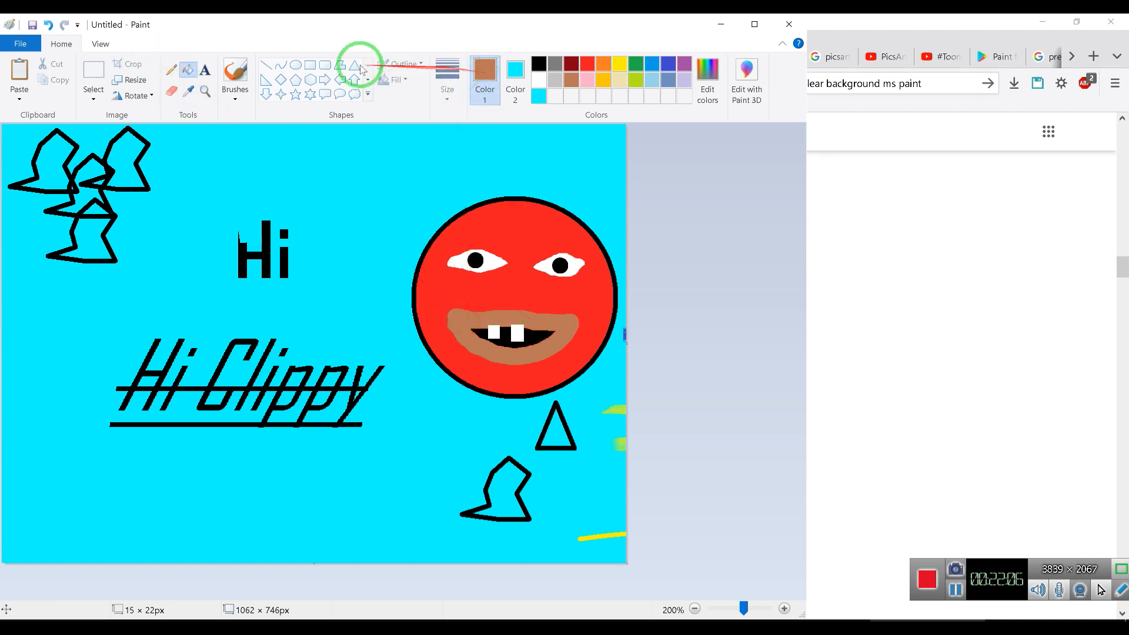
left_click(238, 75)
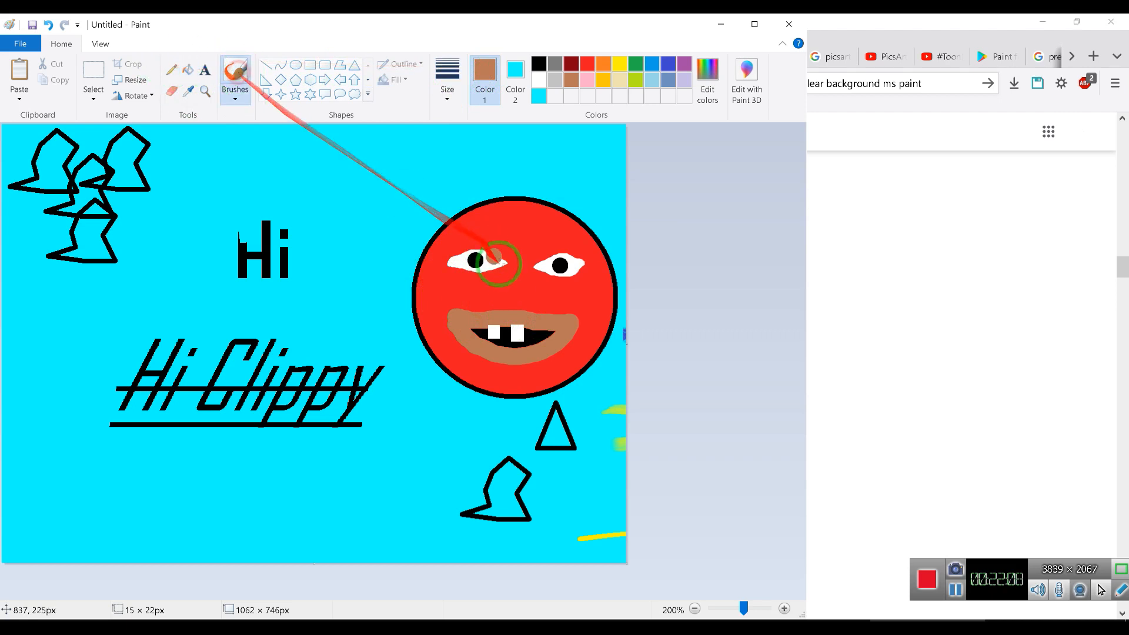
Paint lip-brown over the upper edges of the two white teeth so they tuck under the upper lip
left_click(200, 91)
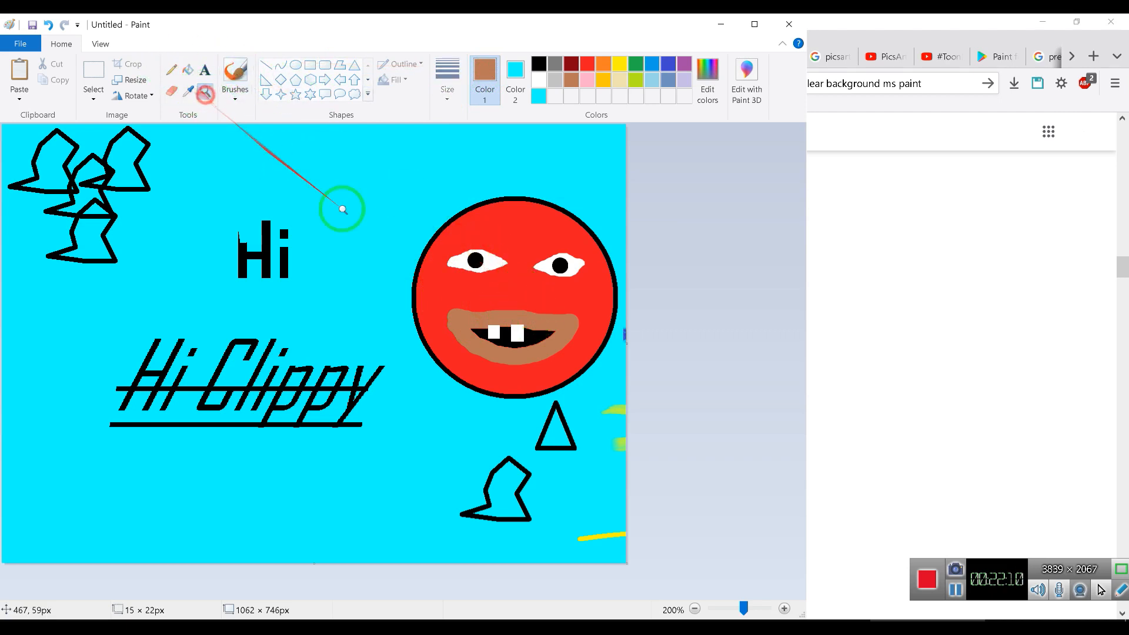
left_click(529, 320)
left_click(598, 268)
left_click(598, 269)
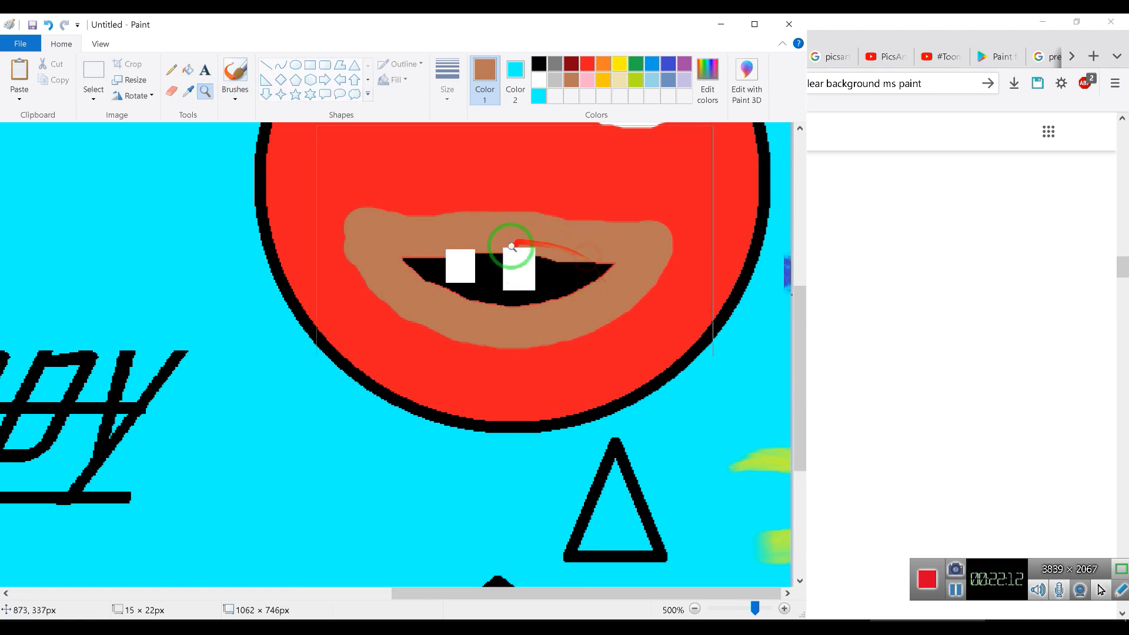
left_click(517, 245)
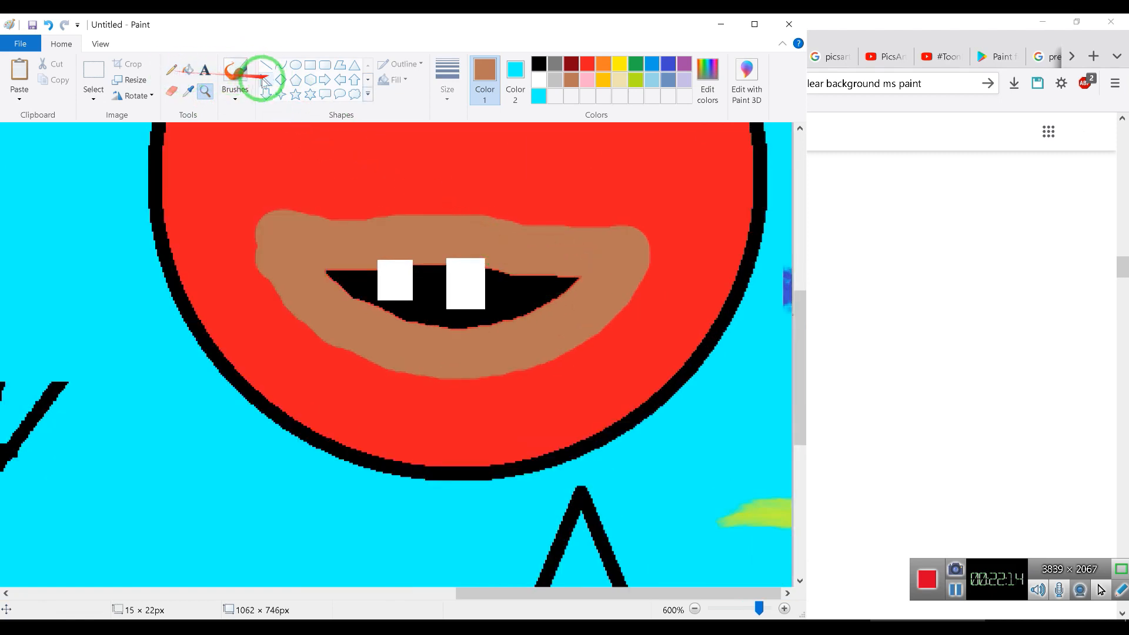
left_click(235, 75)
key("ctrl+z")
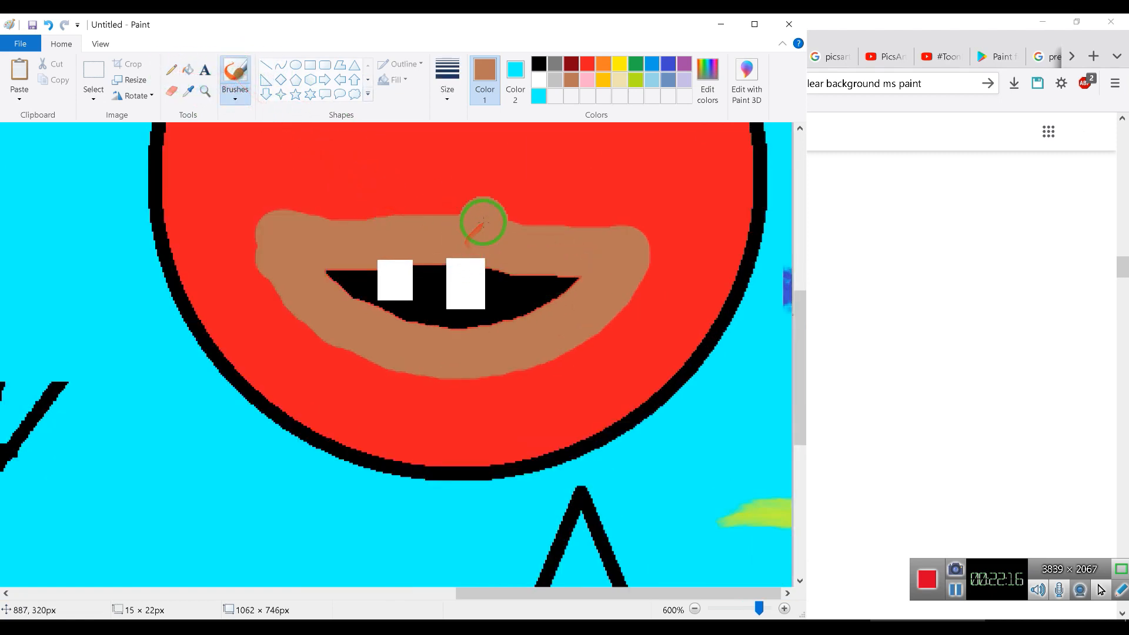
left_click(449, 90)
left_click(464, 202)
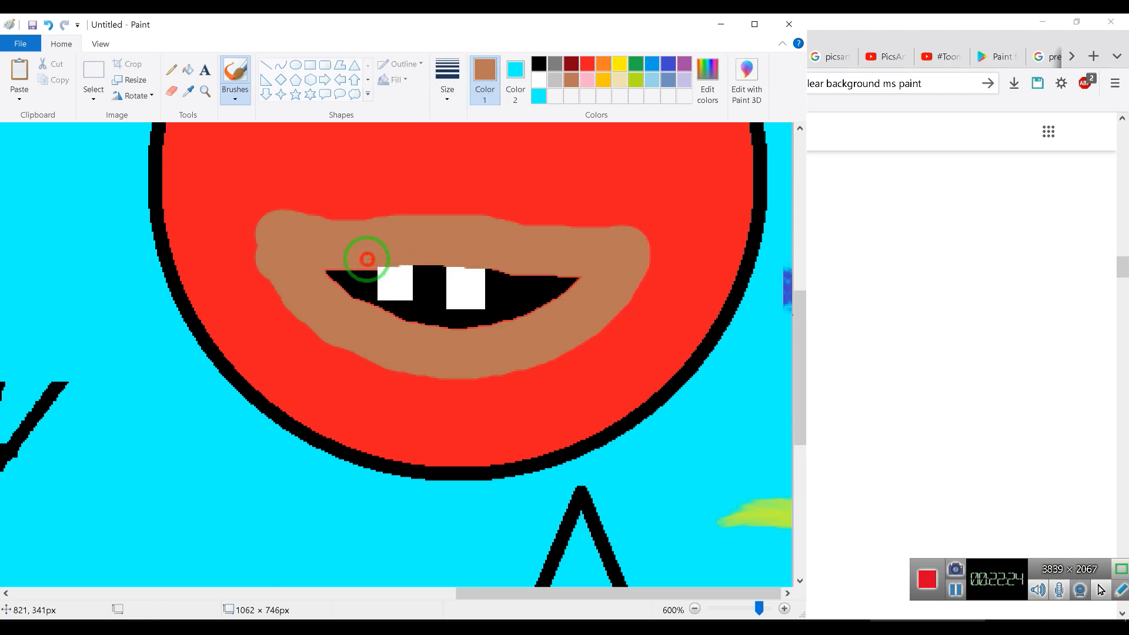
scroll(469, 236, "down", 3)
scroll(391, 222, "up", 3)
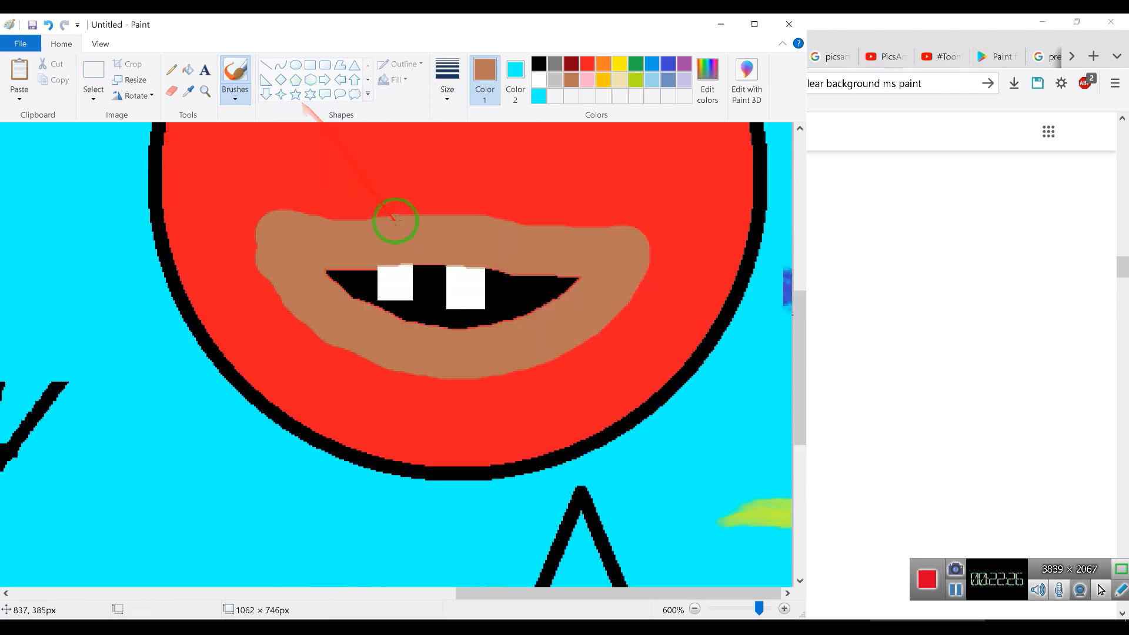
Demonstrate zooming the whole picture out to 50%, in to 300%, and back to 200%
left_click(101, 42)
left_click(53, 76)
left_click(53, 76)
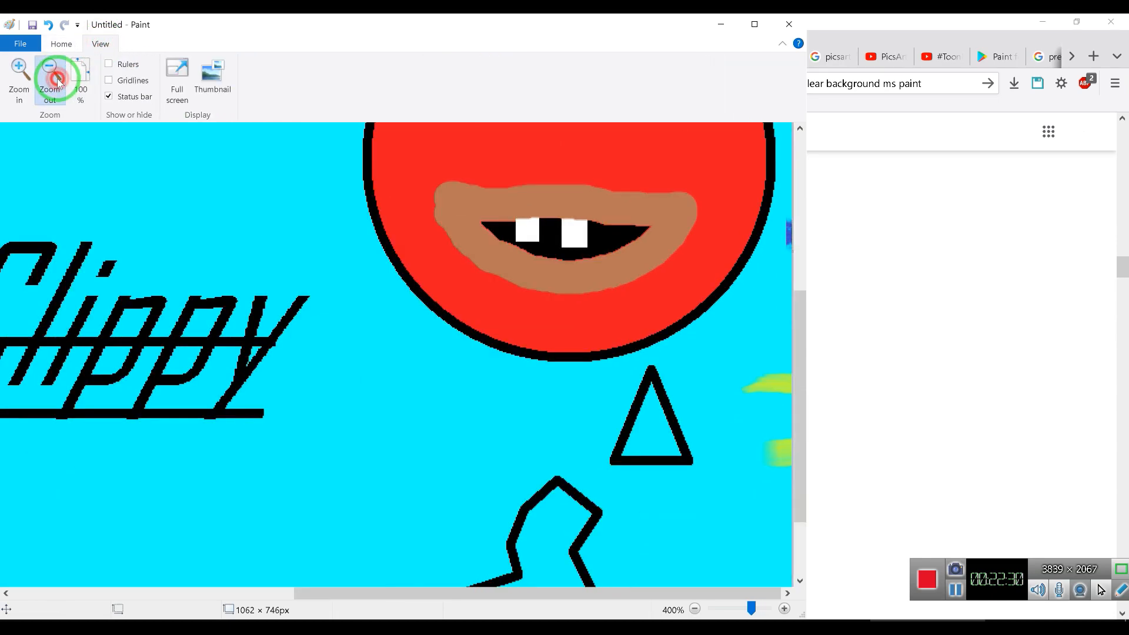
left_click(54, 77)
left_click(56, 79)
left_click(57, 79)
left_click(57, 79)
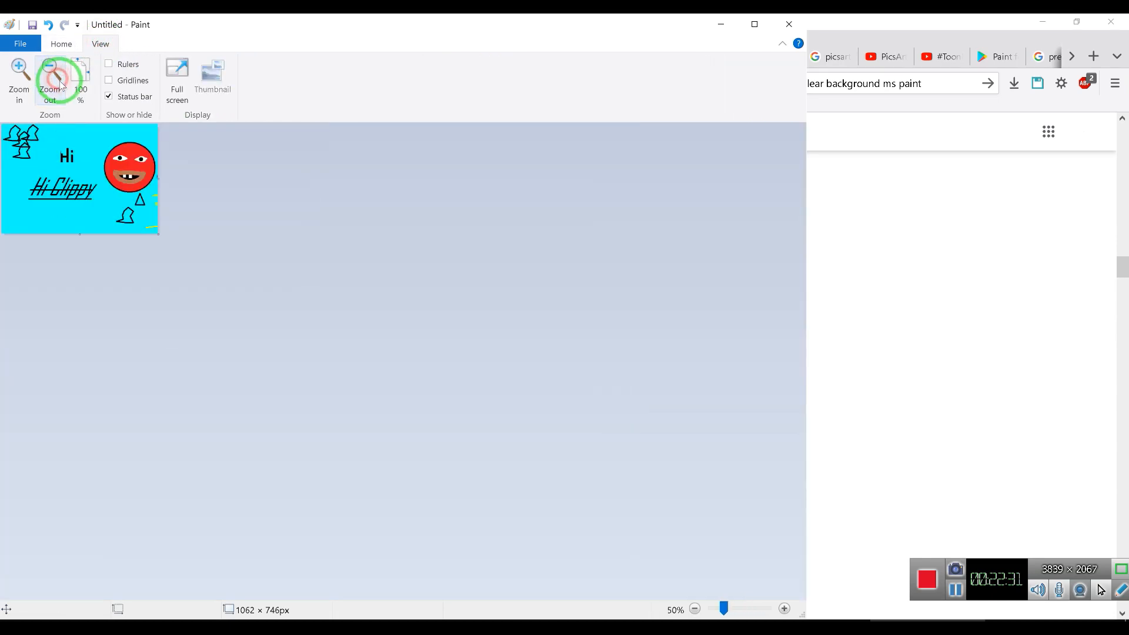
left_click(23, 80)
left_click(24, 79)
left_click(23, 79)
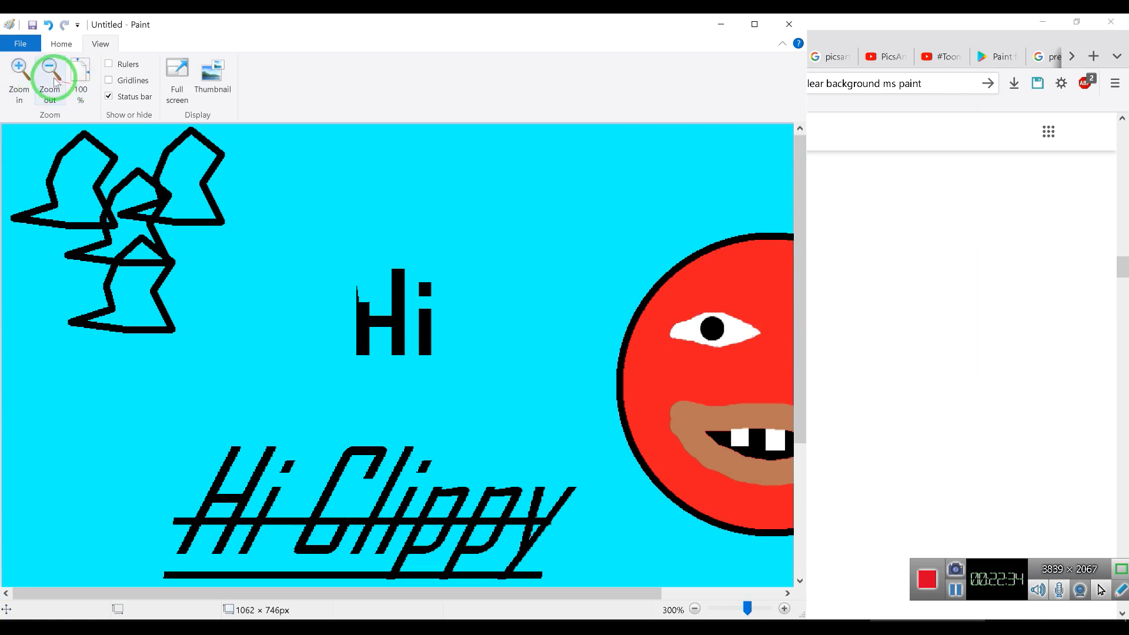
left_click(53, 79)
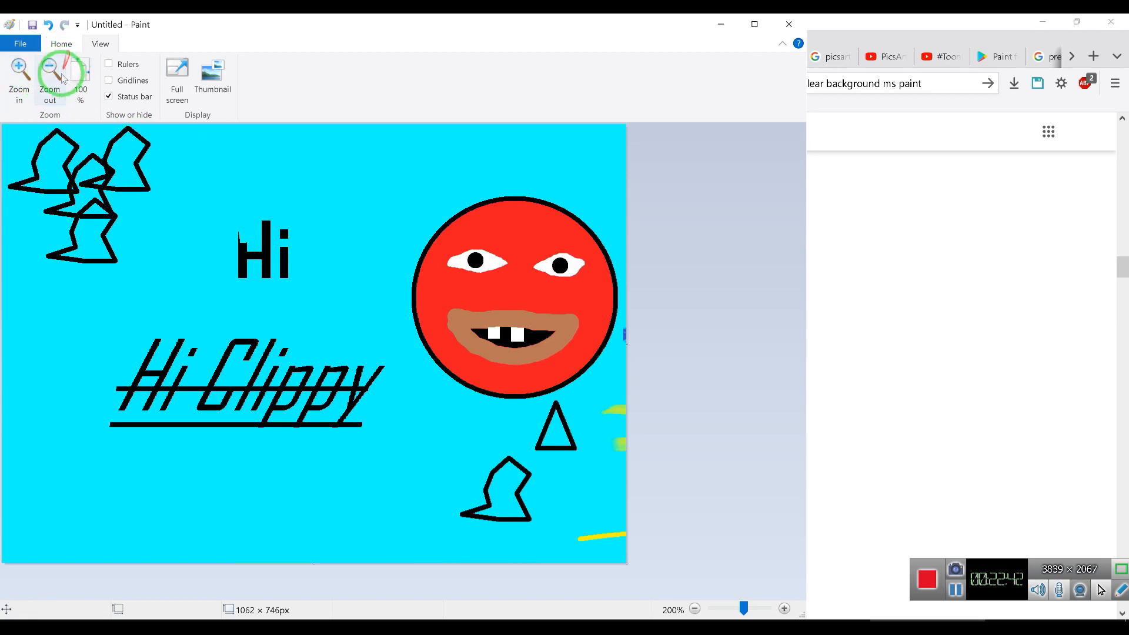
Magnify the area around the red face to 300% and return the view to 200%
left_click(61, 45)
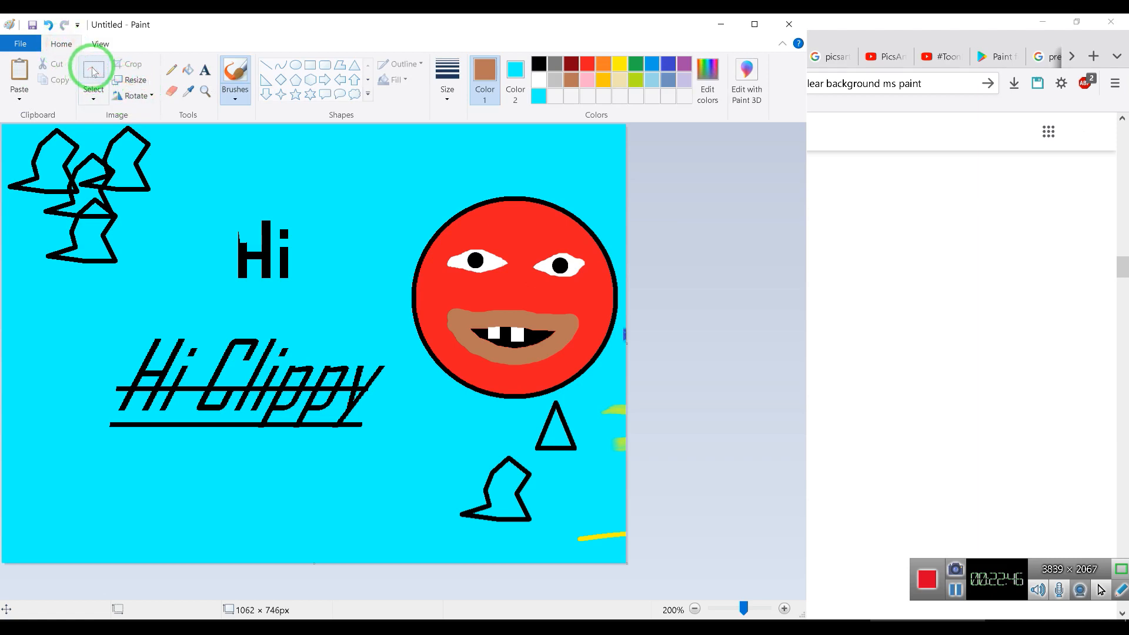
left_click(204, 91)
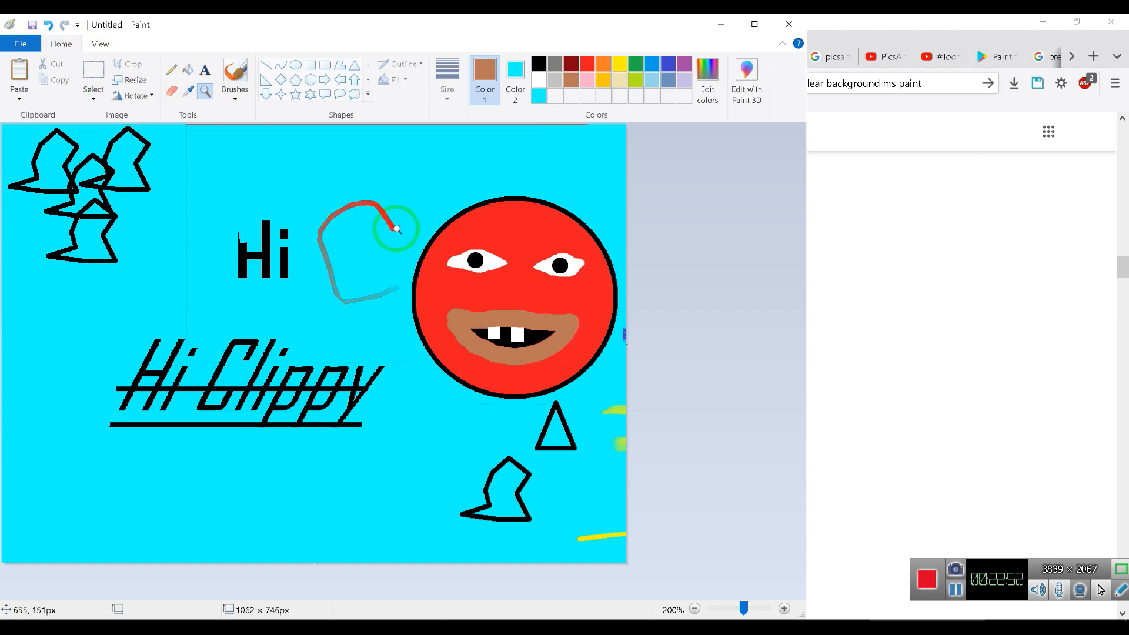
left_click(426, 307)
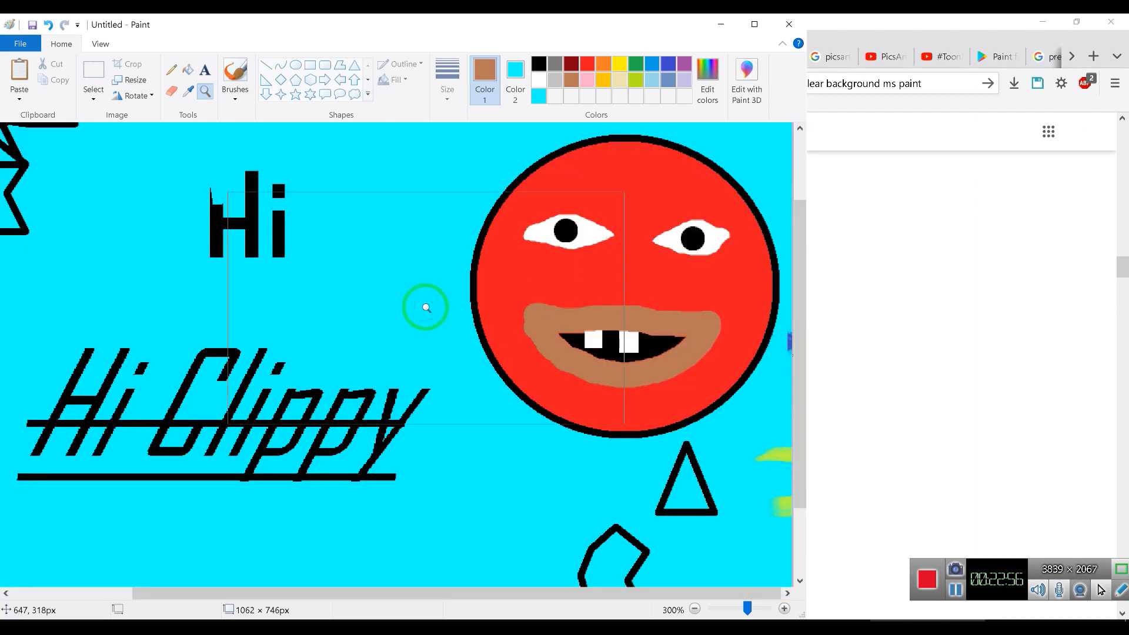
left_click(99, 44)
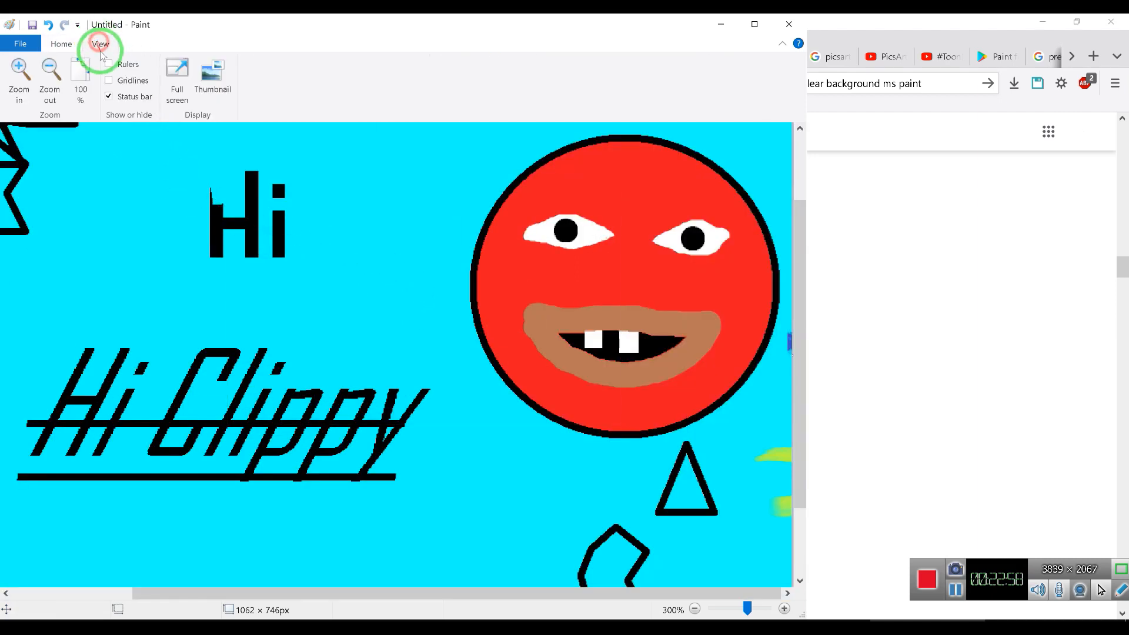
left_click(50, 74)
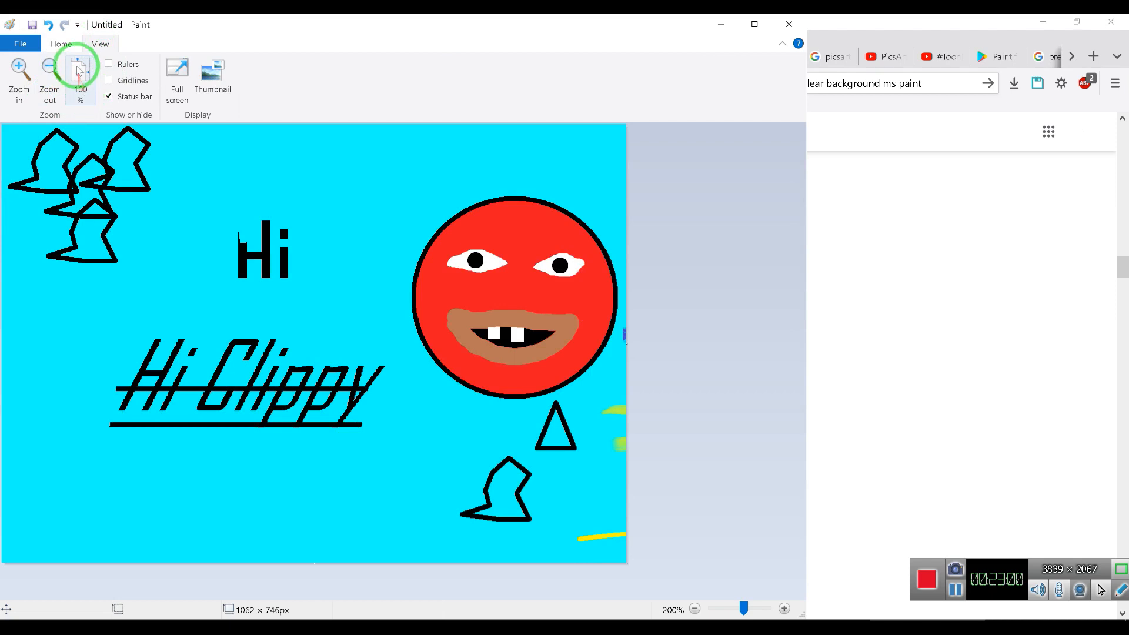
Switch between the brush and the Magnifier, and enlarge the picture around the polygon shapes to 300%
left_click(62, 44)
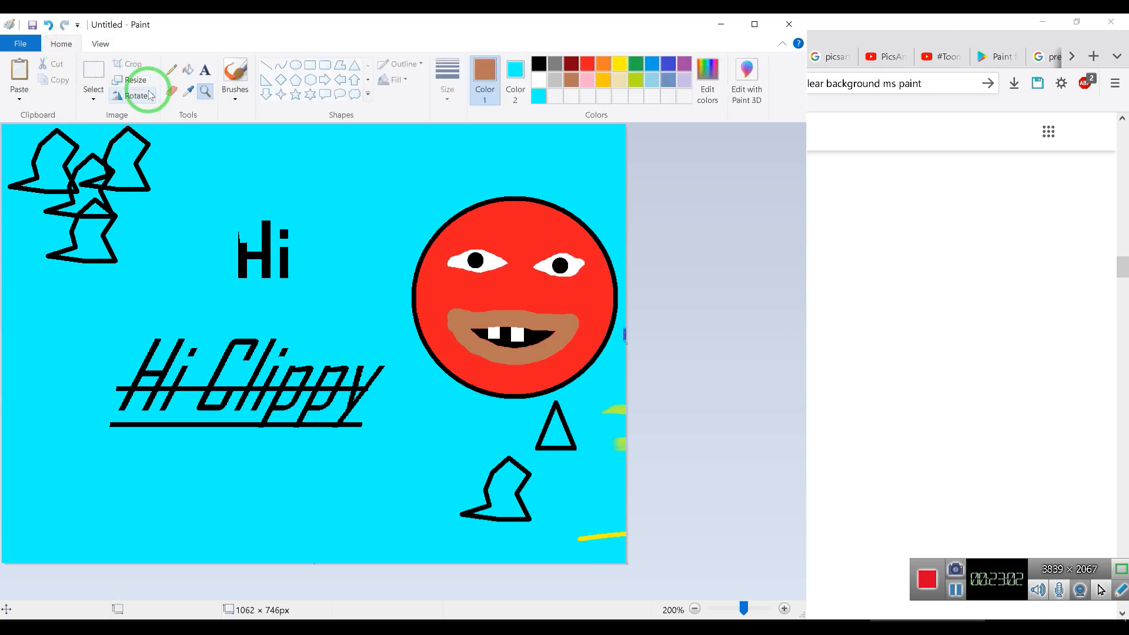
left_click(234, 77)
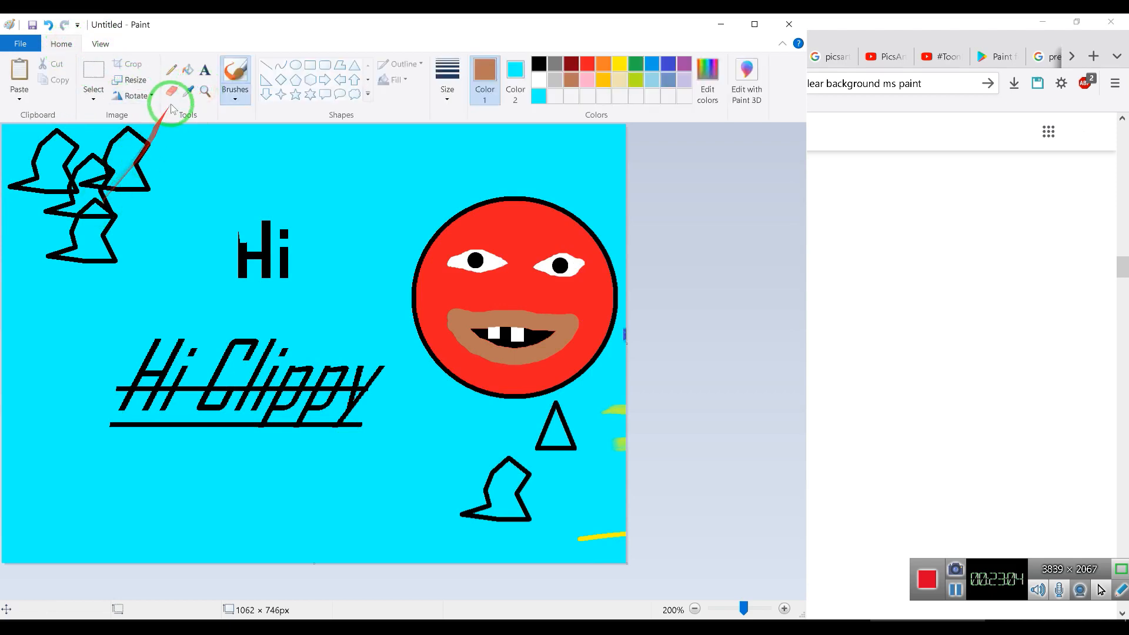
left_click(206, 97)
left_click(205, 96)
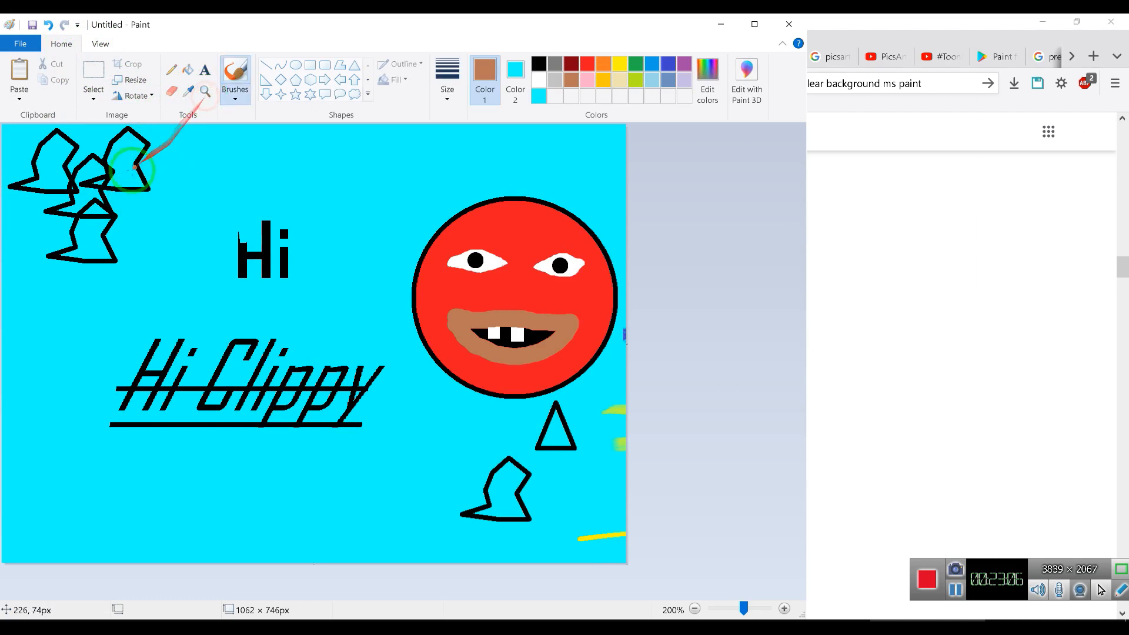
left_click(205, 93)
left_click(204, 93)
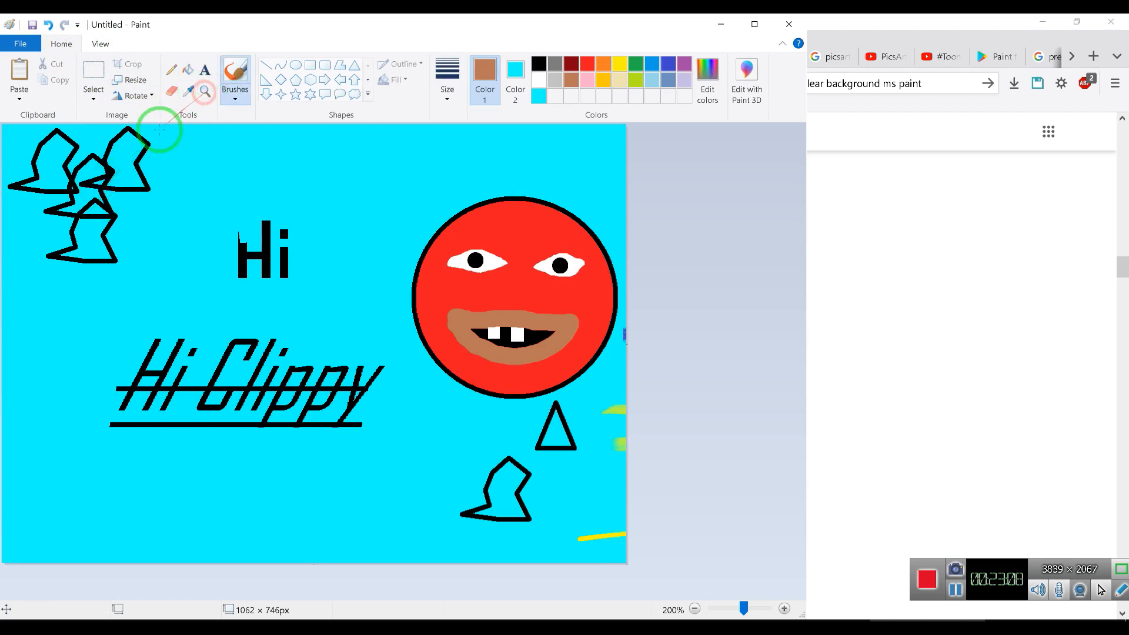
left_click(204, 92)
left_click(205, 92)
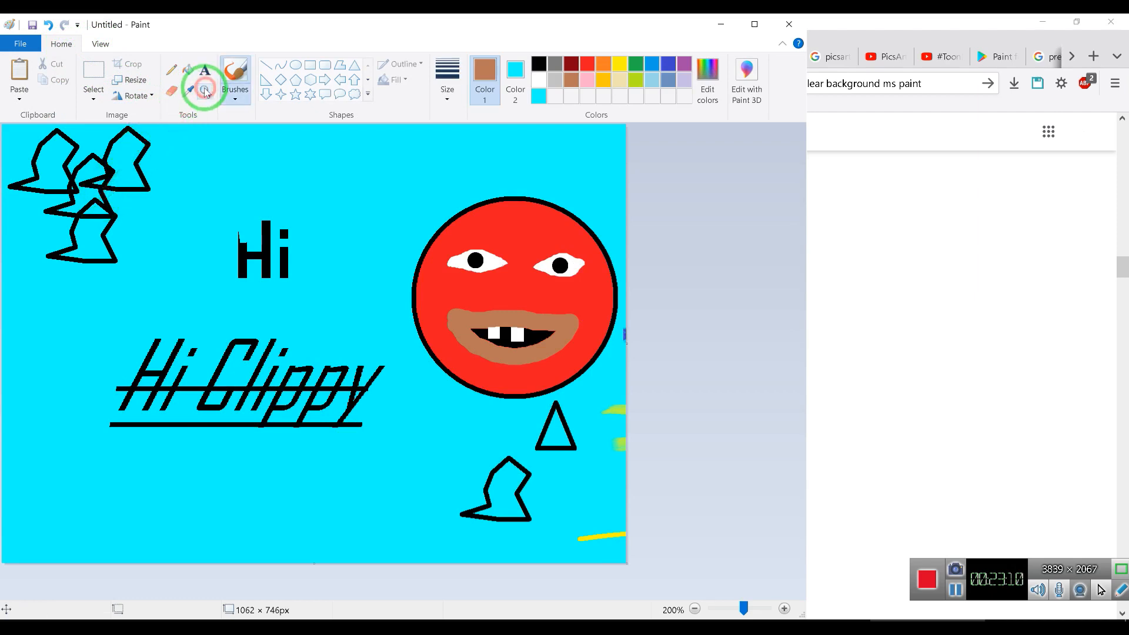
left_click(205, 92)
left_click(205, 93)
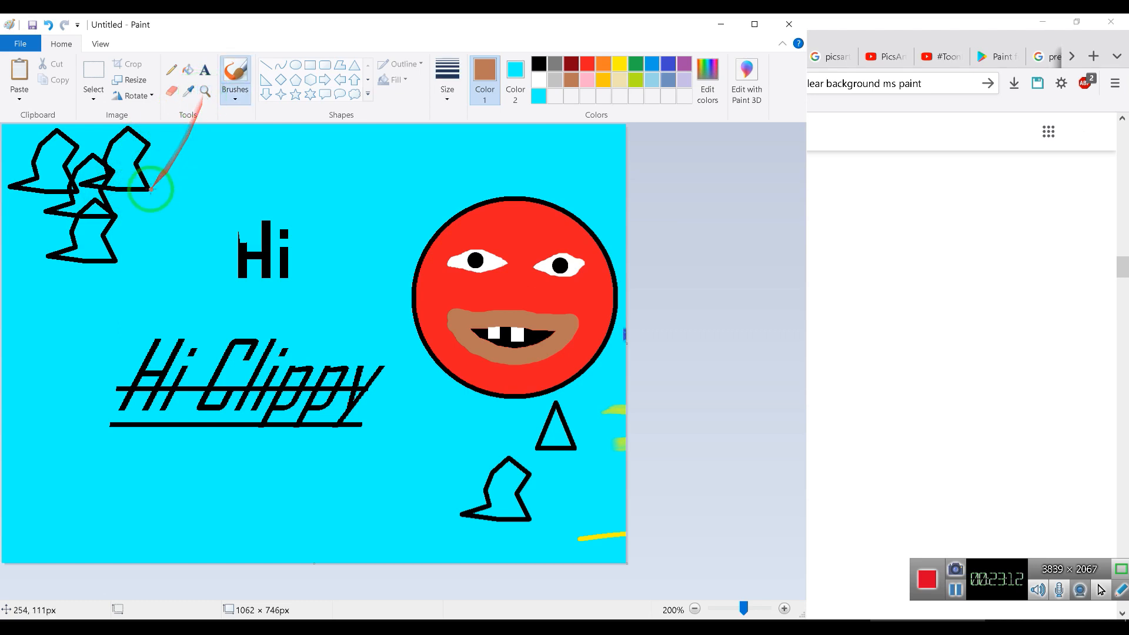
left_click(205, 93)
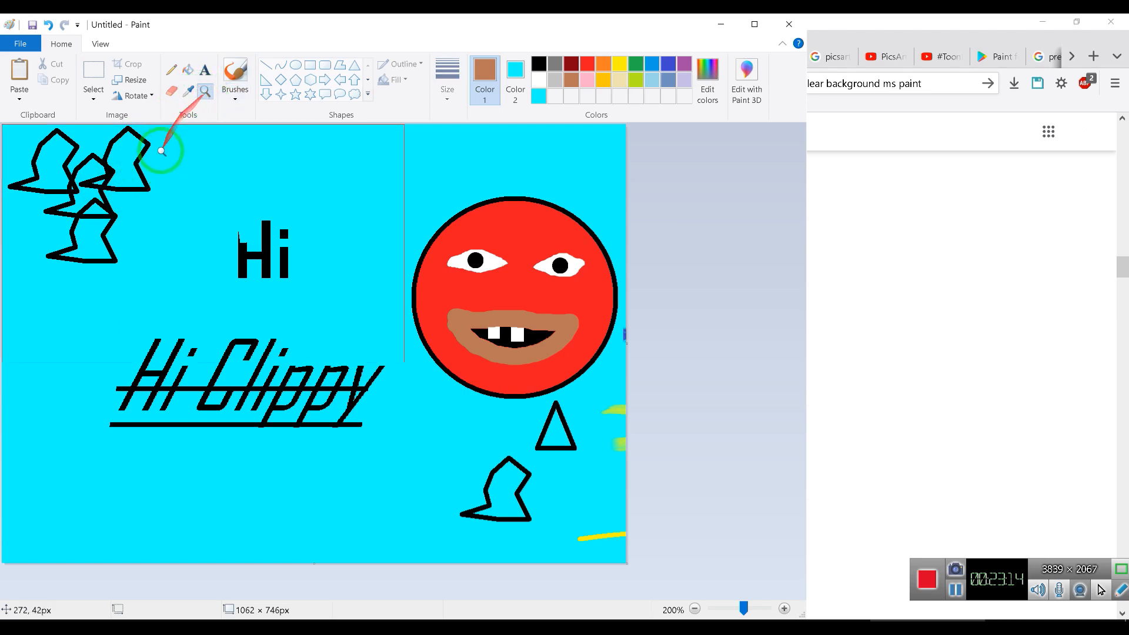
left_click(131, 192)
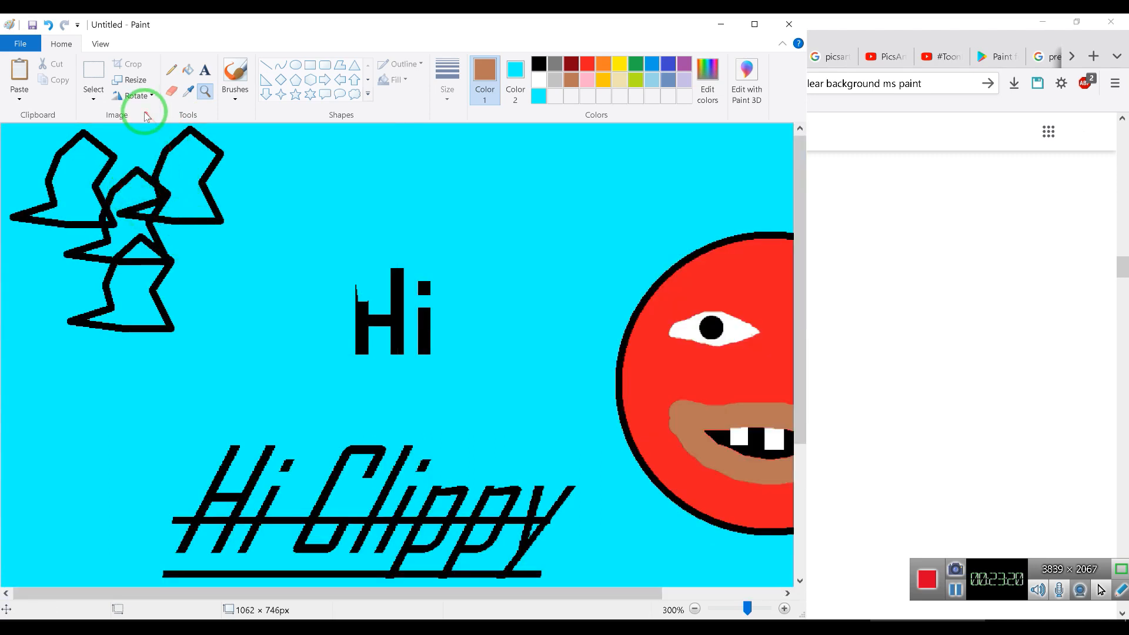
Zoom the picture out to 50% and back to 200%, and display gridlines over the canvas
left_click(100, 43)
left_click(59, 82)
left_click(60, 84)
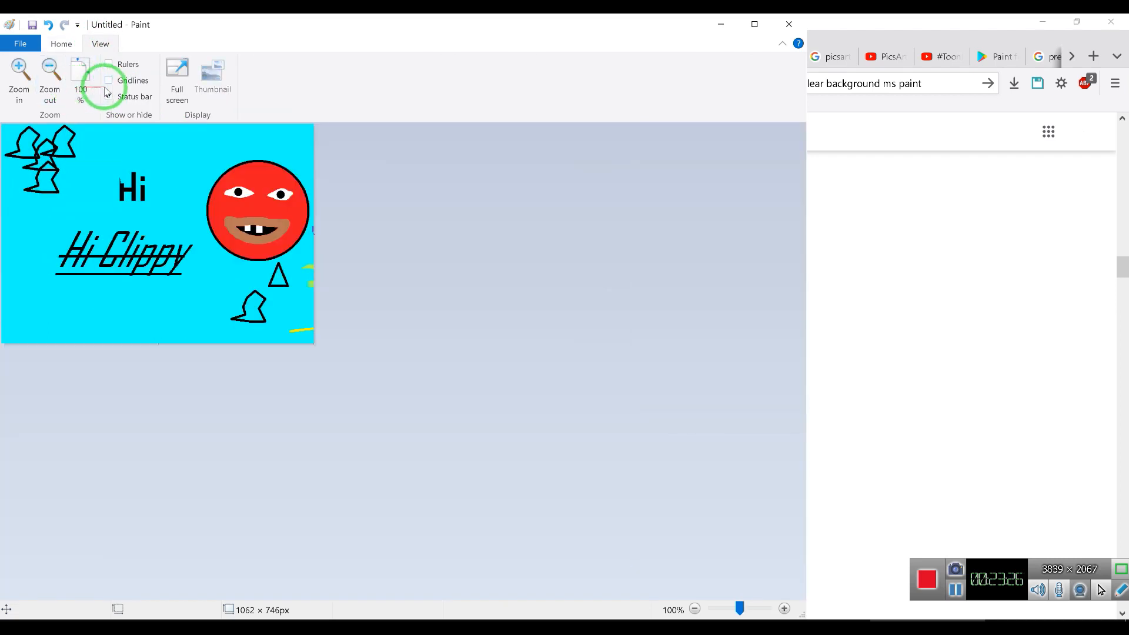
left_click(50, 80)
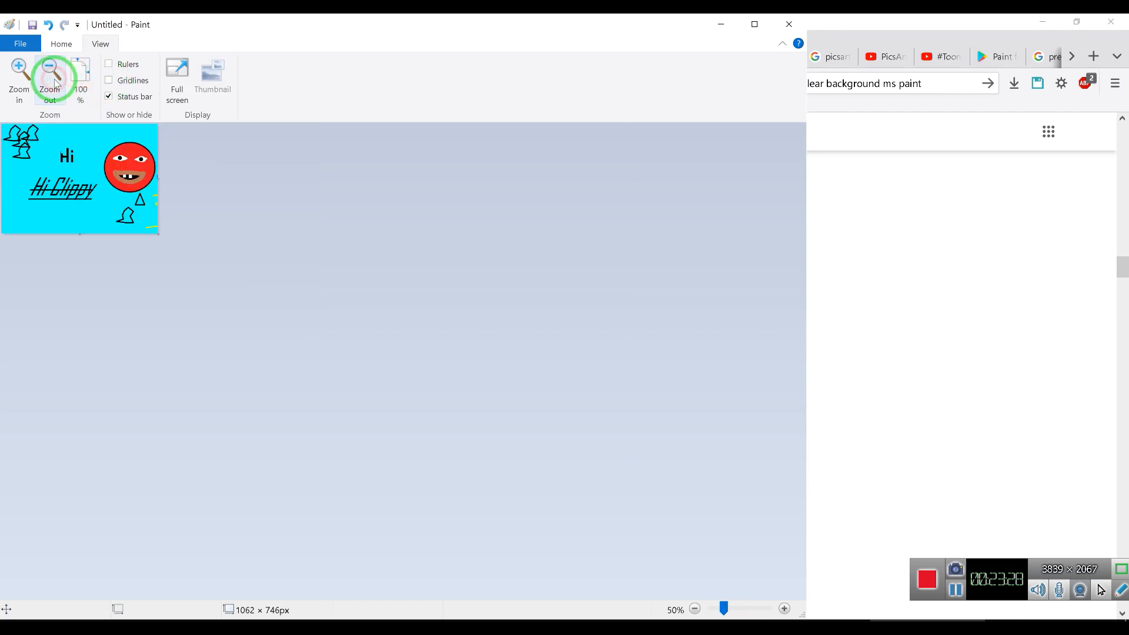
left_click(24, 80)
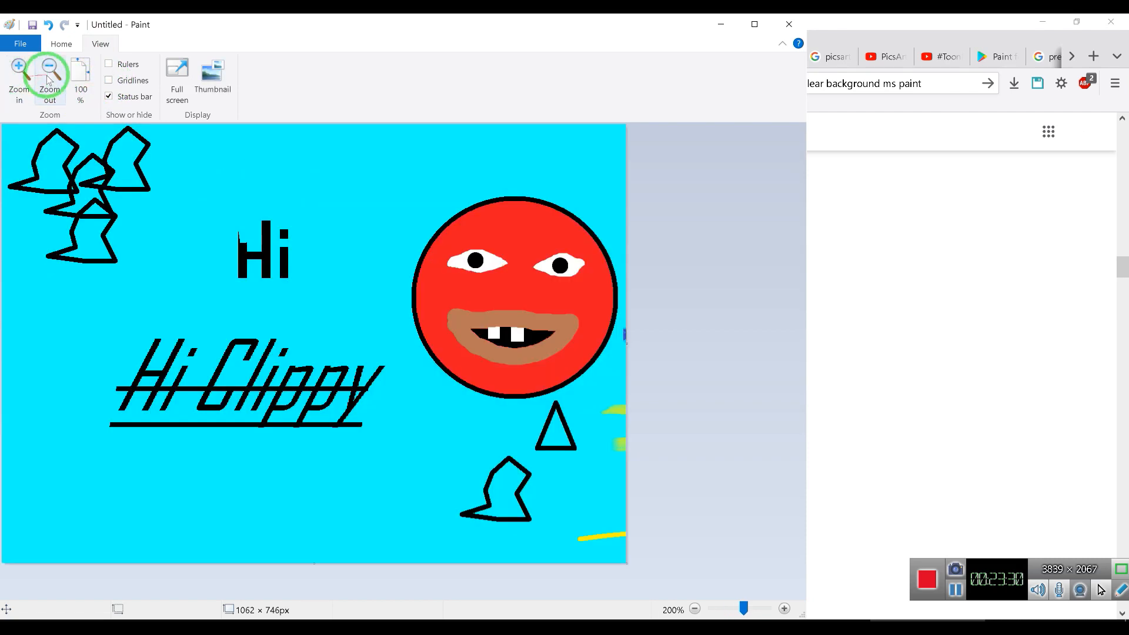
left_click(108, 81)
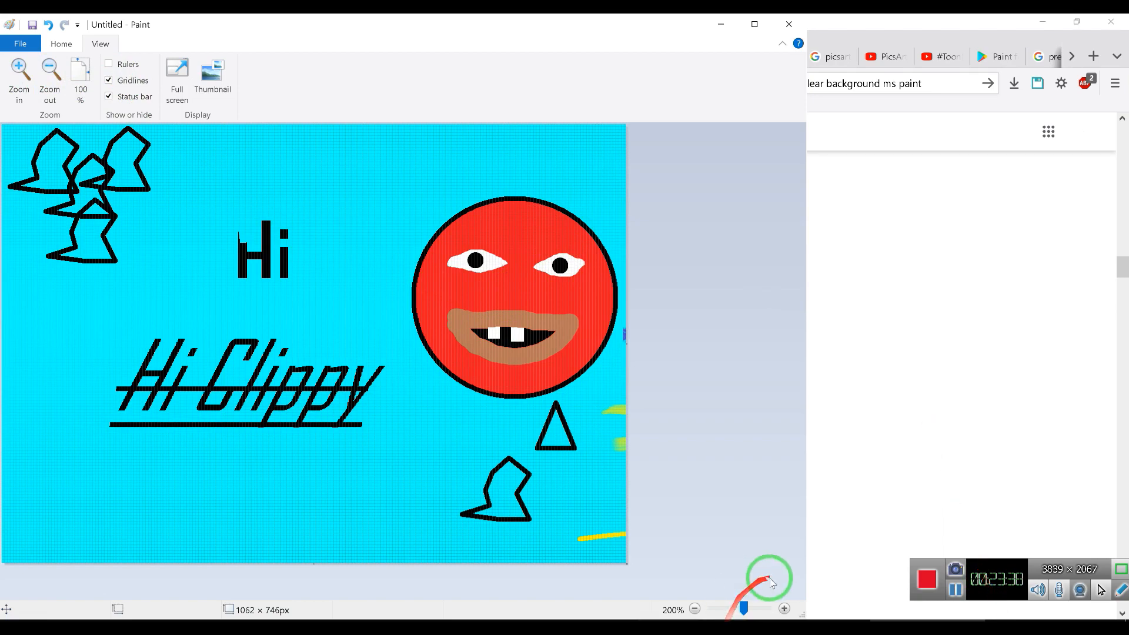
Switch to File Explorer and search the Arq folder inside jedi for png
left_click(344, 620)
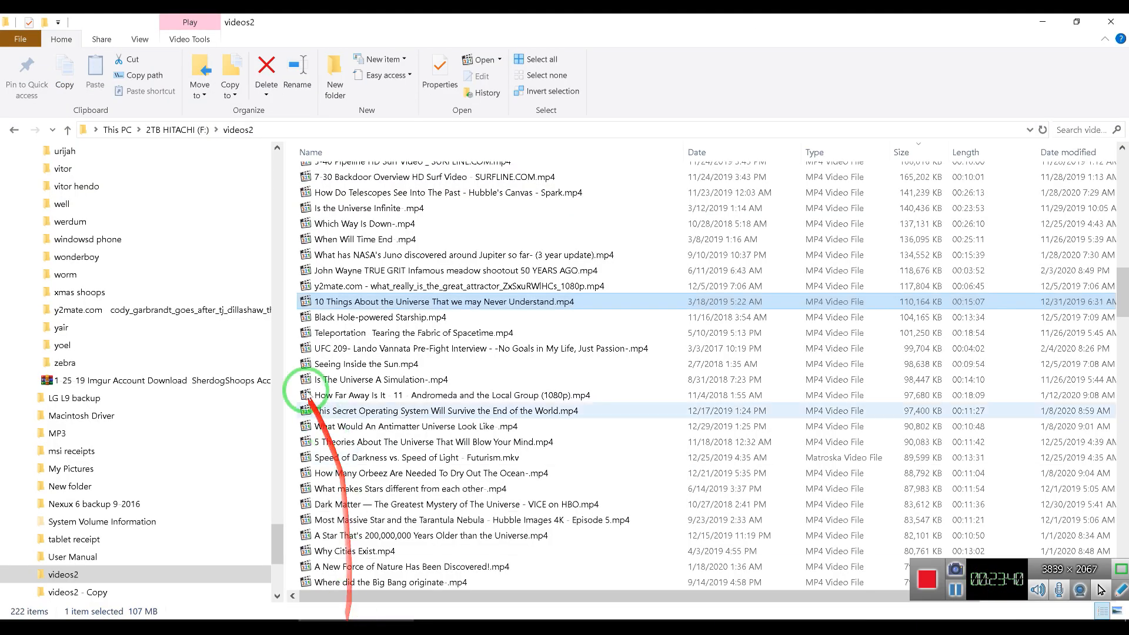
left_click(274, 165)
left_click(273, 165)
left_click(279, 172)
scroll(82, 312, "up", 1)
scroll(89, 276, "up", 6)
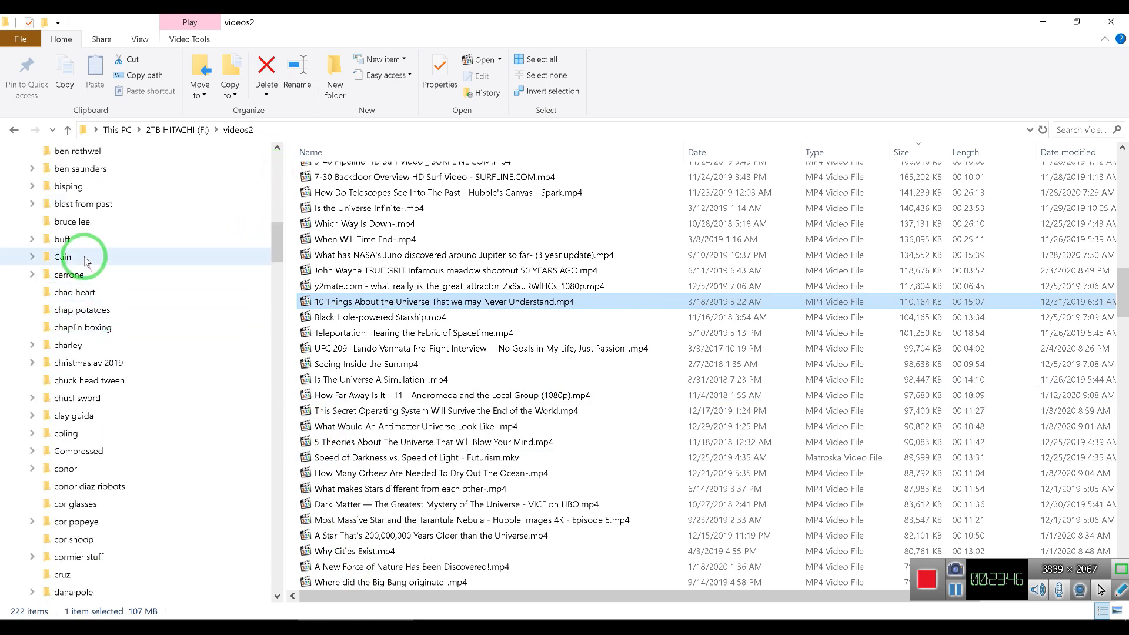
scroll(76, 247, "up", 1)
left_click(64, 203)
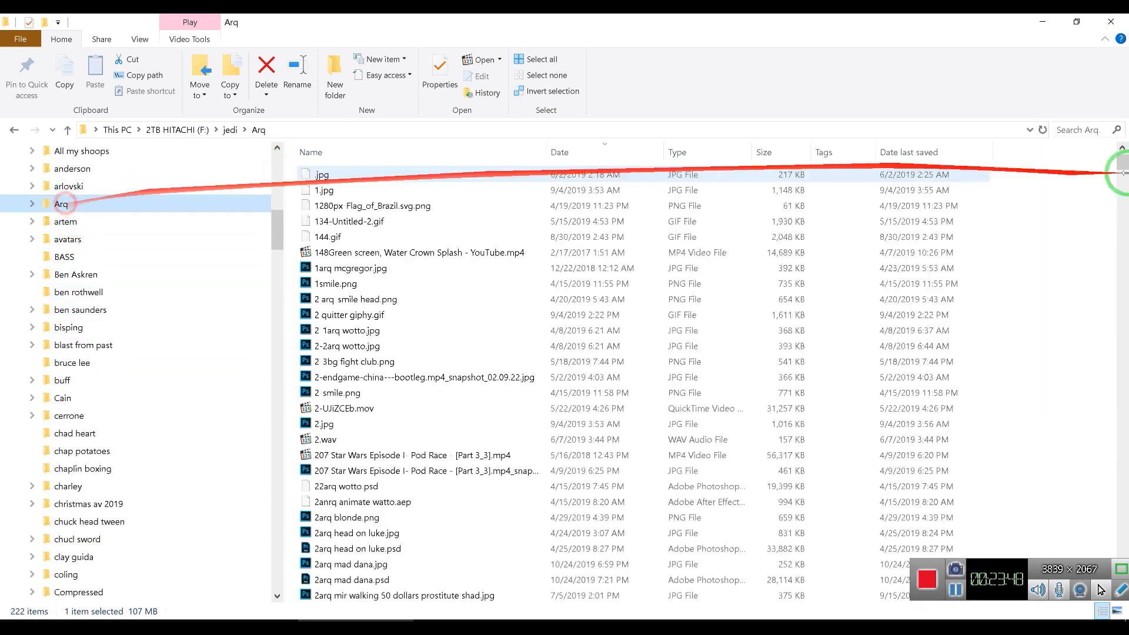
left_click(1064, 130)
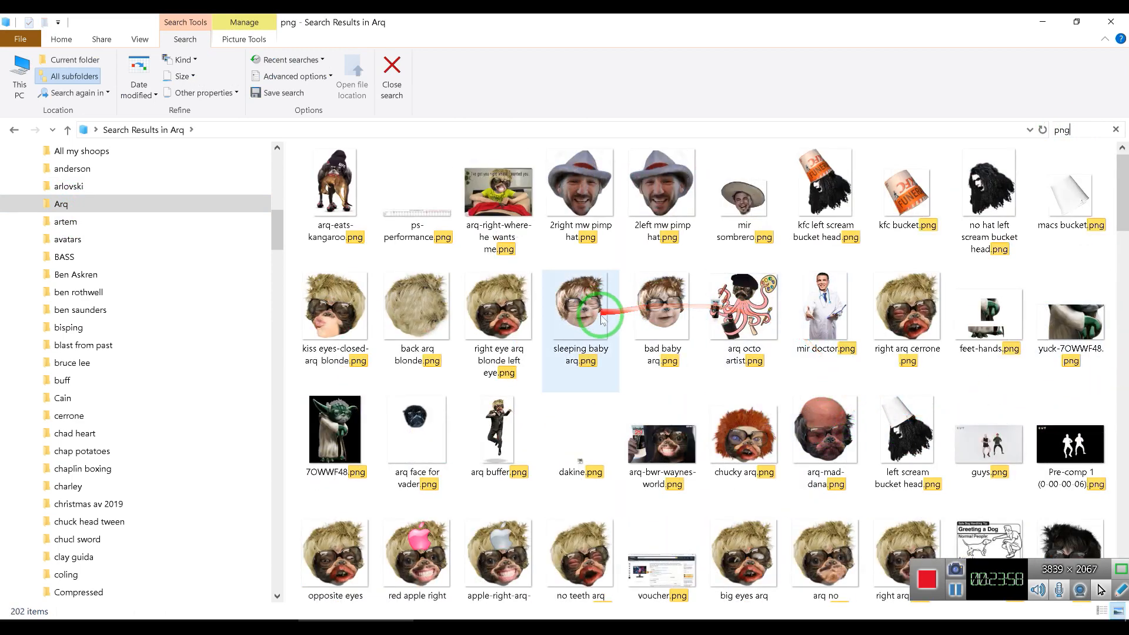
Try to open the image "right eye arq blonde left eye.png" from the search results in Paint, and cancel it
left_click(506, 321)
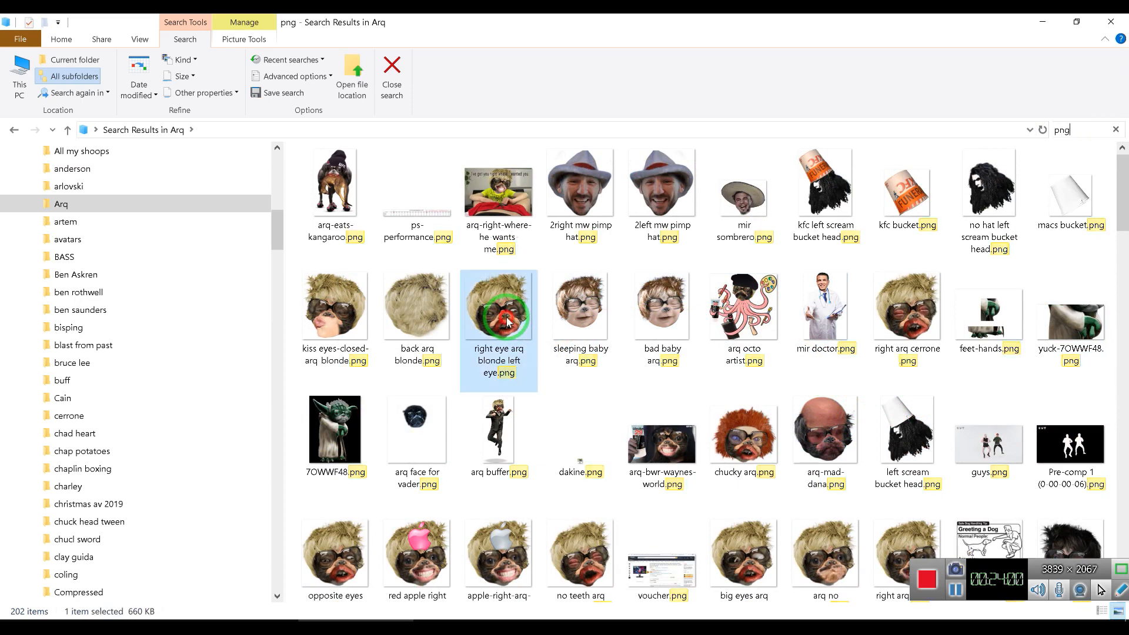
mouse_move(510, 324)
left_mouse_down()
mouse_move(501, 360)
mouse_move(579, 461)
mouse_move(535, 605)
mouse_move(493, 618)
mouse_move(315, 290)
mouse_move(329, 293)
left_mouse_up()
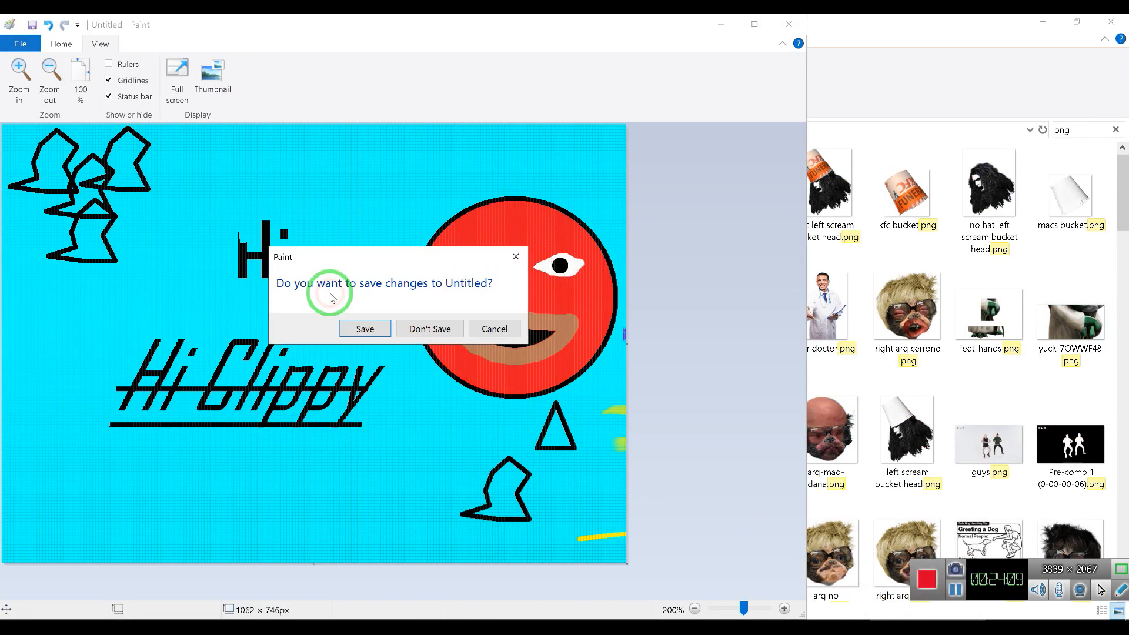
left_click(488, 330)
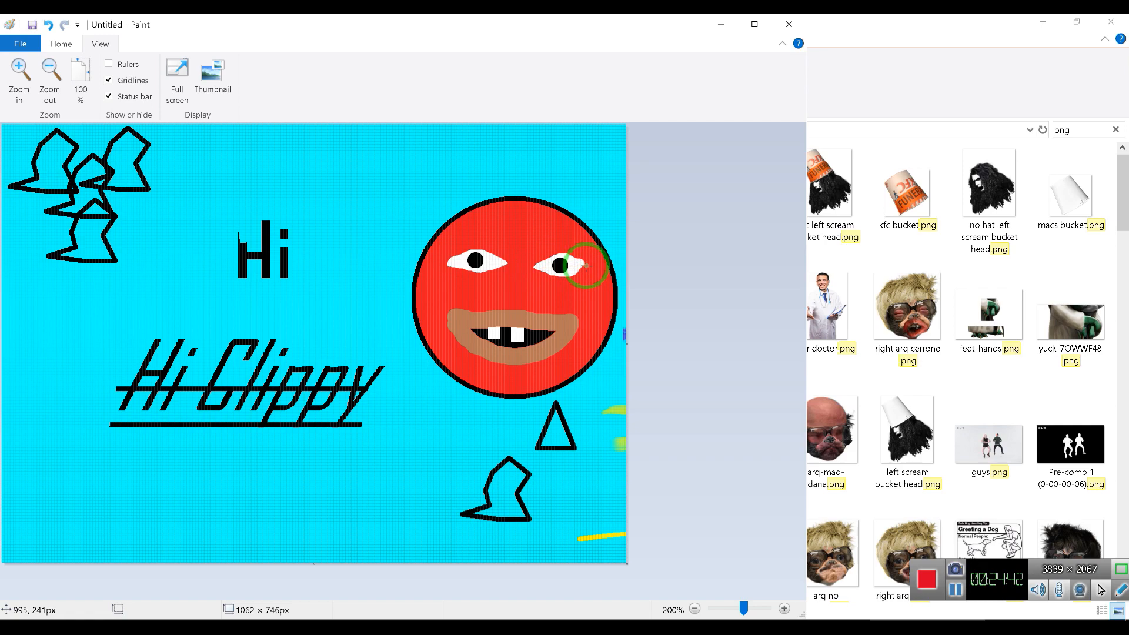
Display the rulers along the edges of the canvas
left_click(109, 65)
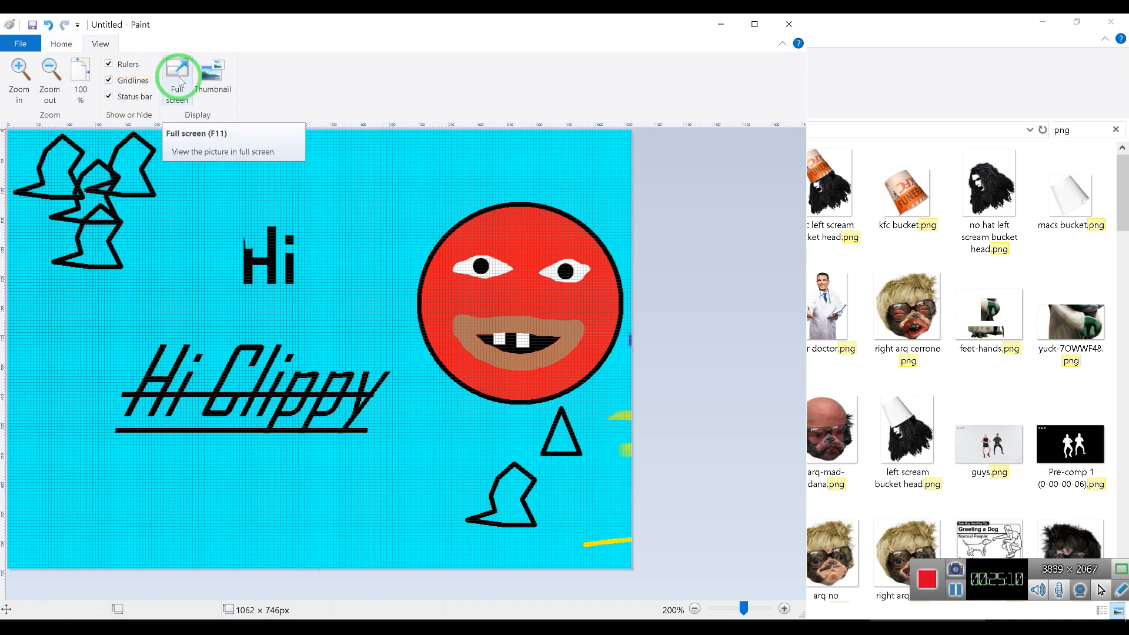
Sketch a looping freehand brown line with the Pencil between the "Hi" text and the face, then switch back to the brush
left_click(60, 44)
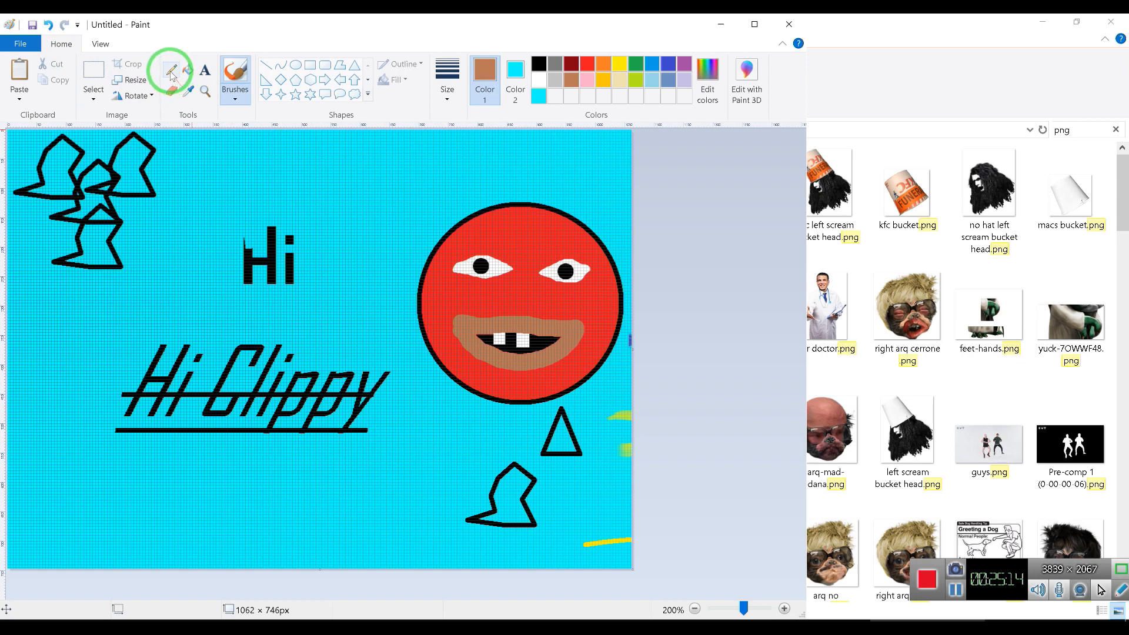
left_click(171, 72)
left_click(361, 212)
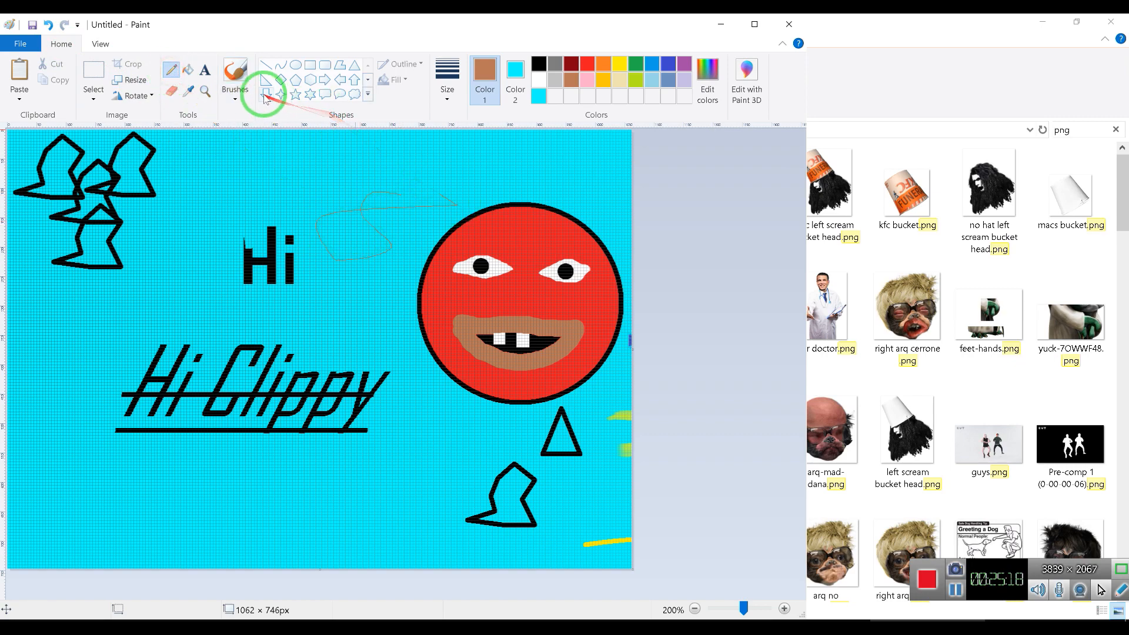
left_click(238, 80)
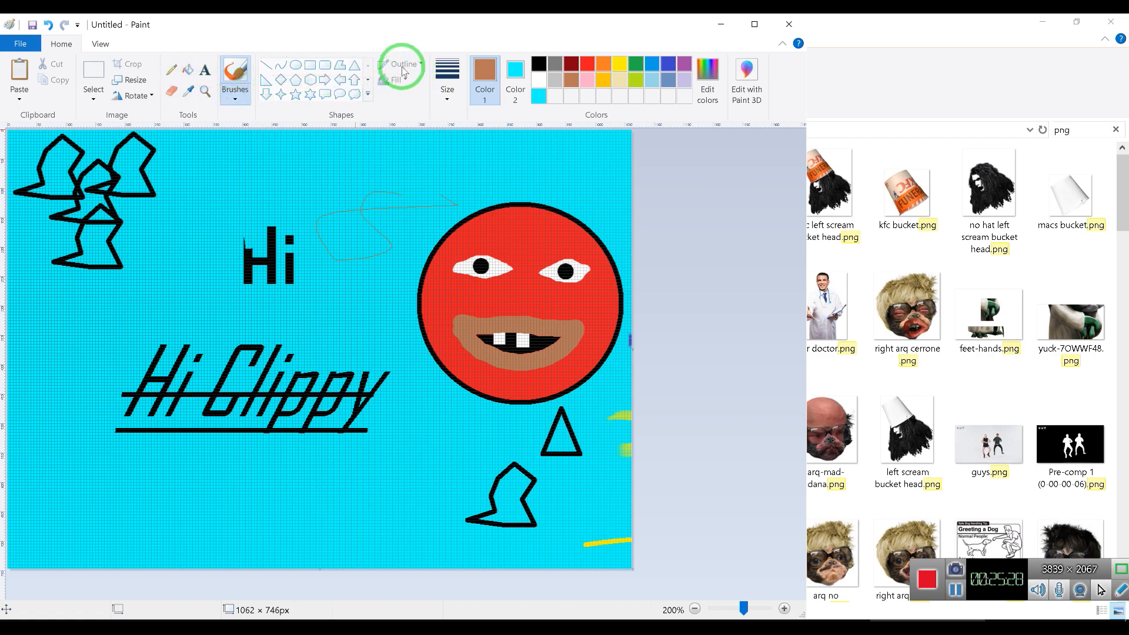
Choose the ellipse shape and set Color 1 to black and Color 2 to red
left_click(297, 66)
left_click(416, 67)
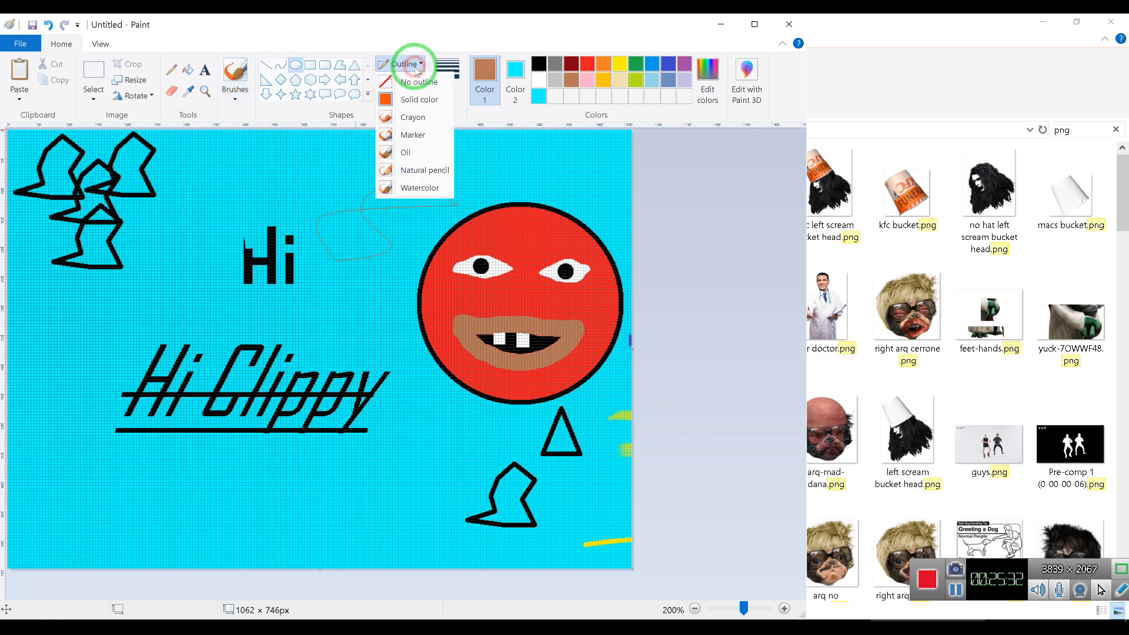
left_click(396, 64)
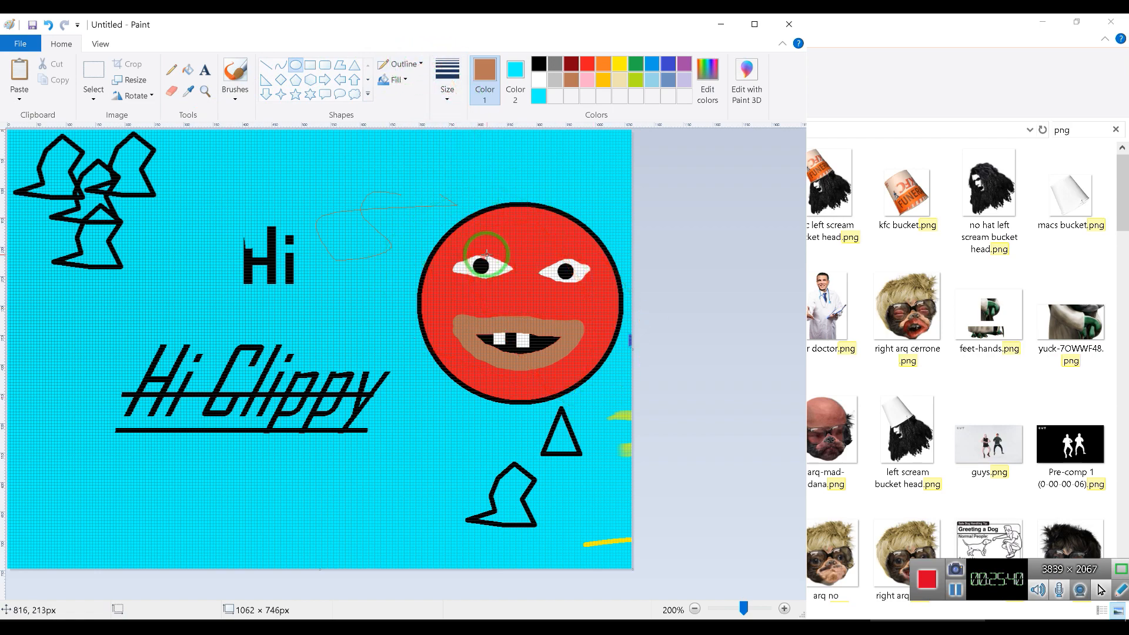
left_click(484, 78)
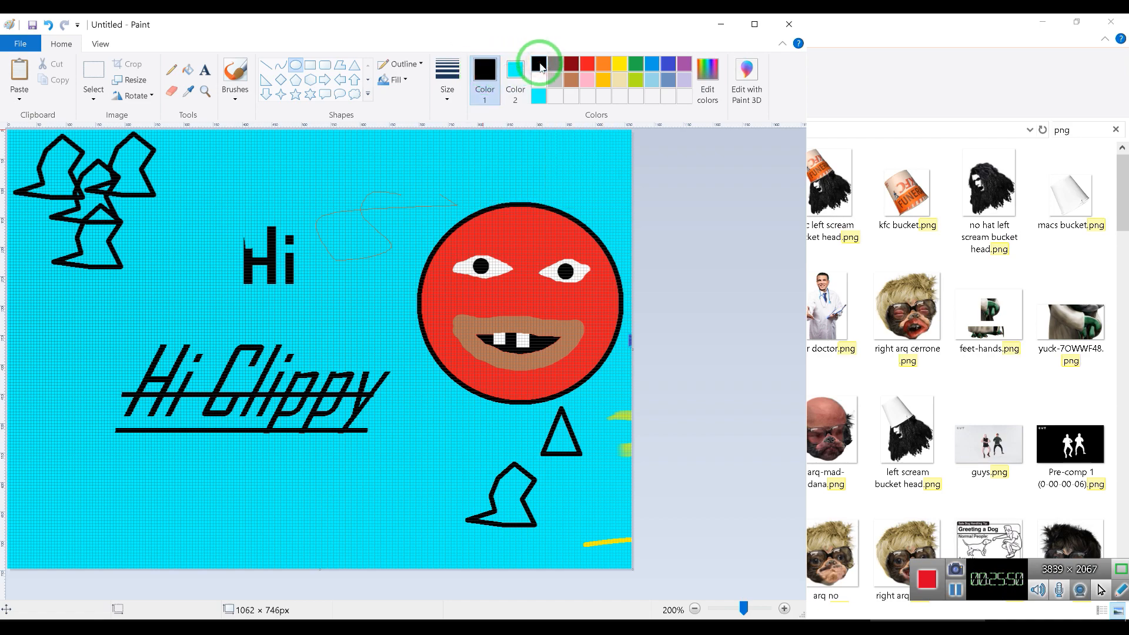
left_click(515, 77)
left_click(590, 65)
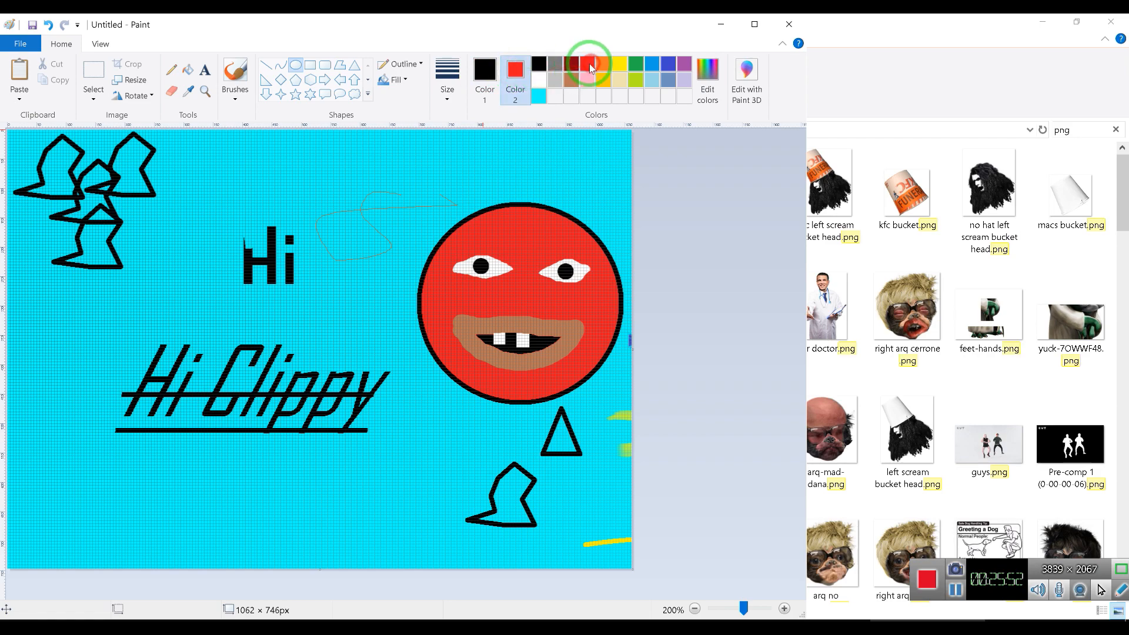
Set the shape outline to Solid color, changing Color 1 to red and back to black
left_click(411, 65)
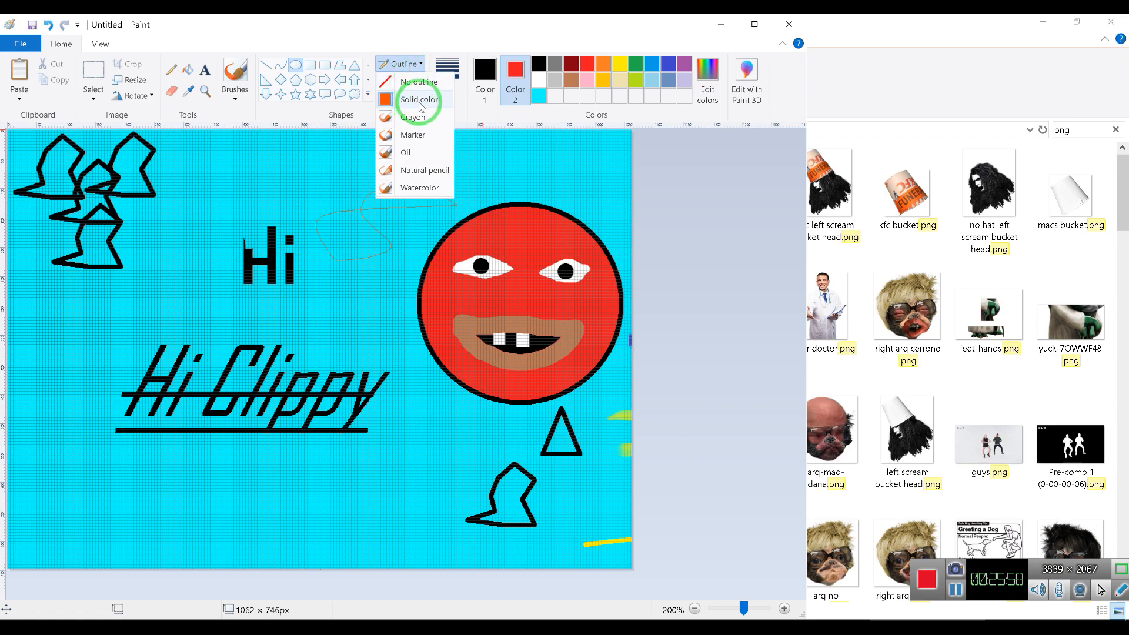
left_click(484, 71)
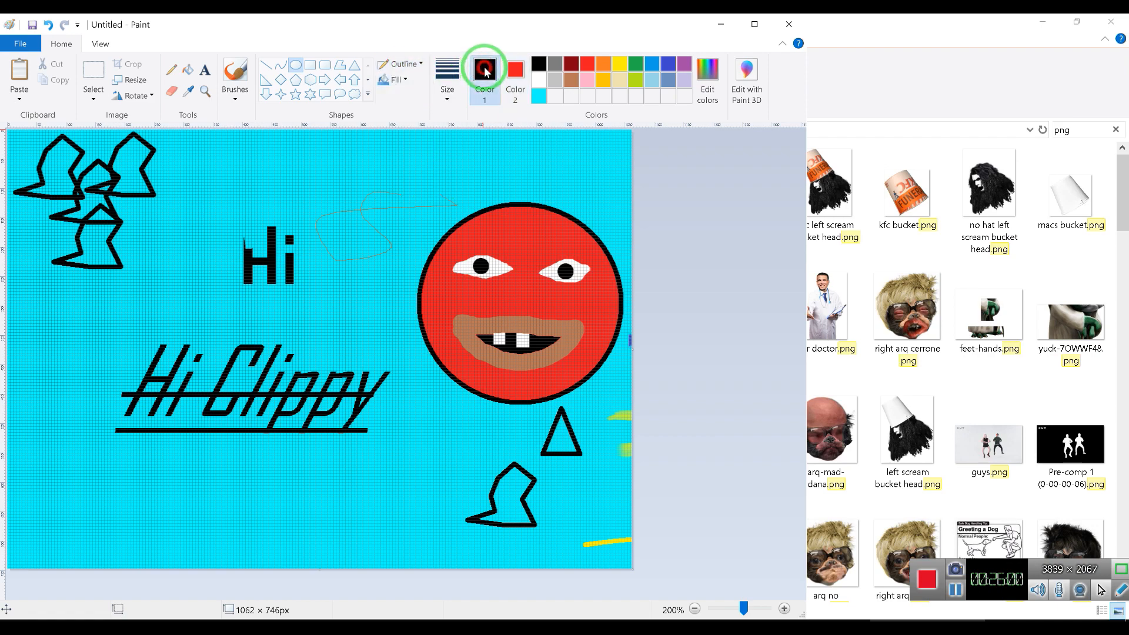
left_click(589, 67)
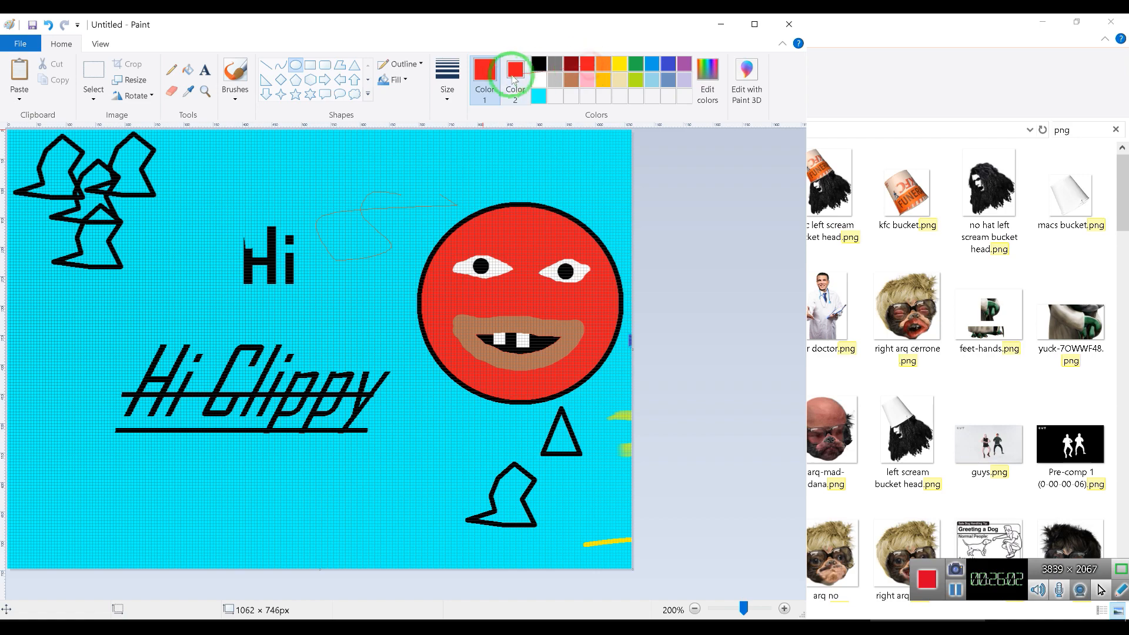
left_click(399, 63)
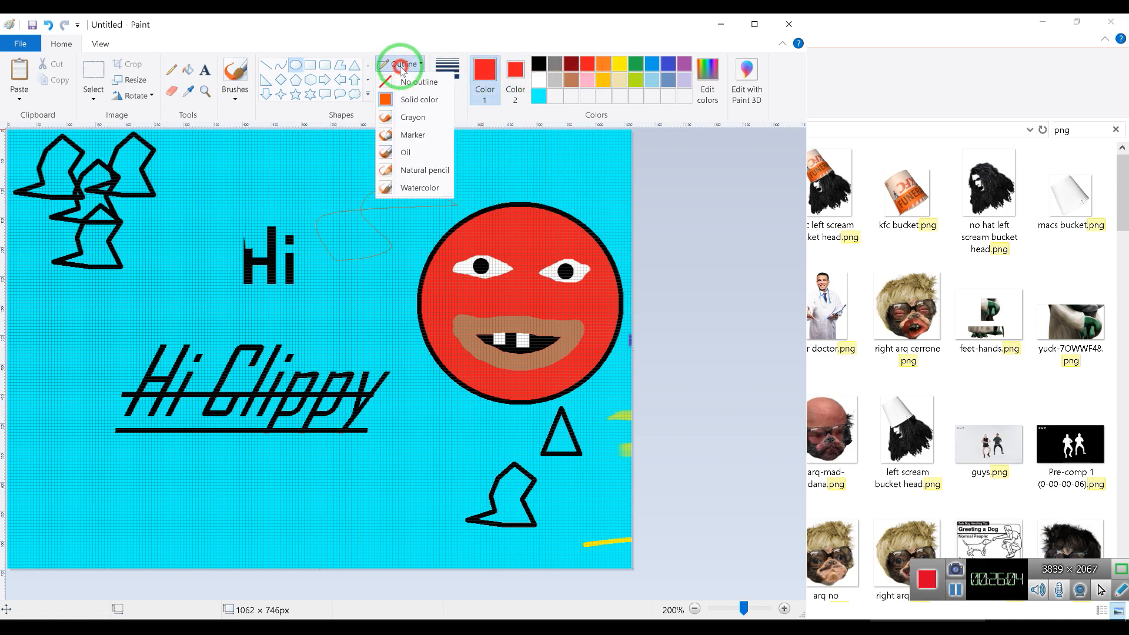
left_click(417, 100)
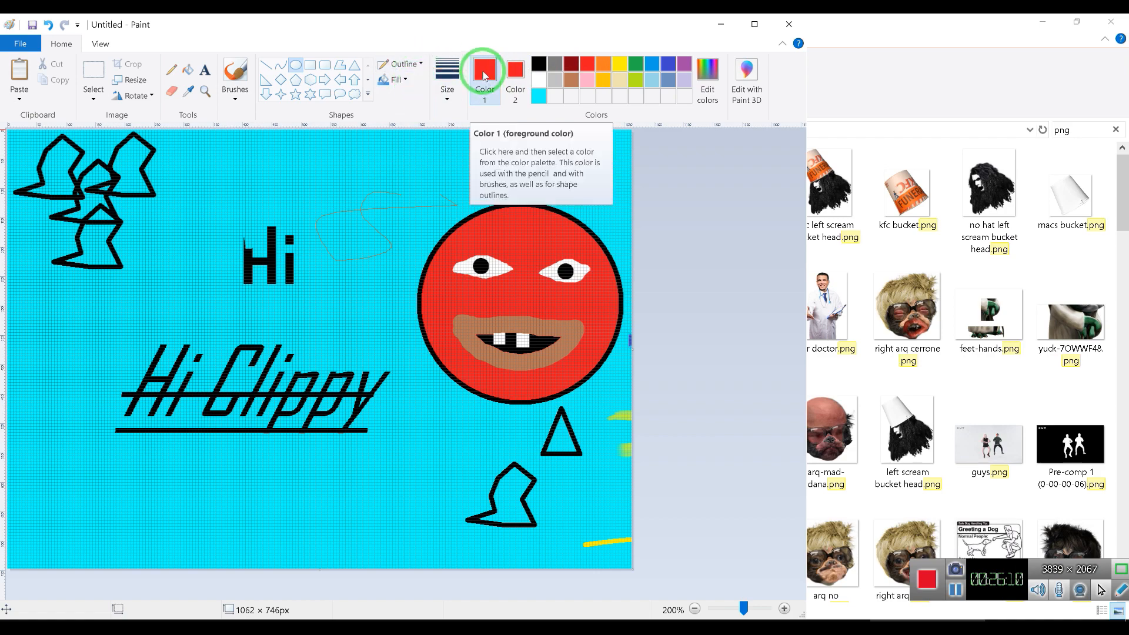
left_click(538, 62)
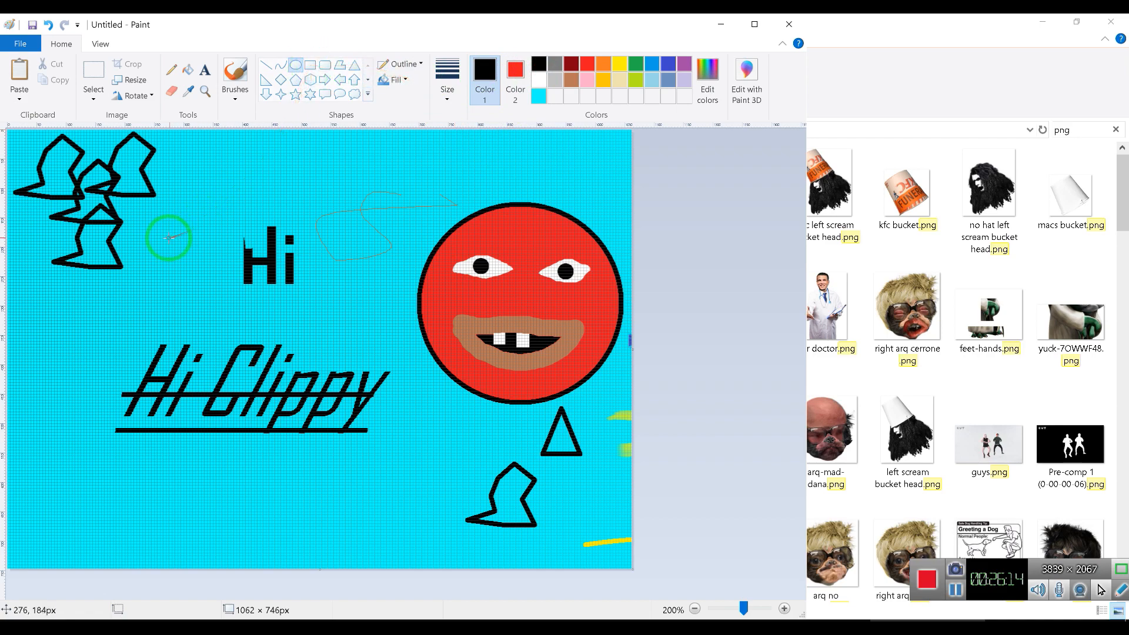
Draw a circle about 364 × 357 px over the text with a solid red fill, and undo it
left_click_drag(158, 234, 369, 439)
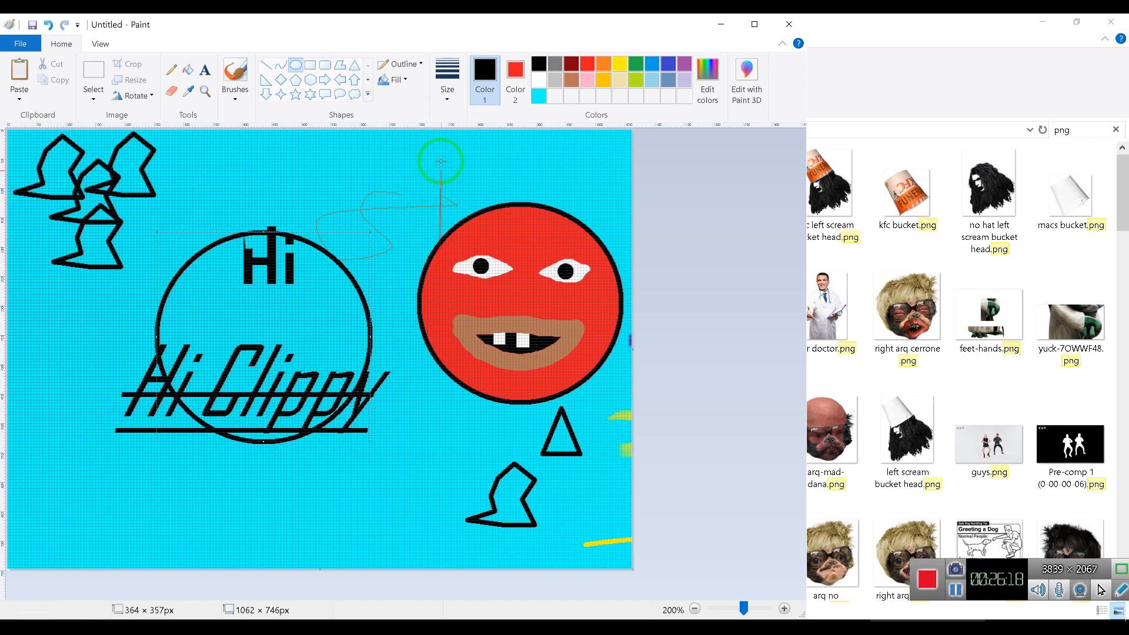
left_click(405, 81)
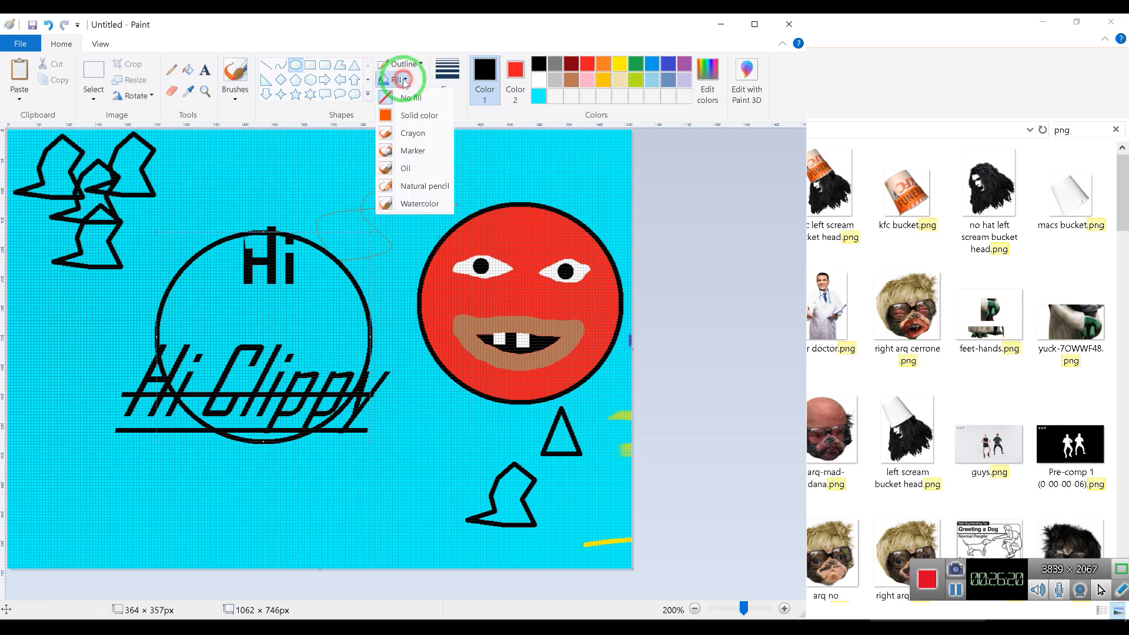
left_click(405, 119)
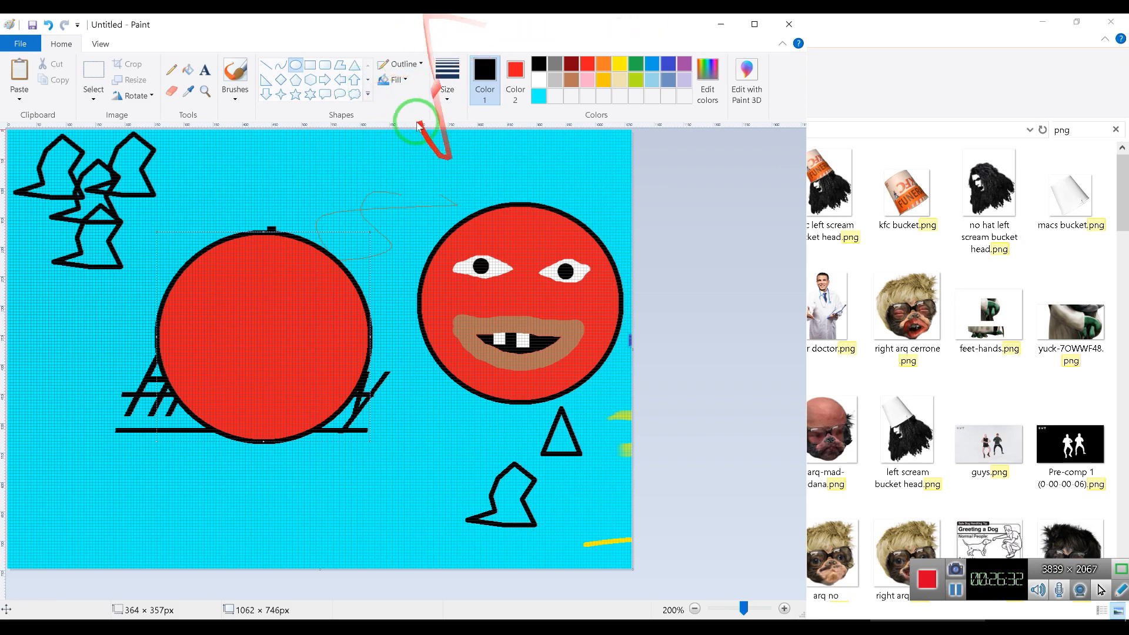
left_click_drag(308, 292, 296, 238)
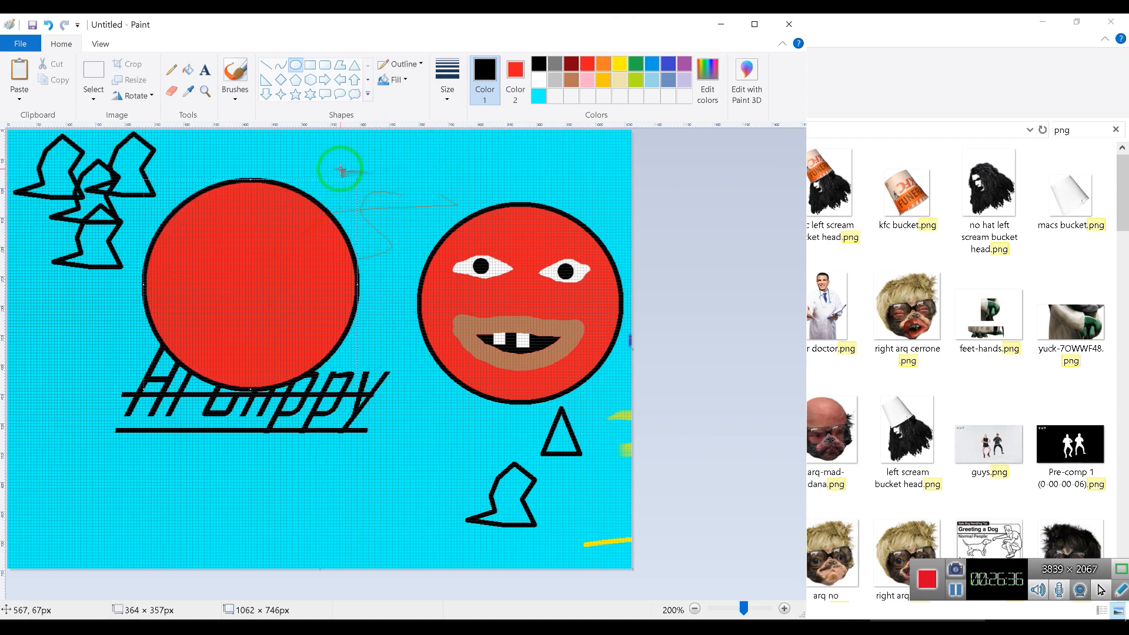
key("ctrl+z")
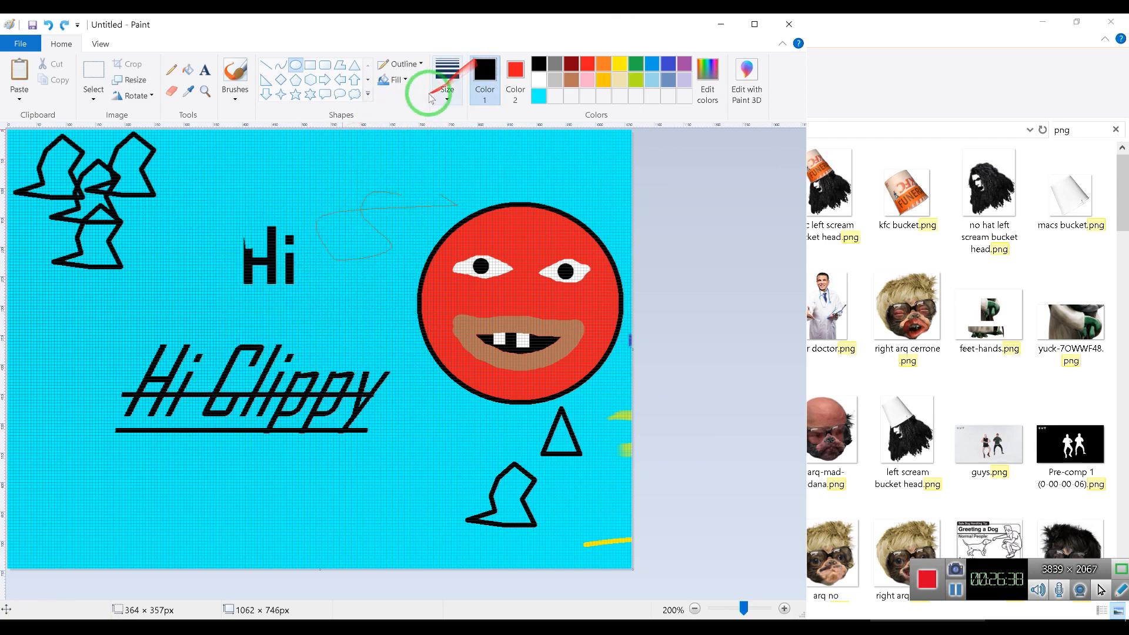
Set both the shape outline and the shape fill to Solid color
left_click(404, 69)
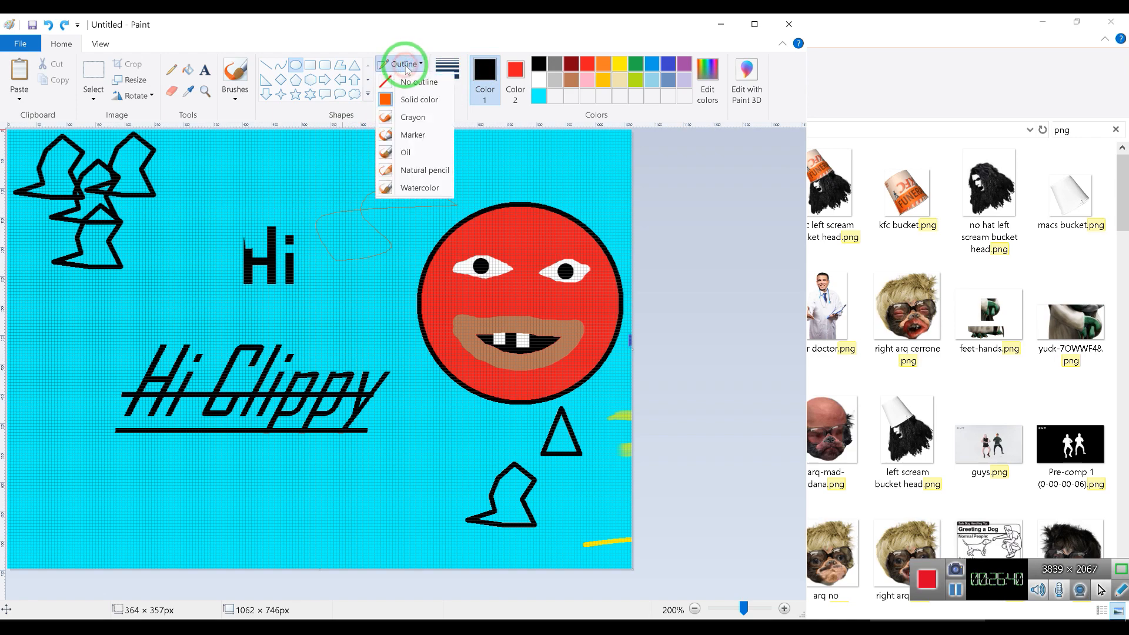
left_click(390, 101)
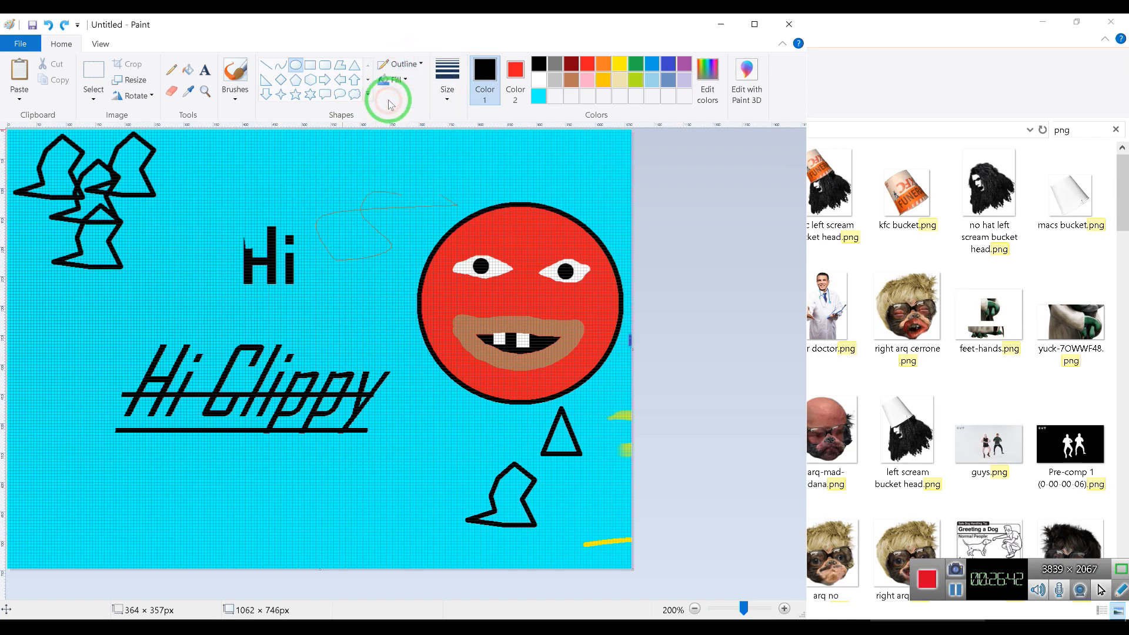
left_click(397, 79)
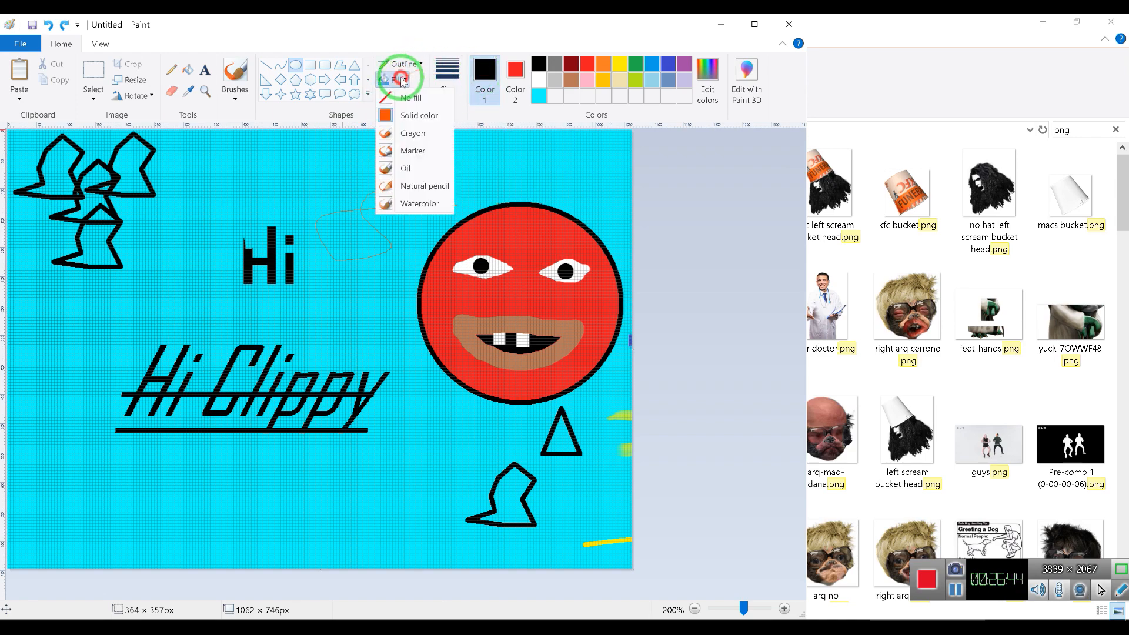
left_click(399, 114)
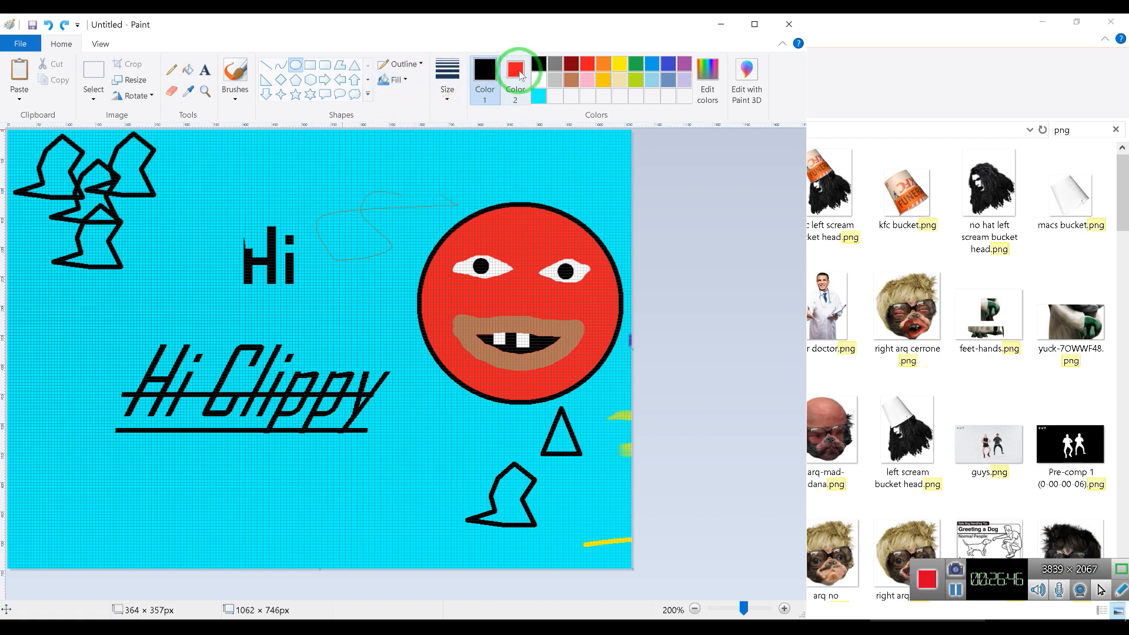
Draw a circle about 287 × 273 px, a rectangle about 172 × 144 px and a triangle about 129 × 129 px, undoing each
left_click_drag(318, 172, 487, 334)
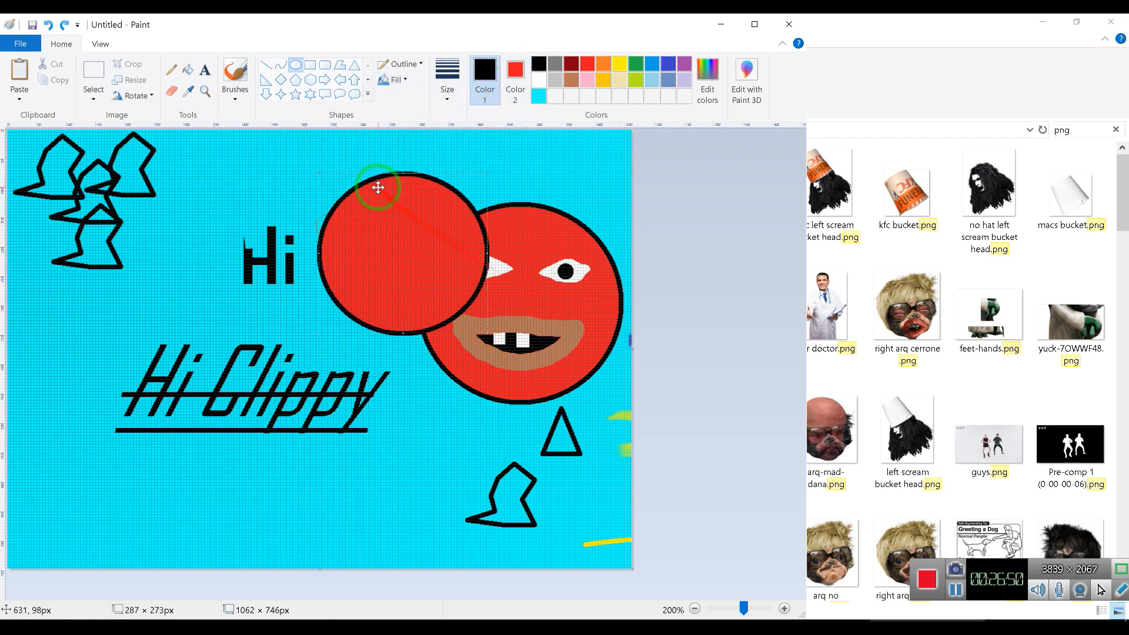
key("ctrl+z")
left_click(310, 65)
mouse_move(302, 166)
left_mouse_down()
mouse_move(359, 176)
mouse_move(406, 254)
left_mouse_up()
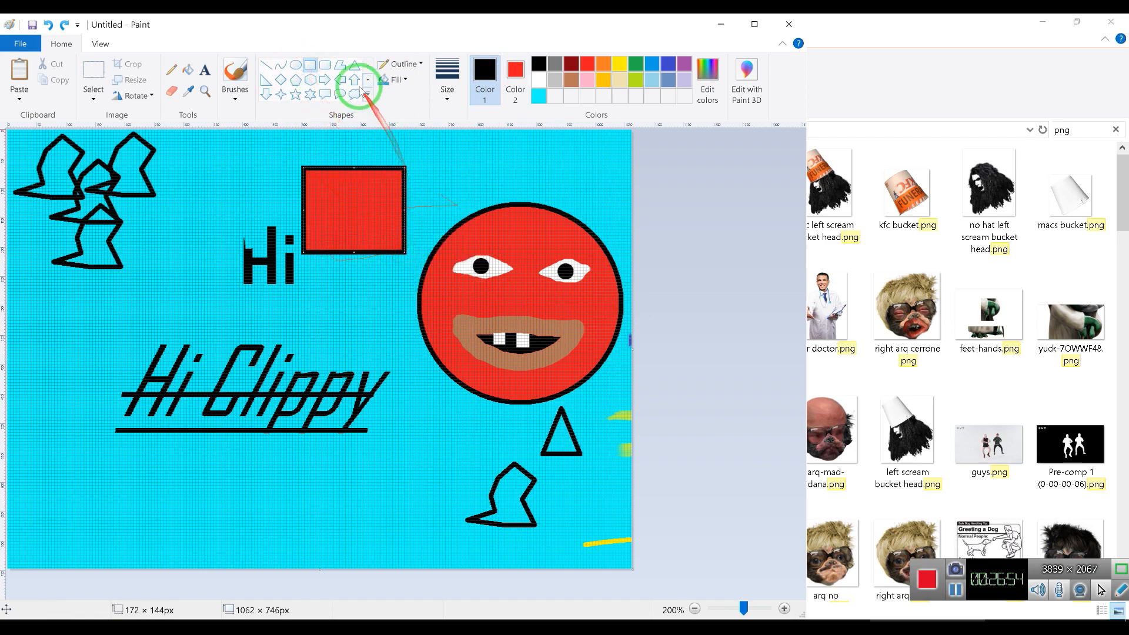
key("ctrl+z")
left_click(354, 70)
left_click_drag(351, 161, 428, 238)
key("ctrl+z")
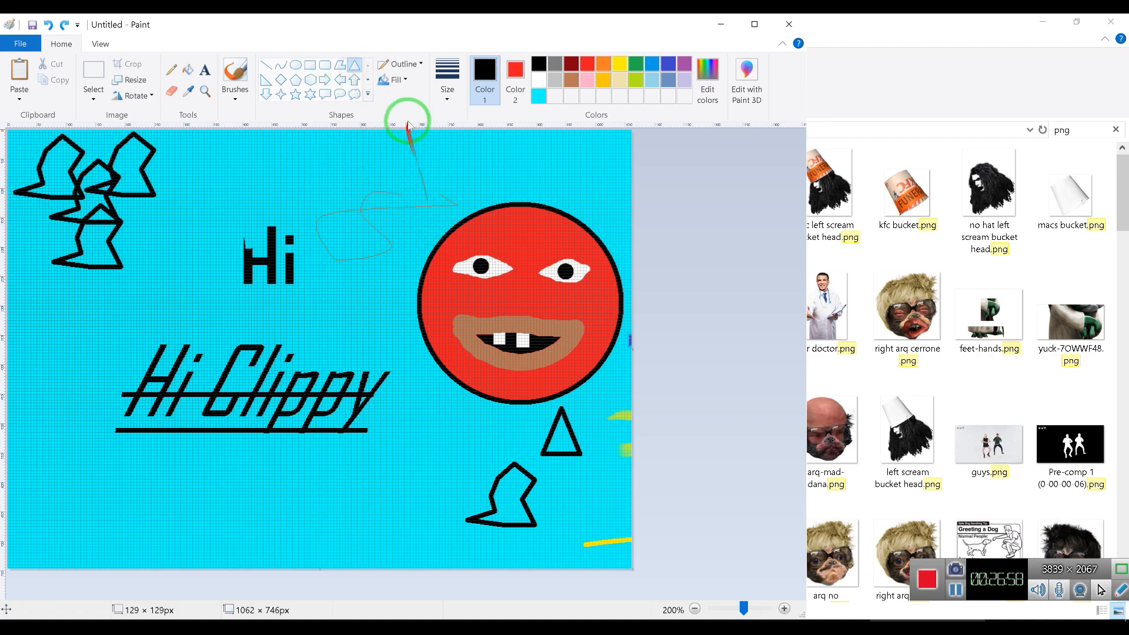
Choose a thin outline width, draw a circle about 298 × 293 px over the face, and undo it
left_click(415, 66)
left_click(415, 66)
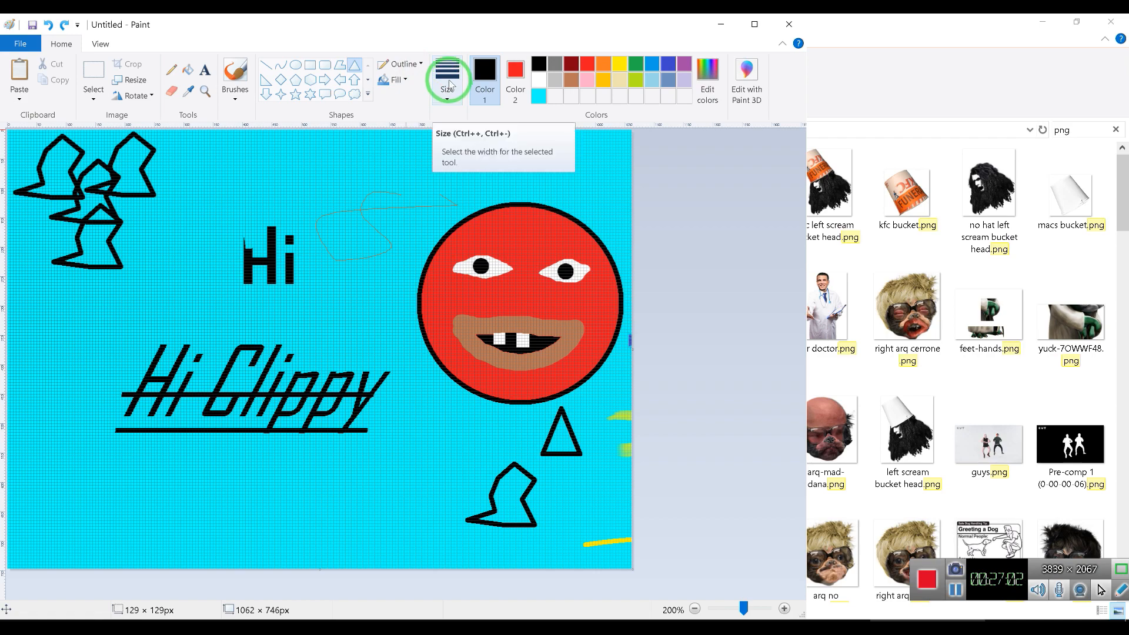
left_click(449, 87)
left_click(451, 122)
left_click(295, 65)
left_click_drag(345, 159, 521, 331)
key("ctrl+z")
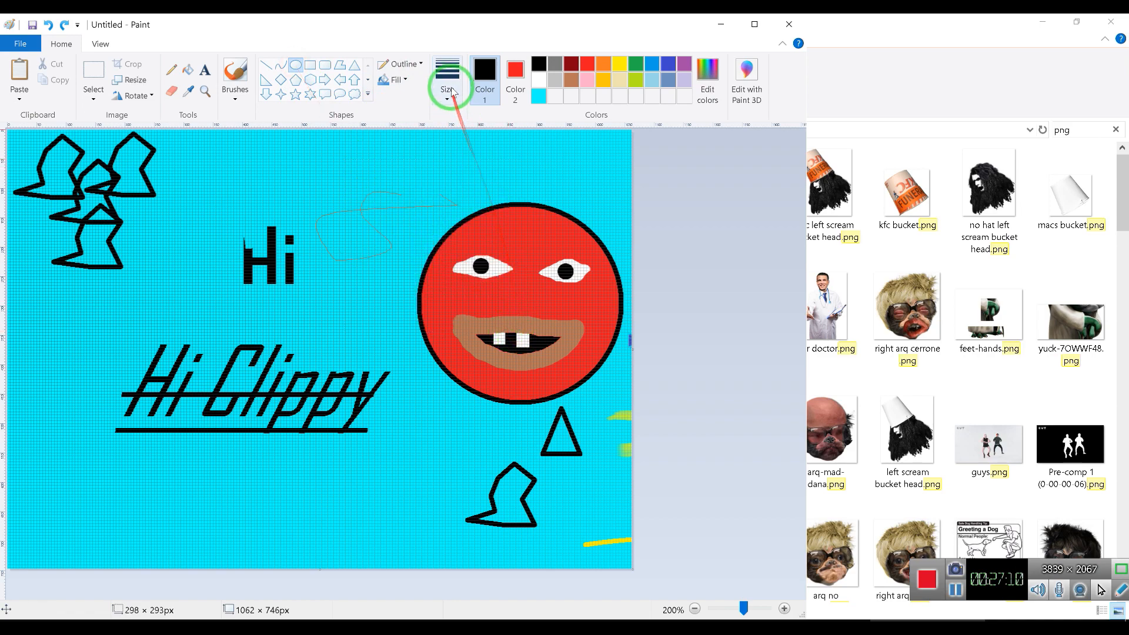
Choose a thick outline width, and draw and undo two circles of about 229 × 222 px and 357 × 364 px
left_click(451, 92)
left_click(462, 194)
left_click_drag(298, 157, 432, 287)
key("ctrl+z")
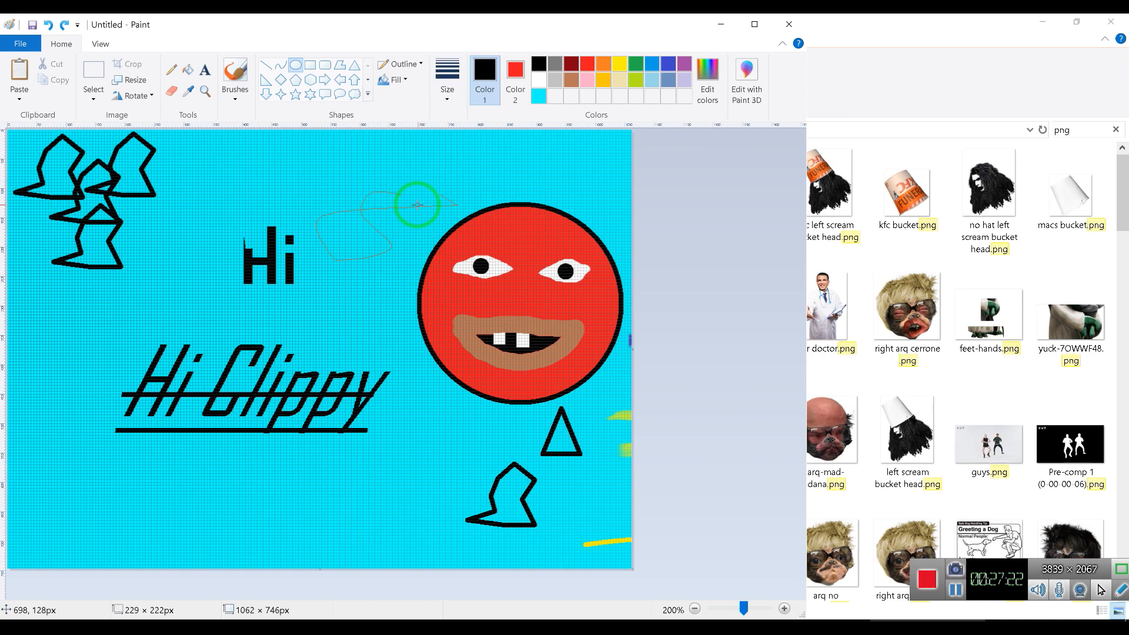
left_click_drag(392, 180, 603, 393)
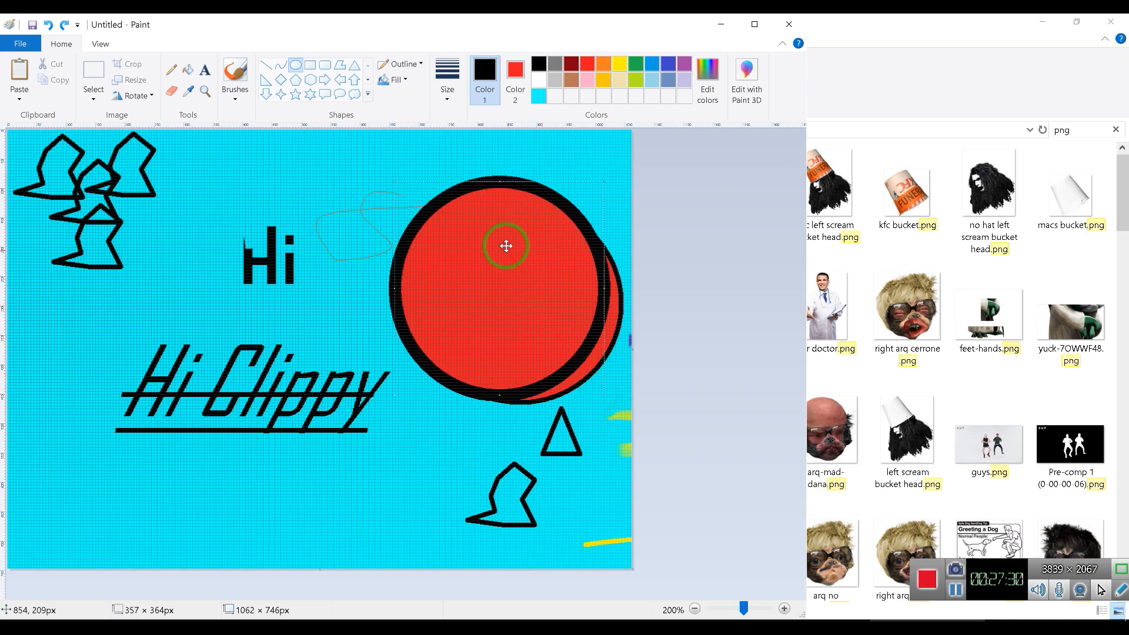
key("ctrl+z")
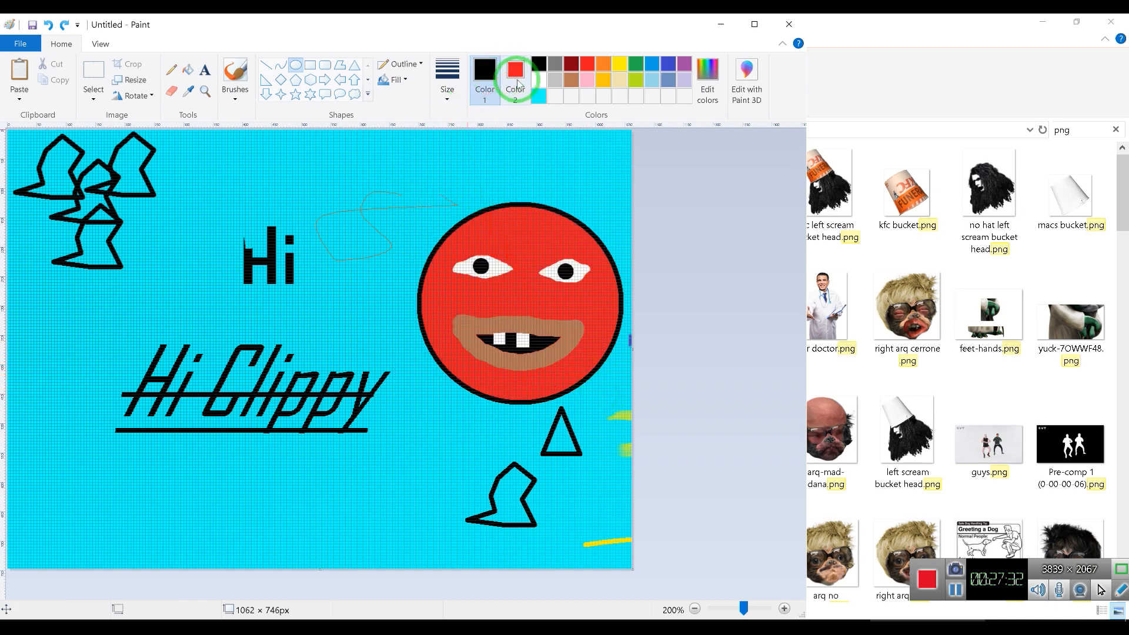